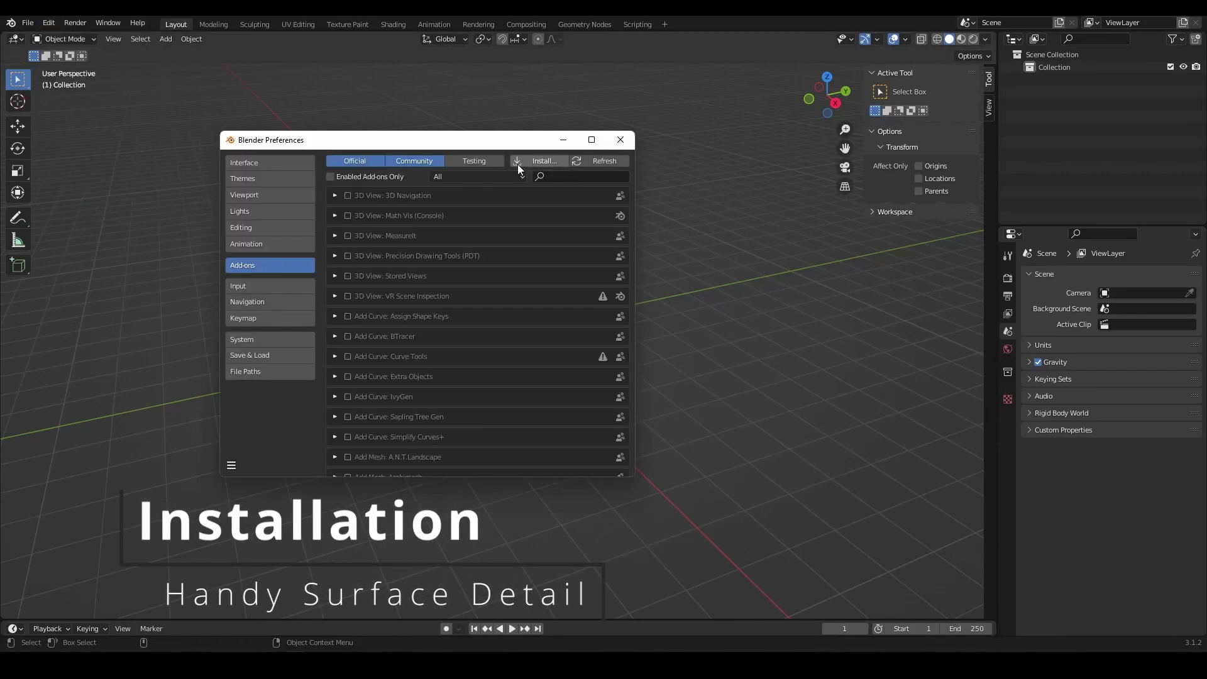
# Install the add-on from Handy Surface Detail 1.0.zip on RamDisk (Z:) and enable it.
pyautogui.click(518, 163)
pyautogui.click(144, 218)
pyautogui.click(315, 186)
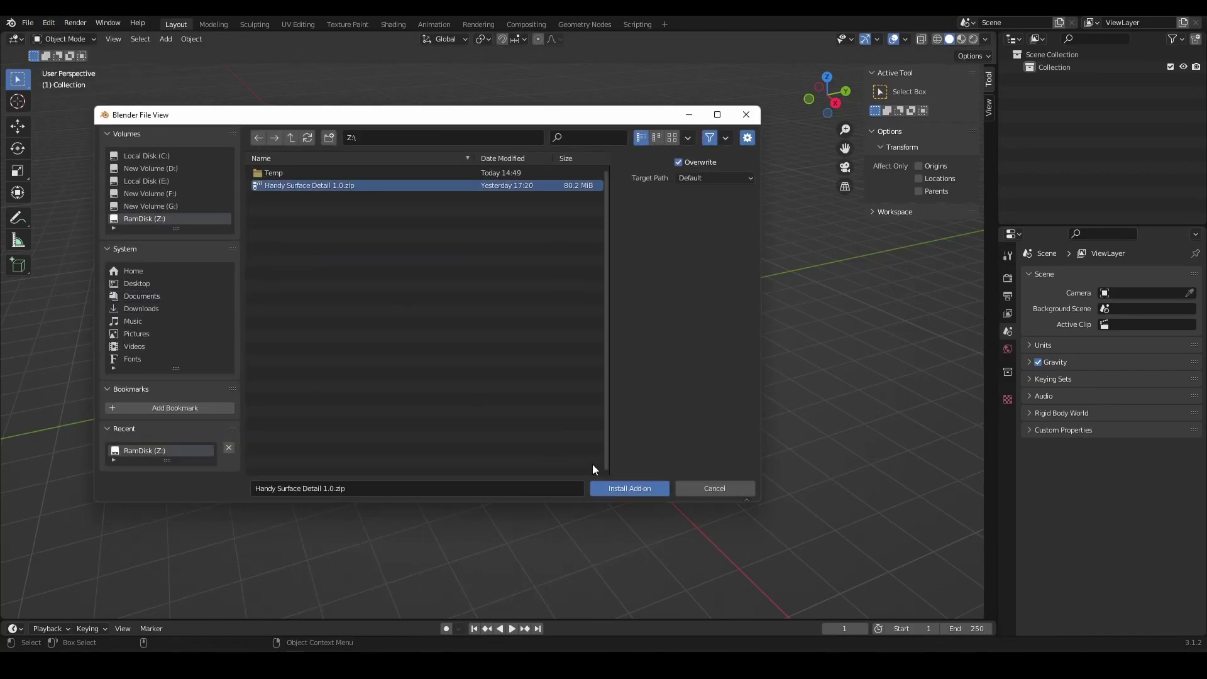
pyautogui.click(599, 487)
pyautogui.click(349, 195)
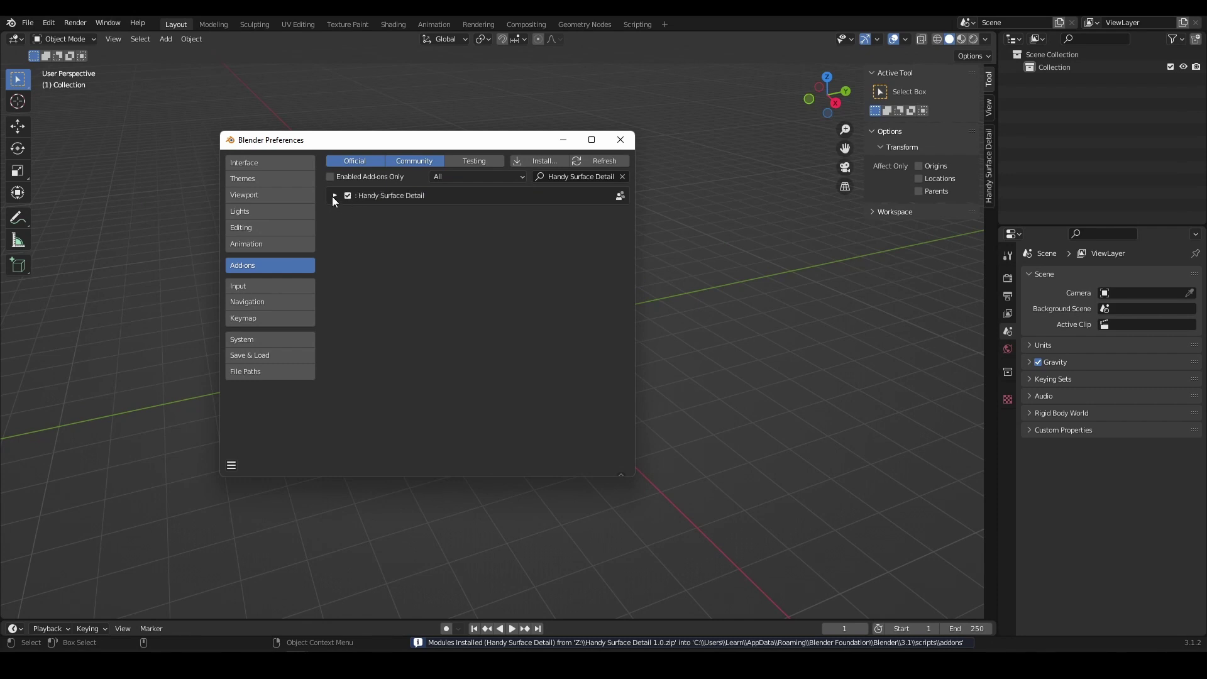
# Expand the Handy Surface Detail add-on's details in the preferences and display the add-on's controls beside the 3D viewport.
pyautogui.click(333, 195)
pyautogui.click(562, 140)
pyautogui.click(989, 166)
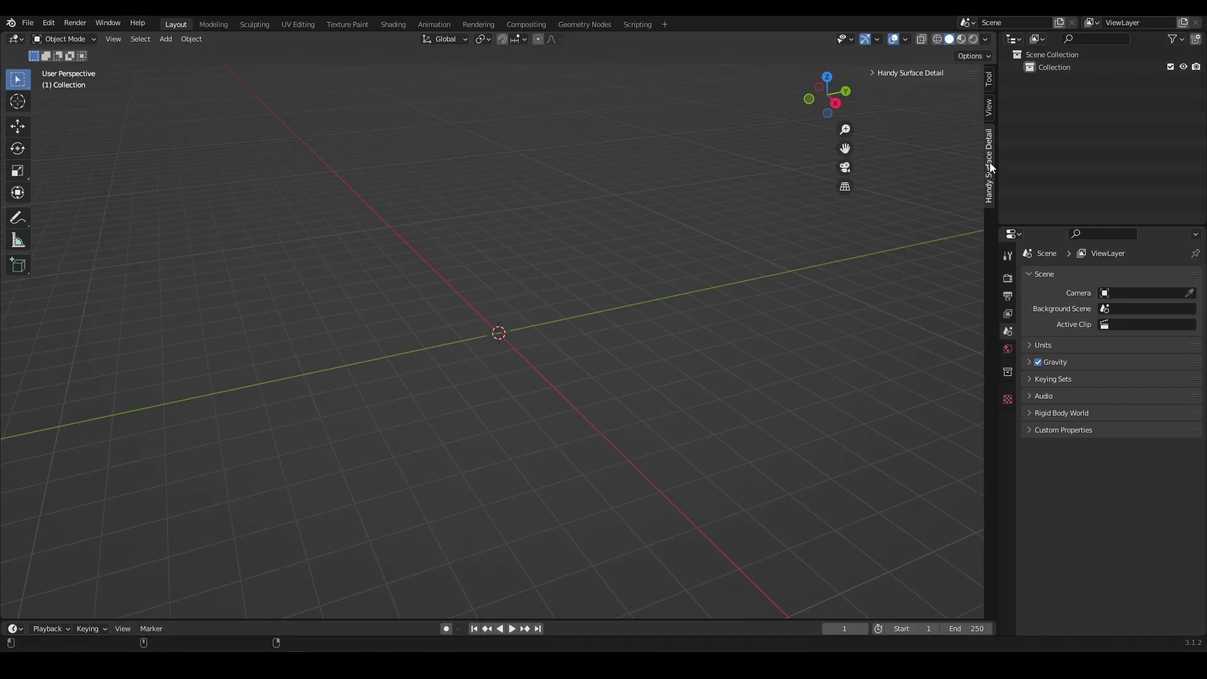
pyautogui.moveTo(866, 84); pyautogui.dragTo(808, 90)
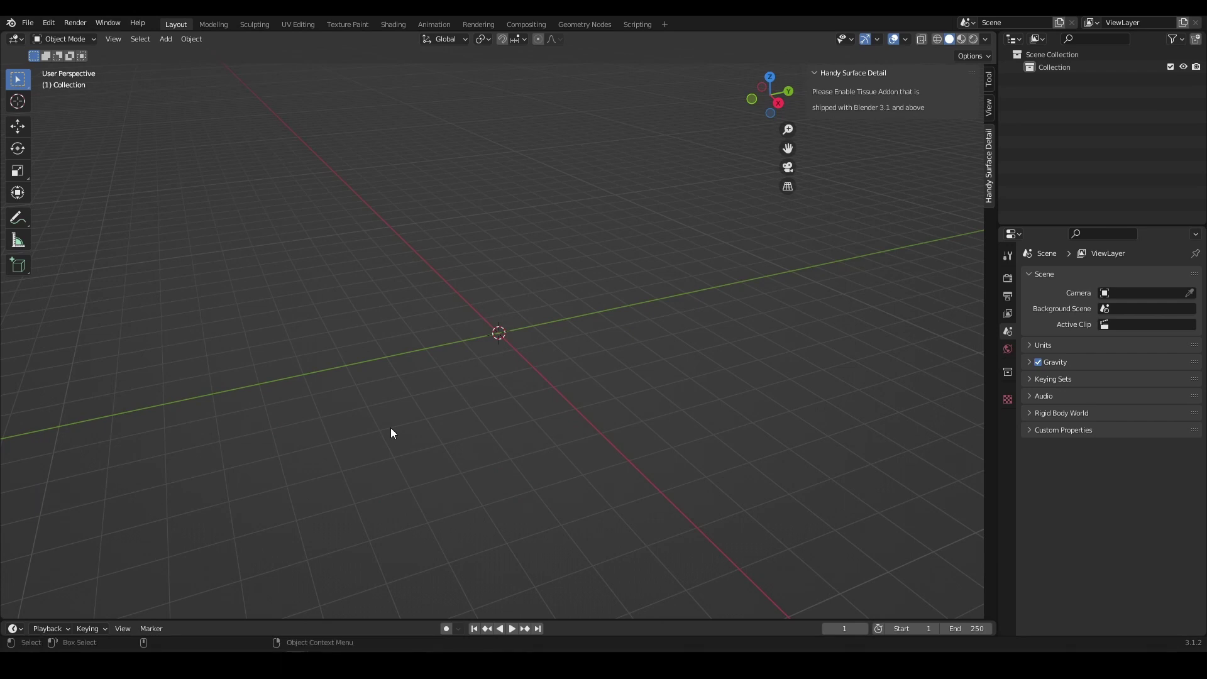
# Find the Mesh: Tissue add-on in the preferences and enable it.
pyautogui.click(365, 591)
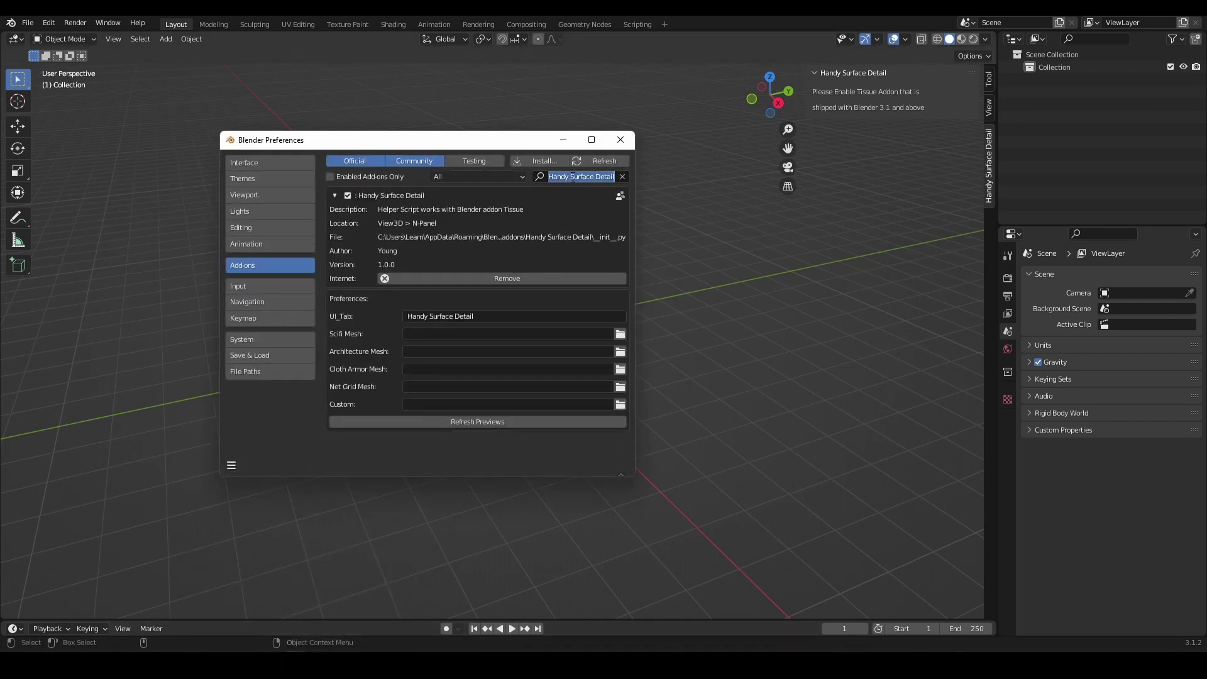
pyautogui.write('tis')
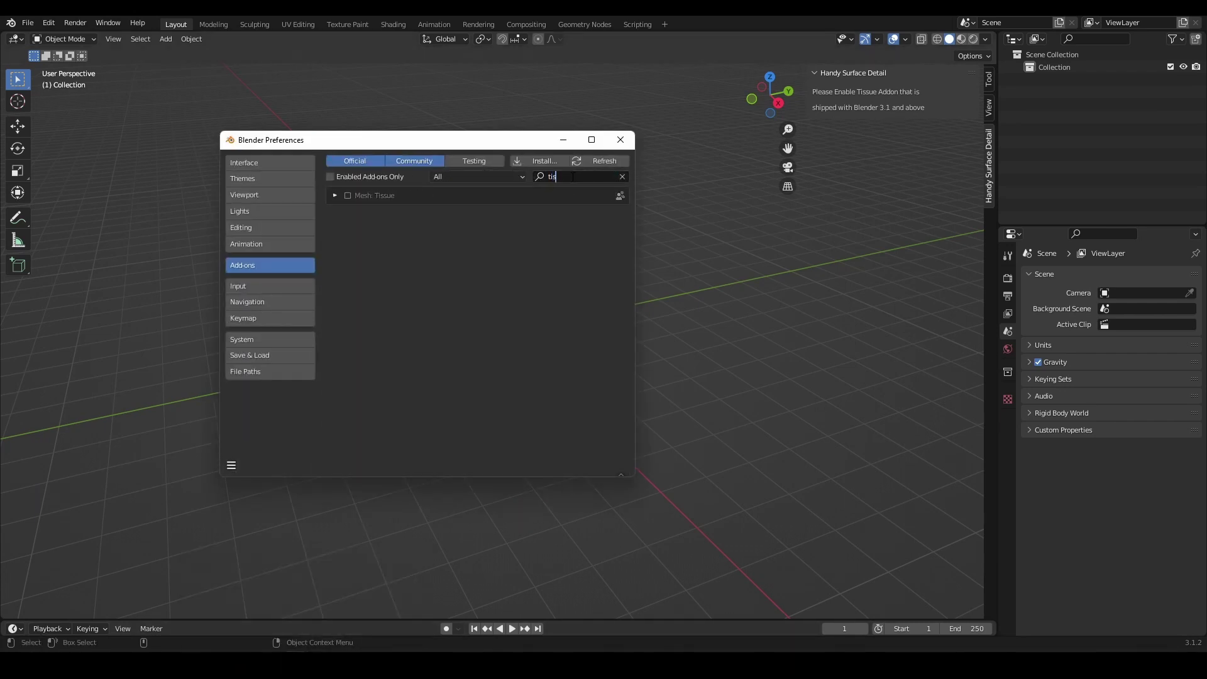
pyautogui.click(348, 195)
pyautogui.click(563, 140)
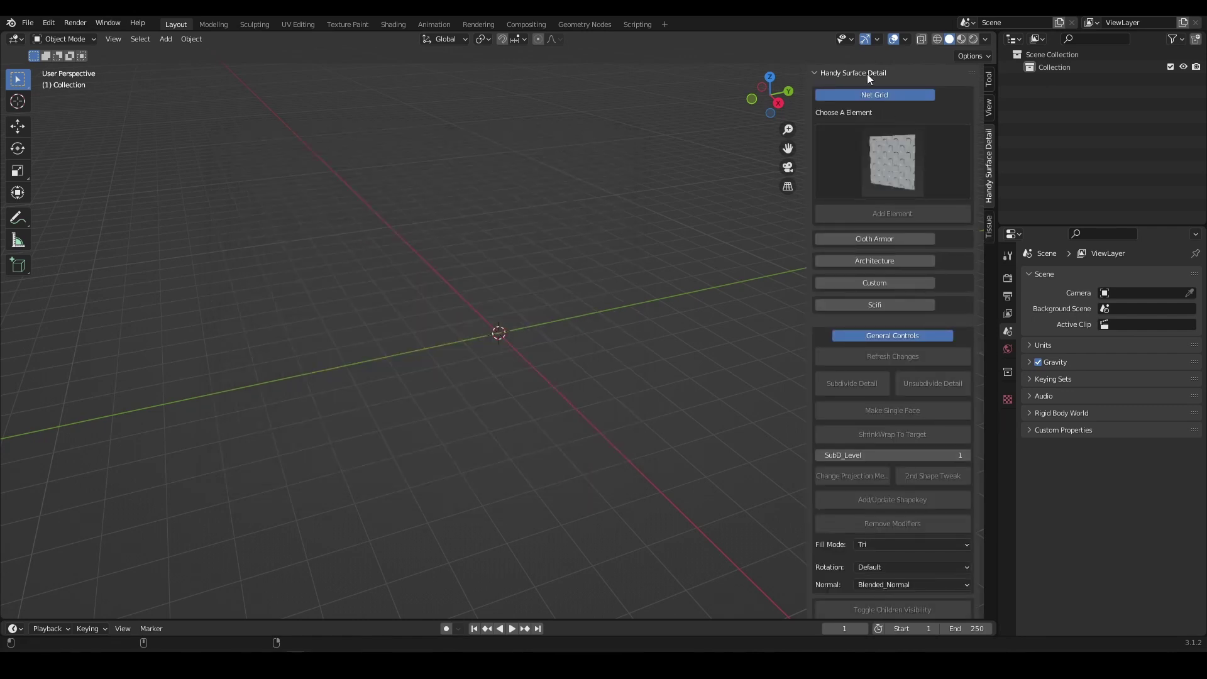
# Examine the Net Grid, Architecture and Cloth Armor element previews and the General Controls of Handy Surface Detail.
pyautogui.click(889, 167)
pyautogui.click(892, 165)
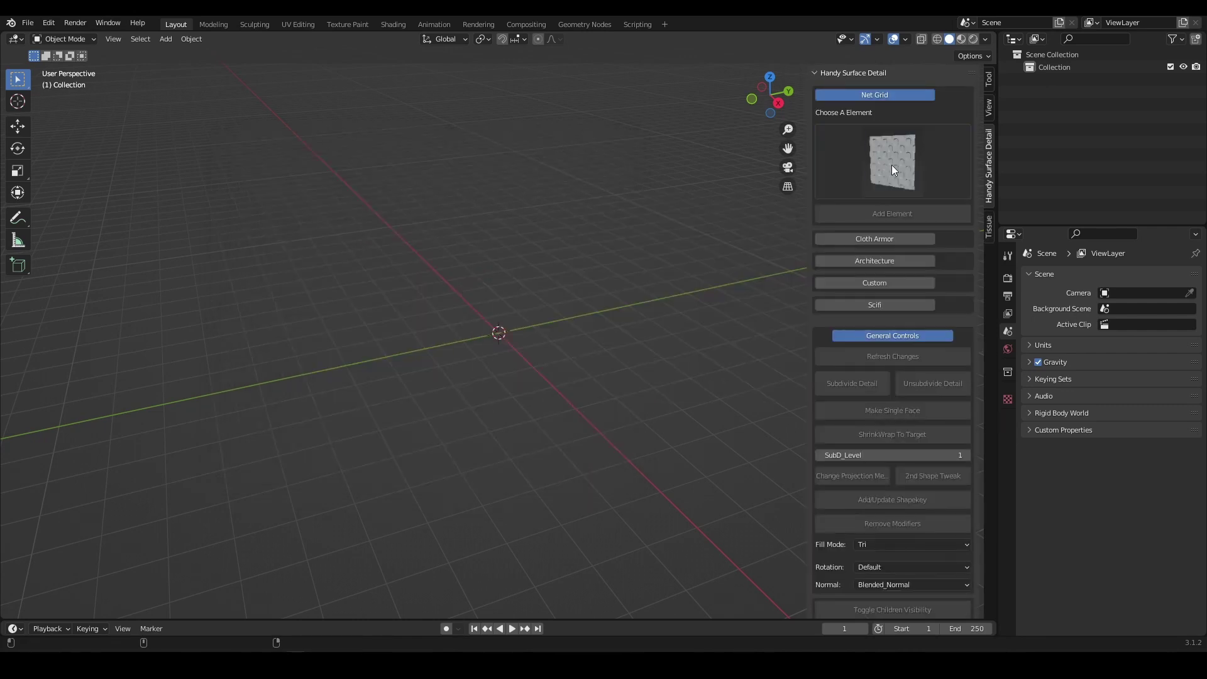
pyautogui.click(876, 261)
pyautogui.click(889, 323)
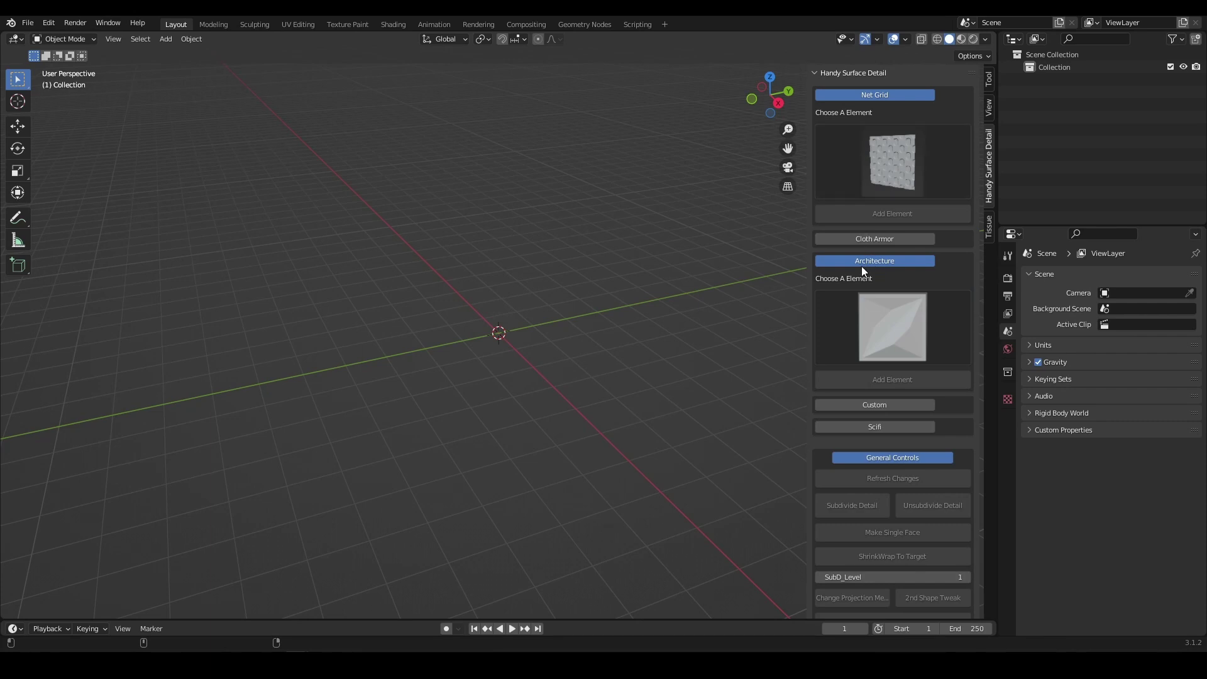
pyautogui.click(862, 264)
pyautogui.scroll(-1, 880, 333)
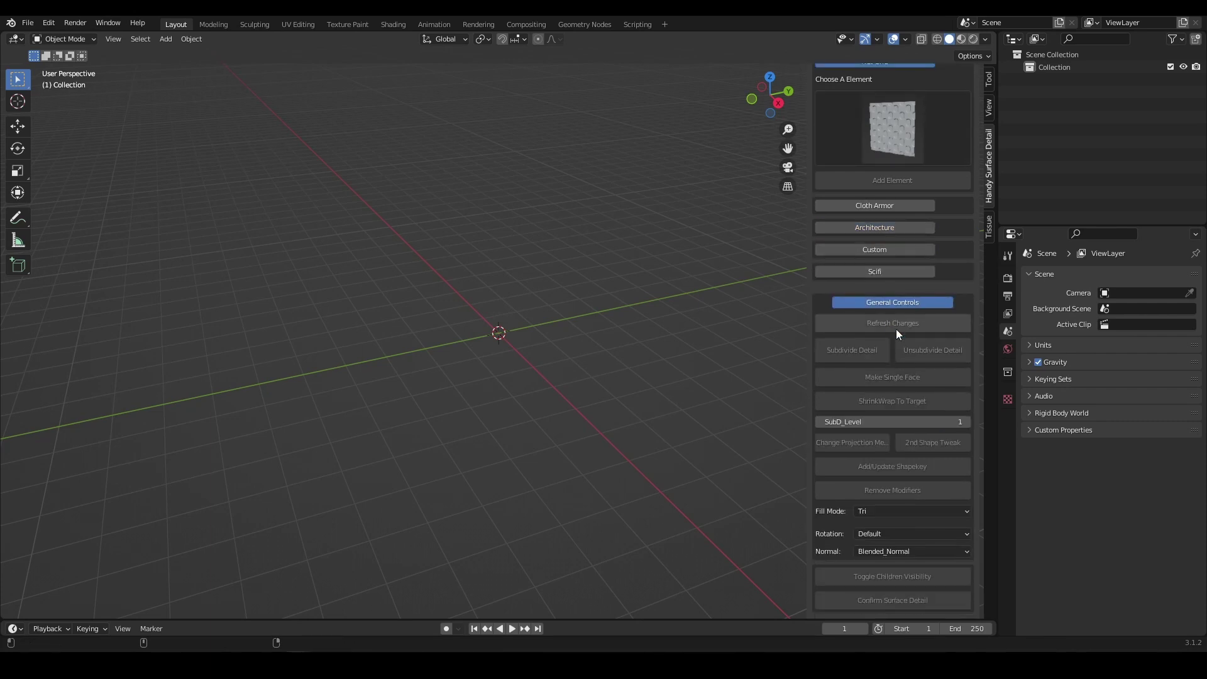
pyautogui.scroll(1, 885, 337)
pyautogui.click(884, 337)
pyautogui.click(857, 165)
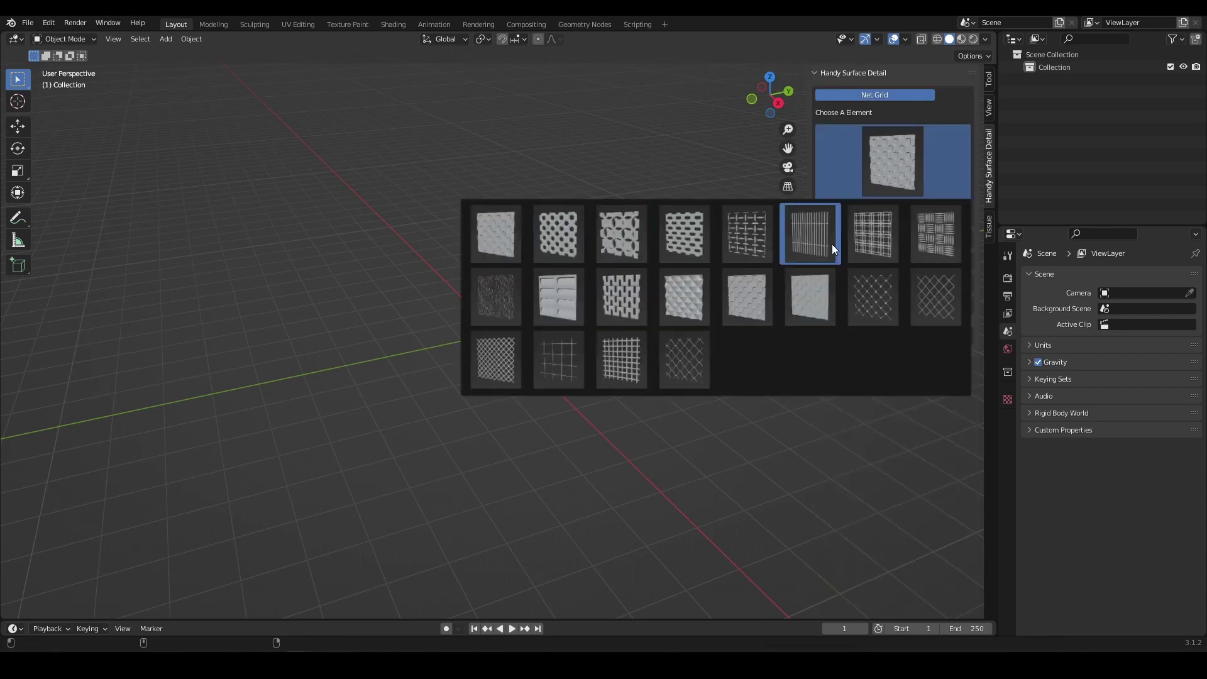
pyautogui.click(873, 239)
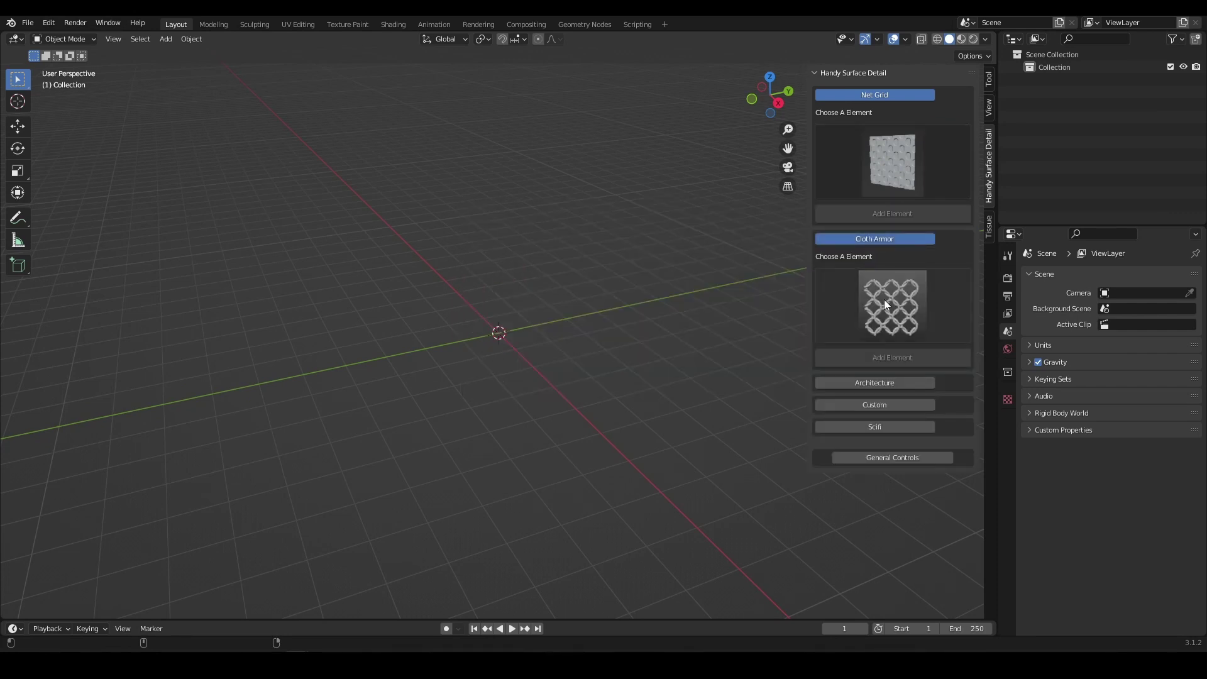
pyautogui.click(883, 297)
# Examine the contents of the Custom1 and Cloth_Armor folders inside the add-on's installation folder in File Explorer.
pyautogui.moveTo(242, 666)
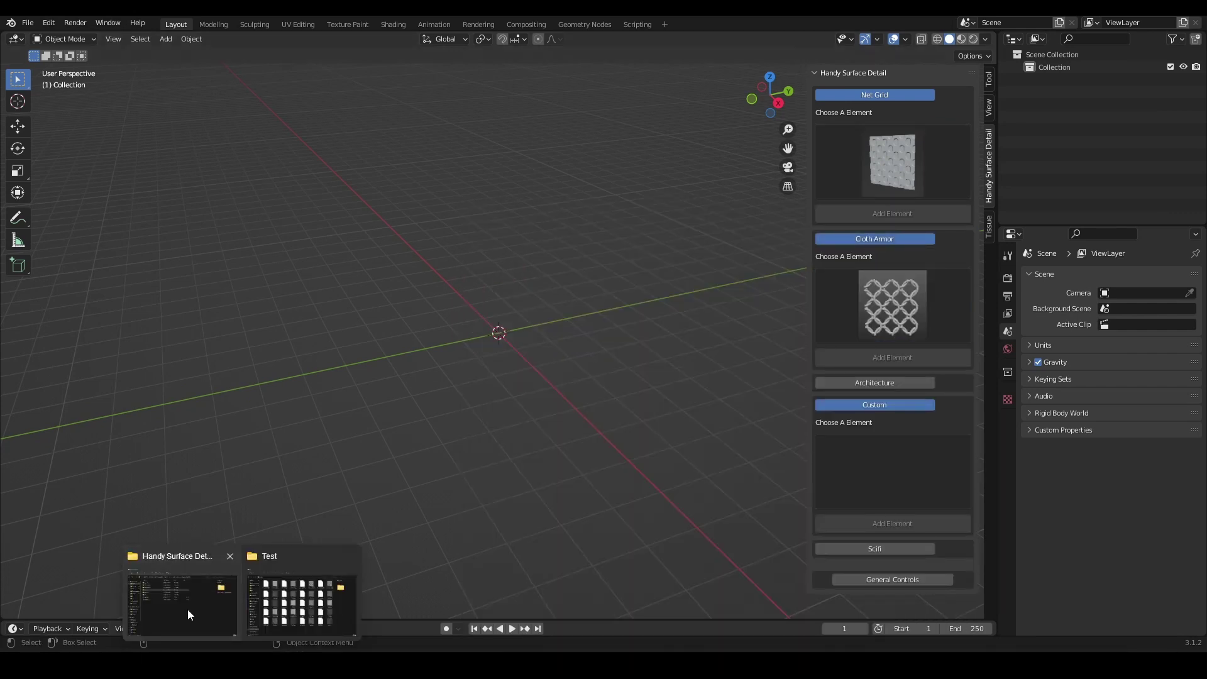
pyautogui.click(187, 609)
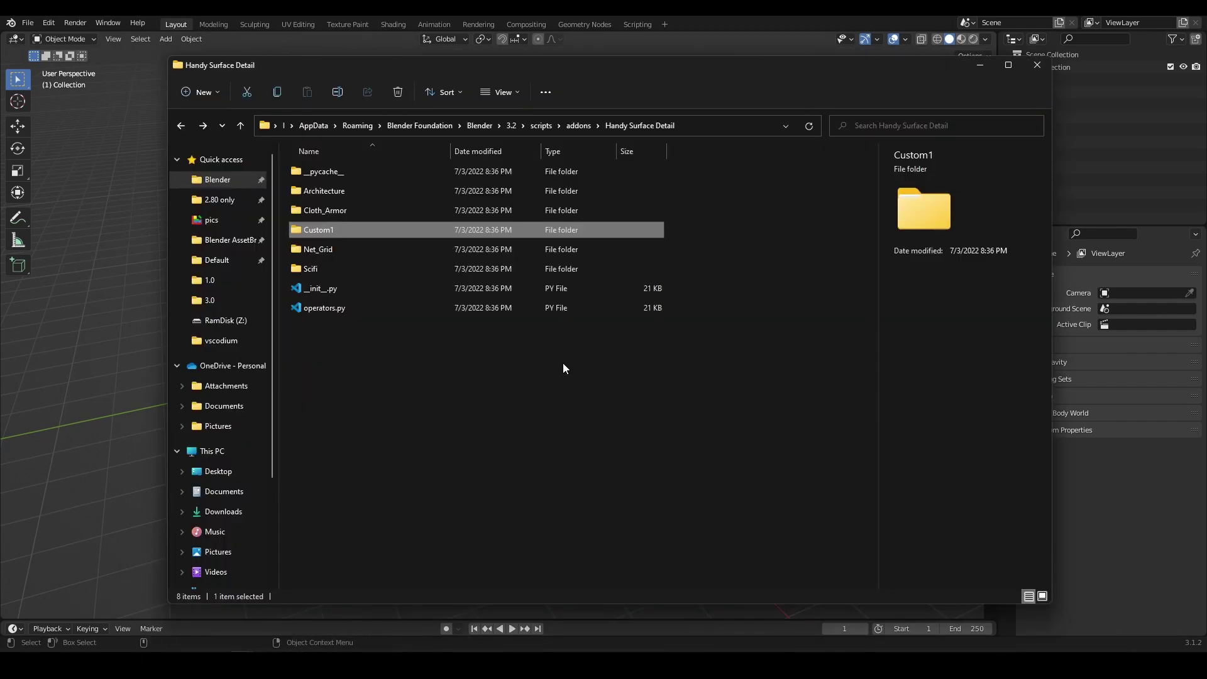
pyautogui.doubleClick(323, 230)
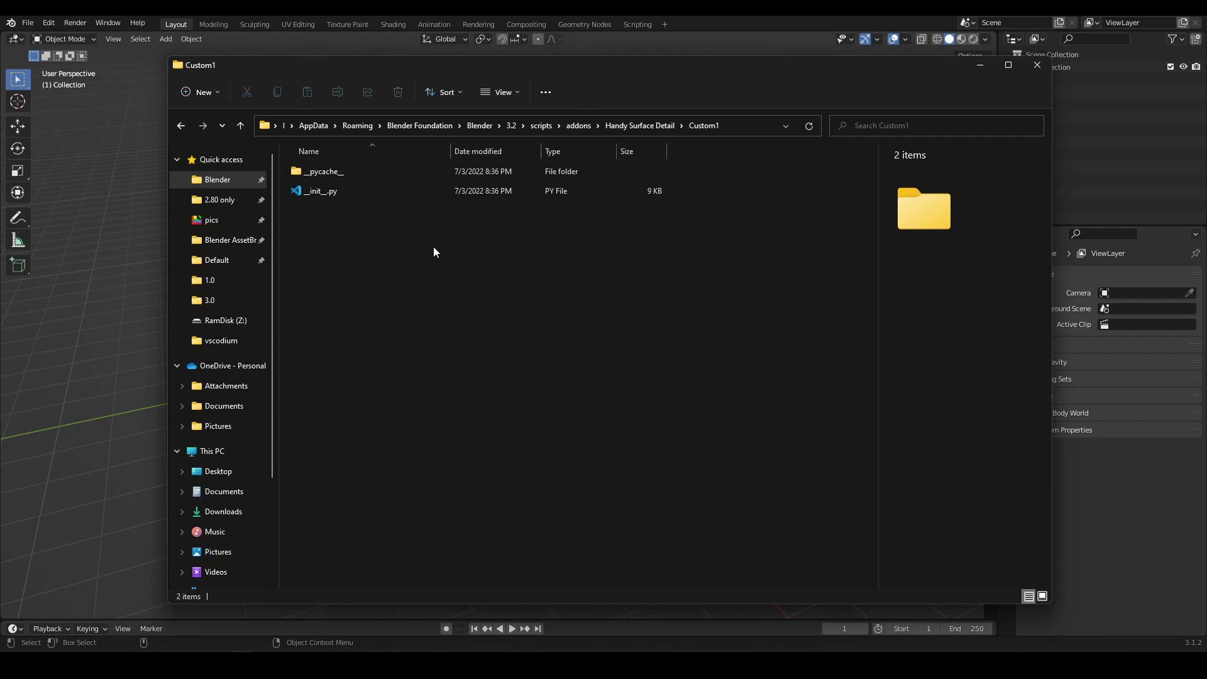
pyautogui.hotkey('alt', 'Left')
pyautogui.doubleClick(337, 193)
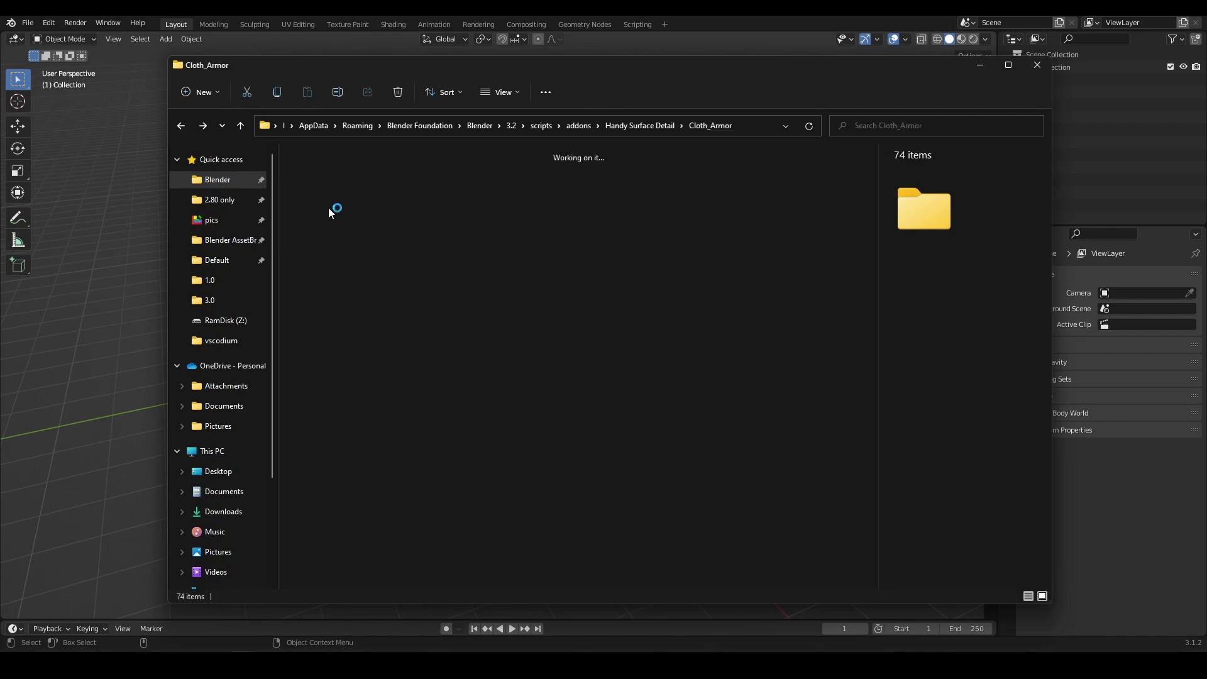
pyautogui.scroll(-3, 596, 352)
pyautogui.scroll(3, 596, 353)
pyautogui.hotkey('alt', 'Left')
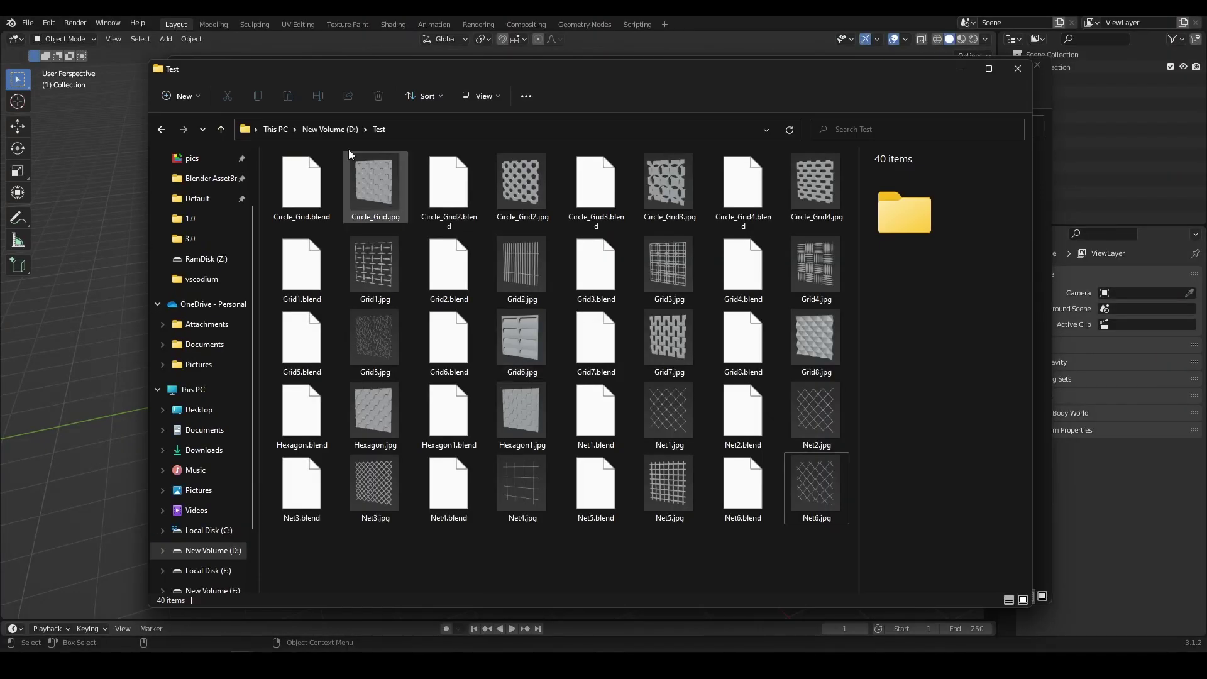
# Copy the Test folder's path and set it, D:\Test, as the Handy Surface Detail add-on's Custom path in Blender's preferences.
pyautogui.click(421, 133)
pyautogui.hotkey('ctrl', 'c')
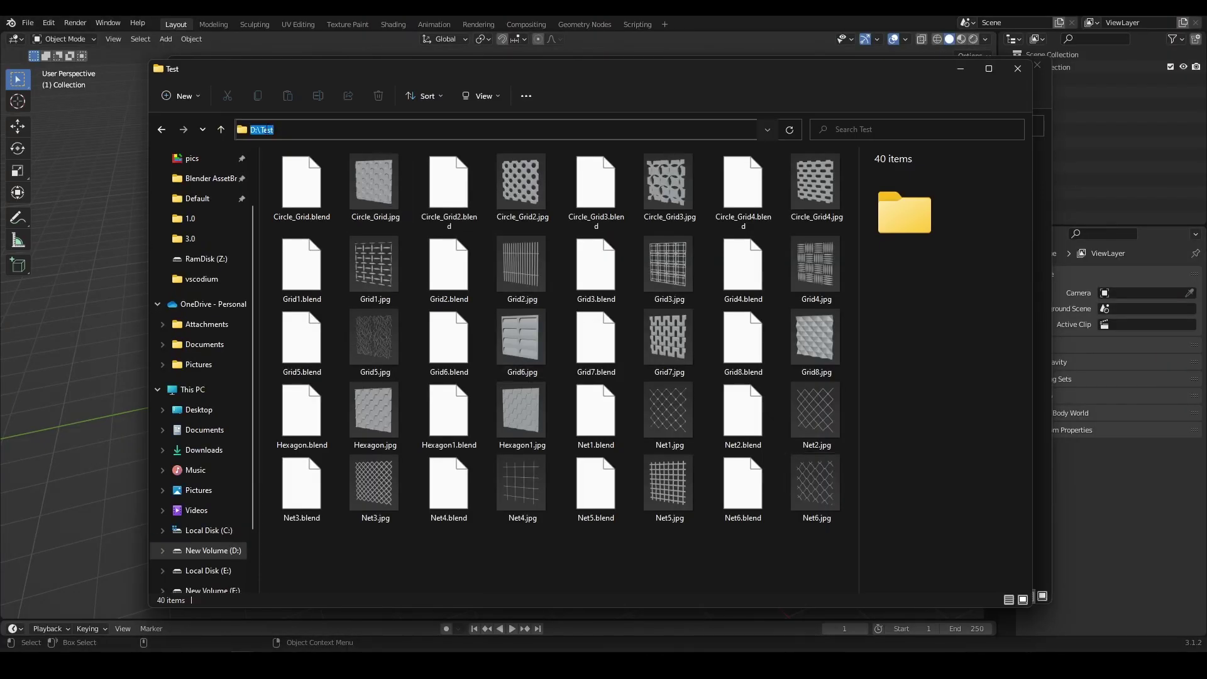
pyautogui.click(259, 631)
pyautogui.moveTo(297, 664)
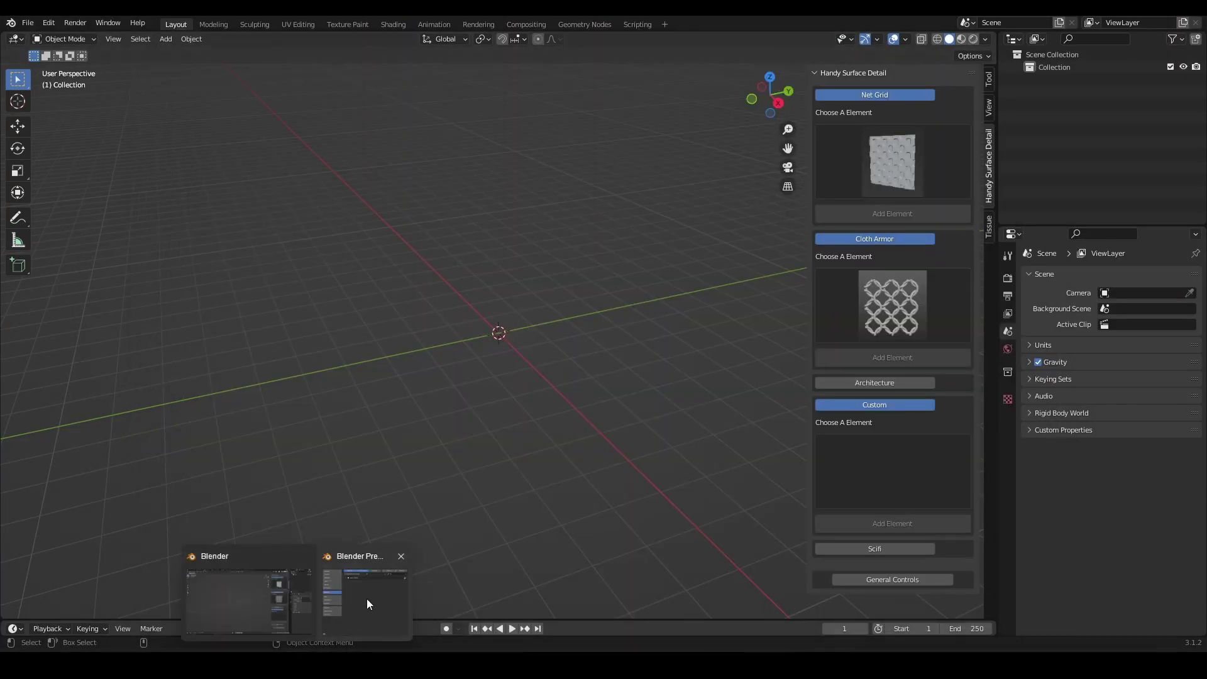
pyautogui.click(367, 599)
pyautogui.write('handy')
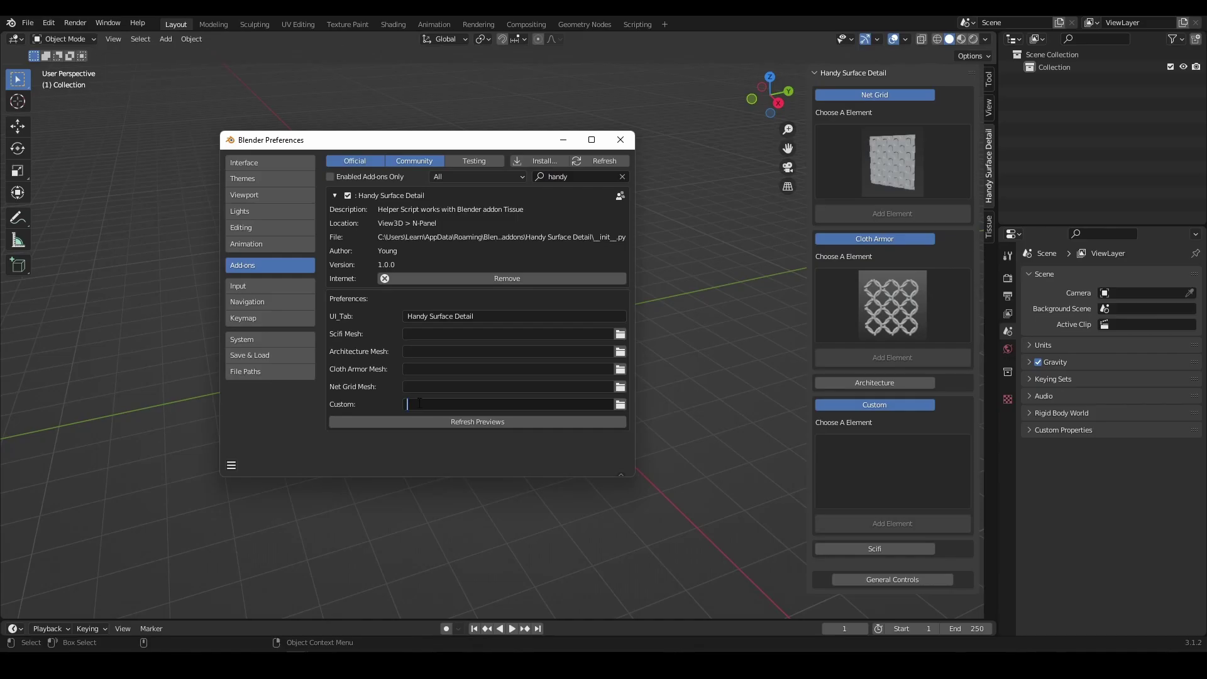
pyautogui.hotkey('ctrl', 'v')
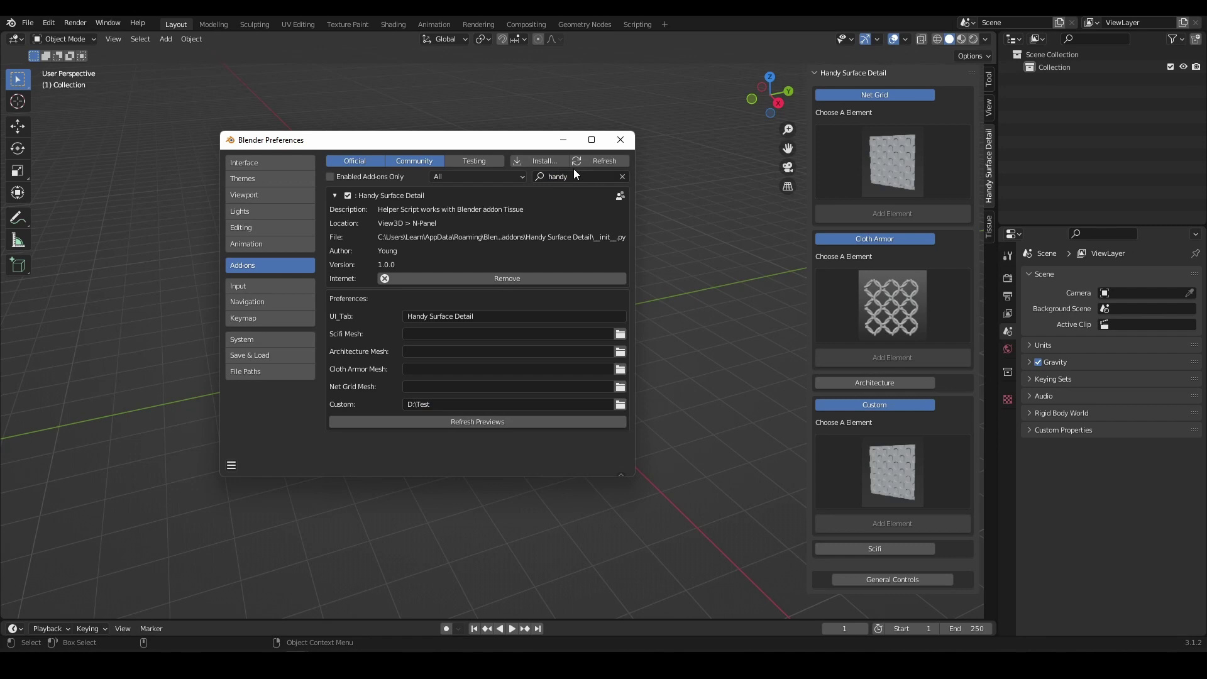
pyautogui.click(563, 139)
# Collapse the Cloth Armor and Net Grid sections and browse the element previews in the Custom section.
pyautogui.click(875, 238)
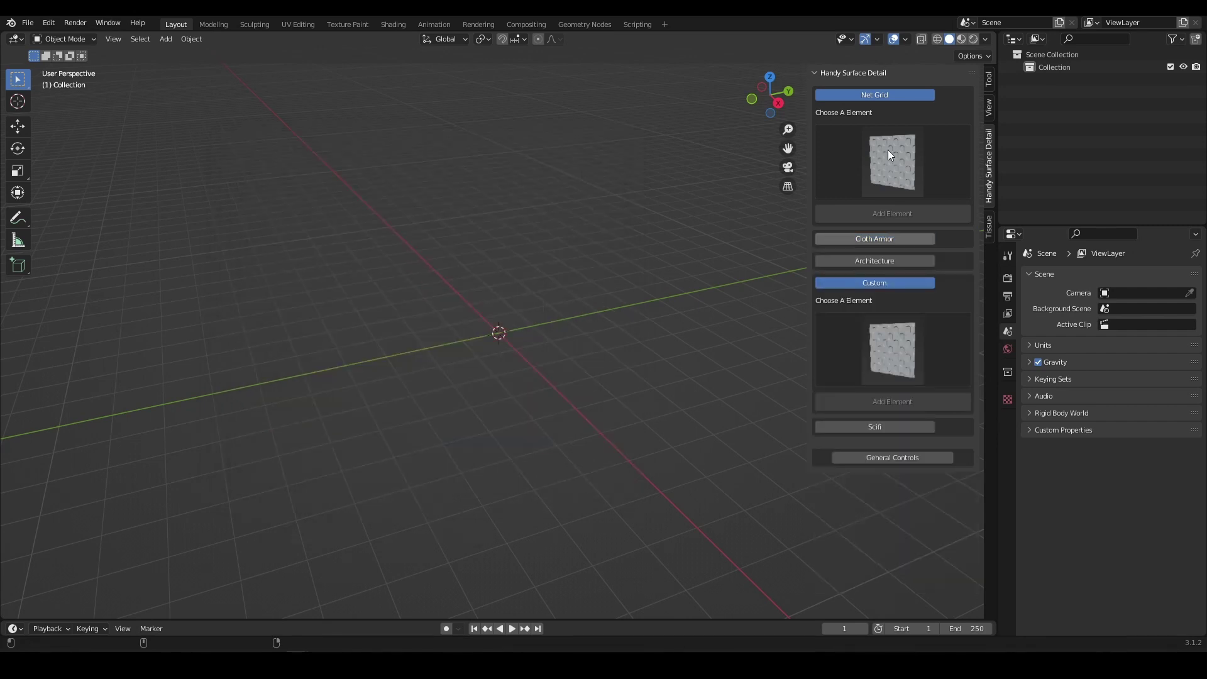
pyautogui.click(875, 94)
pyautogui.click(880, 220)
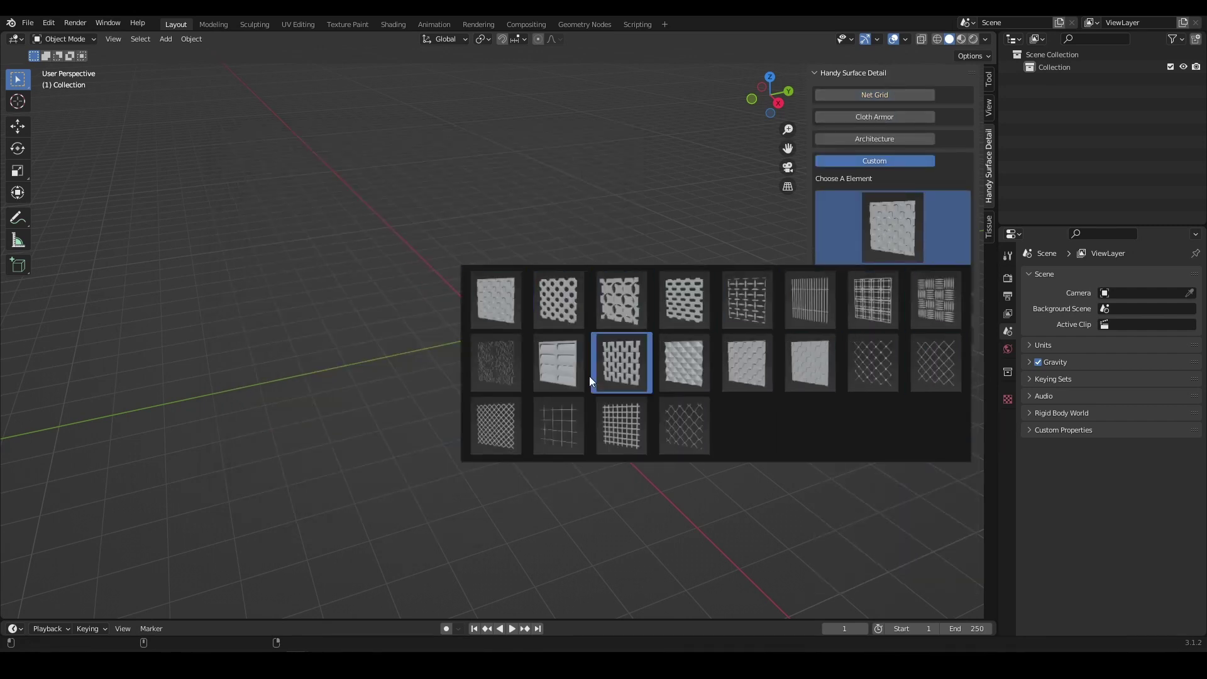
pyautogui.click(874, 299)
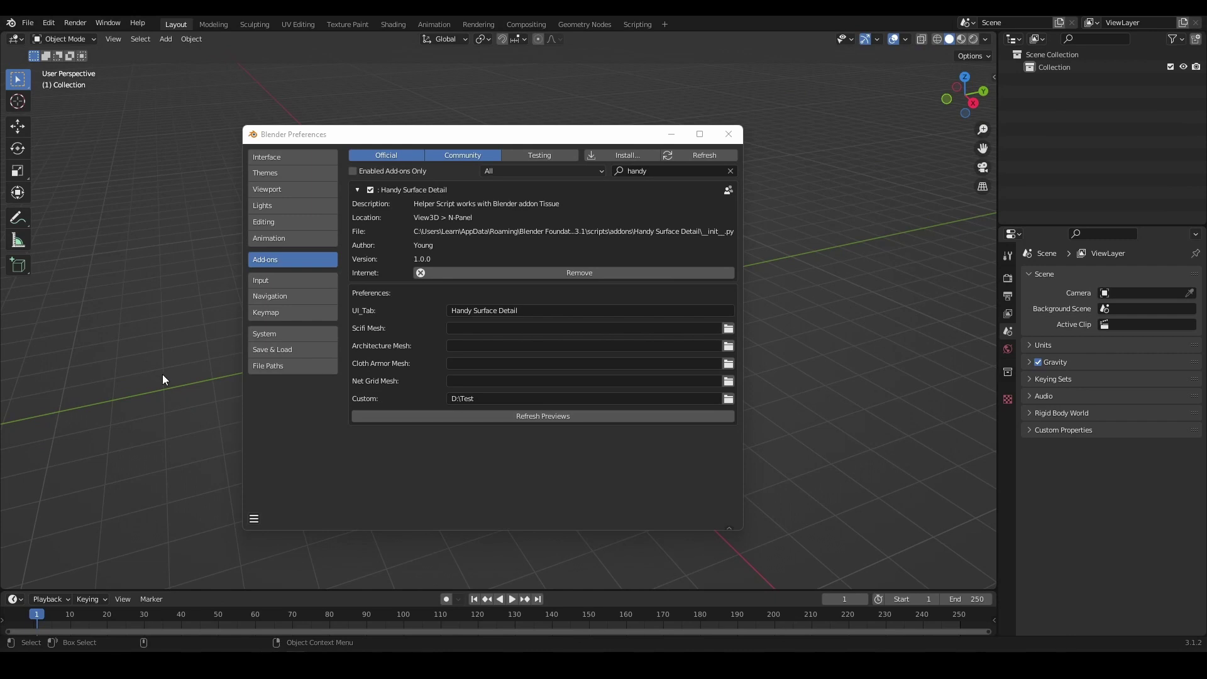
# Try two different tab names for the add-on in its UI_Tab preference, starting with Edit.
pyautogui.click(532, 309)
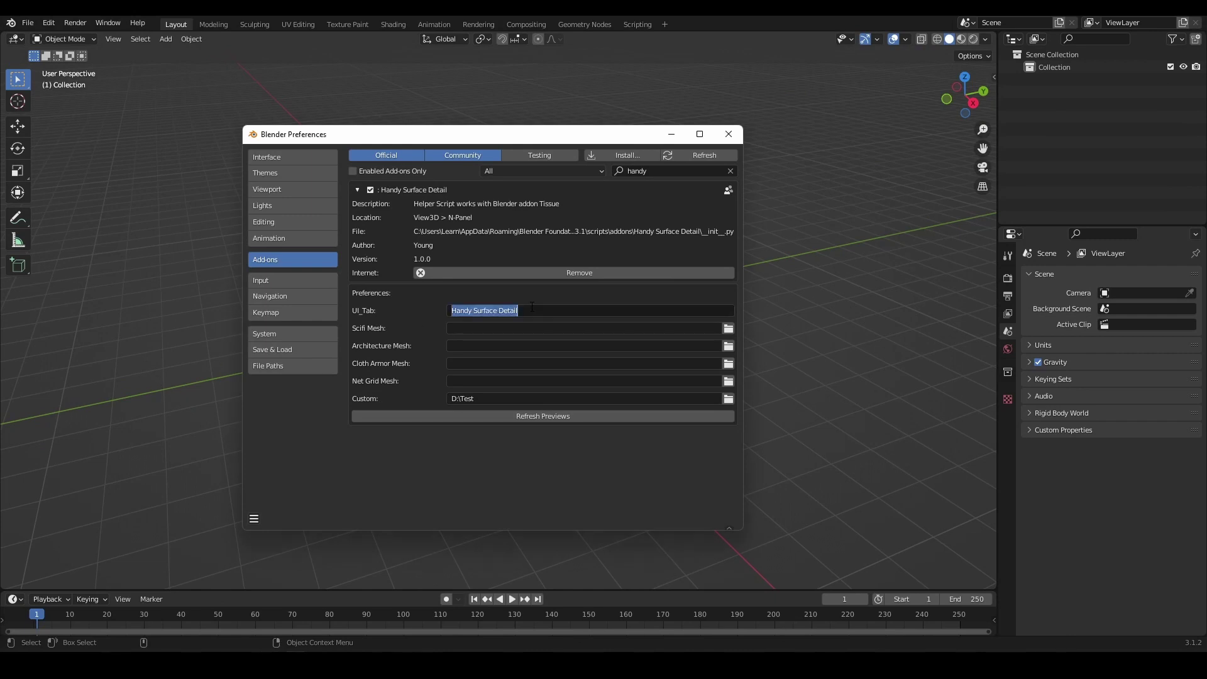
pyautogui.write('Eddit')
pyautogui.press('Return')
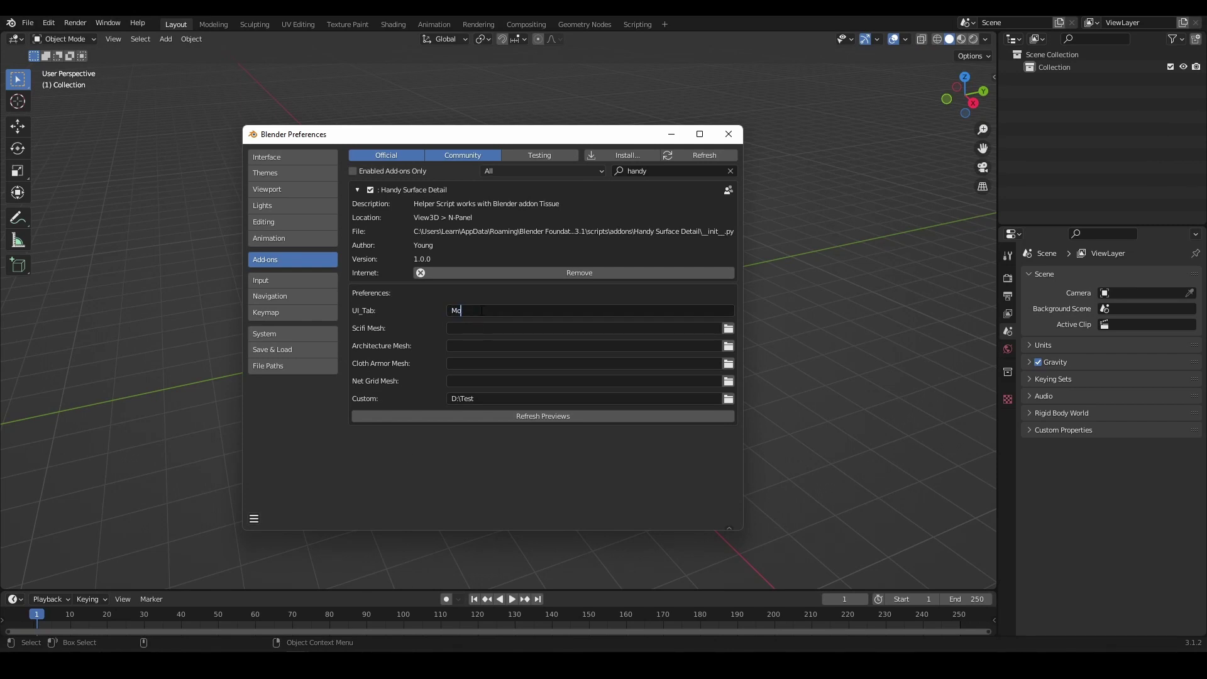
pyautogui.press('Return')
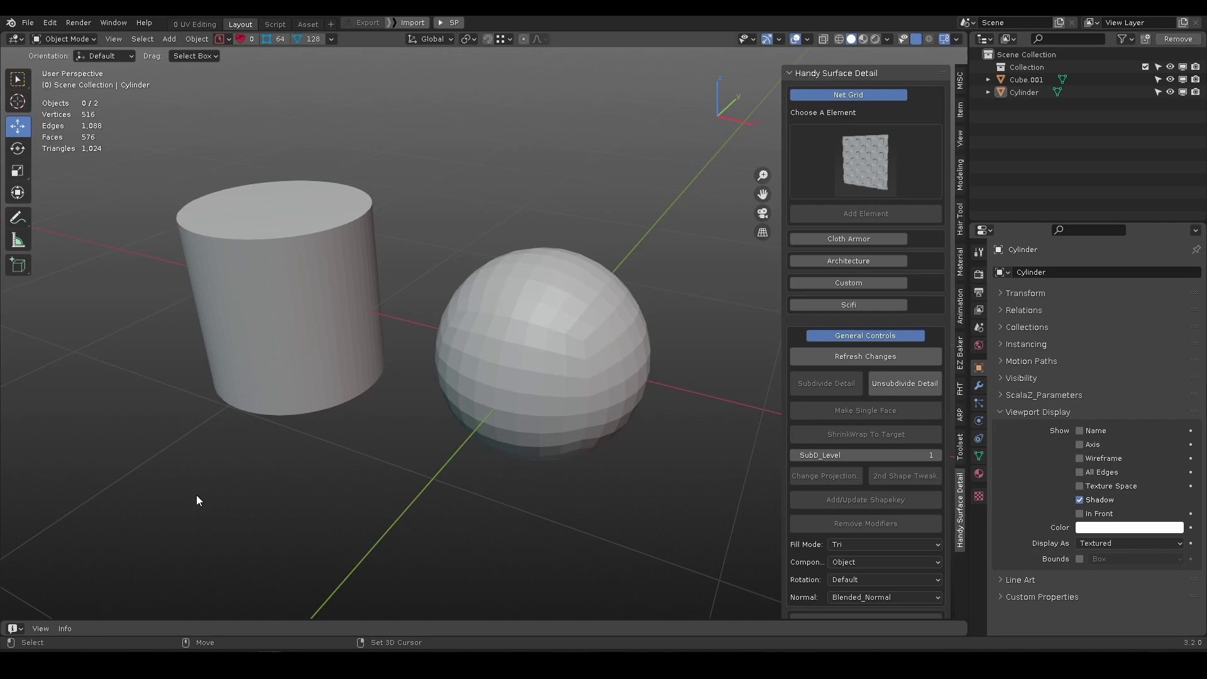
# Select the cylinder and add the sphere as the active object, and apply the chosen Net Grid disc element to the sphere.
pyautogui.moveTo(409, 435); pyautogui.dragTo(355, 409, button='middle')
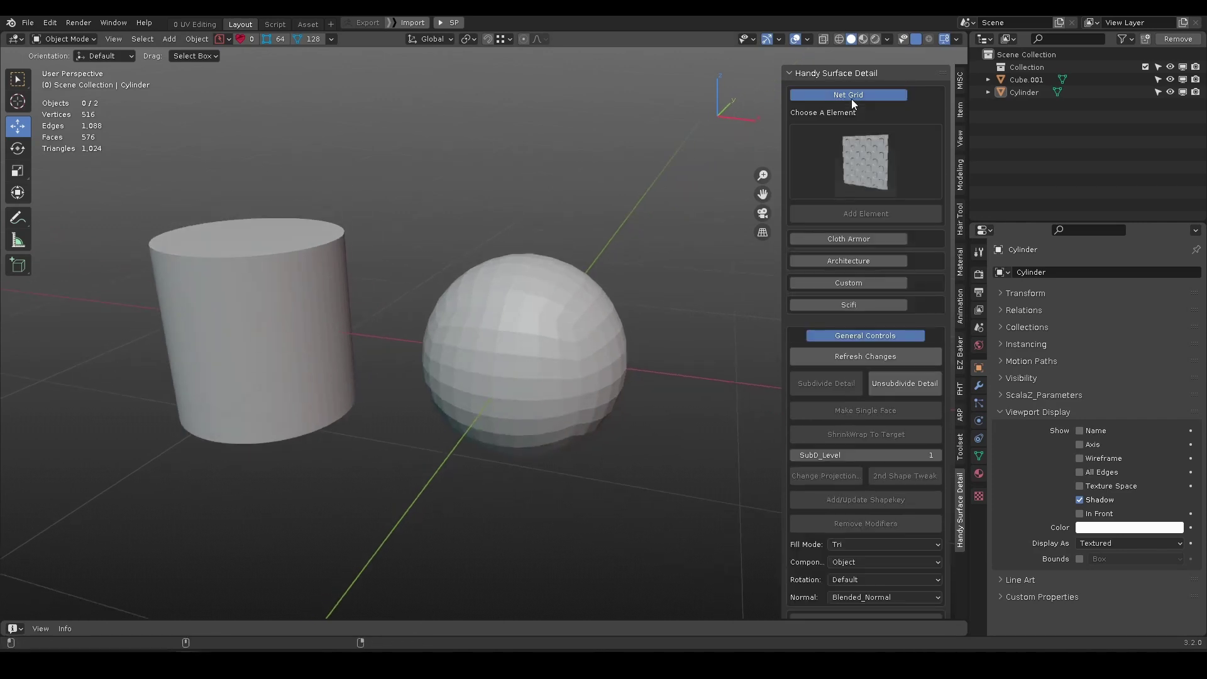
pyautogui.keyDown('alt'); pyautogui.moveTo(359, 313); pyautogui.dragTo(330, 343); pyautogui.keyUp('alt')
pyautogui.click(250, 315)
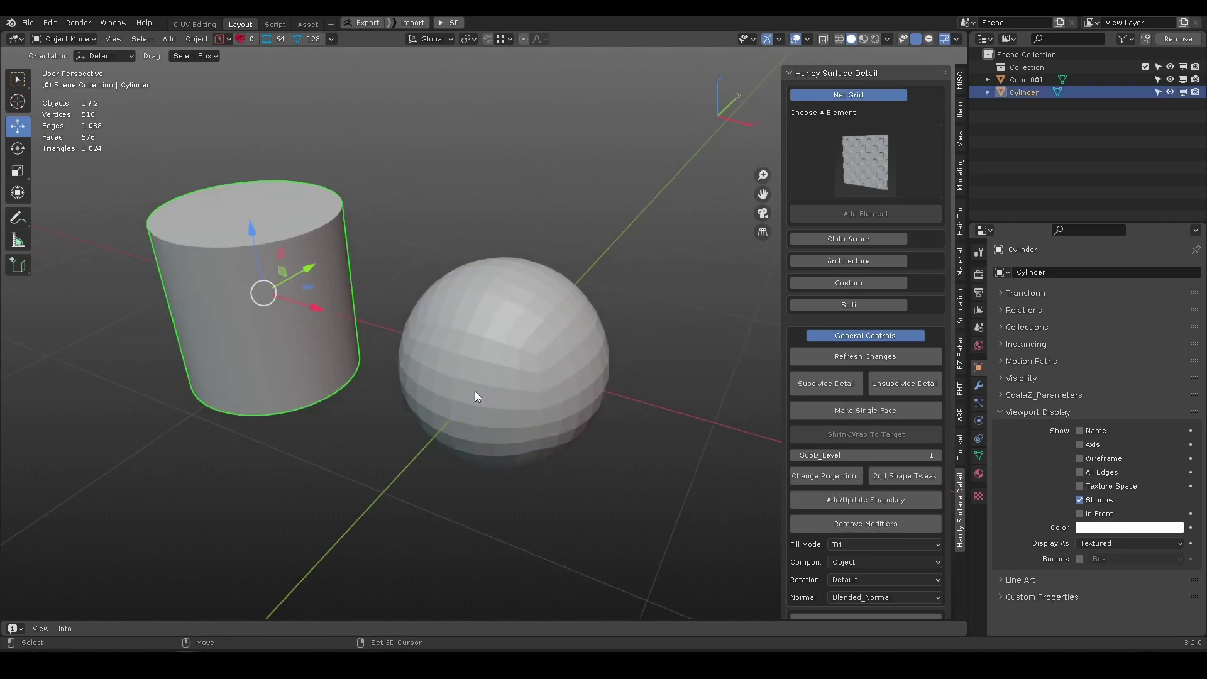
pyautogui.keyDown('shift'); pyautogui.click(508, 352); pyautogui.keyUp('shift')
pyautogui.moveTo(479, 379); pyautogui.dragTo(408, 337, button='middle')
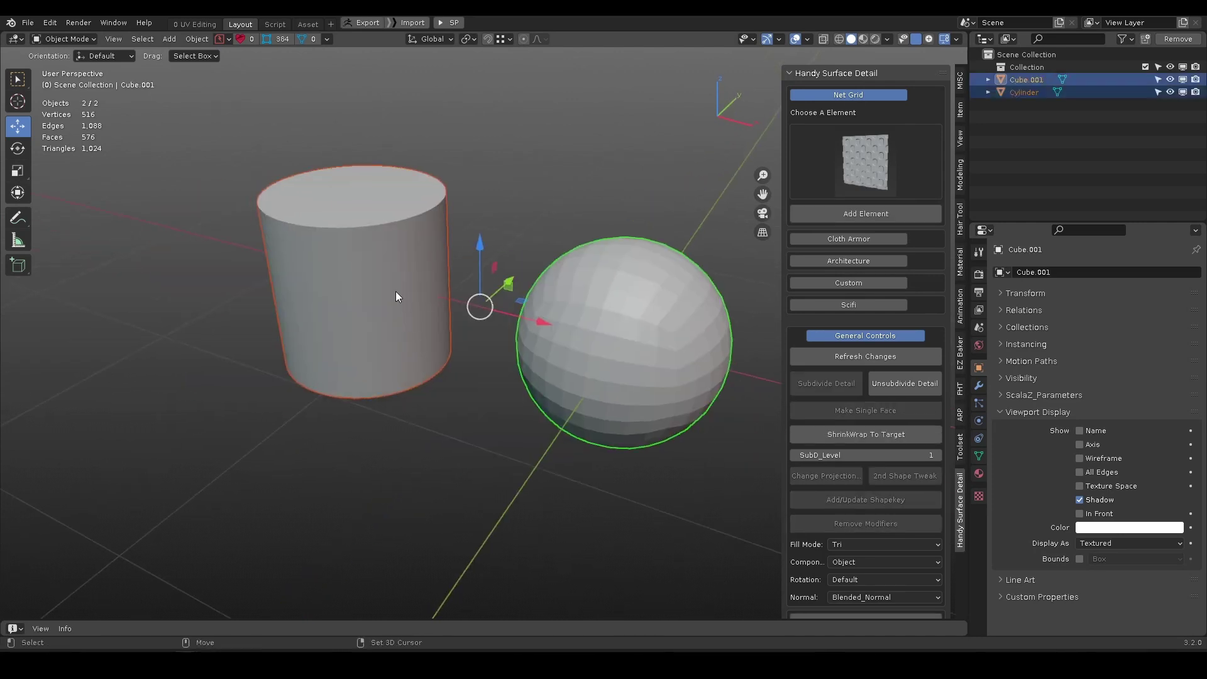
pyautogui.moveTo(395, 292); pyautogui.dragTo(552, 366, button='middle')
pyautogui.click(866, 214)
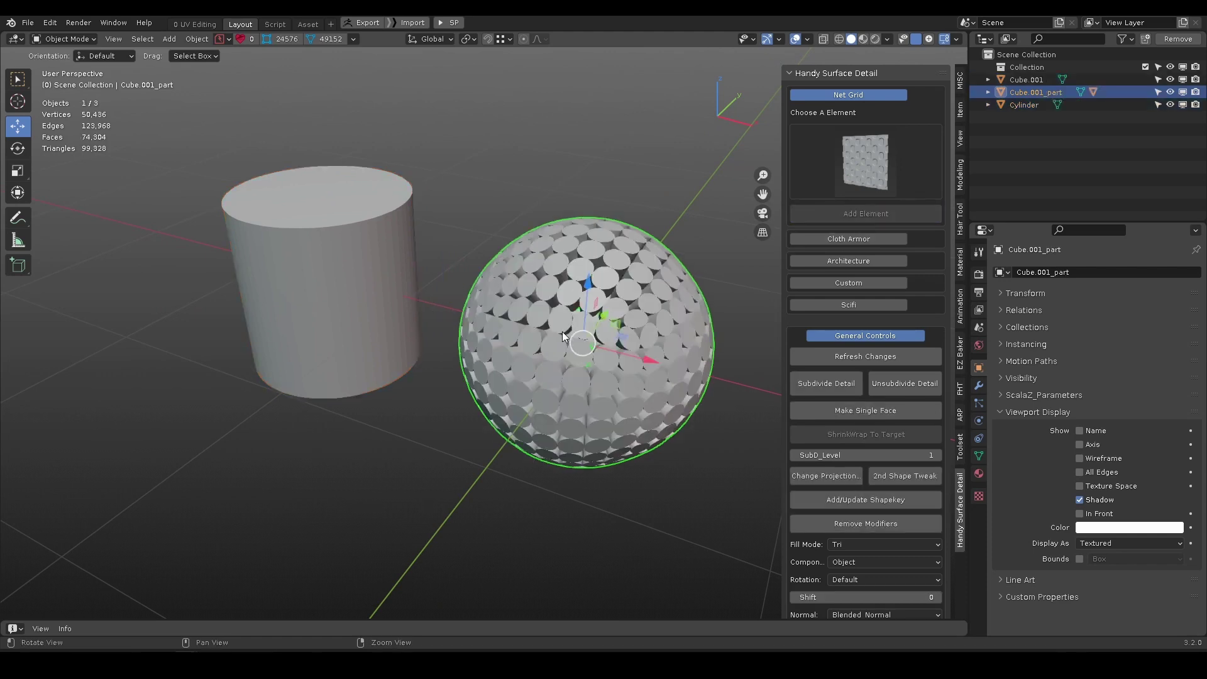
# Move the generated disc-detail object away from the base sphere.
pyautogui.scroll(3, 452, 288)
pyautogui.scroll(-3, 451, 288)
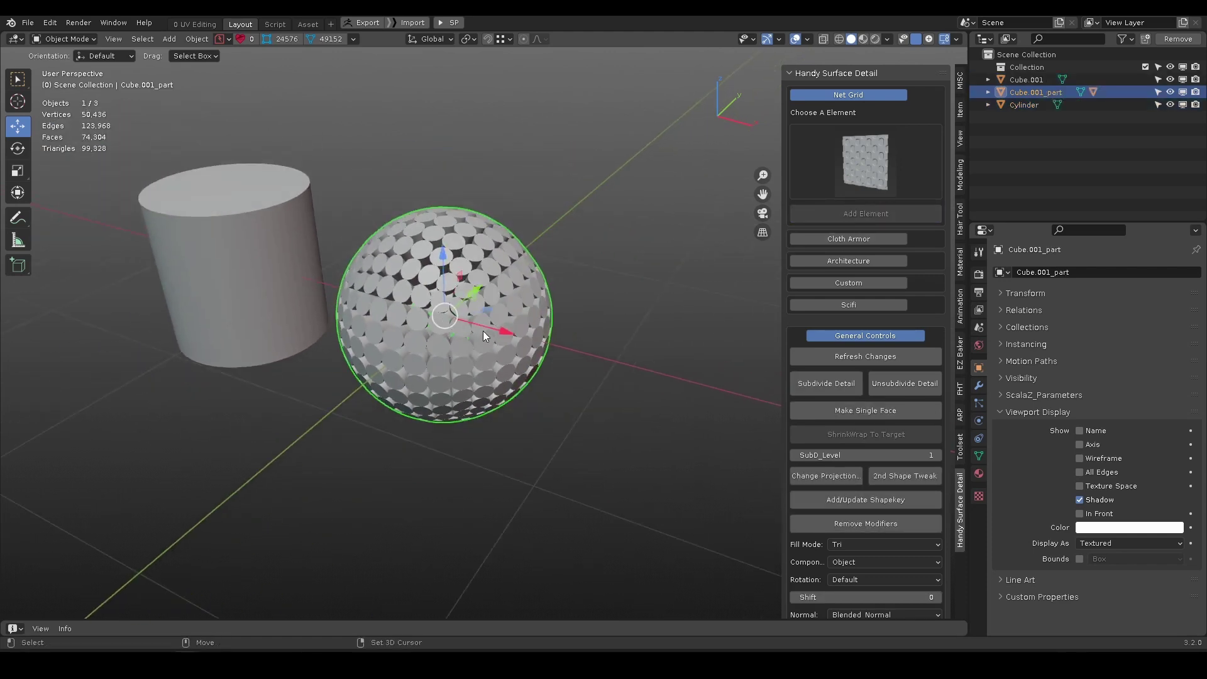
pyautogui.press('g')
pyautogui.click(748, 434)
# Select the cylinder and turn on its Box bounds in the viewport display settings.
pyautogui.scroll(3, 302, 215)
pyautogui.click(396, 288)
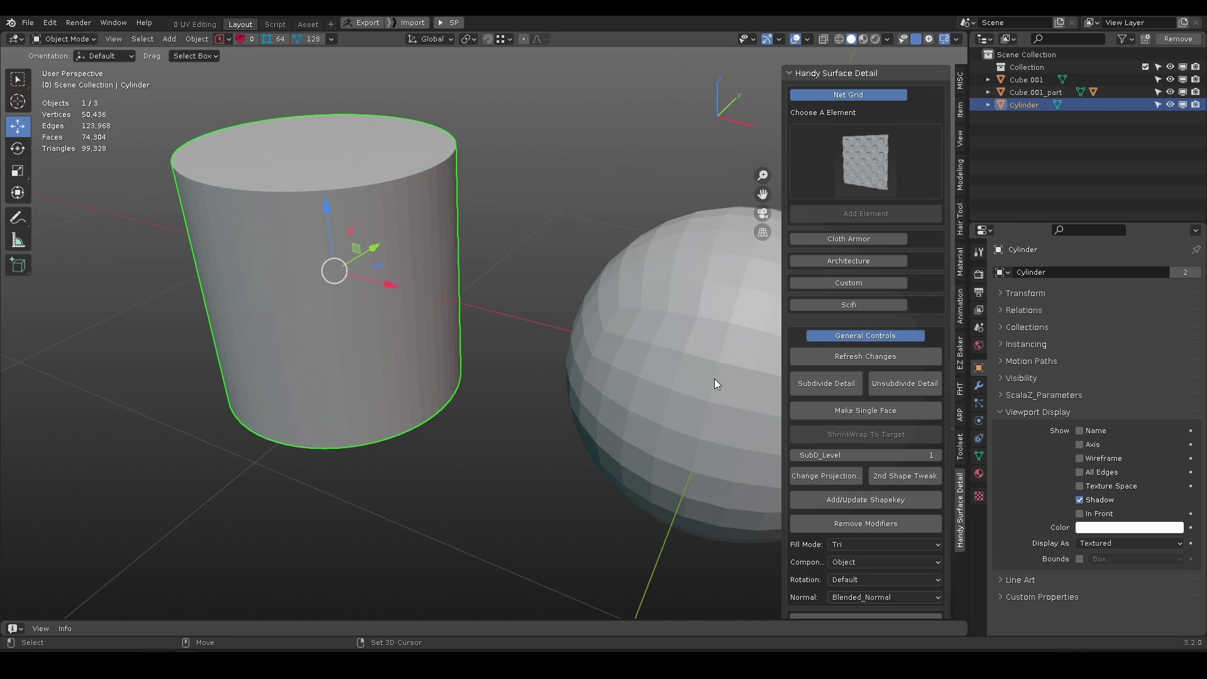
pyautogui.click(1080, 559)
pyautogui.scroll(3, 414, 353)
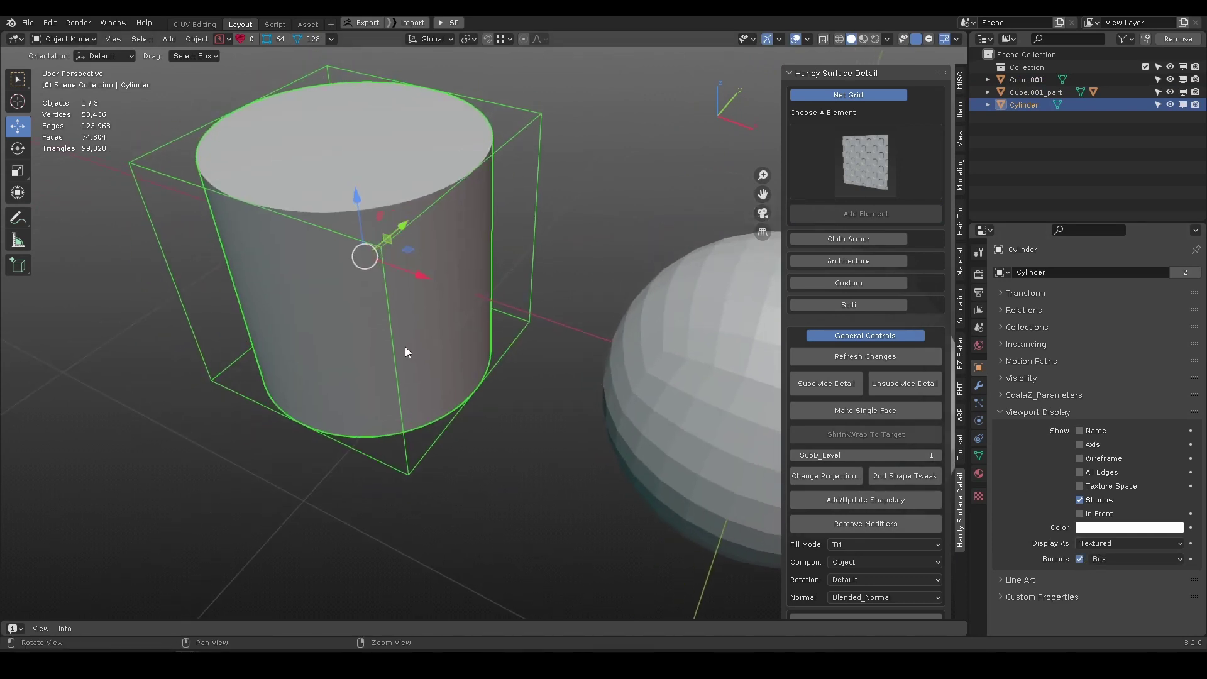
pyautogui.moveTo(425, 414); pyautogui.dragTo(205, 387, button='middle')
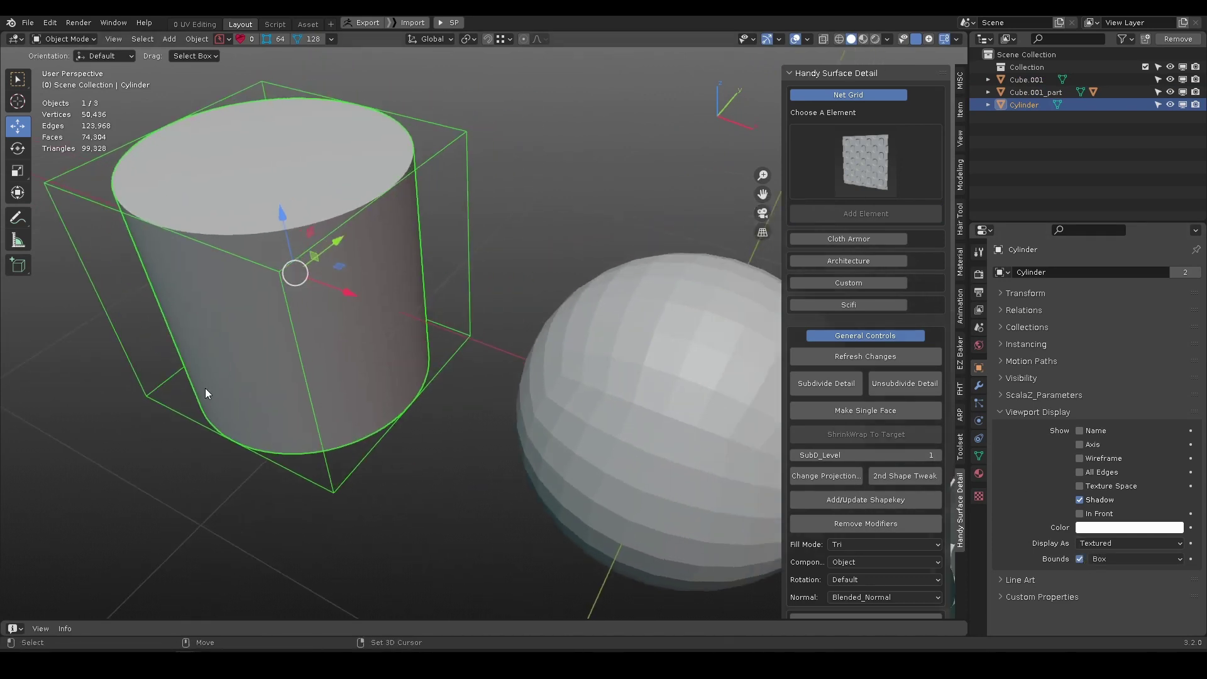
# Select the sphere and, in Edit Mode, select a single face on its upper front.
pyautogui.moveTo(466, 419); pyautogui.dragTo(561, 237, button='middle')
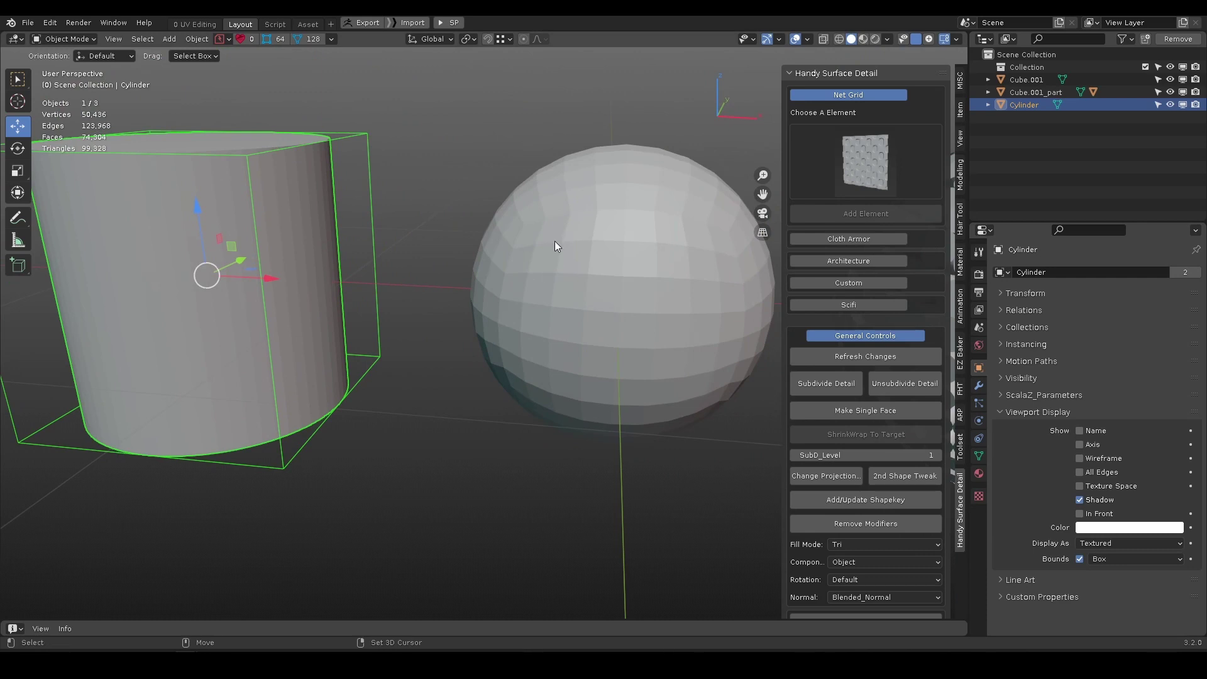
pyautogui.click(599, 217)
pyautogui.press('Tab')
pyautogui.click(607, 221)
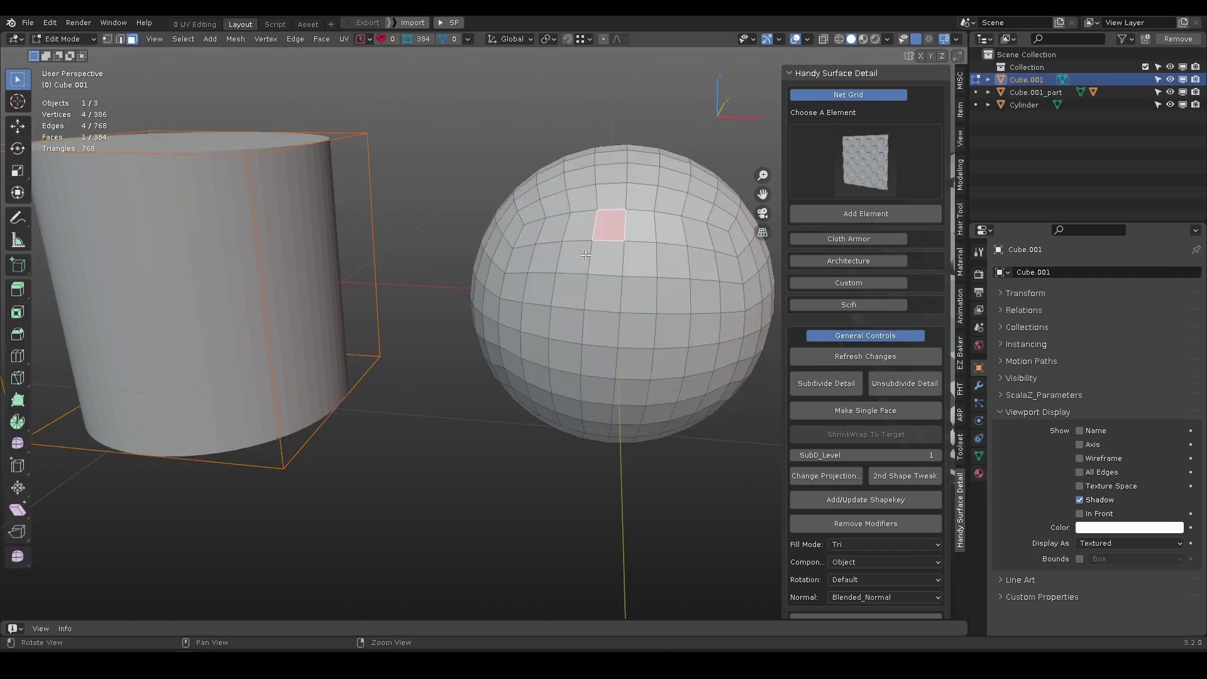
pyautogui.moveTo(607, 221); pyautogui.dragTo(566, 293, button='middle')
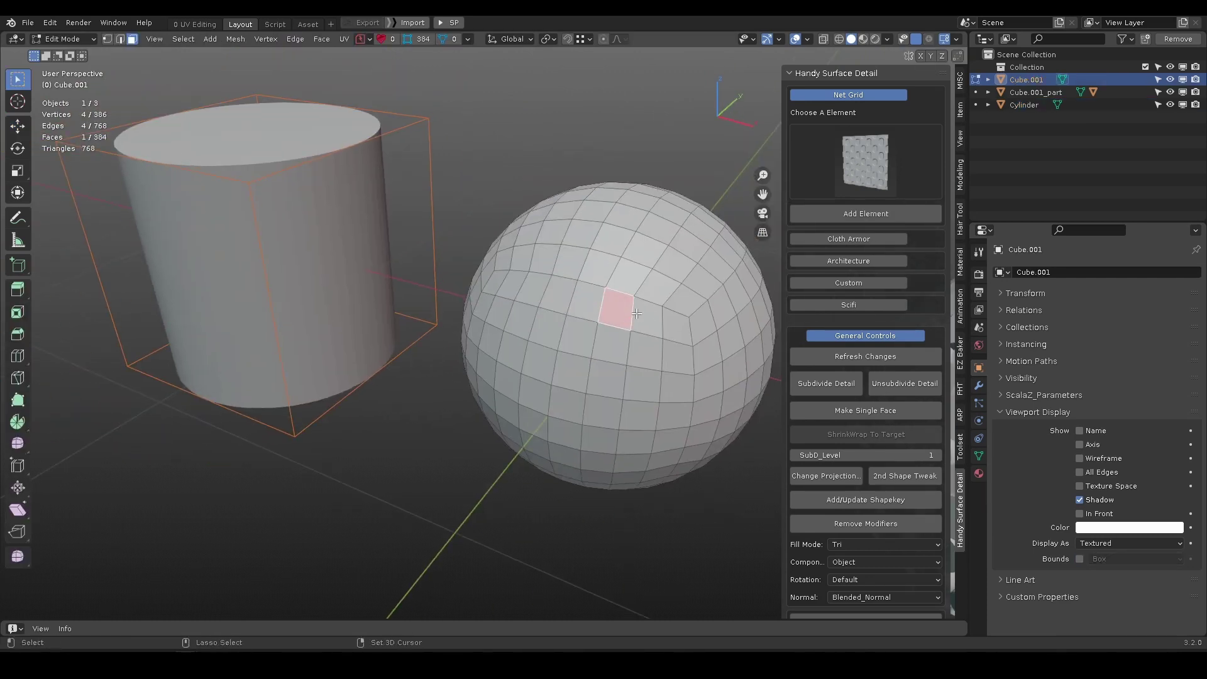
pyautogui.scroll(-3, 535, 324)
pyautogui.press('Tab')
# Box-select a rectangular block of faces on the front of the sphere.
pyautogui.moveTo(553, 340); pyautogui.dragTo(665, 397, button='middle')
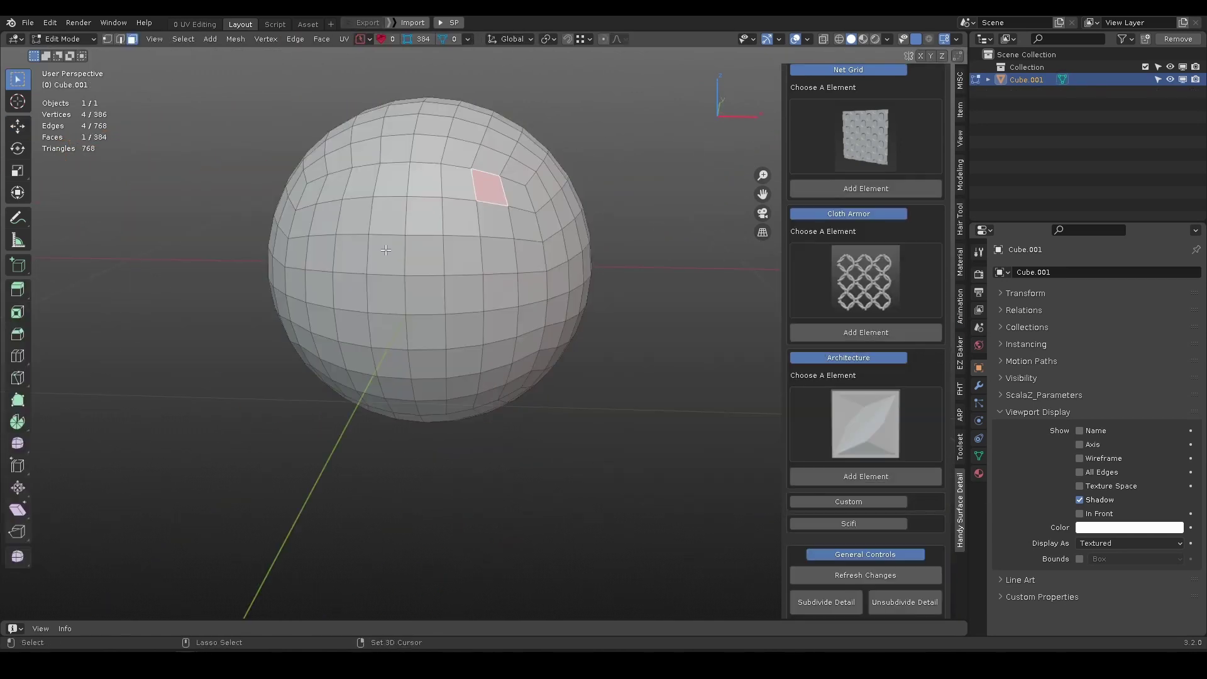
pyautogui.moveTo(441, 224); pyautogui.dragTo(475, 189, button='middle')
pyautogui.moveTo(392, 180); pyautogui.dragTo(525, 325)
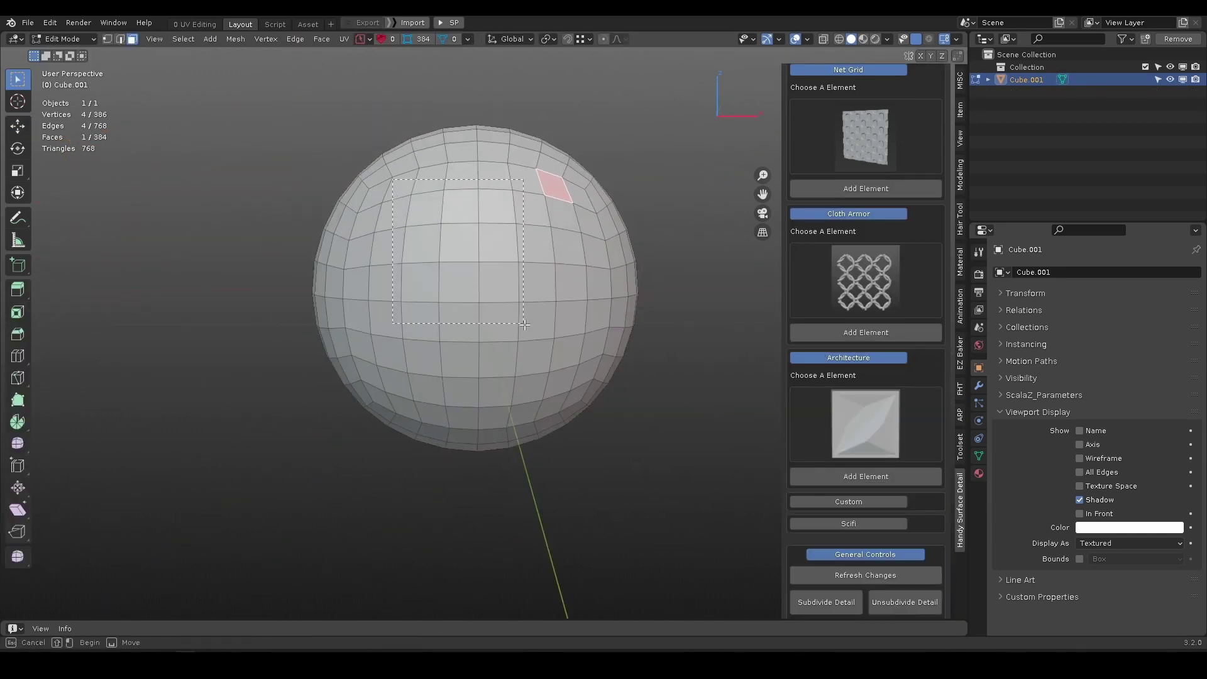
pyautogui.moveTo(556, 373); pyautogui.dragTo(557, 372)
pyautogui.moveTo(556, 372); pyautogui.dragTo(468, 320, button='middle')
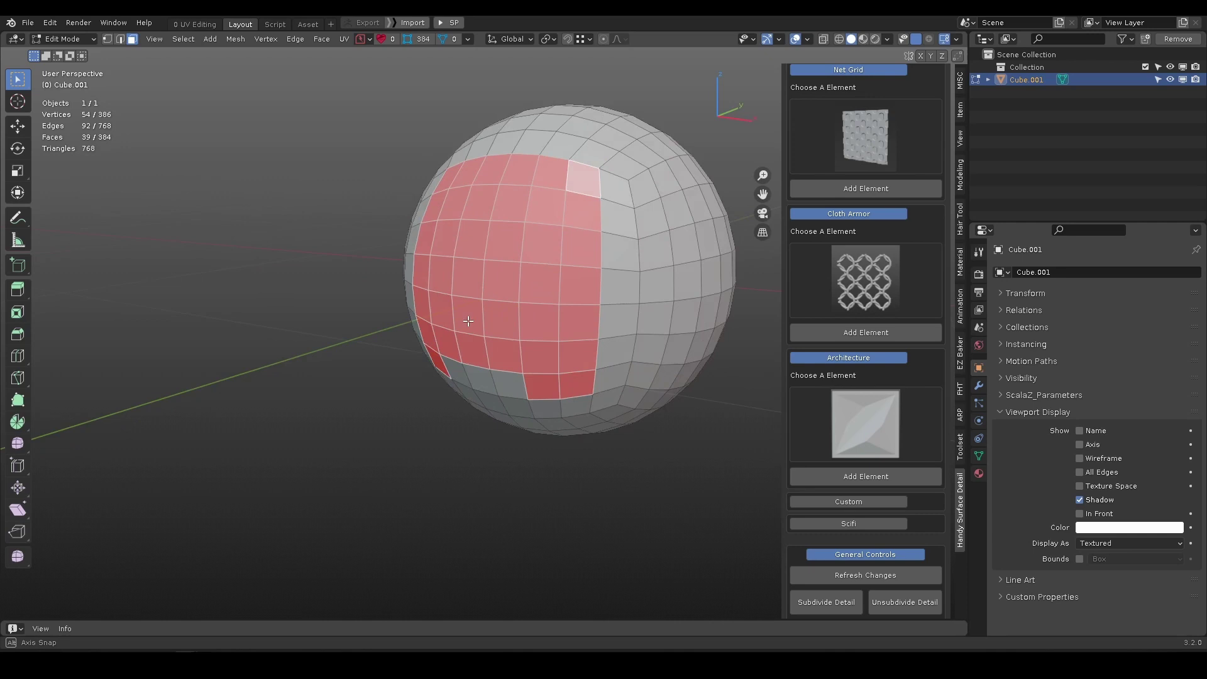
pyautogui.moveTo(581, 176); pyautogui.dragTo(755, 157, button='middle')
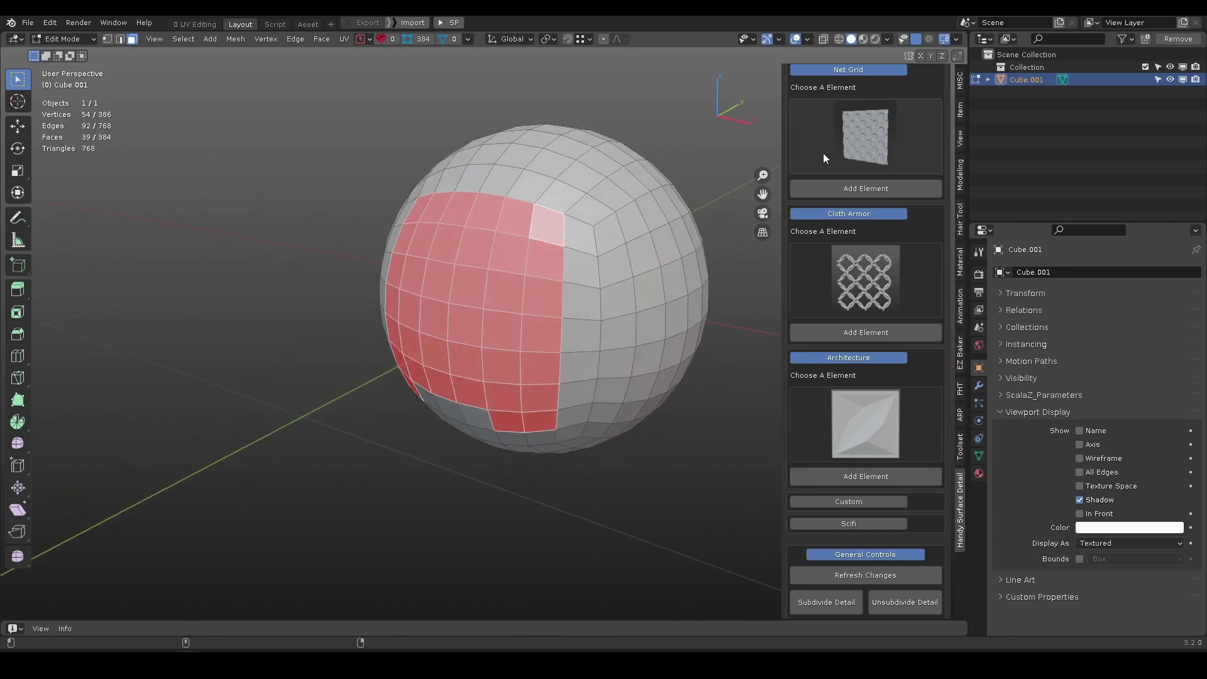
# Choose the round-hole Net Grid element, add it to the selected faces, and move the generated part off the sphere.
pyautogui.click(823, 153)
pyautogui.click(532, 219)
pyautogui.click(852, 187)
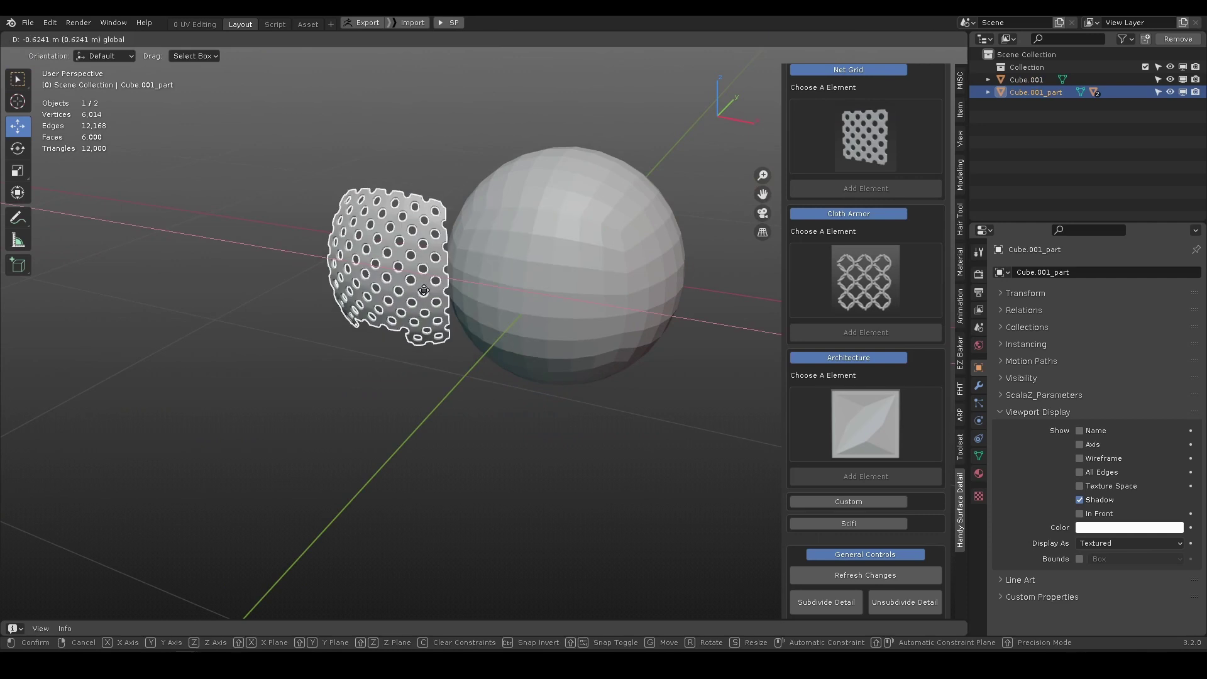
pyautogui.moveTo(478, 276); pyautogui.dragTo(447, 255, button='middle')
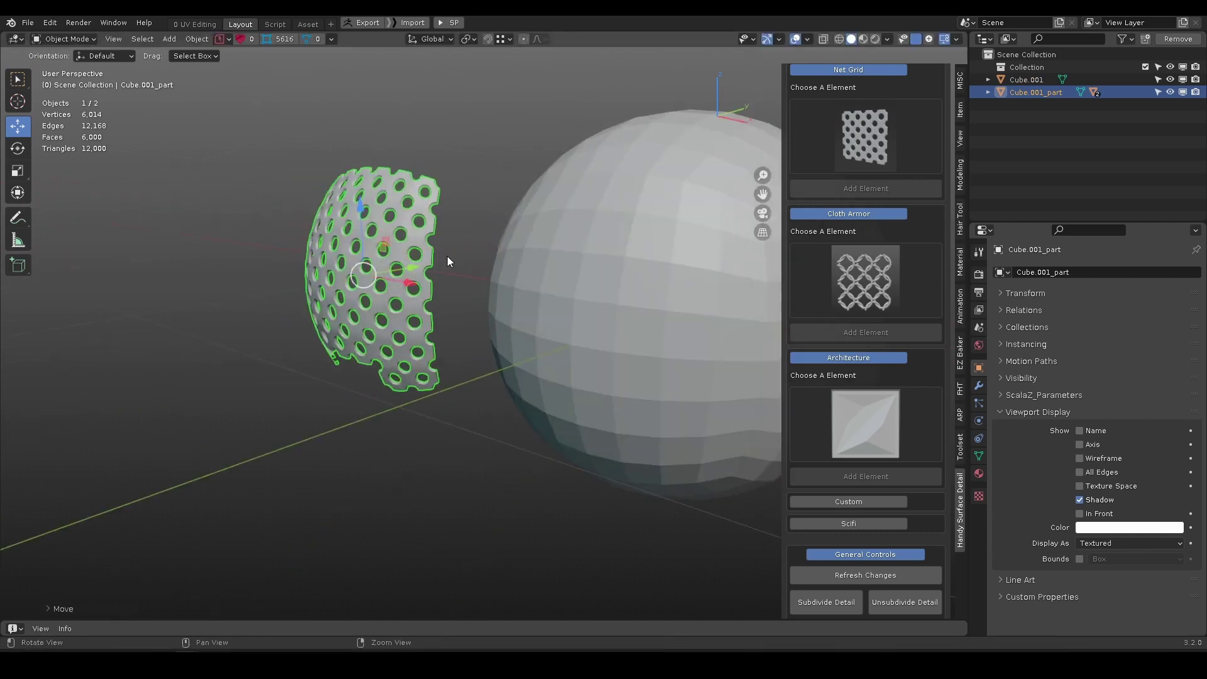
# Box-select a block of faces on the sphere in Edit Mode and add the linked-ring Cloth Armor element to them.
pyautogui.click(441, 252)
pyautogui.press('Tab')
pyautogui.moveTo(485, 185); pyautogui.dragTo(607, 351)
pyautogui.click(870, 285)
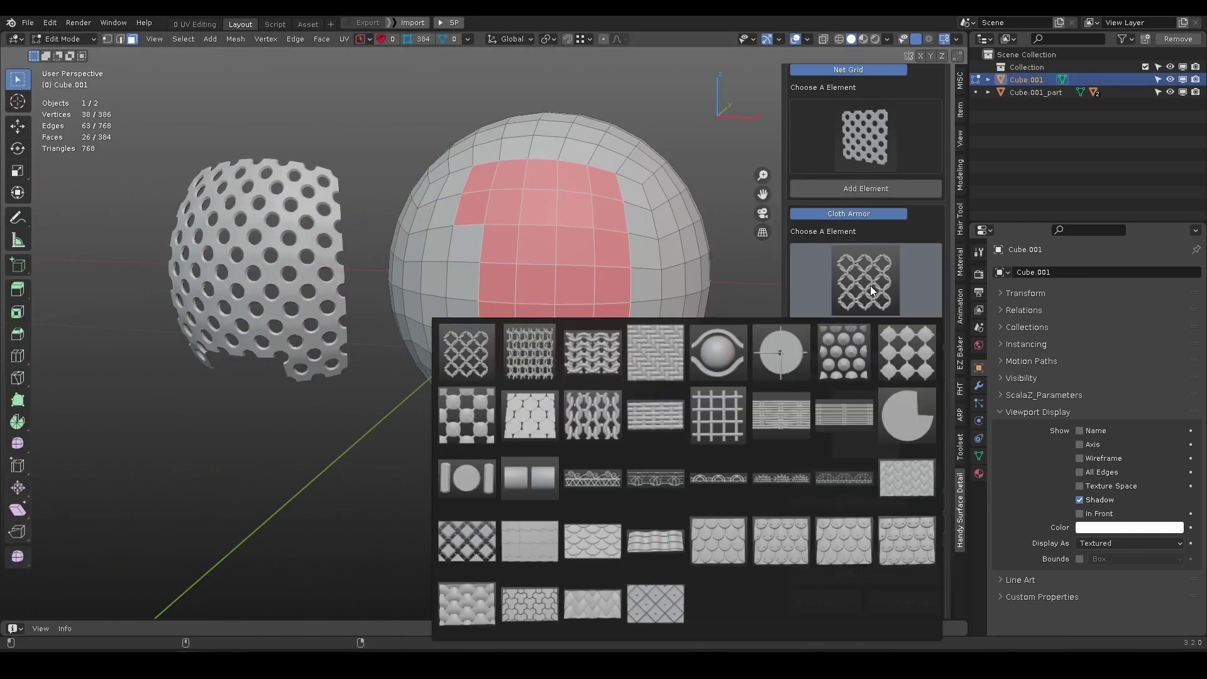
pyautogui.click(827, 328)
pyautogui.moveTo(478, 277); pyautogui.dragTo(270, 287, button='middle')
# Box-select a block of faces on the sphere's adjacent side in Edit Mode and open the choice of Architecture elements.
pyautogui.click(585, 258)
pyautogui.press('Tab')
pyautogui.moveTo(562, 166); pyautogui.dragTo(670, 352)
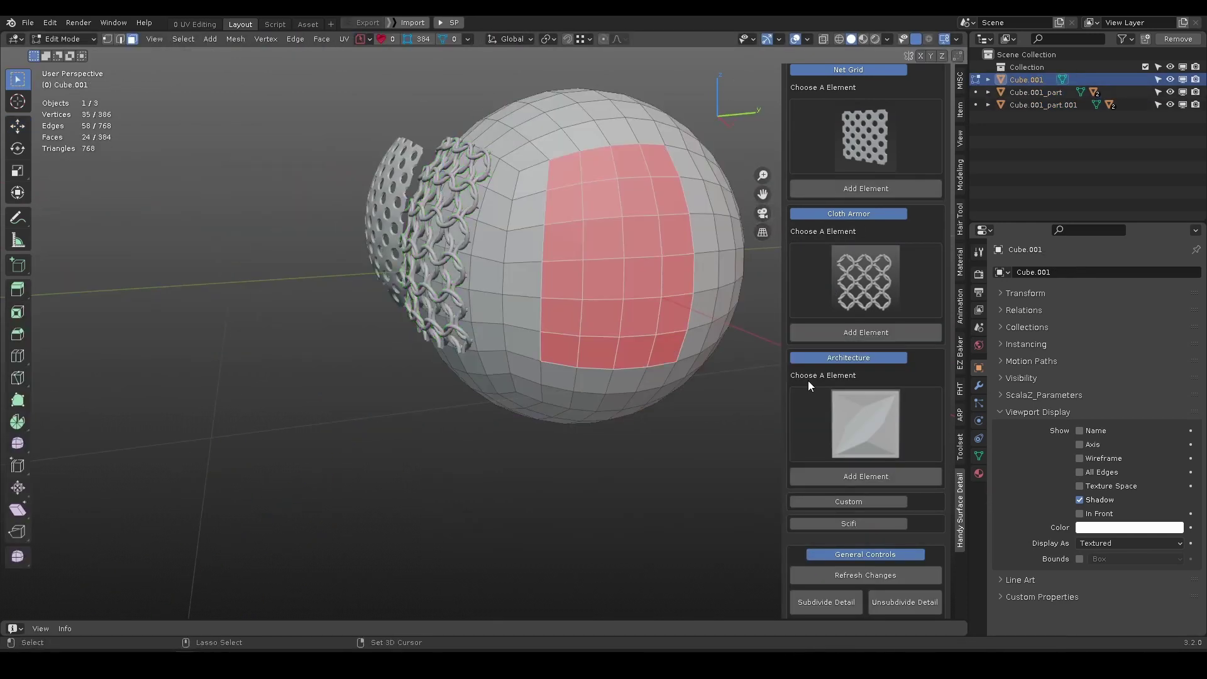
pyautogui.click(839, 415)
pyautogui.click(848, 101)
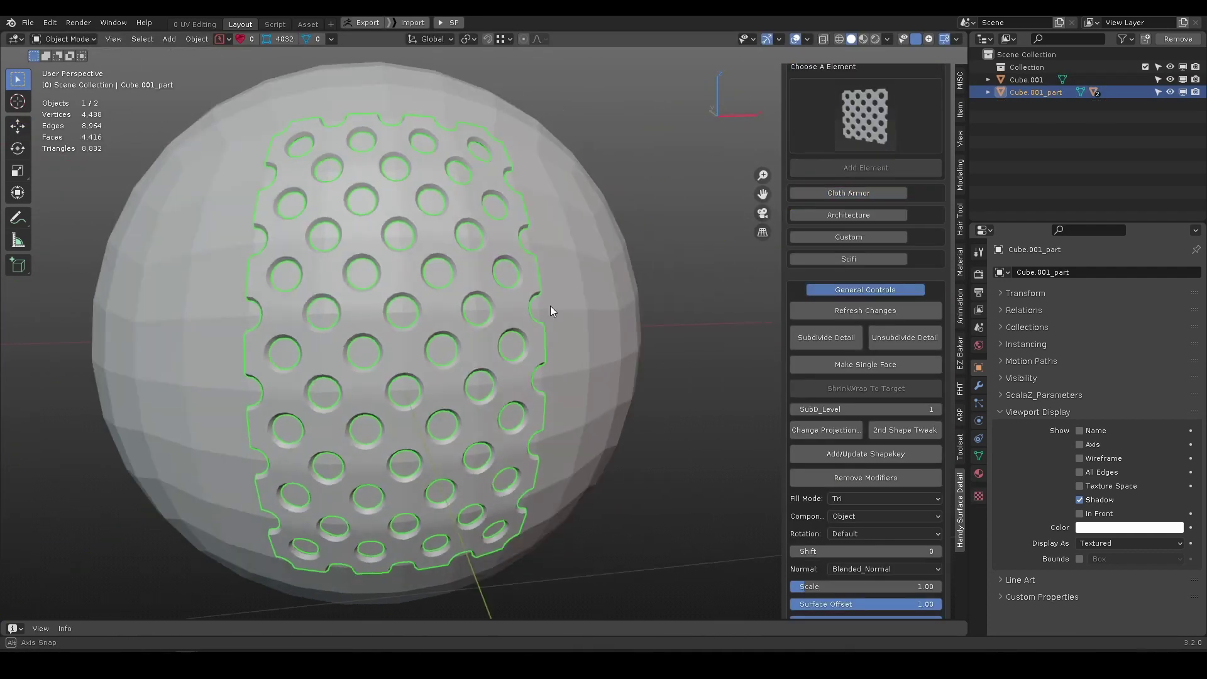
# Expand the children of Cube.001_part and unhide its Handy_Source_Detail object.
pyautogui.moveTo(550, 306); pyautogui.dragTo(754, 314, button='middle')
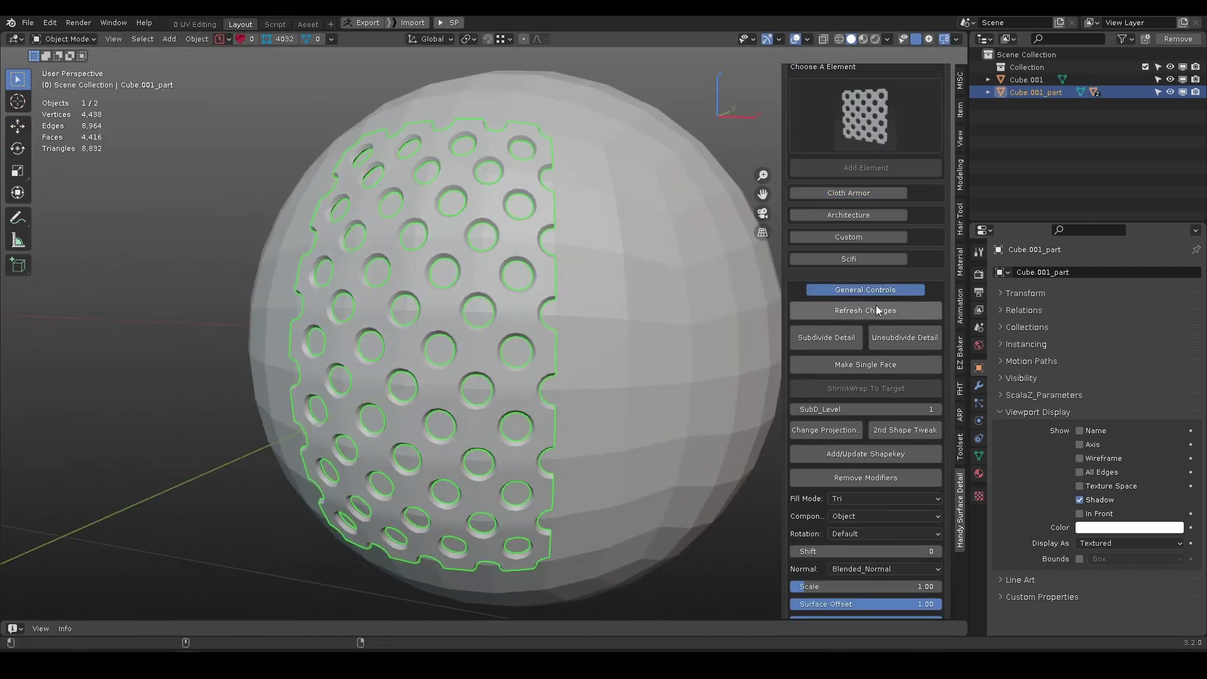
pyautogui.click(989, 92)
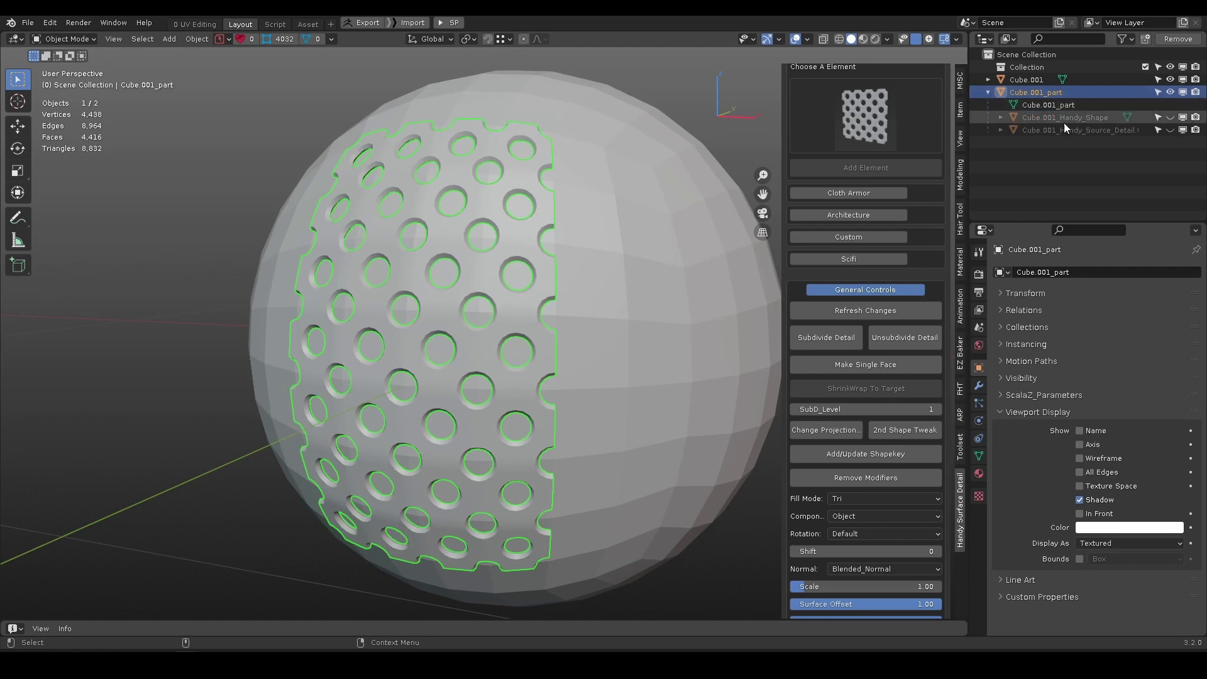
pyautogui.moveTo(433, 292); pyautogui.dragTo(482, 237, button='middle')
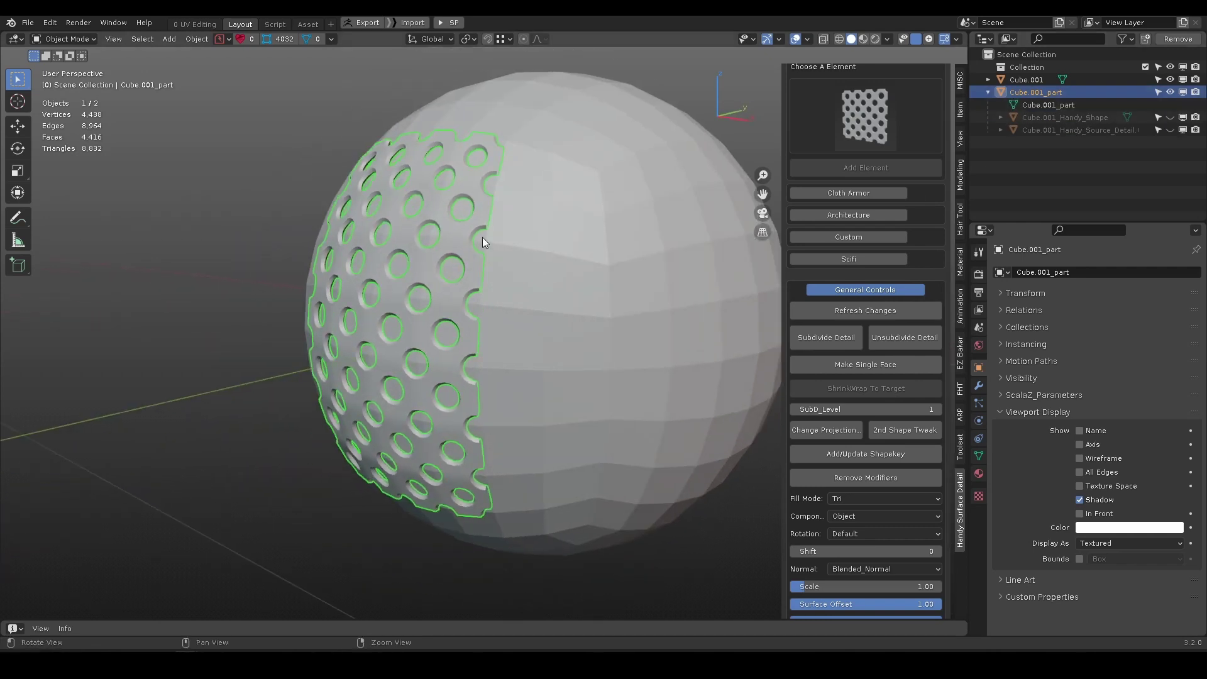
pyautogui.click(1091, 130)
pyautogui.click(1170, 129)
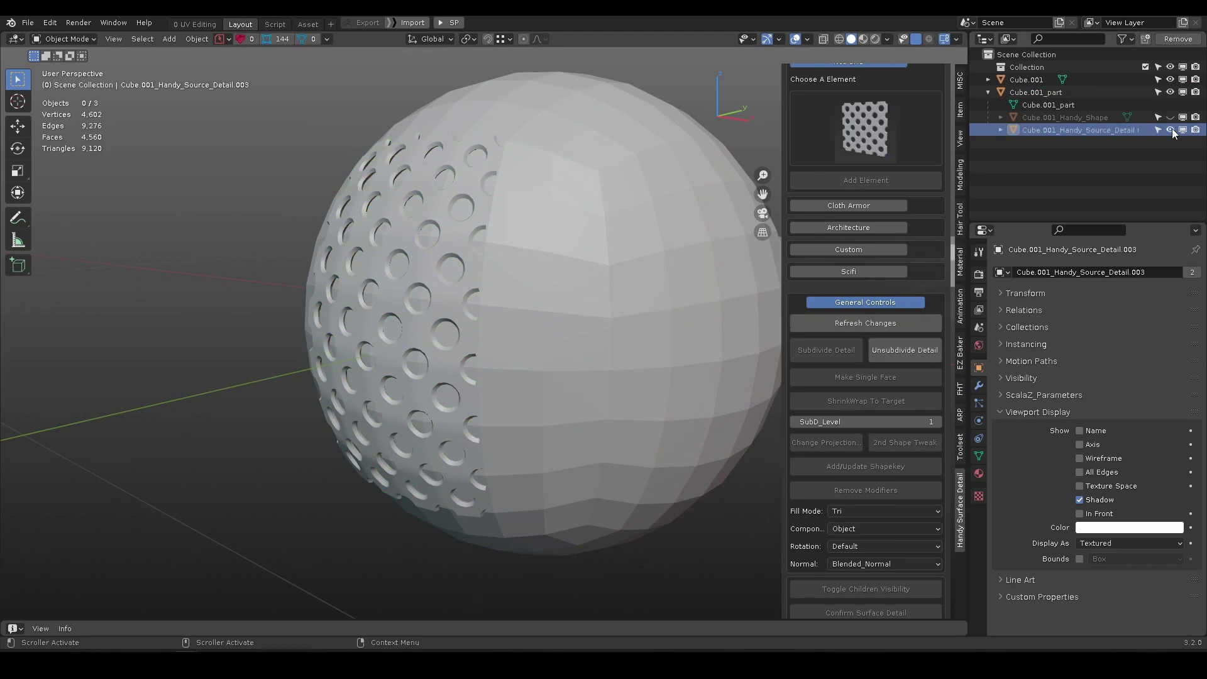
# Select the Handy_Source_Detail object and move it along X to the opposite side of the sphere.
pyautogui.scroll(-5, 568, 314)
pyautogui.moveTo(567, 314); pyautogui.dragTo(420, 314, button='middle')
pyautogui.scroll(-1, 420, 315)
pyautogui.click(534, 281)
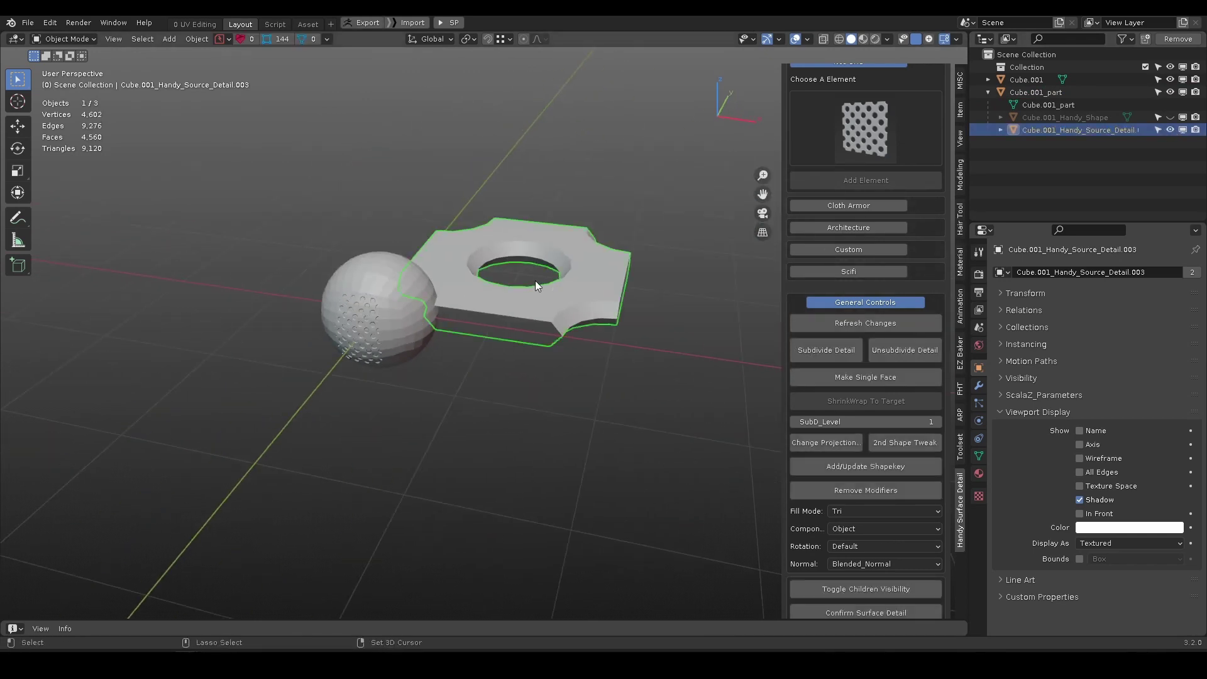
pyautogui.keyDown('alt'); pyautogui.moveTo(535, 280); pyautogui.dragTo(518, 270); pyautogui.keyUp('alt')
pyautogui.press('w')
pyautogui.keyDown('shift'); pyautogui.moveTo(390, 255); pyautogui.dragTo(301, 247); pyautogui.keyUp('shift')
pyautogui.keyDown('shift'); pyautogui.moveTo(301, 248); pyautogui.dragTo(427, 241, button='middle'); pyautogui.keyUp('shift')
pyautogui.click(426, 240)
pyautogui.click(711, 298)
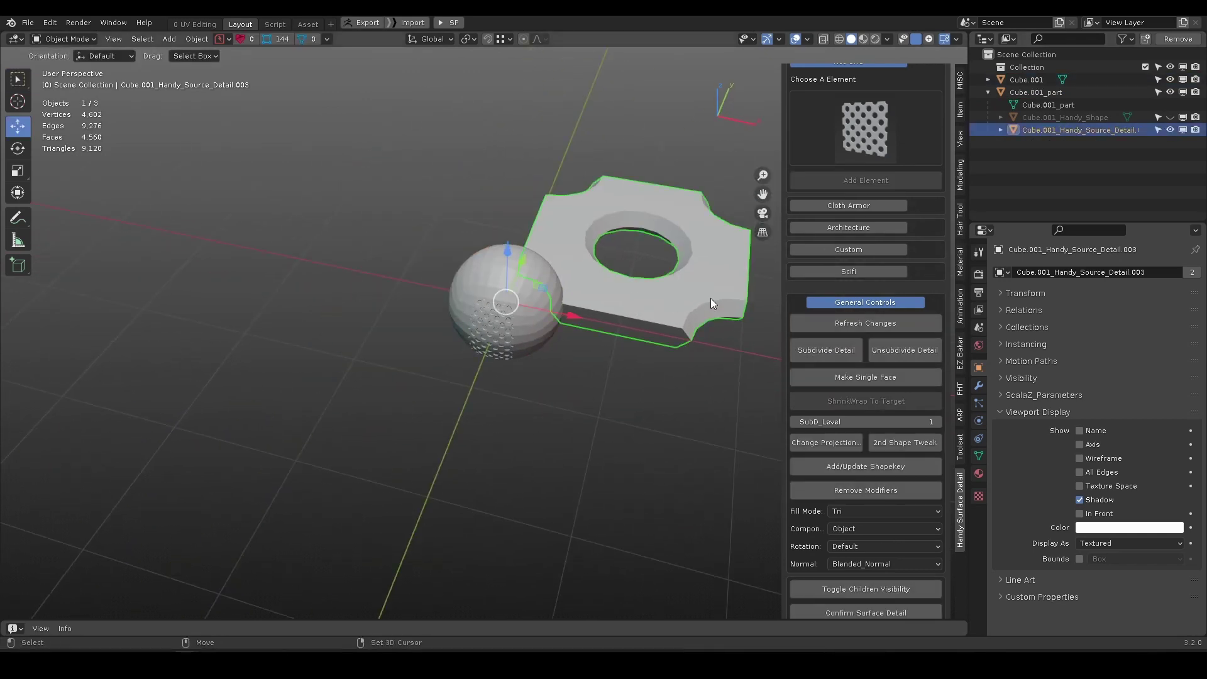
pyautogui.moveTo(569, 316); pyautogui.dragTo(254, 250)
# Unhide the Cube.001_Handy_Shape object and move it along X away from the sphere.
pyautogui.click(1170, 118)
pyautogui.click(1099, 118)
pyautogui.scroll(3, 534, 331)
pyautogui.moveTo(542, 330); pyautogui.dragTo(343, 287)
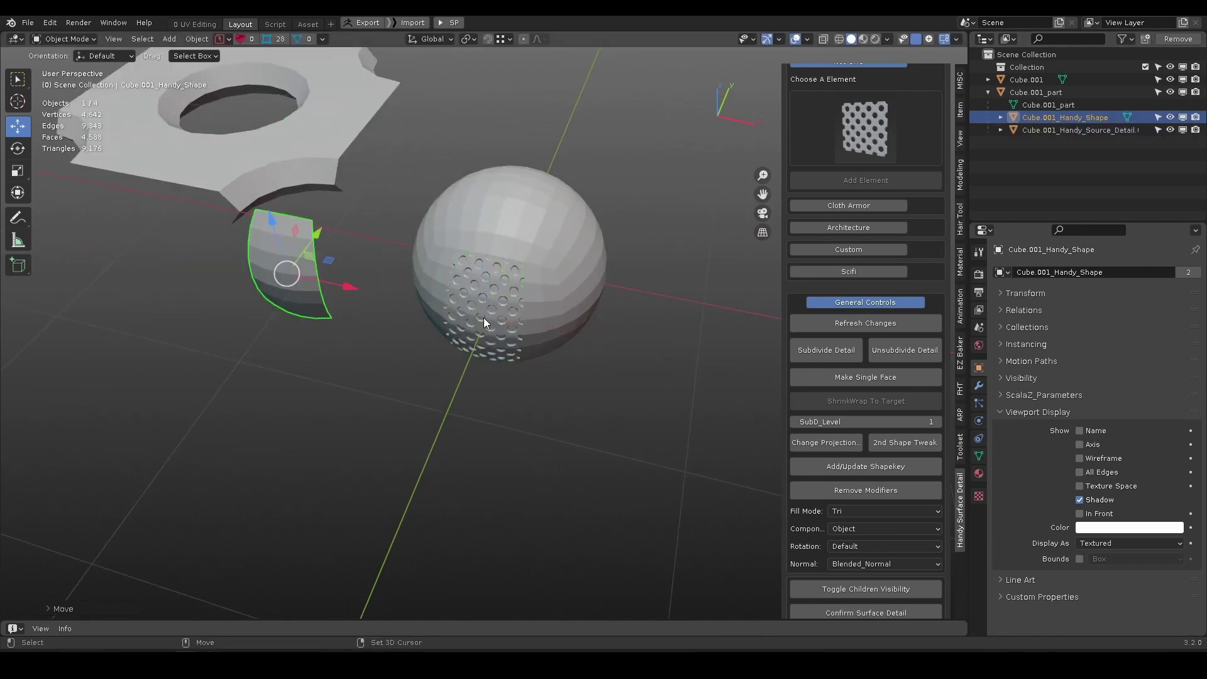
# Select the perforated Cube.001_part and move it along X off the sphere.
pyautogui.click(485, 318)
pyautogui.moveTo(485, 318); pyautogui.dragTo(497, 283, button='middle')
pyautogui.moveTo(517, 327); pyautogui.dragTo(302, 294)
pyautogui.keyDown('shift'); pyautogui.moveTo(251, 277); pyautogui.dragTo(364, 294, button='middle'); pyautogui.keyUp('shift')
# Select the source detail, the Handy_Shape patch and the perforated part in turn to examine how they relate.
pyautogui.press('q')
pyautogui.click(374, 291)
pyautogui.click(423, 214)
pyautogui.click(377, 296)
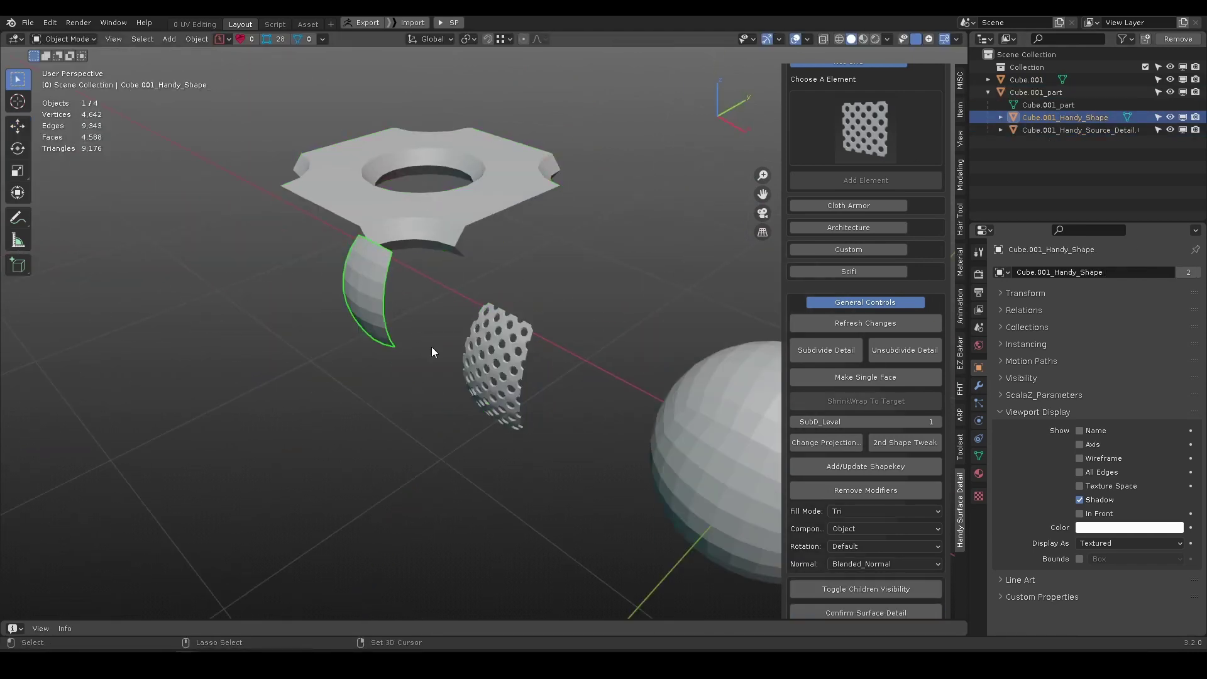
pyautogui.moveTo(440, 345); pyautogui.dragTo(490, 364, button='middle')
pyautogui.click(503, 334)
# In Edit Mode, select the face ring around the source detail's hole and raise it along Z into a cone.
pyautogui.keyDown('shift'); pyautogui.moveTo(314, 144); pyautogui.dragTo(480, 302, button='middle'); pyautogui.keyUp('shift')
pyautogui.click(415, 266)
pyautogui.press('Tab')
pyautogui.keyDown('alt'); pyautogui.click(463, 244); pyautogui.keyUp('alt')
pyautogui.keyDown('alt'); pyautogui.click(458, 249); pyautogui.keyUp('alt')
pyautogui.press('w')
pyautogui.moveTo(463, 249); pyautogui.dragTo(472, 221, button='middle')
pyautogui.moveTo(471, 221); pyautogui.dragTo(472, 142)
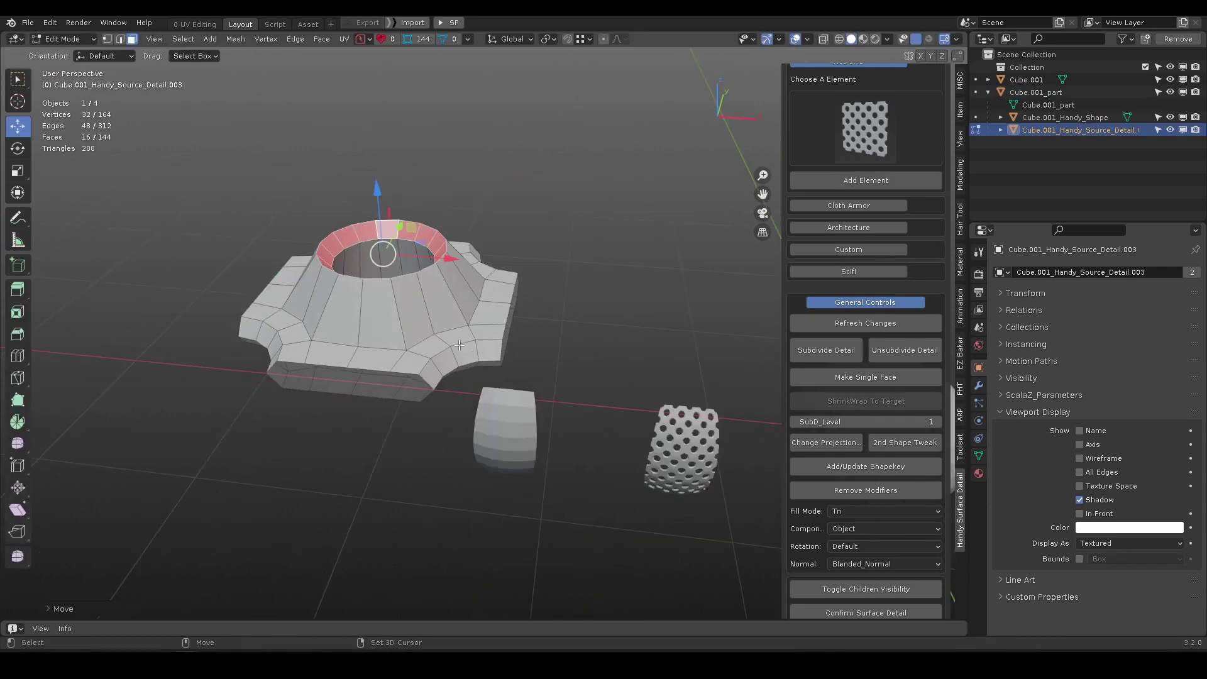
pyautogui.press('q')
pyautogui.press('Tab')
# Refresh the perforated Cube.001_part with the raised source detail.
pyautogui.moveTo(377, 251); pyautogui.dragTo(432, 394, button='middle')
pyautogui.click(431, 394)
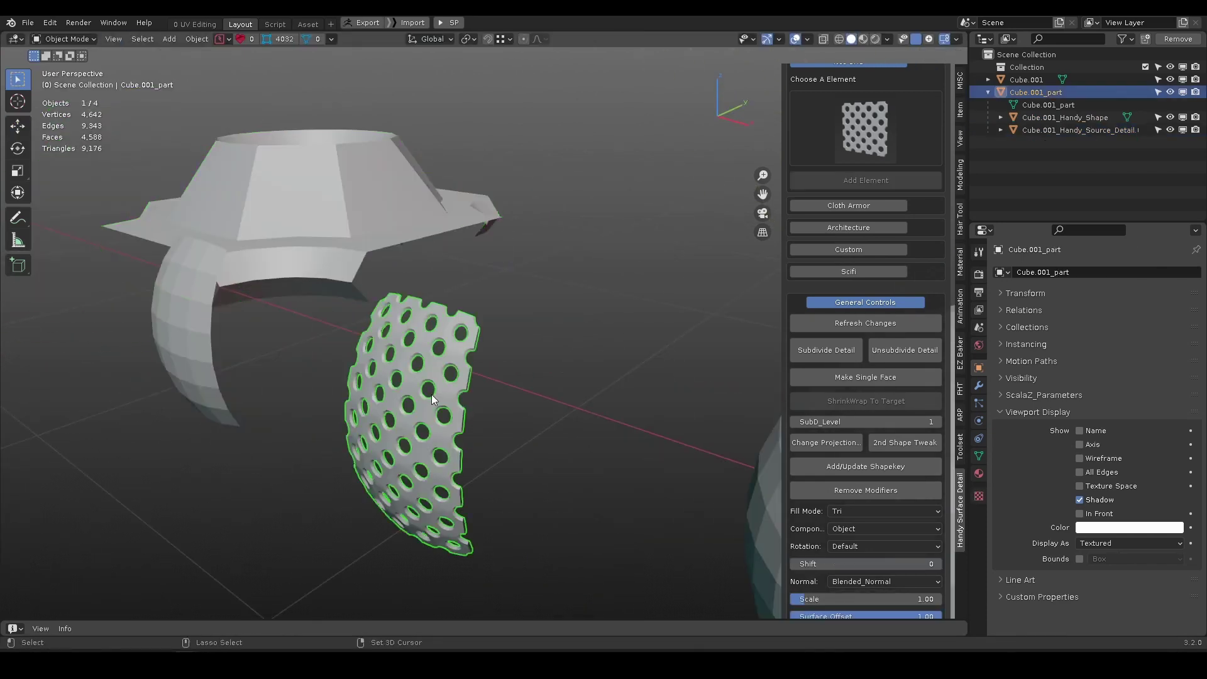
pyautogui.click(862, 330)
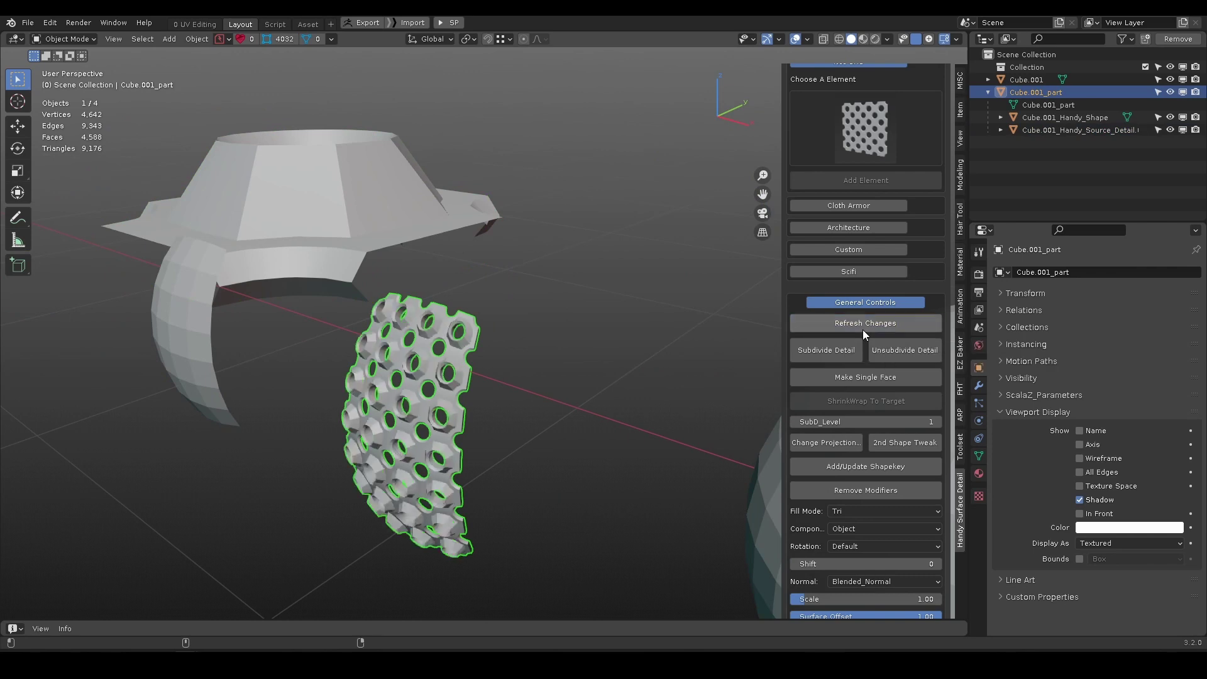
pyautogui.keyDown('alt'); pyautogui.moveTo(503, 340); pyautogui.dragTo(490, 321); pyautogui.keyUp('alt')
pyautogui.keyDown('alt'); pyautogui.moveTo(491, 321); pyautogui.dragTo(550, 316, button='right'); pyautogui.keyUp('alt')
pyautogui.keyDown('alt'); pyautogui.moveTo(550, 316); pyautogui.dragTo(497, 308); pyautogui.keyUp('alt')
pyautogui.keyDown('alt'); pyautogui.moveTo(497, 308); pyautogui.dragTo(528, 312, button='right'); pyautogui.keyUp('alt')
pyautogui.scroll(-5, 547, 315)
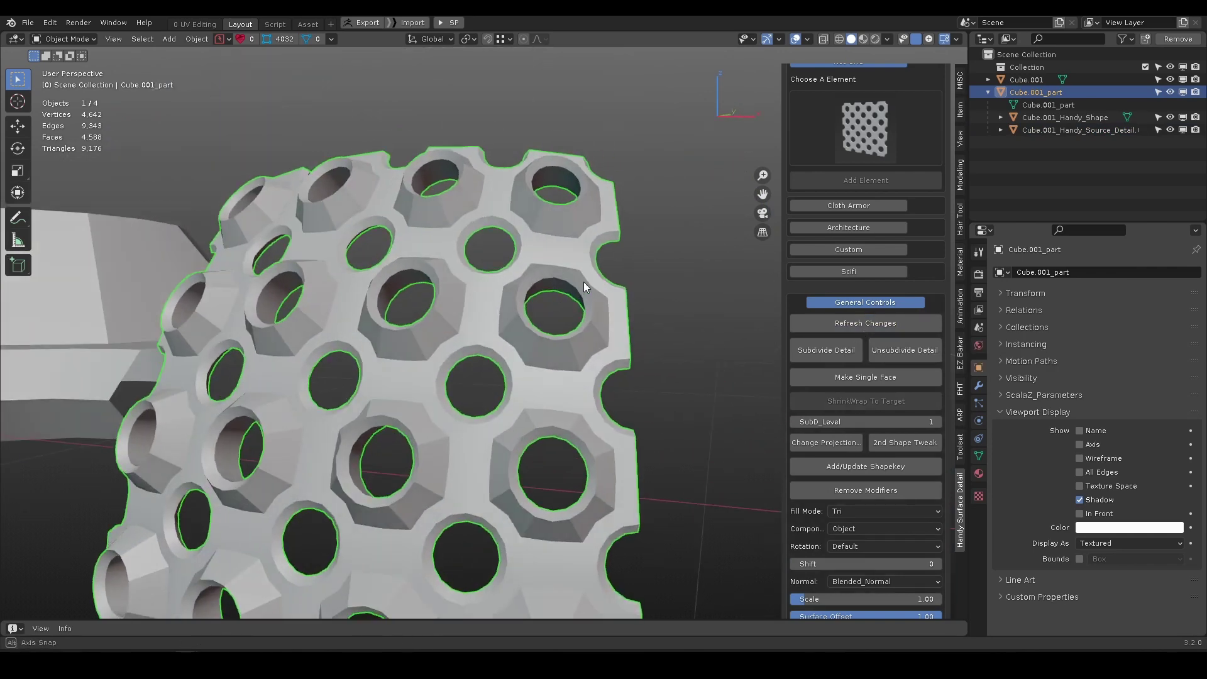
pyautogui.scroll(-3, 497, 330)
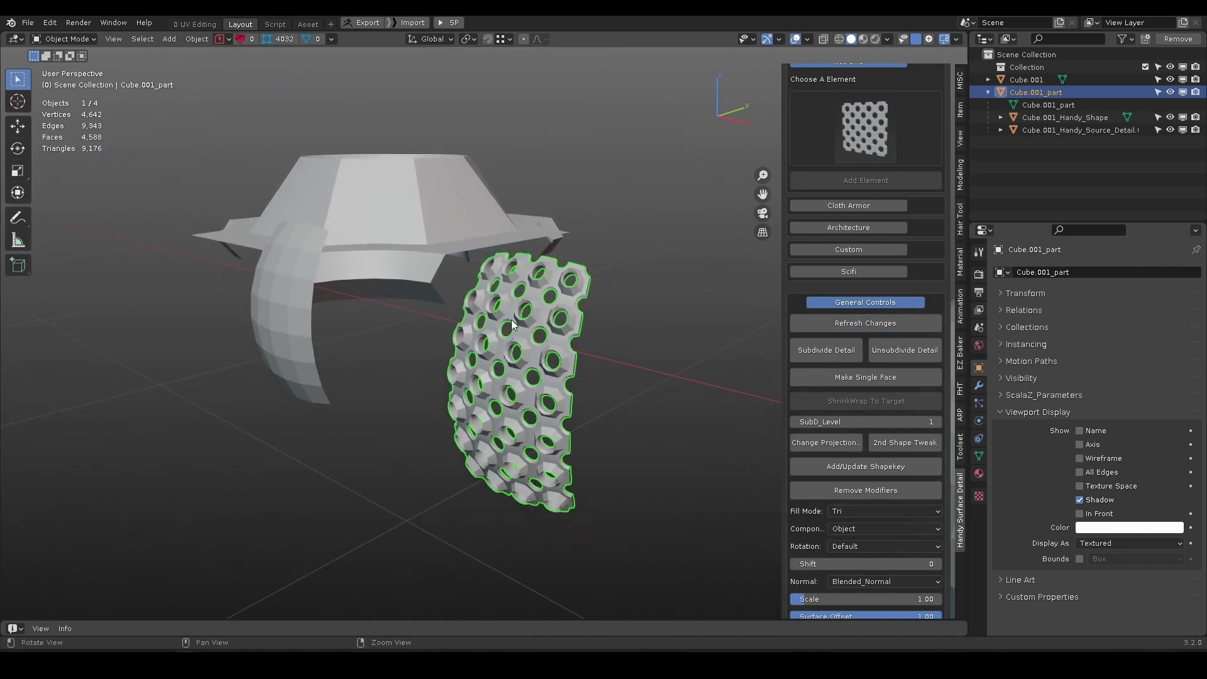
pyautogui.keyDown('alt'); pyautogui.moveTo(381, 349); pyautogui.dragTo(415, 354); pyautogui.keyUp('alt')
# In Edit Mode, remove the inner vertical edge loops from the Cube.001_Handy_Shape patch.
pyautogui.click(237, 334)
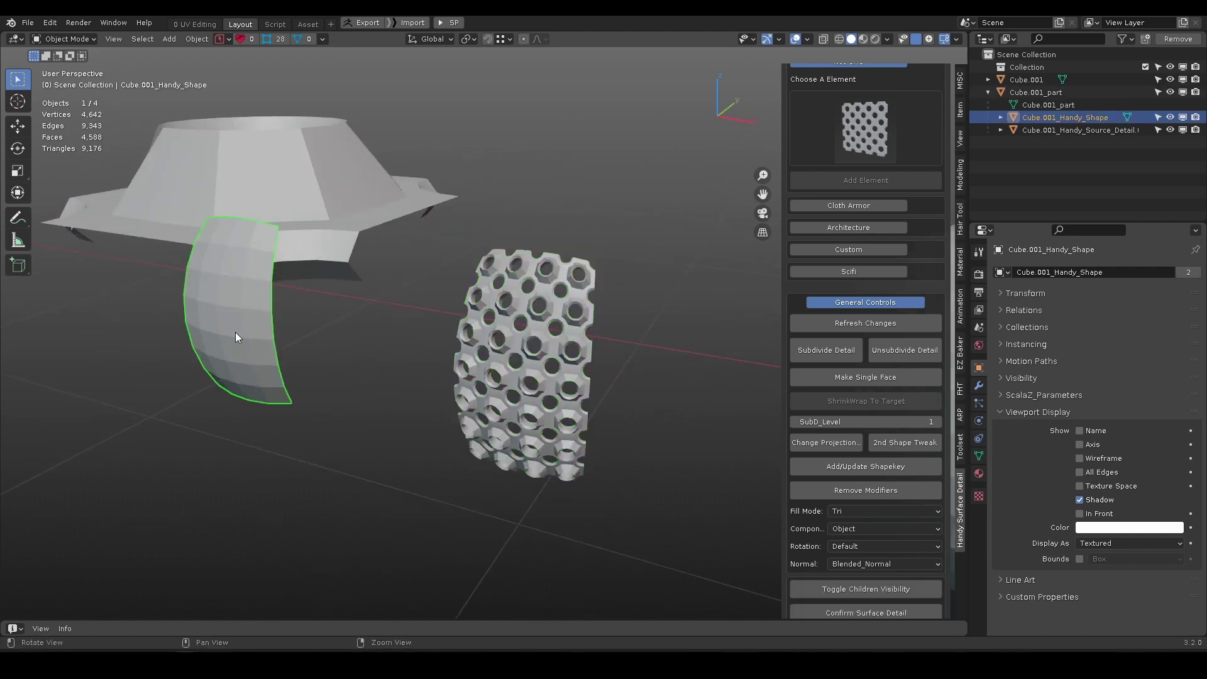
pyautogui.press('f')
pyautogui.press('Tab')
pyautogui.press('2')
pyautogui.click(361, 283)
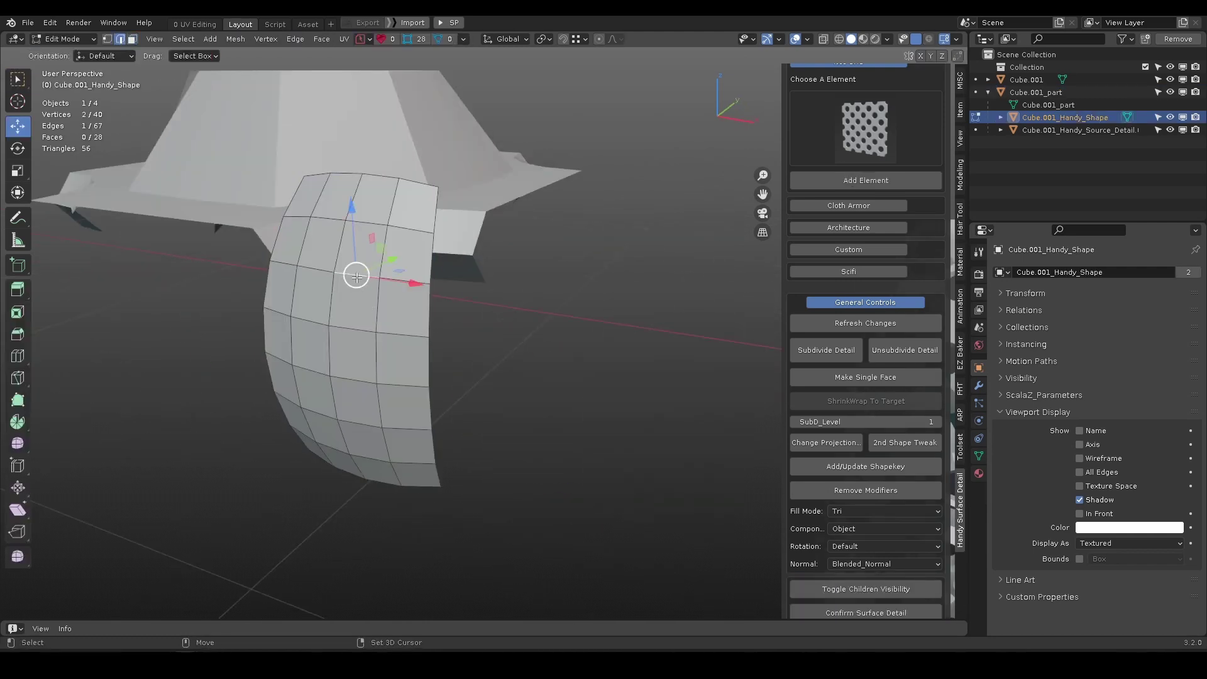
pyautogui.press('q')
pyautogui.hotkey('ctrl', 'a')
pyautogui.keyDown('alt'); pyautogui.moveTo(408, 302); pyautogui.dragTo(363, 329); pyautogui.keyUp('alt')
pyautogui.doubleClick(358, 314)
pyautogui.press('w')
pyautogui.press('Tab')
# Select the perforated Cube.001_part and refresh it with the simplified Handy_Shape patch.
pyautogui.keyDown('alt'); pyautogui.moveTo(339, 321); pyautogui.dragTo(310, 336); pyautogui.keyUp('alt')
pyautogui.scroll(-4, 391, 312)
pyautogui.click(505, 353)
pyautogui.press('f')
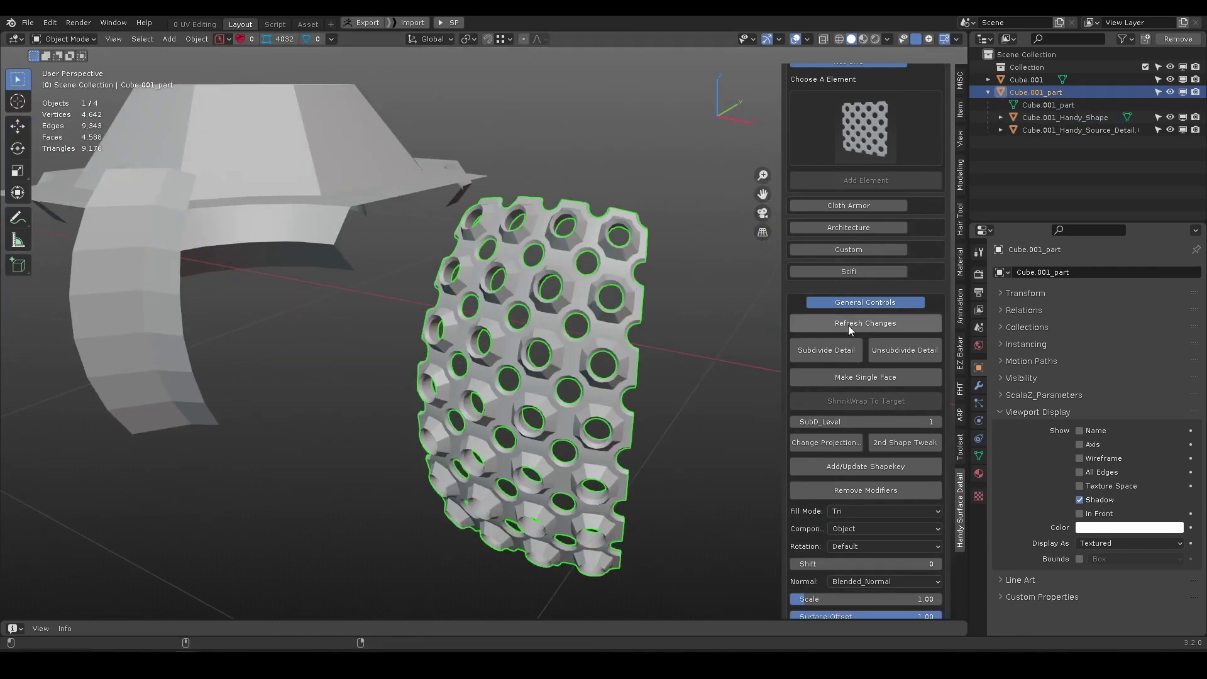
pyautogui.click(847, 326)
pyautogui.keyDown('alt'); pyautogui.moveTo(528, 291); pyautogui.dragTo(521, 325); pyautogui.keyUp('alt')
pyautogui.scroll(-4, 522, 325)
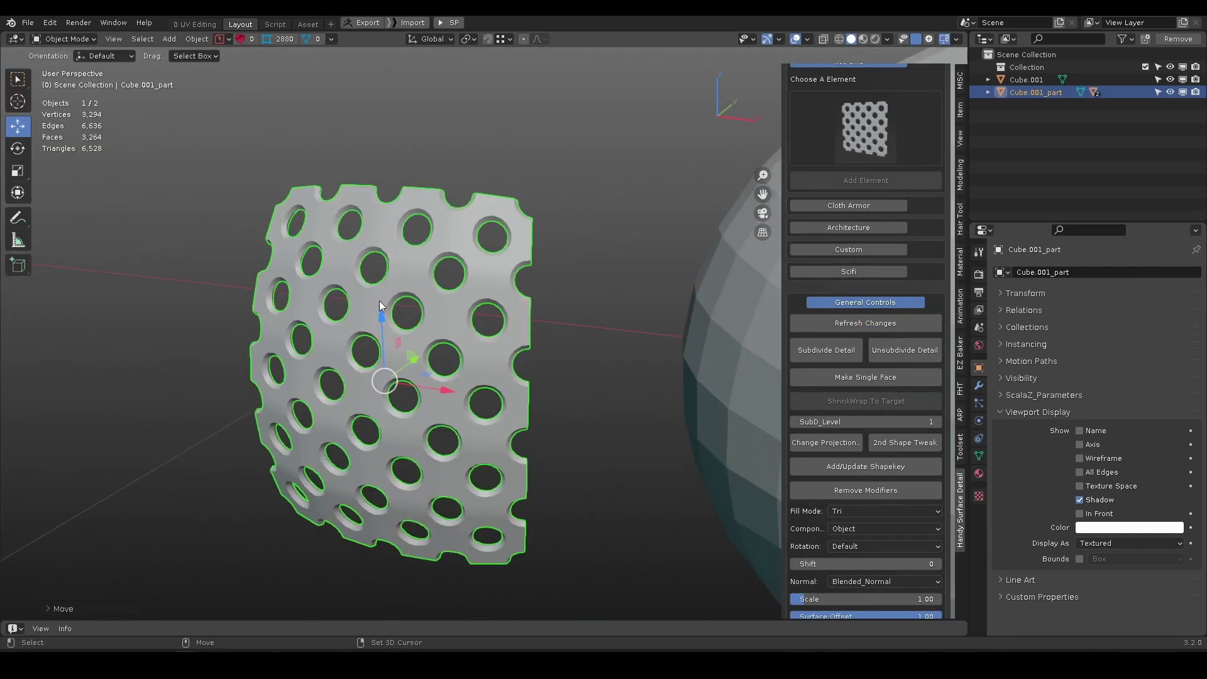
# Subdivide the perforated part's detail once to make its hole pattern denser.
pyautogui.press('q')
pyautogui.keyDown('alt'); pyautogui.moveTo(379, 300); pyautogui.dragTo(402, 287); pyautogui.keyUp('alt')
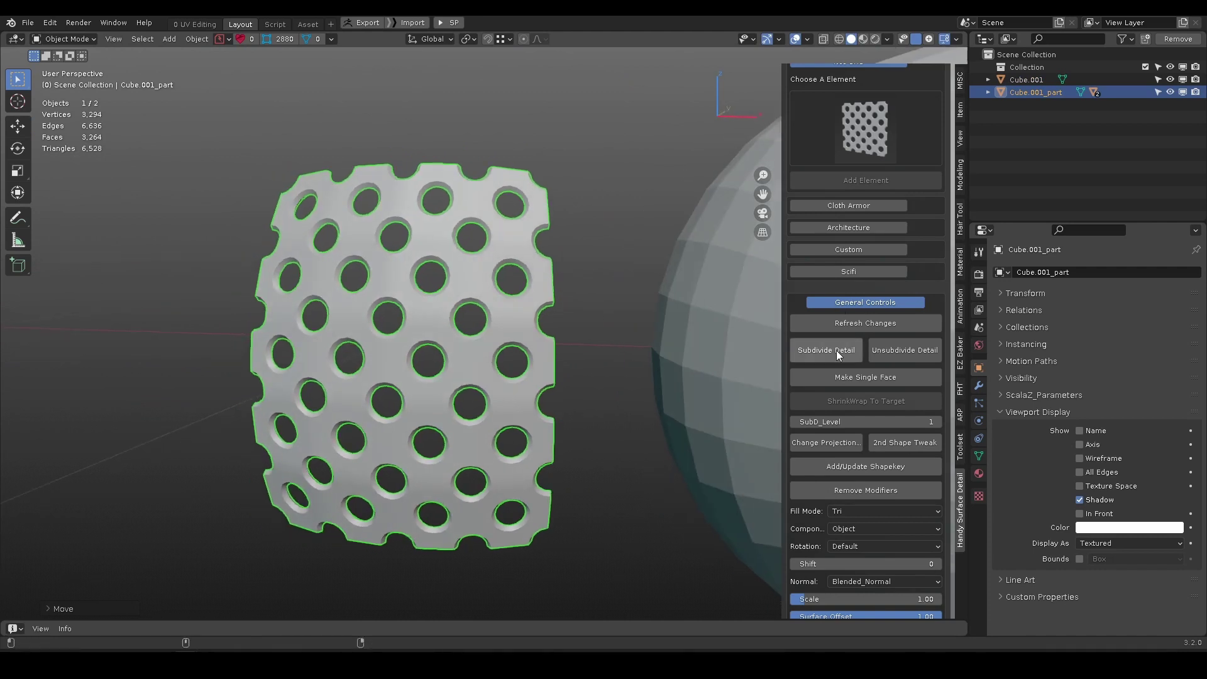
pyautogui.click(831, 353)
pyautogui.moveTo(469, 319); pyautogui.dragTo(737, 342, button='middle')
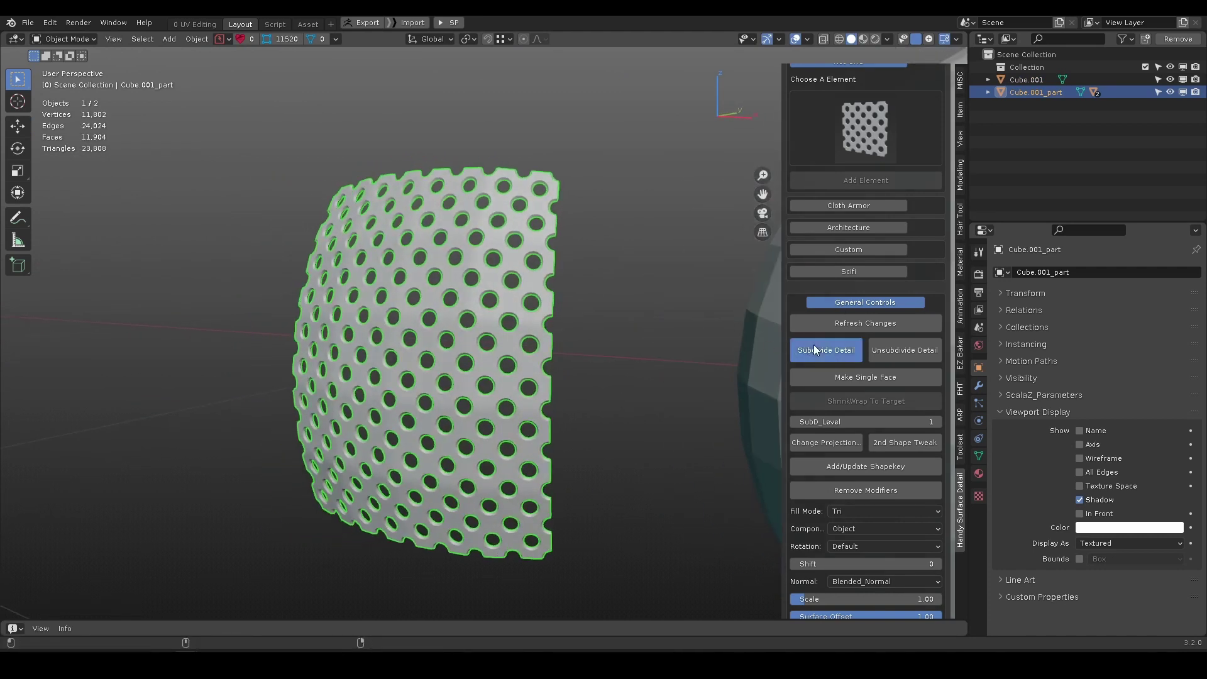
pyautogui.keyDown('alt'); pyautogui.moveTo(479, 310); pyautogui.dragTo(462, 312); pyautogui.keyUp('alt')
# Unsubdivide the perforated part's detail to make its hole pattern coarser.
pyautogui.click(907, 351)
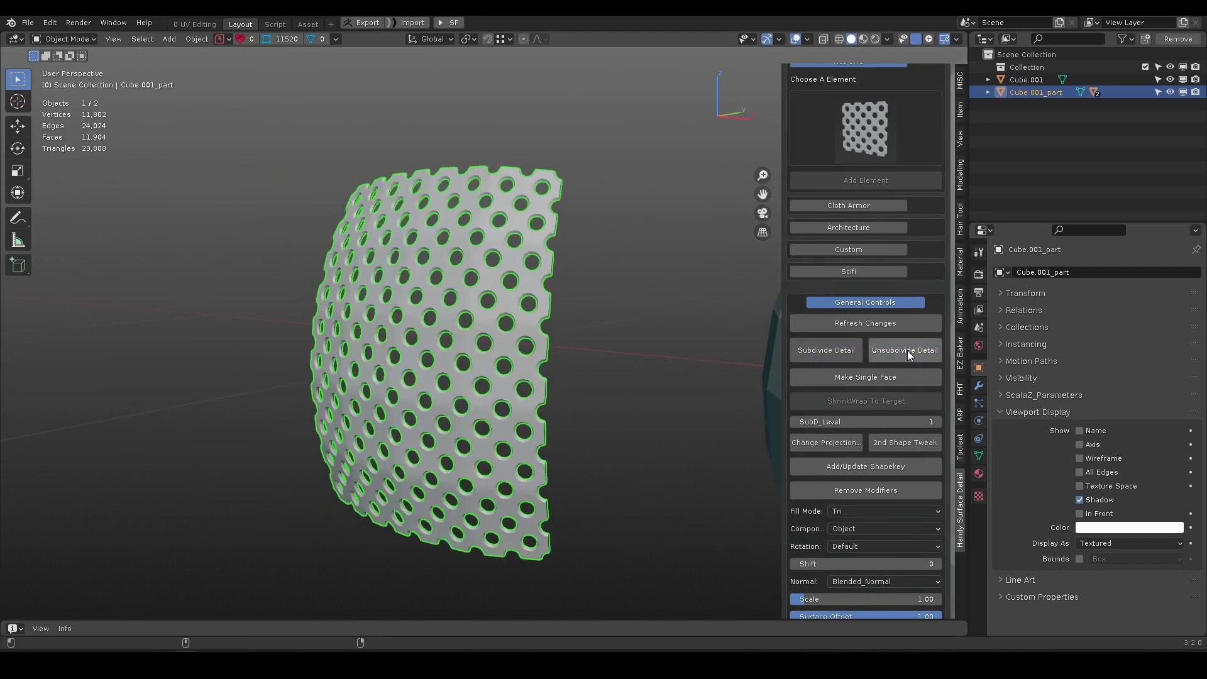
pyautogui.click(907, 349)
pyautogui.moveTo(681, 345); pyautogui.dragTo(483, 340, button='middle')
pyautogui.click(882, 351)
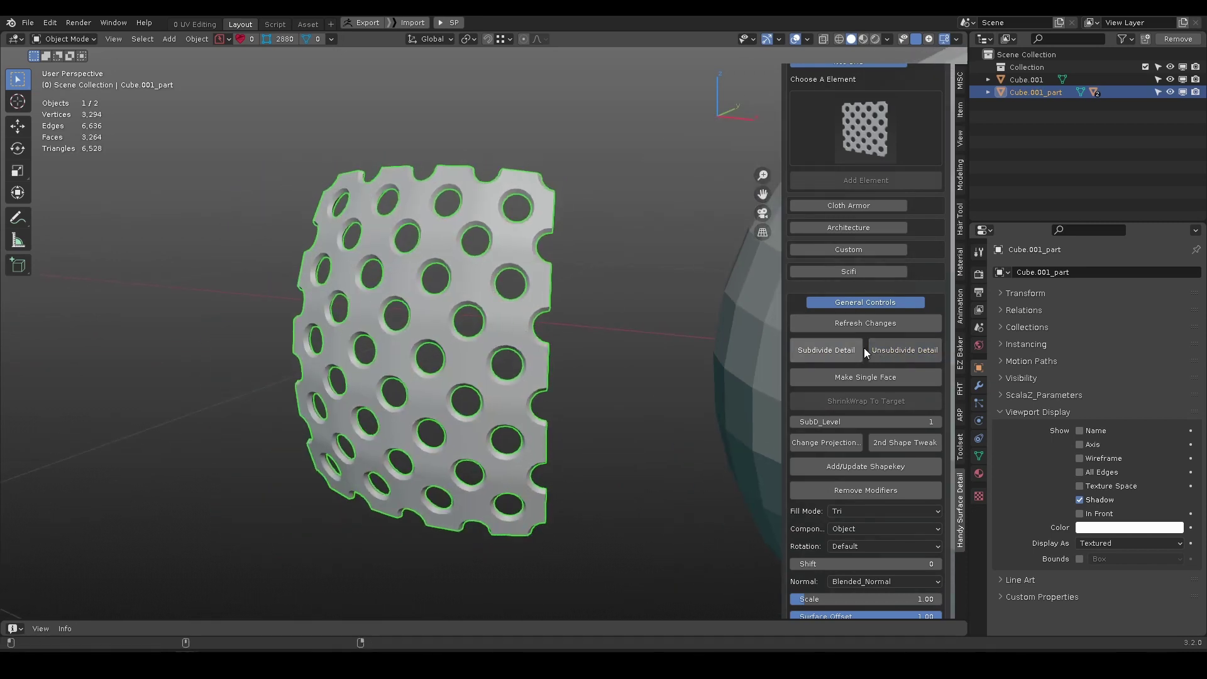
# Expand Cube.001_part, unhide its Handy_Shape object, and move that shape along X beside the perforated part.
pyautogui.click(988, 92)
pyautogui.click(1058, 119)
pyautogui.click(1171, 117)
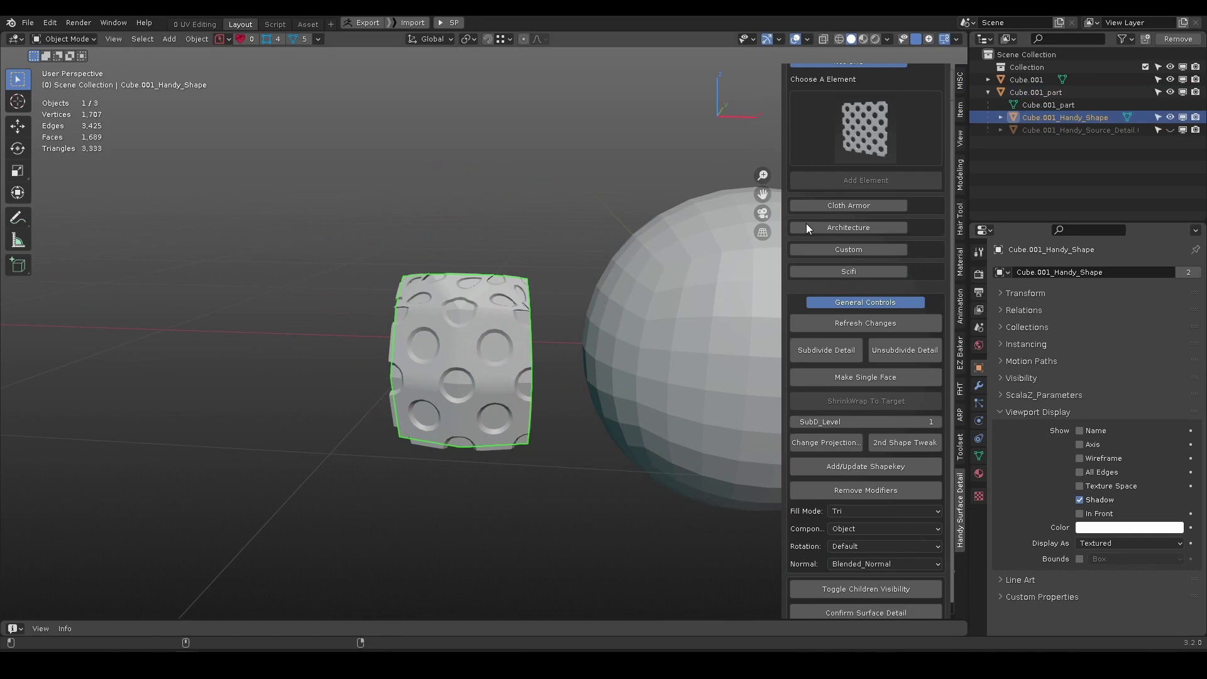
pyautogui.press('w')
pyautogui.moveTo(507, 363); pyautogui.dragTo(330, 359)
# Open the Handy_Shape mesh in Edit Mode with edge selection and examine its unsubdivided topology.
pyautogui.press('2')
pyautogui.scroll(3, 330, 344)
pyautogui.keyDown('alt'); pyautogui.moveTo(278, 243); pyautogui.dragTo(315, 260); pyautogui.keyUp('alt')
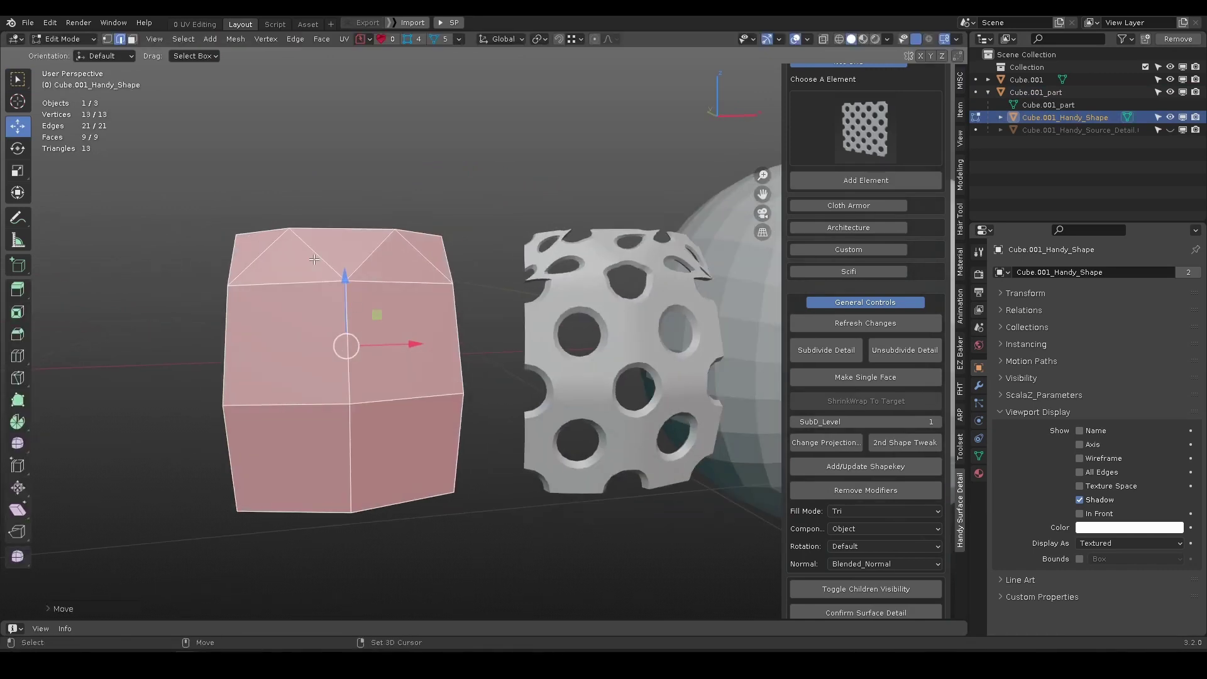
# Select the row of triangular and irregular faces along the upper edge of the Handy_Shape mesh in face mode.
pyautogui.press('3')
pyautogui.moveTo(206, 205); pyautogui.dragTo(449, 264)
pyautogui.keyDown('alt'); pyautogui.moveTo(450, 264); pyautogui.dragTo(392, 314); pyautogui.keyUp('alt')
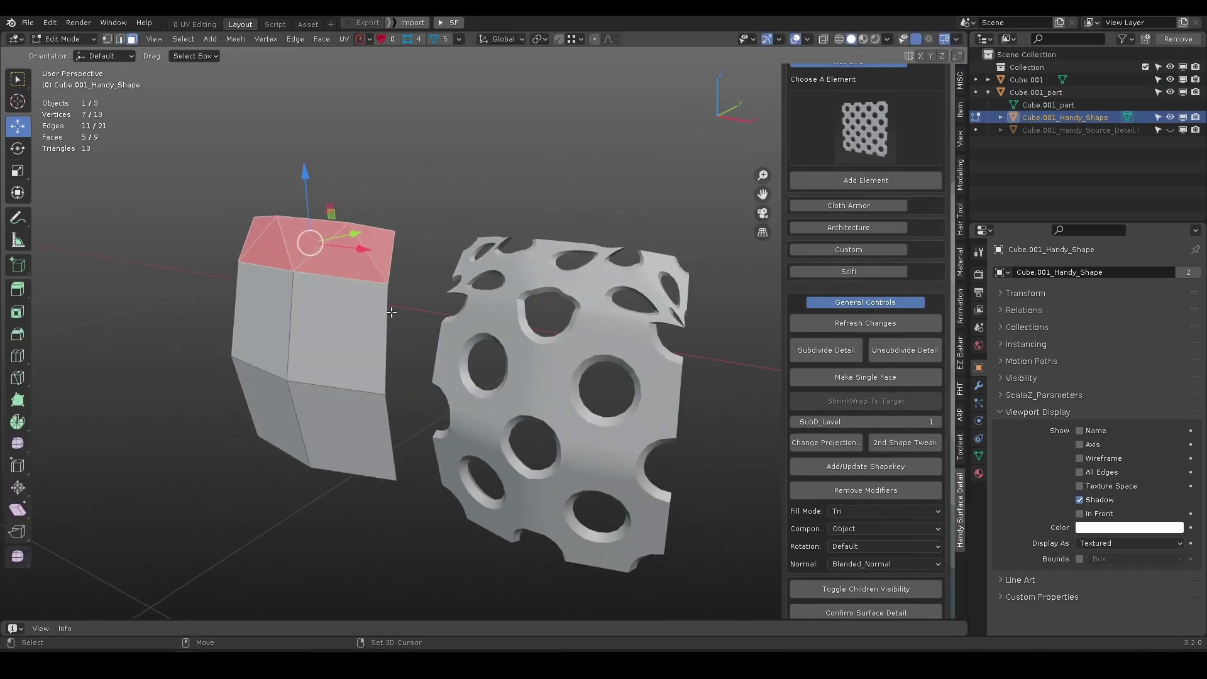
# Leave Edit Mode and try to unsubdivide and subdivide the perforated part's detail.
pyautogui.press('4')
pyautogui.click(539, 371)
pyautogui.scroll(-2, 484, 330)
pyautogui.keyDown('alt'); pyautogui.moveTo(539, 371); pyautogui.dragTo(508, 359); pyautogui.keyUp('alt')
pyautogui.press('q')
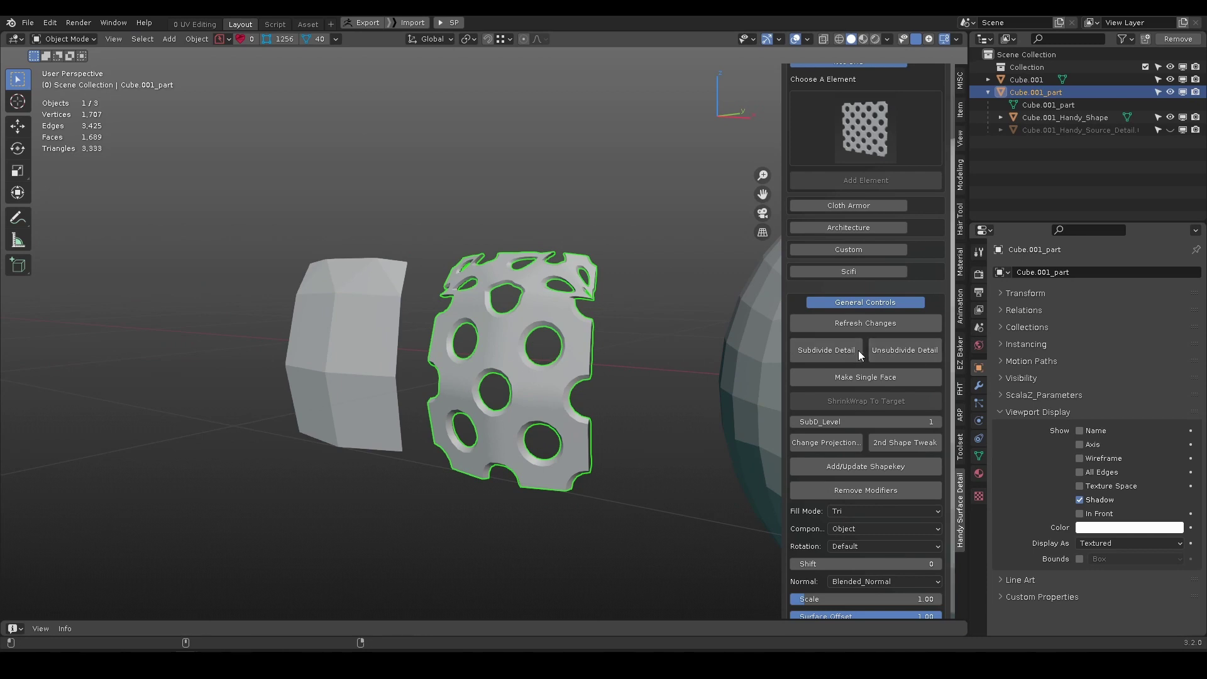
pyautogui.click(899, 349)
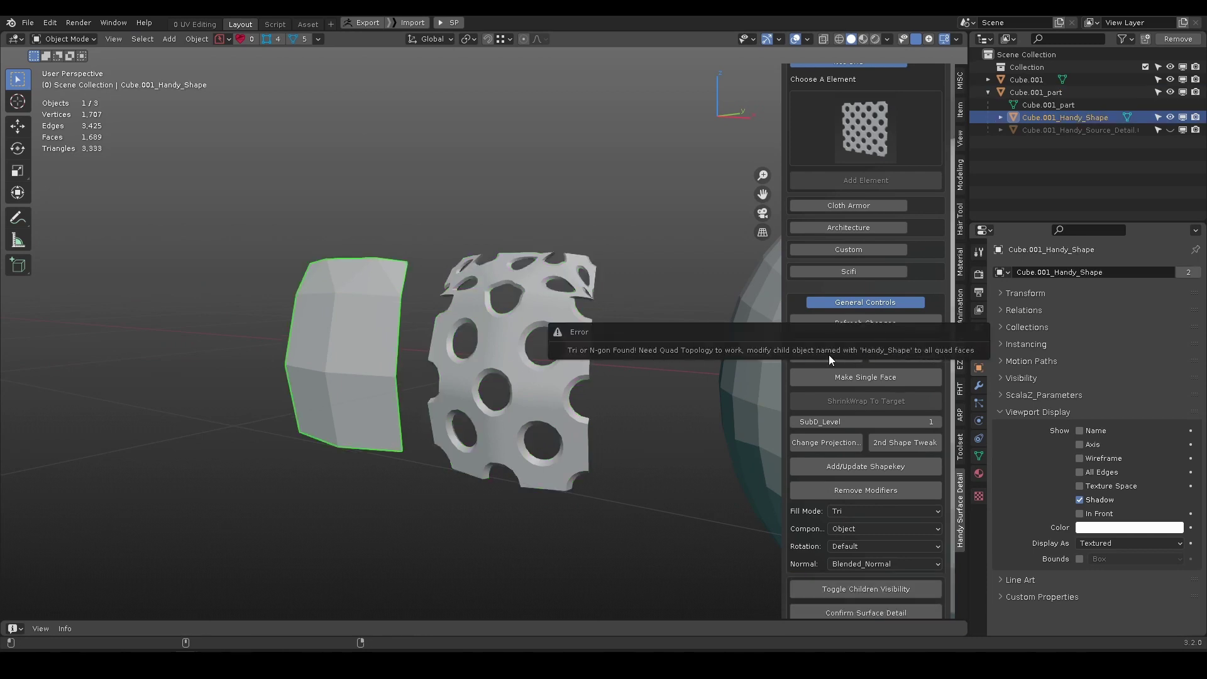
pyautogui.keyDown('alt'); pyautogui.moveTo(381, 331); pyautogui.dragTo(424, 326); pyautogui.keyUp('alt')
pyautogui.scroll(2, 424, 326)
pyautogui.press('3')
pyautogui.press('2')
pyautogui.press('4')
pyautogui.keyDown('alt'); pyautogui.moveTo(601, 355); pyautogui.dragTo(564, 360); pyautogui.keyUp('alt')
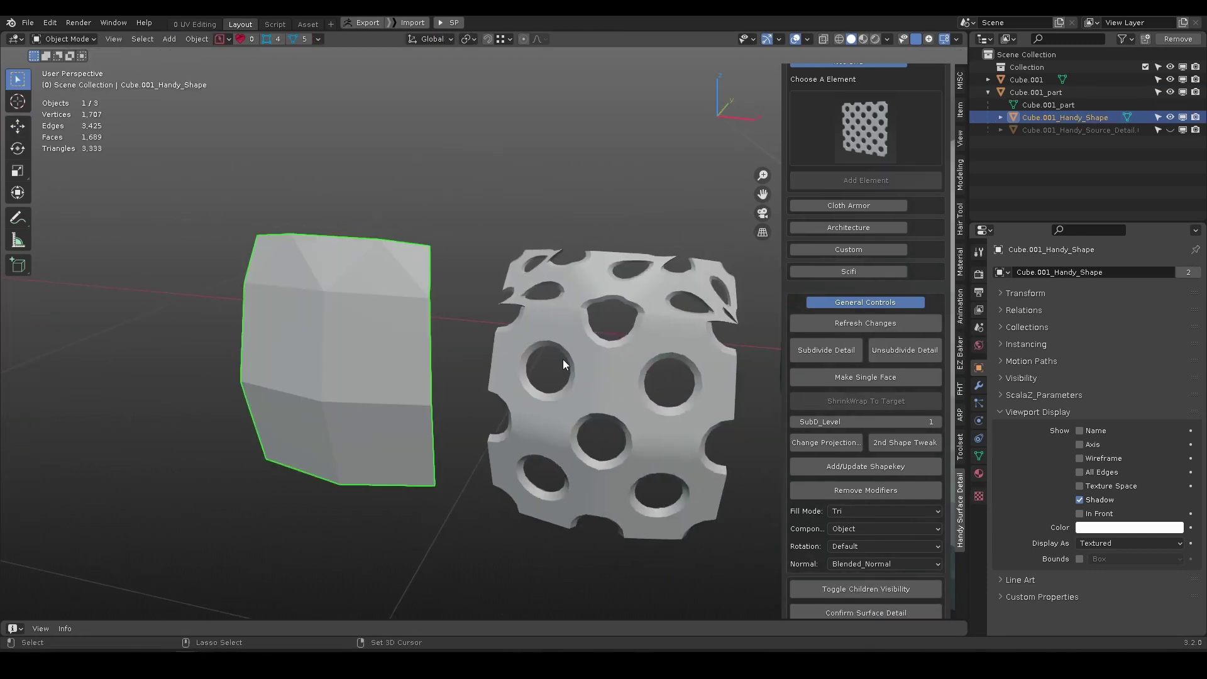
pyautogui.click(832, 350)
# Add a vertex midway along Handy_Shape's upper edge and connect it to the middle vertex directly below.
pyautogui.press('1')
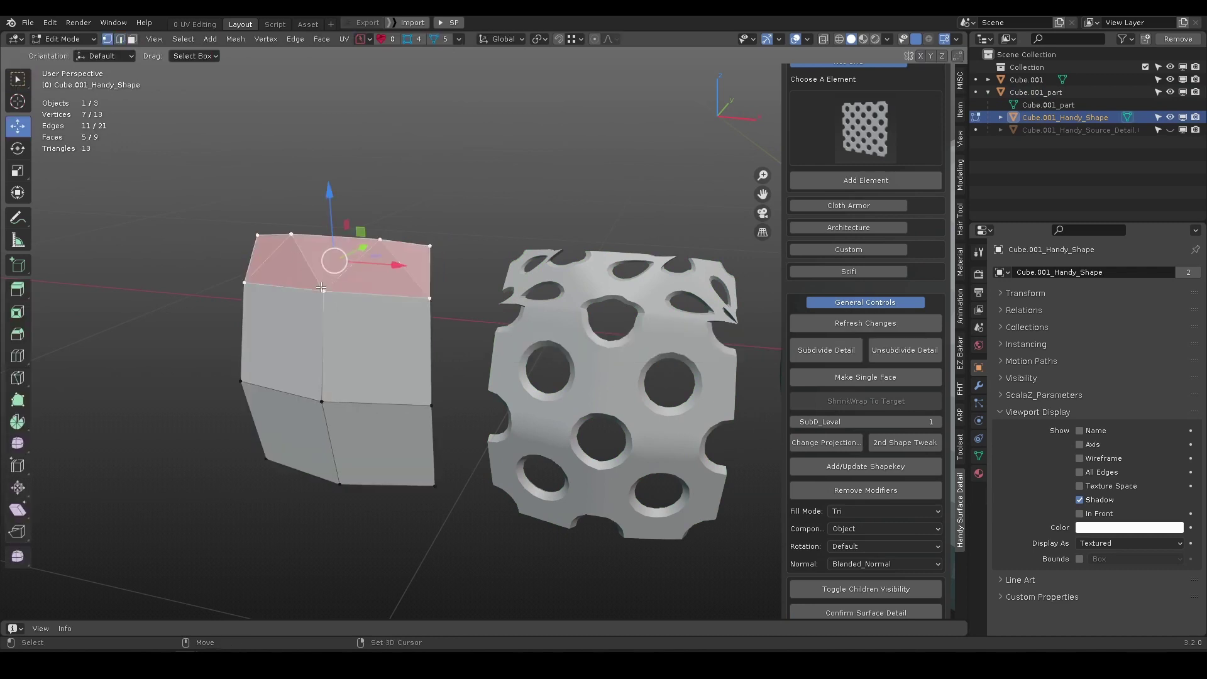
pyautogui.click(324, 290)
pyautogui.moveTo(281, 217); pyautogui.dragTo(409, 243)
pyautogui.click(334, 238)
pyautogui.keyDown('shift'); pyautogui.click(323, 291); pyautogui.keyUp('shift')
pyautogui.press('j')
# Dissolve the diagonal edges in Handy_Shape's upper row so that only quad faces remain.
pyautogui.press('2')
pyautogui.click(298, 250)
pyautogui.keyDown('shift'); pyautogui.click(271, 256); pyautogui.keyUp('shift')
pyautogui.keyDown('shift'); pyautogui.click(355, 262); pyautogui.keyUp('shift')
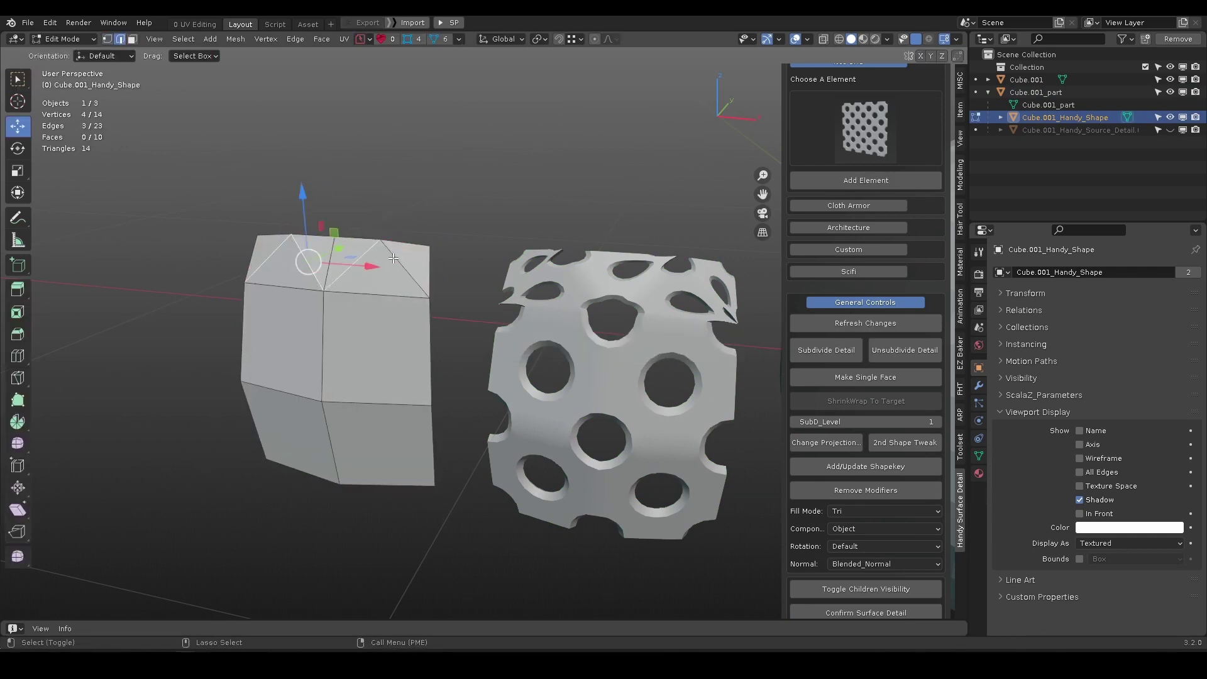
pyautogui.hotkey('ctrl', 'x')
# Return to Object Mode and refresh the changes on the perforated part.
pyautogui.press('Tab')
pyautogui.click(610, 343)
pyautogui.click(842, 325)
# Unhide the part's Handy_Shape object and move it along X beside the perforated part.
pyautogui.moveTo(409, 331); pyautogui.dragTo(439, 317, button='middle')
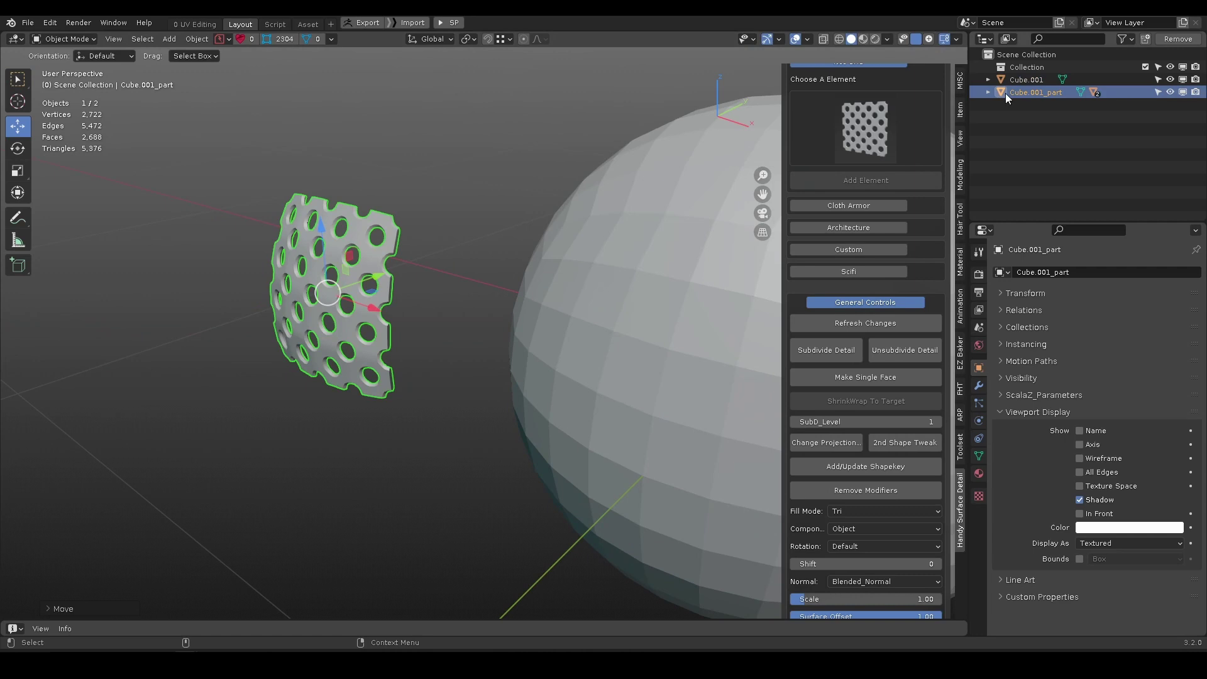
pyautogui.click(1046, 115)
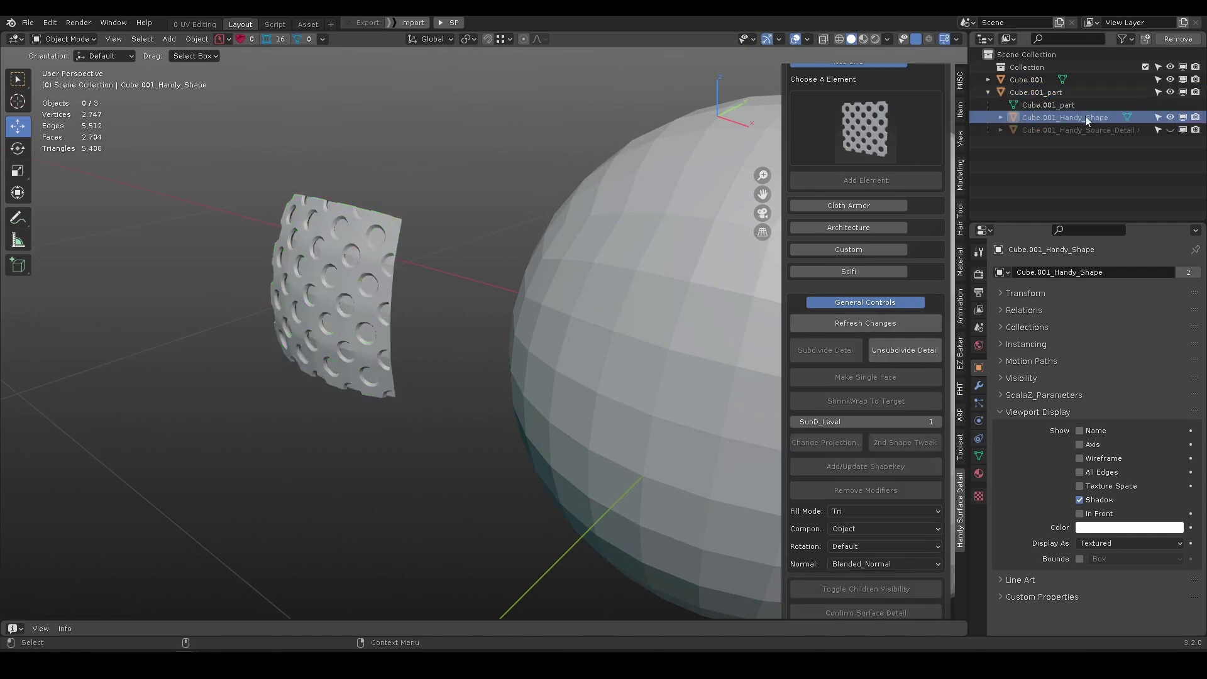
pyautogui.click(1170, 118)
pyautogui.moveTo(470, 358); pyautogui.dragTo(451, 341, button='middle')
pyautogui.press('g')
pyautogui.click(198, 290)
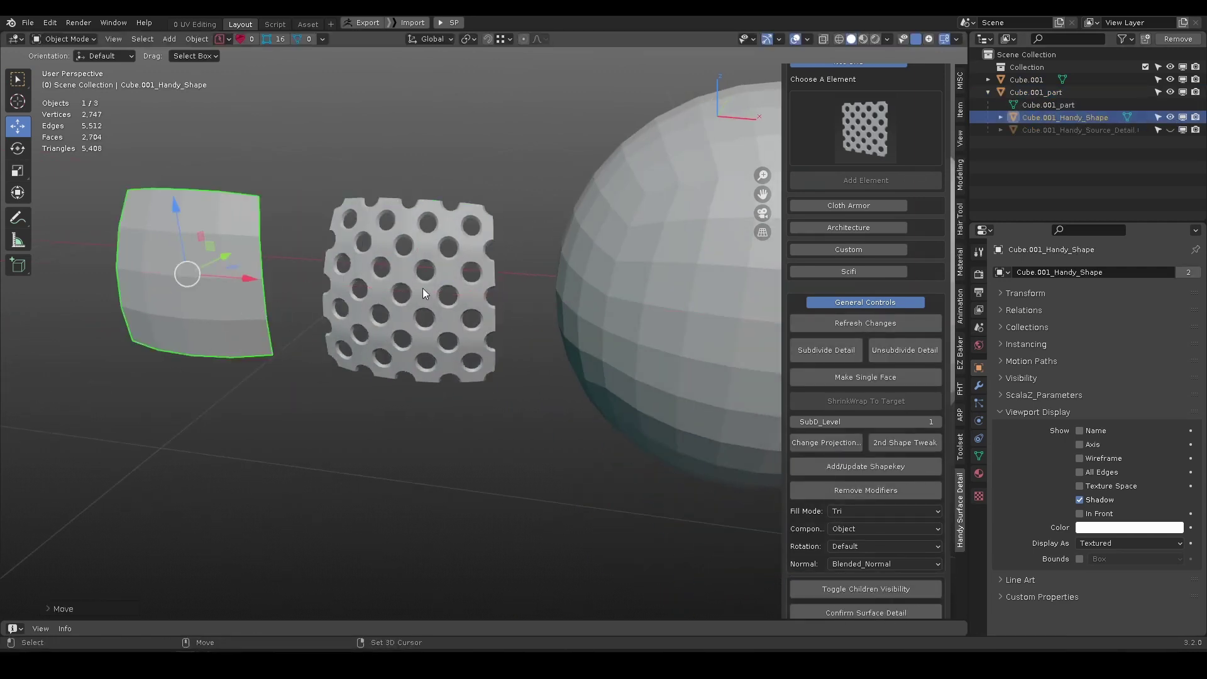
# Apply Make Single Face to the perforated part and inspect its unhidden Handy_Shape mesh in Edit Mode.
pyautogui.click(412, 295)
pyautogui.click(840, 376)
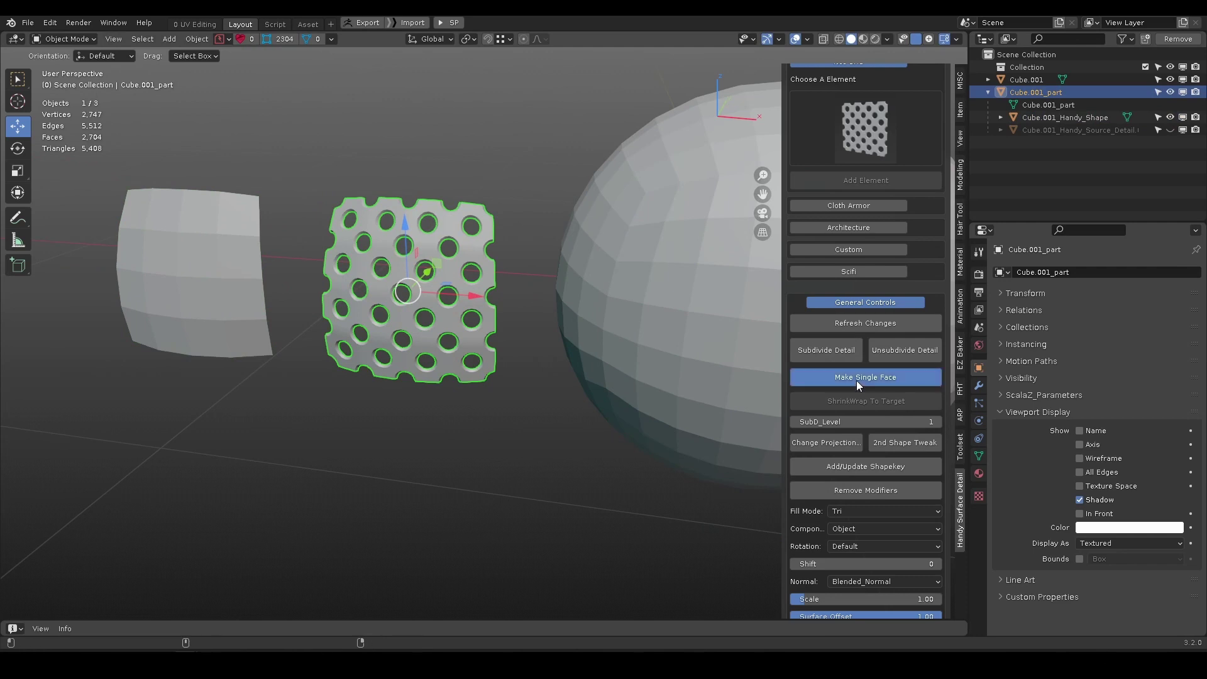
pyautogui.click(1169, 118)
pyautogui.click(1081, 116)
pyautogui.press('Tab')
pyautogui.keyDown('alt'); pyautogui.moveTo(201, 222); pyautogui.dragTo(298, 235, button='middle'); pyautogui.keyUp('alt')
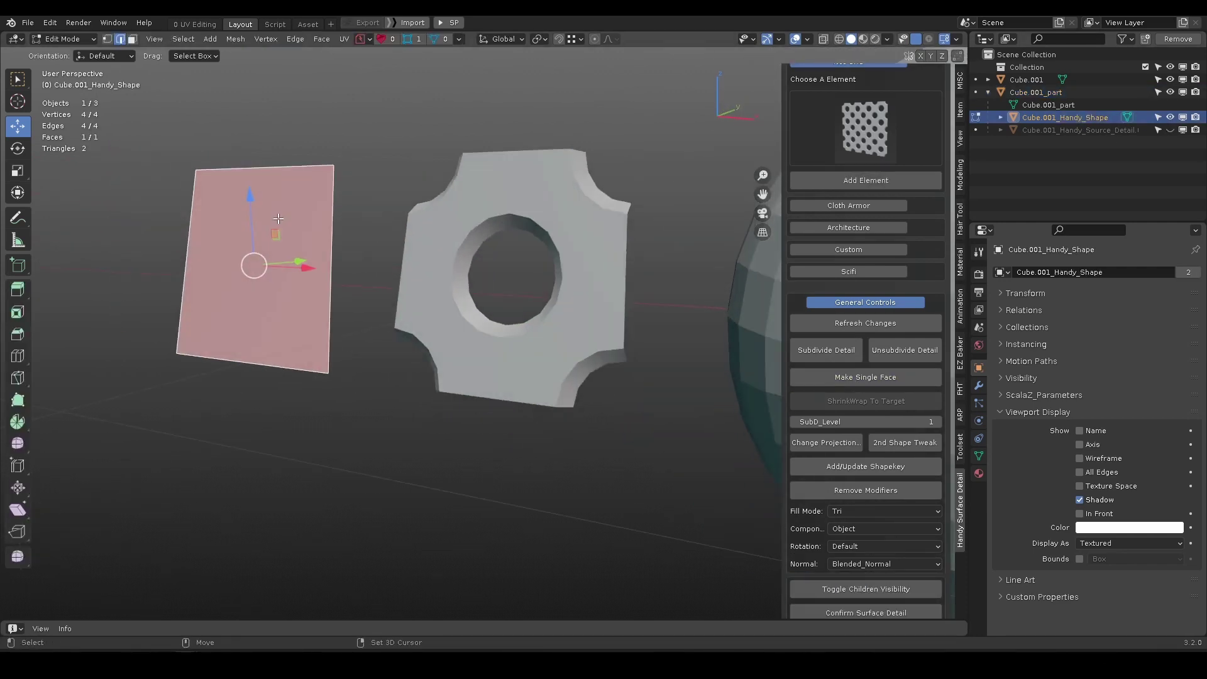
pyautogui.press('Tab')
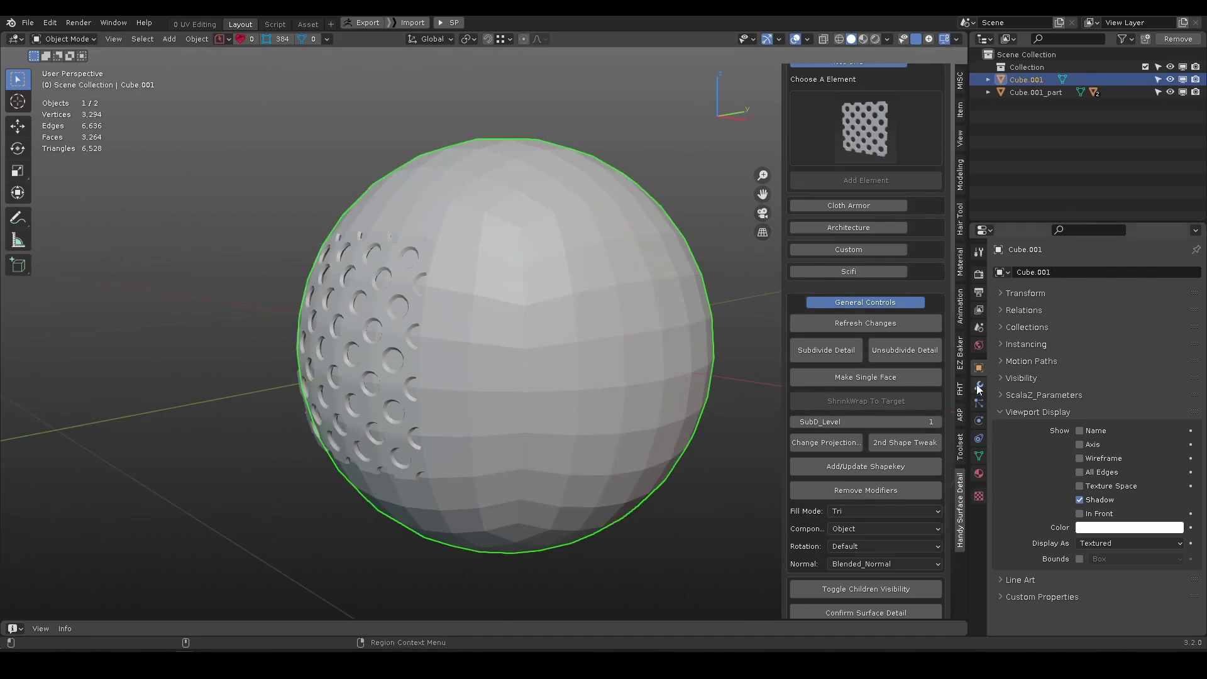
# Add a Subdivision modifier to the Cube.001 sphere with its viewport level set to 3.
pyautogui.click(978, 388)
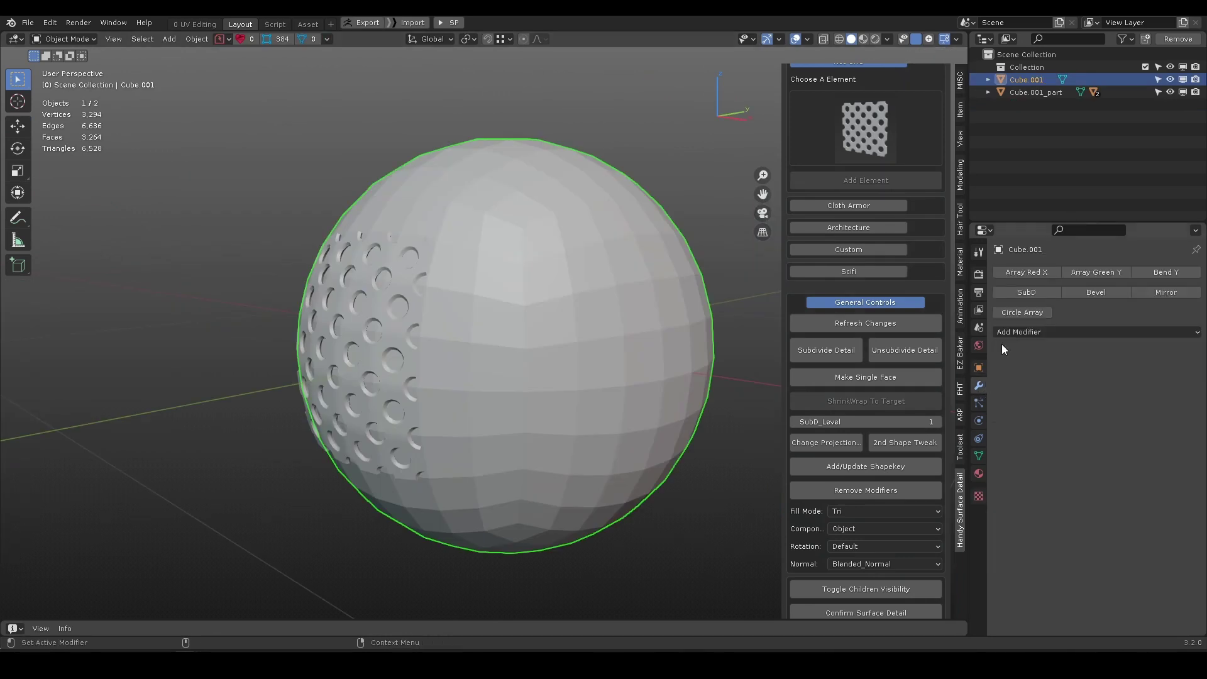
pyautogui.click(1039, 332)
pyautogui.click(954, 561)
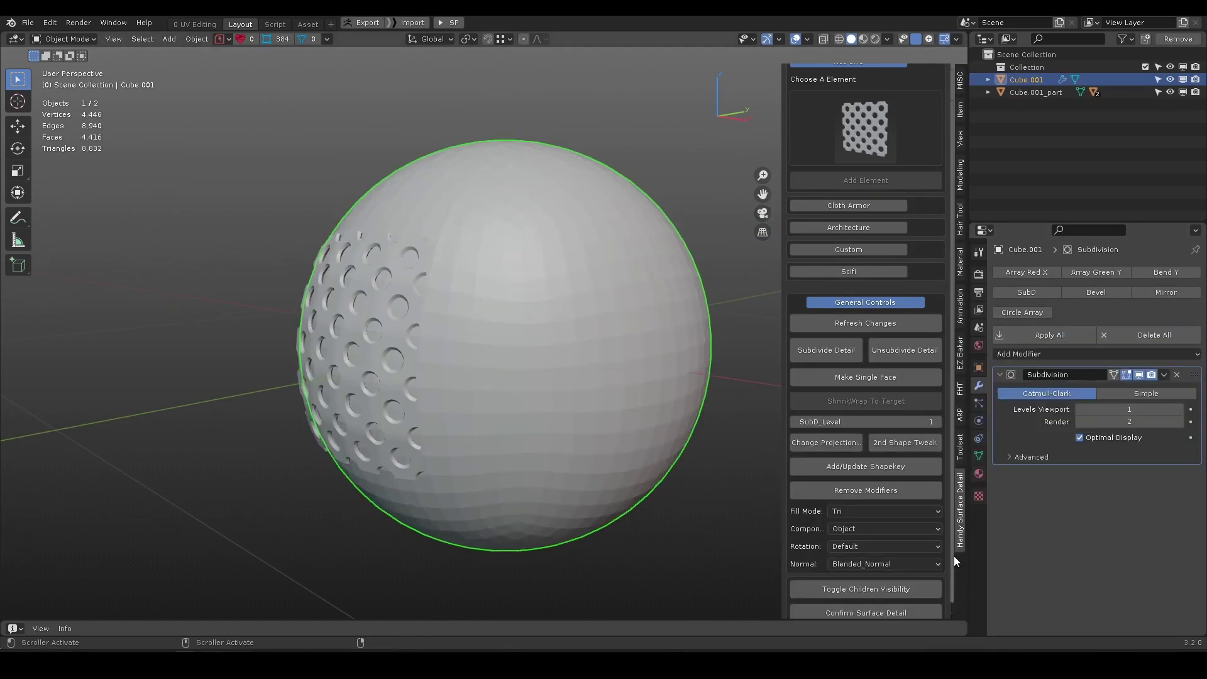
pyautogui.click(1179, 410)
pyautogui.click(1179, 411)
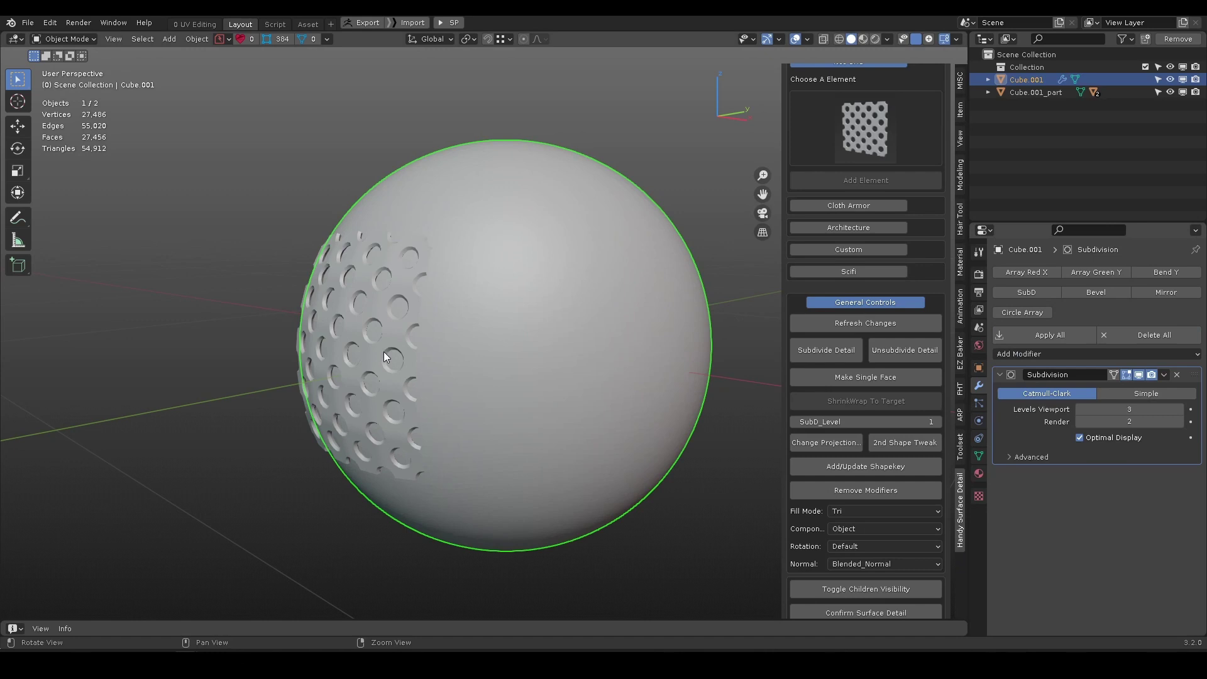
# Shrinkwrap the perforated part onto the Cube.001 sphere and check its fit along the curved surface.
pyautogui.scroll(3, 384, 352)
pyautogui.moveTo(383, 352); pyautogui.dragTo(481, 312, button='middle')
pyautogui.click(458, 292)
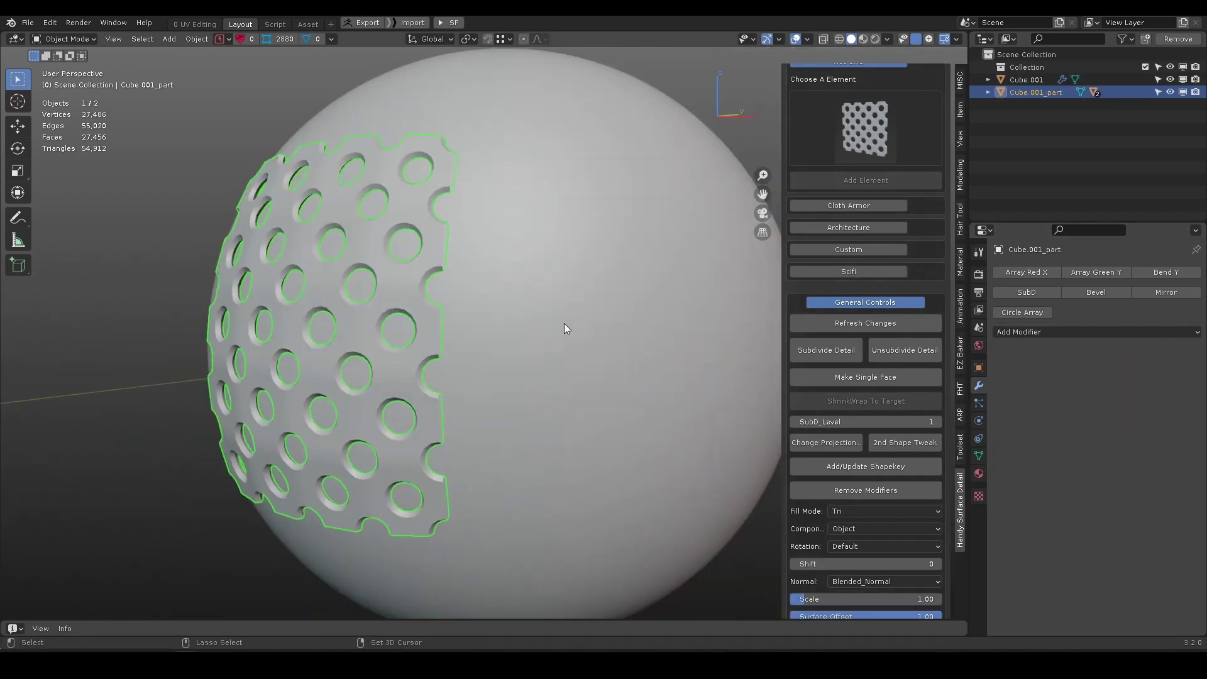
pyautogui.keyDown('shift'); pyautogui.click(576, 293); pyautogui.keyUp('shift')
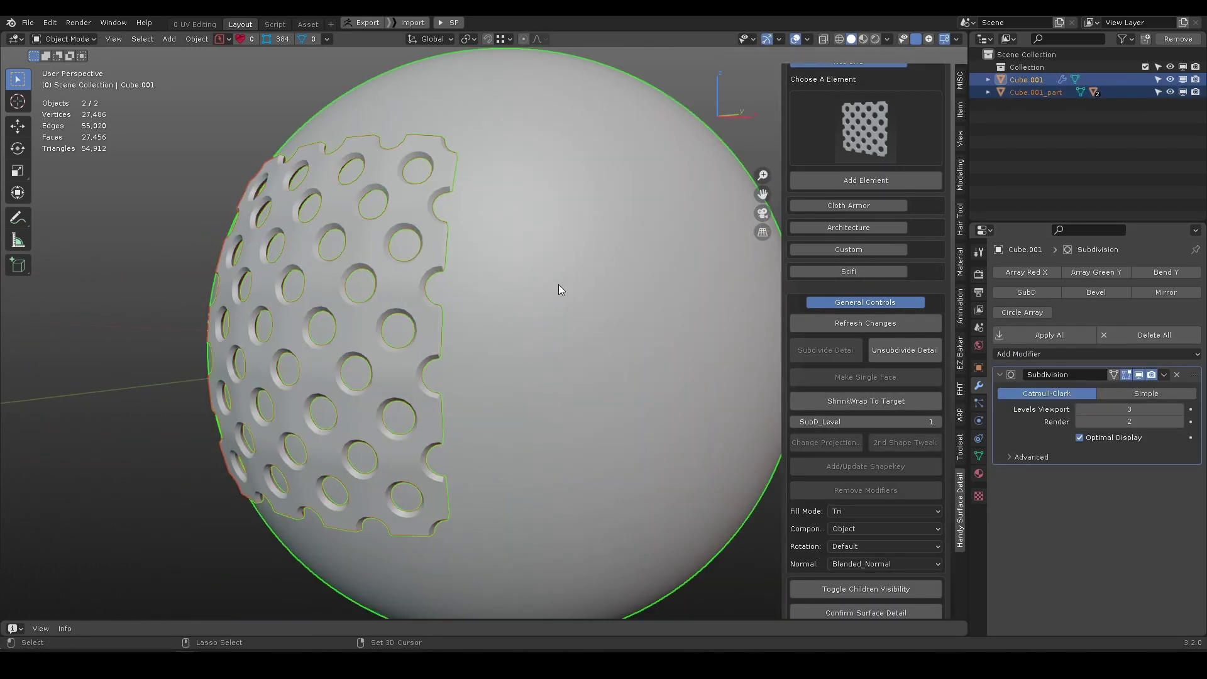
pyautogui.click(866, 405)
pyautogui.moveTo(478, 296); pyautogui.dragTo(367, 300, button='middle')
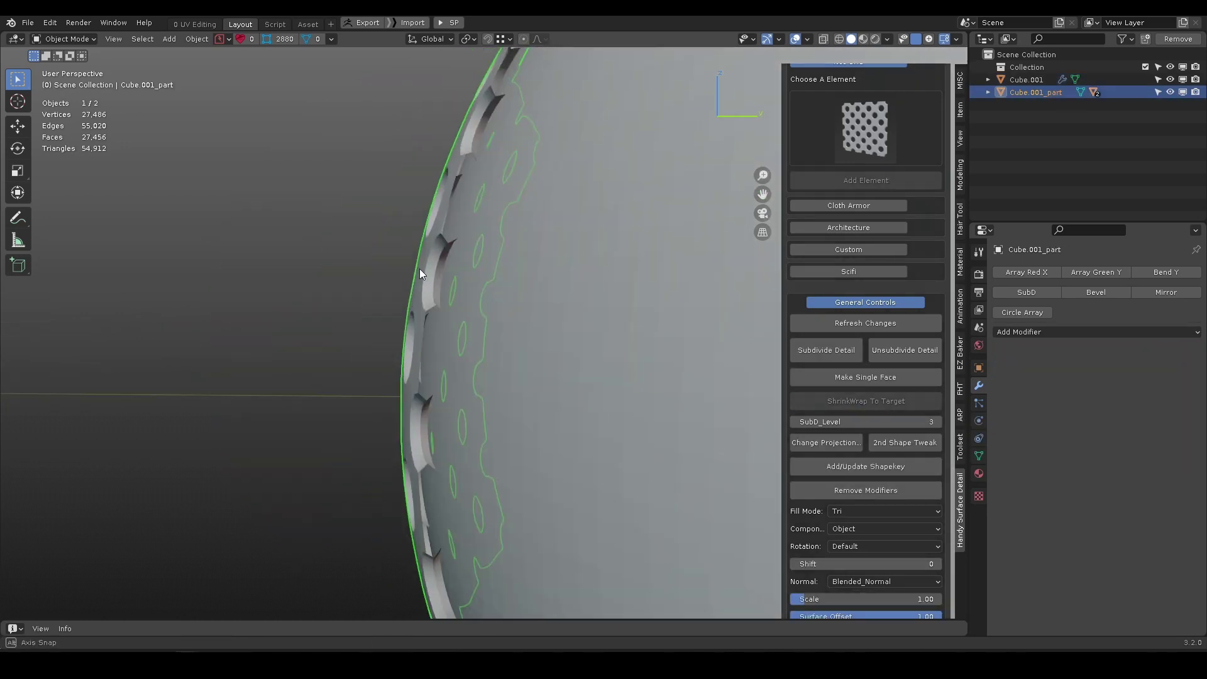
pyautogui.moveTo(420, 269)
pyautogui.mouseDown(button='middle')
pyautogui.moveTo(458, 270)
pyautogui.moveTo(424, 264)
pyautogui.mouseUp(button='middle')
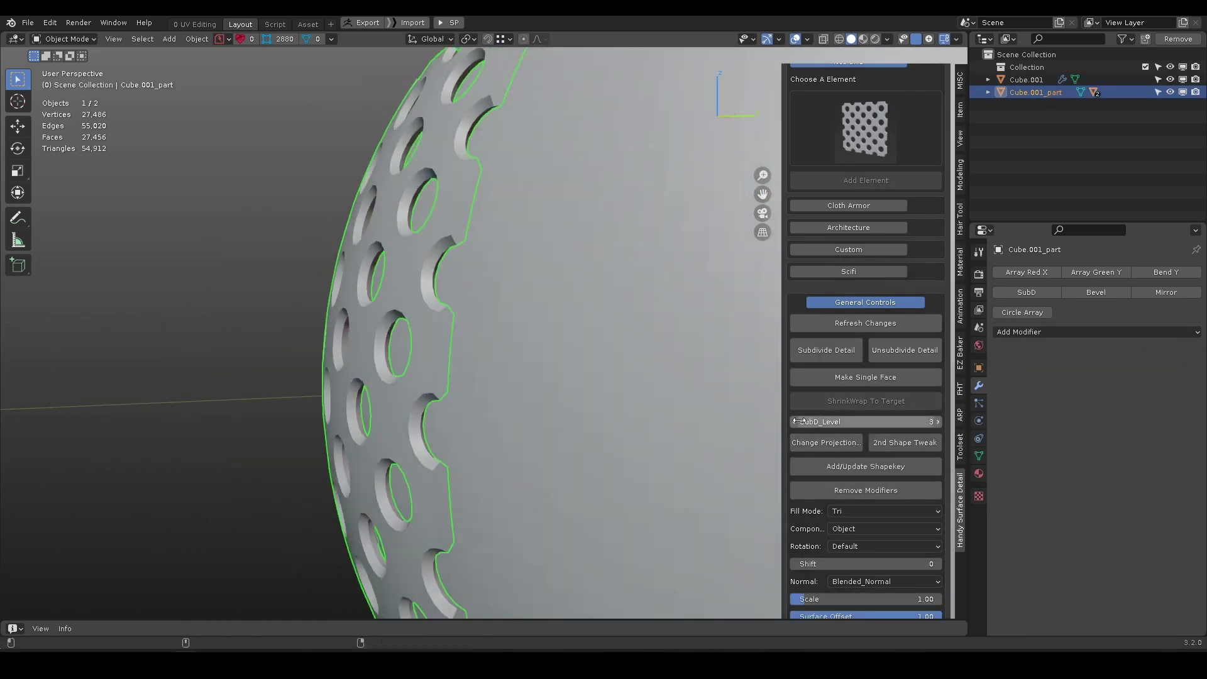
# Lower the perforated part's SubD_Level to 0, raise it to 3, and bring it back to 0.
pyautogui.moveTo(859, 419); pyautogui.dragTo(818, 419)
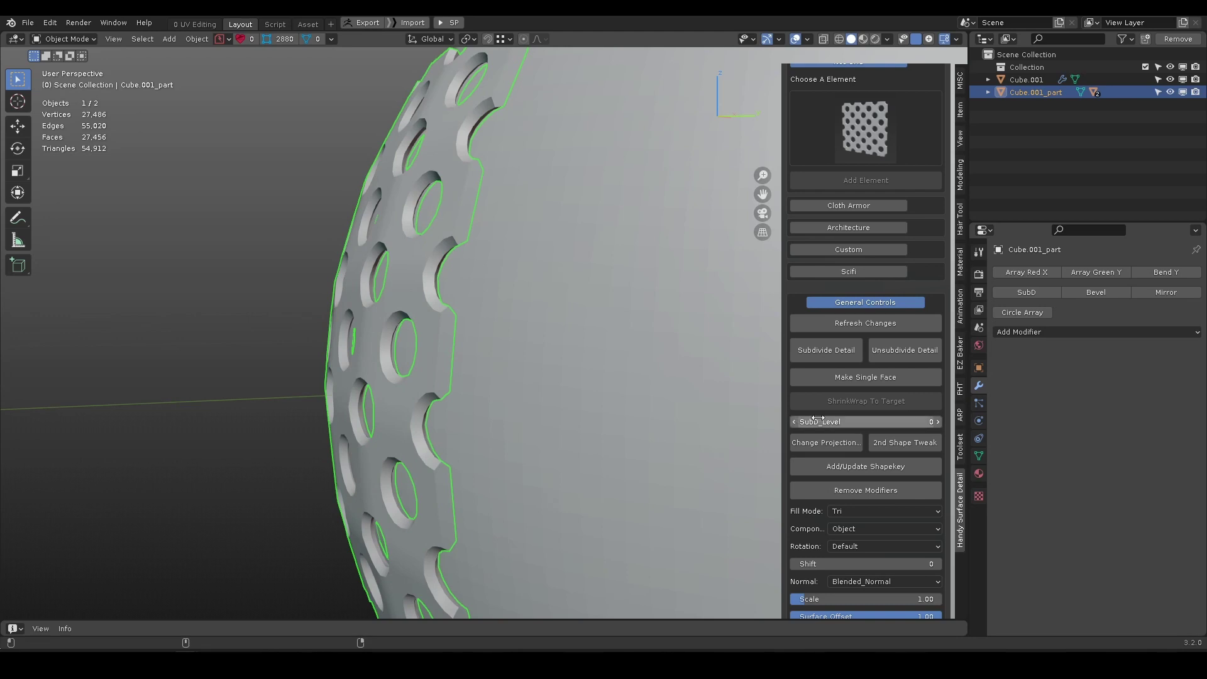
pyautogui.click(938, 421)
pyautogui.click(939, 421)
pyautogui.click(793, 421)
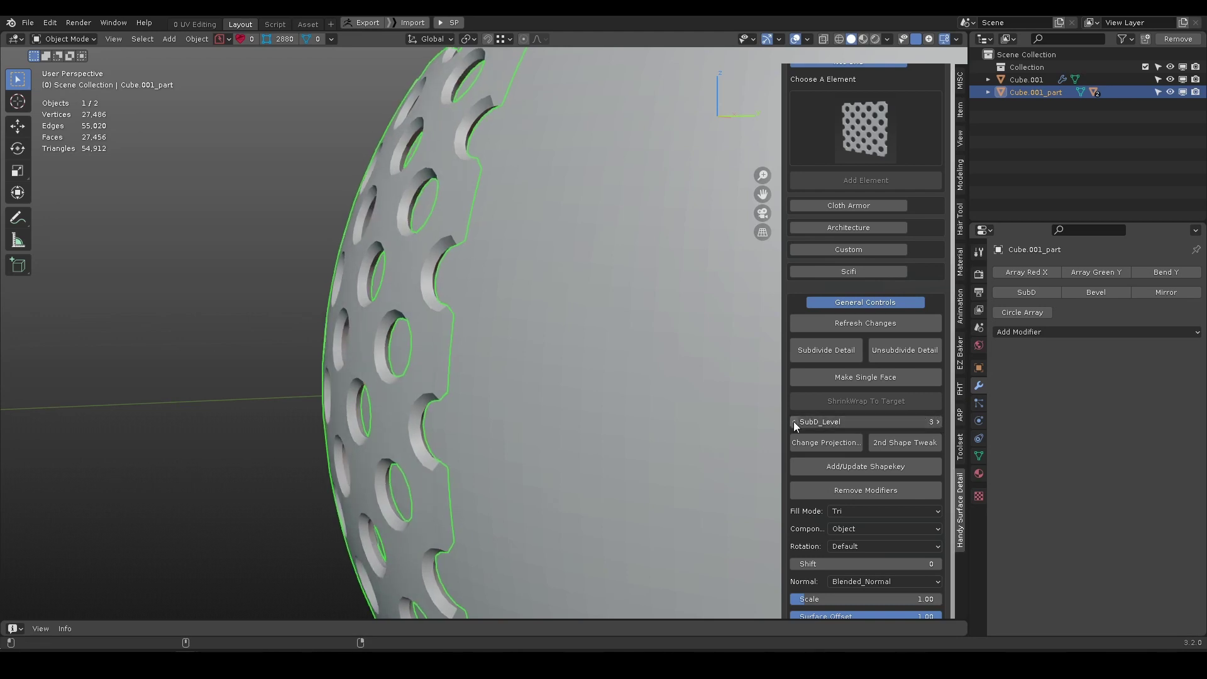
pyautogui.click(793, 421)
# Select the Handy_Shape object under Cube.001_part and set its Handy_Subd modifier's viewport level to 2.
pyautogui.scroll(-3, 390, 342)
pyautogui.moveTo(390, 342); pyautogui.dragTo(547, 365, button='middle')
pyautogui.click(989, 92)
pyautogui.click(1082, 118)
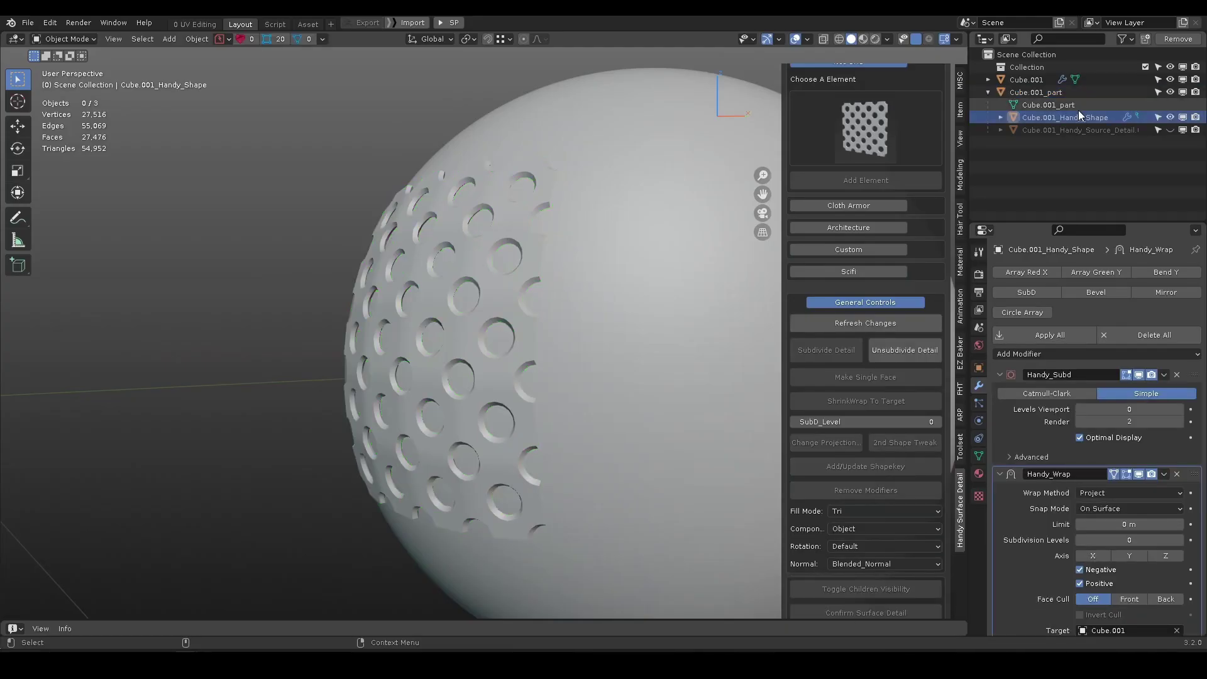
pyautogui.scroll(-2, 1069, 434)
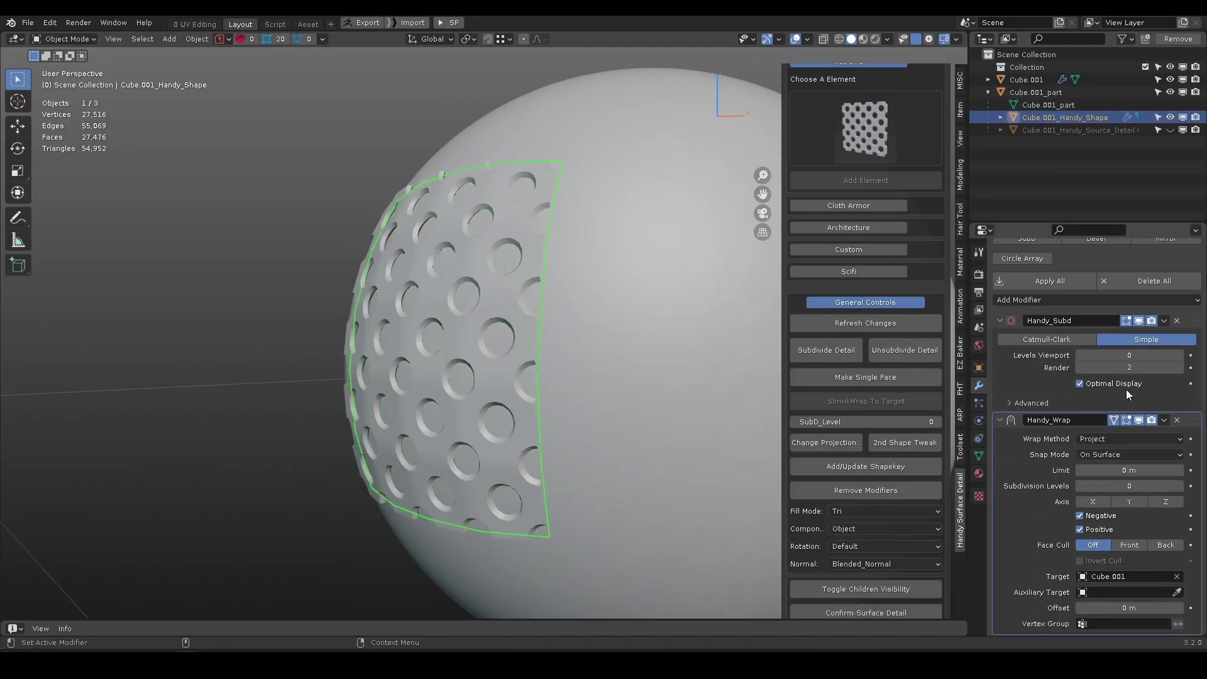
pyautogui.click(1181, 355)
pyautogui.click(1181, 356)
pyautogui.keyDown('shift'); pyautogui.moveTo(723, 415); pyautogui.dragTo(681, 402, button='middle'); pyautogui.keyUp('shift')
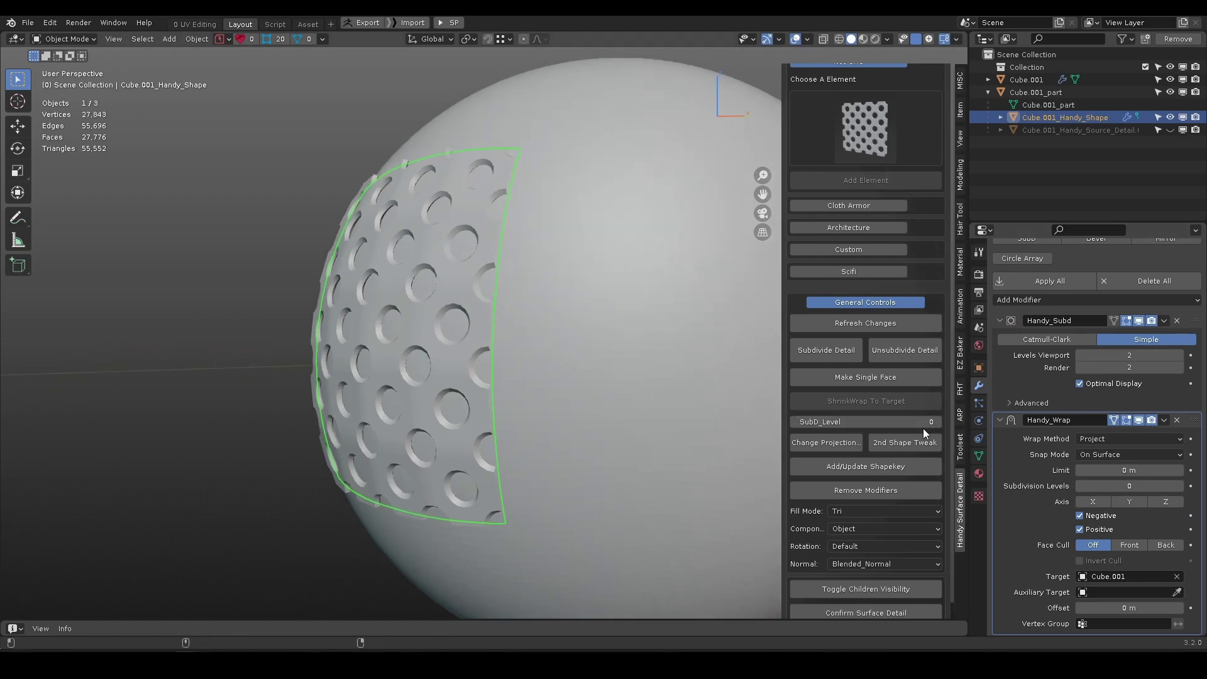
# Set the perforated part's SubD_Level to 4 and remove the subdivision and wrap modifiers from its Handy_Shape.
pyautogui.click(470, 353)
pyautogui.click(938, 422)
pyautogui.click(939, 423)
pyautogui.moveTo(450, 316); pyautogui.dragTo(372, 313, button='middle')
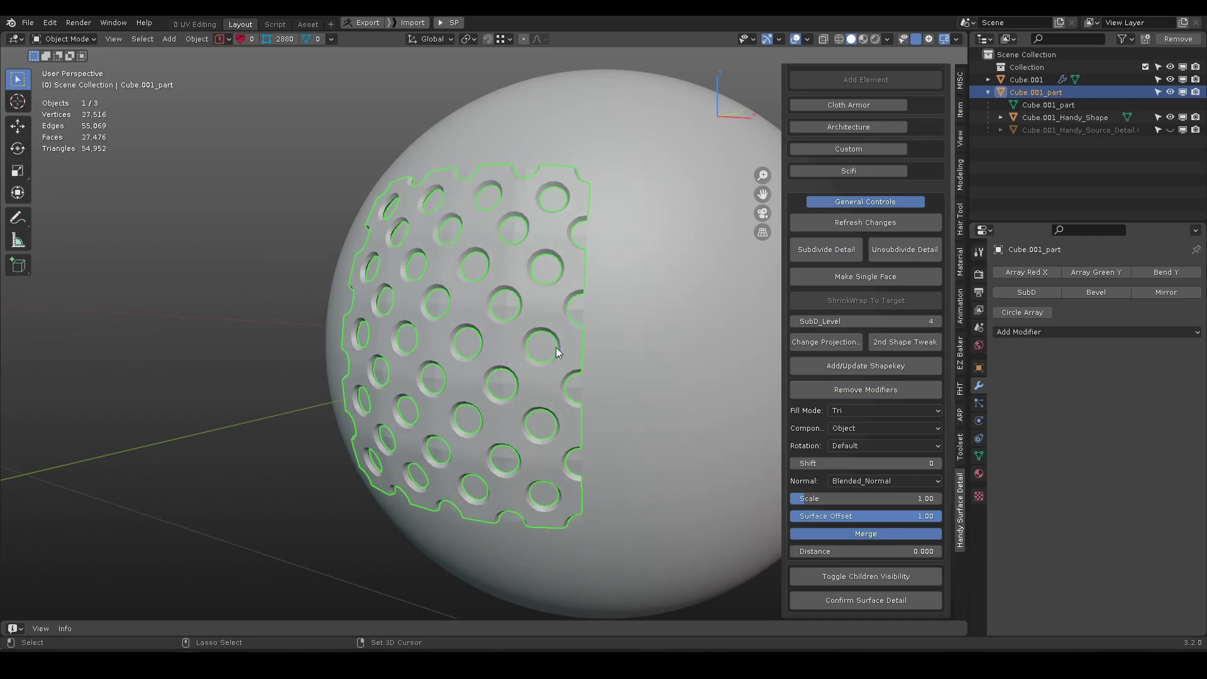
pyautogui.click(1037, 119)
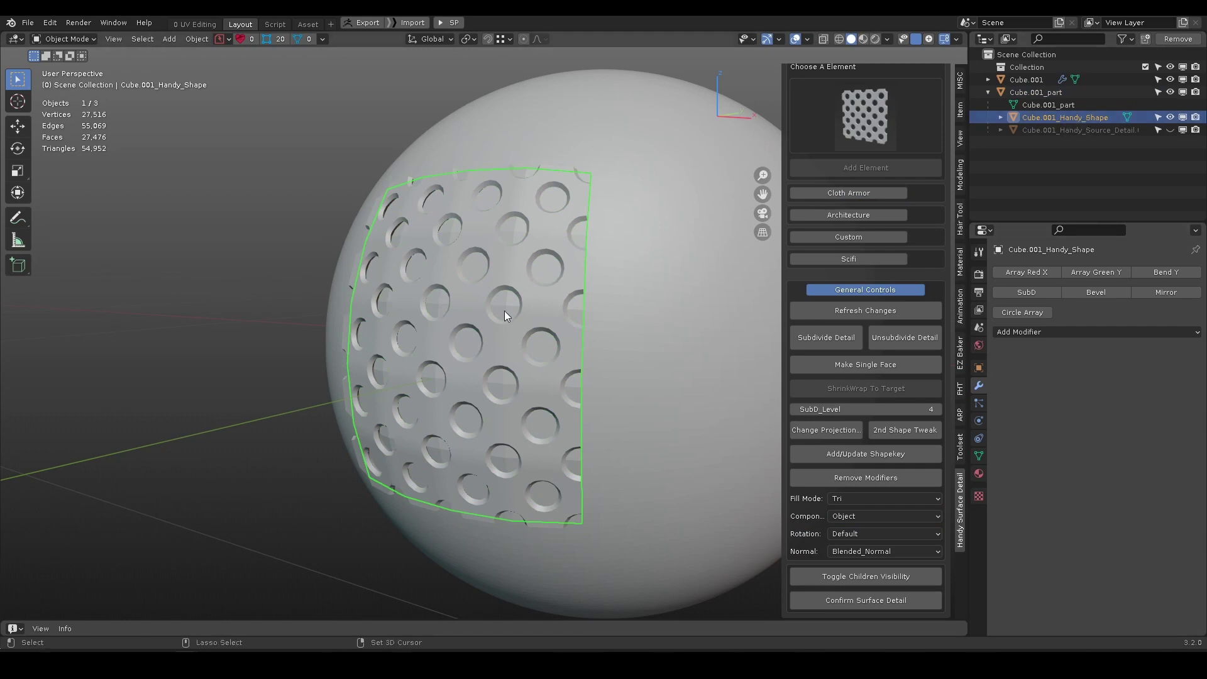
pyautogui.moveTo(504, 311)
pyautogui.mouseDown(button='middle')
pyautogui.moveTo(455, 313)
pyautogui.moveTo(511, 307)
pyautogui.mouseUp(button='middle')
pyautogui.scroll(2, 511, 307)
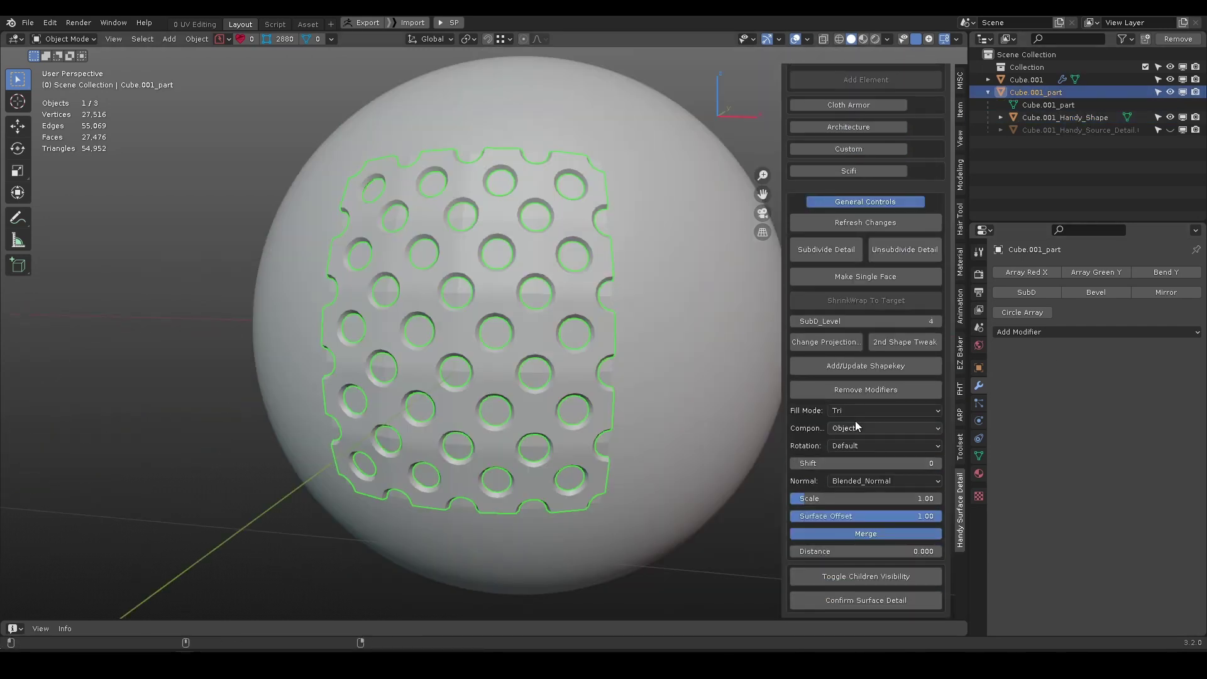
# Show the perforated part's Tissue settings and set its Fill Mode to Tri.
pyautogui.scroll(-15, 1047, 411)
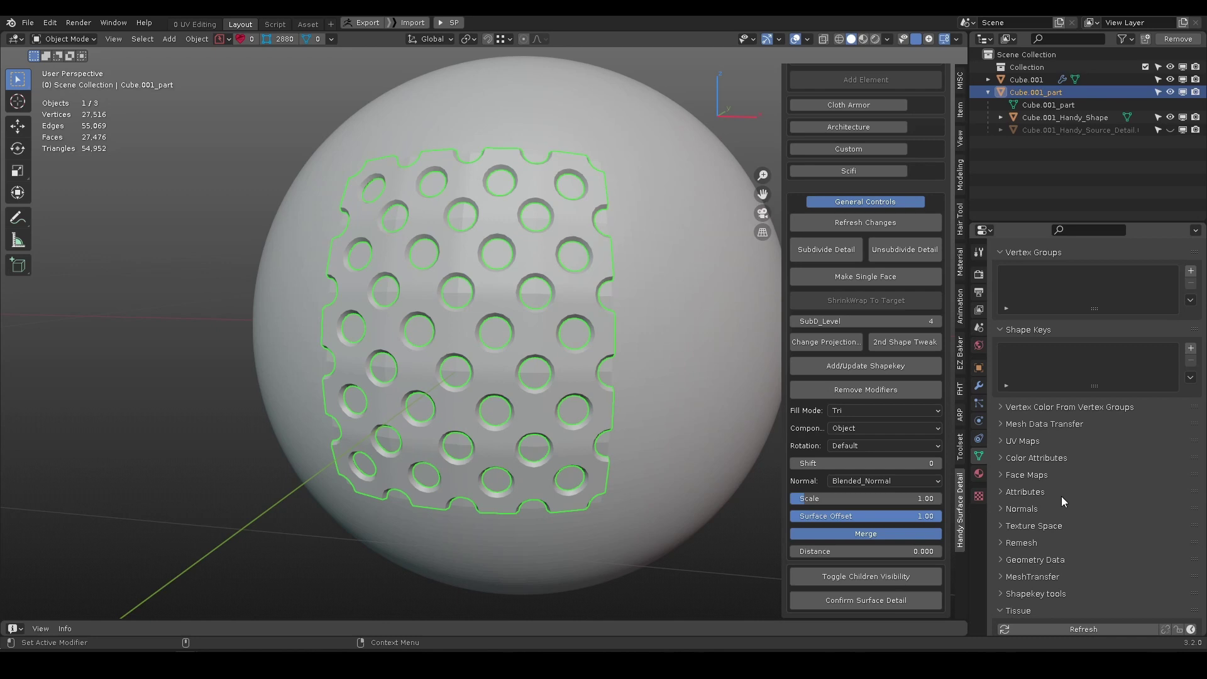
pyautogui.scroll(-1, 1038, 516)
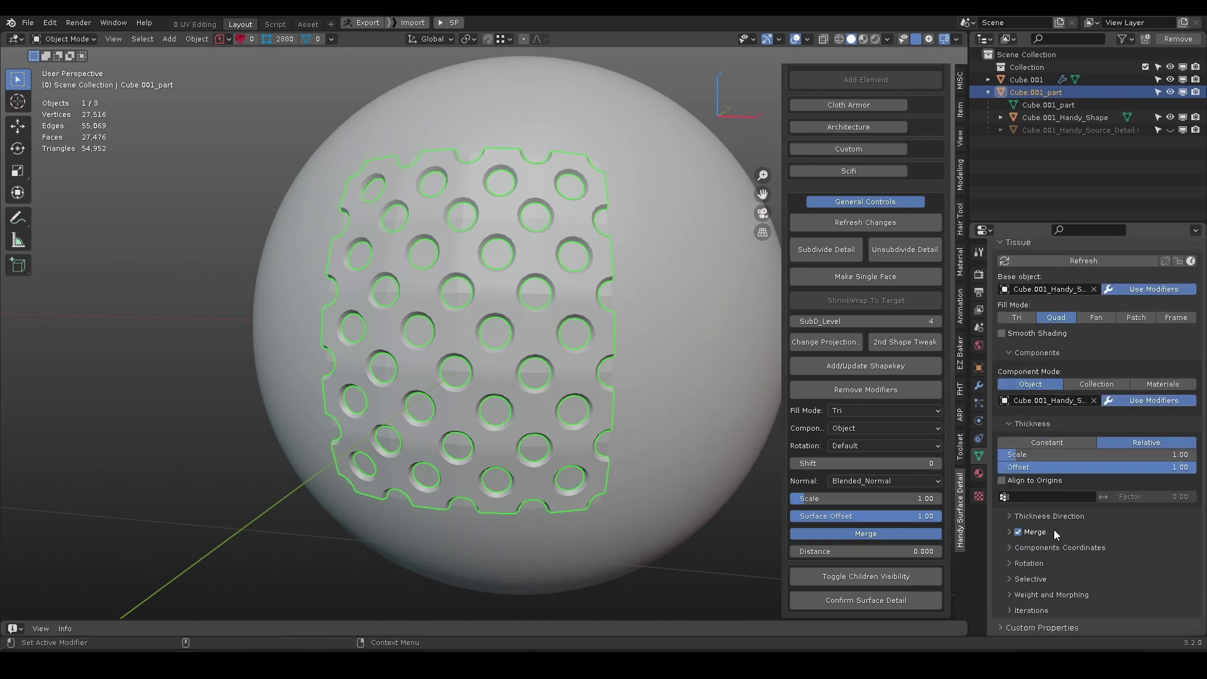
pyautogui.click(872, 409)
pyautogui.click(862, 425)
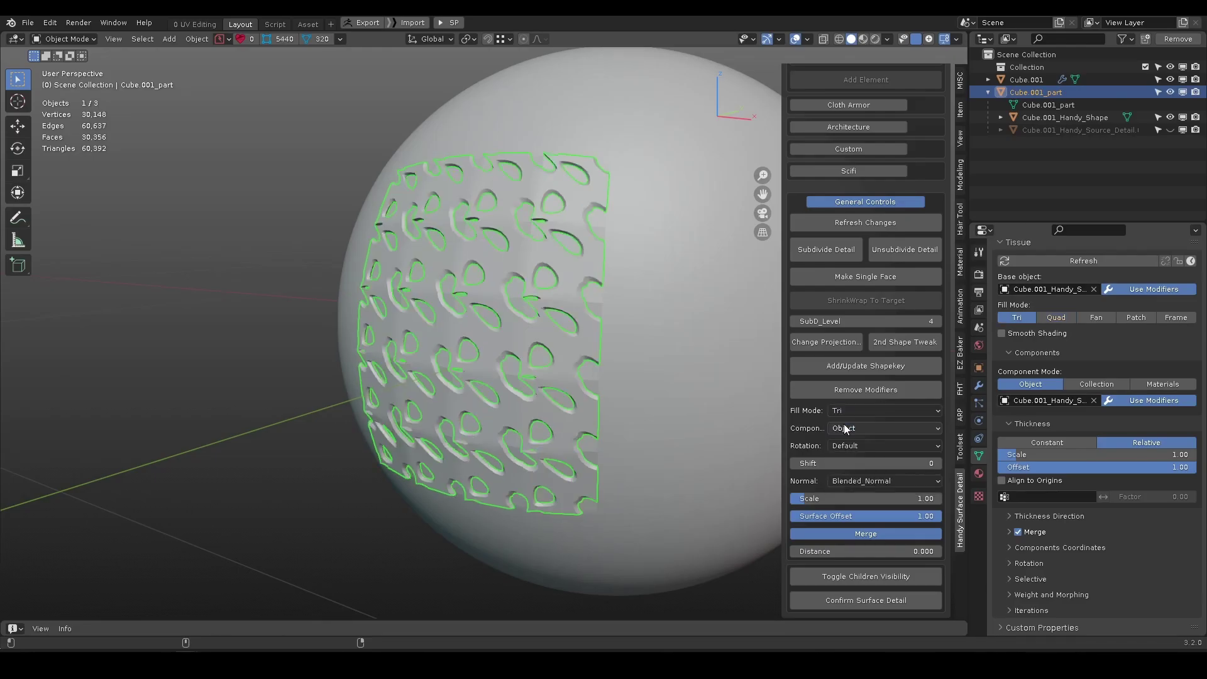
# Switch the perforated part's Fill Mode to Quad, then to Fan, and inspect the pattern.
pyautogui.click(854, 409)
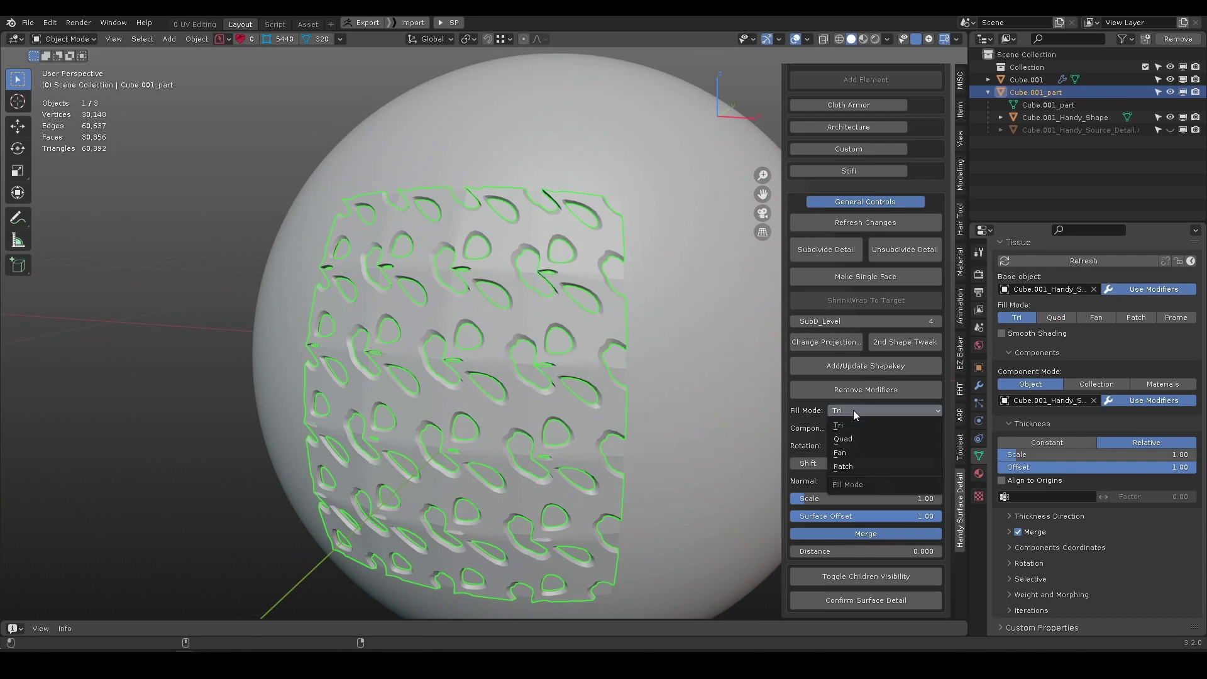
pyautogui.click(861, 438)
pyautogui.click(886, 411)
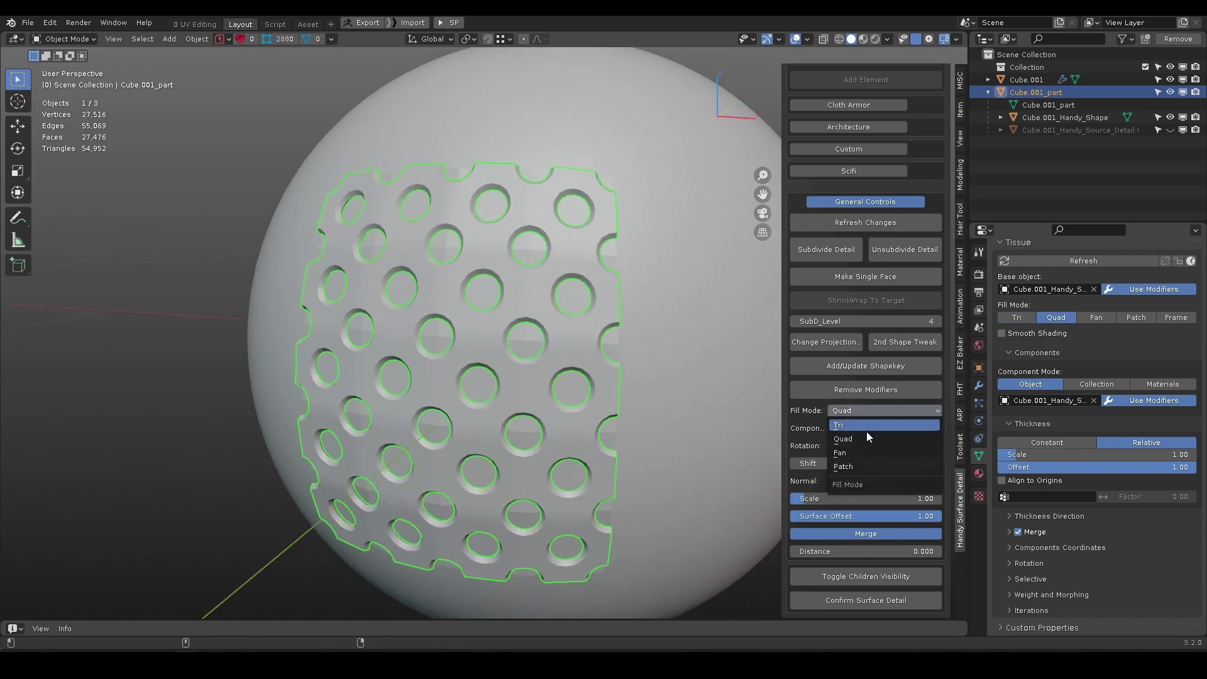
pyautogui.click(868, 453)
pyautogui.scroll(3, 503, 220)
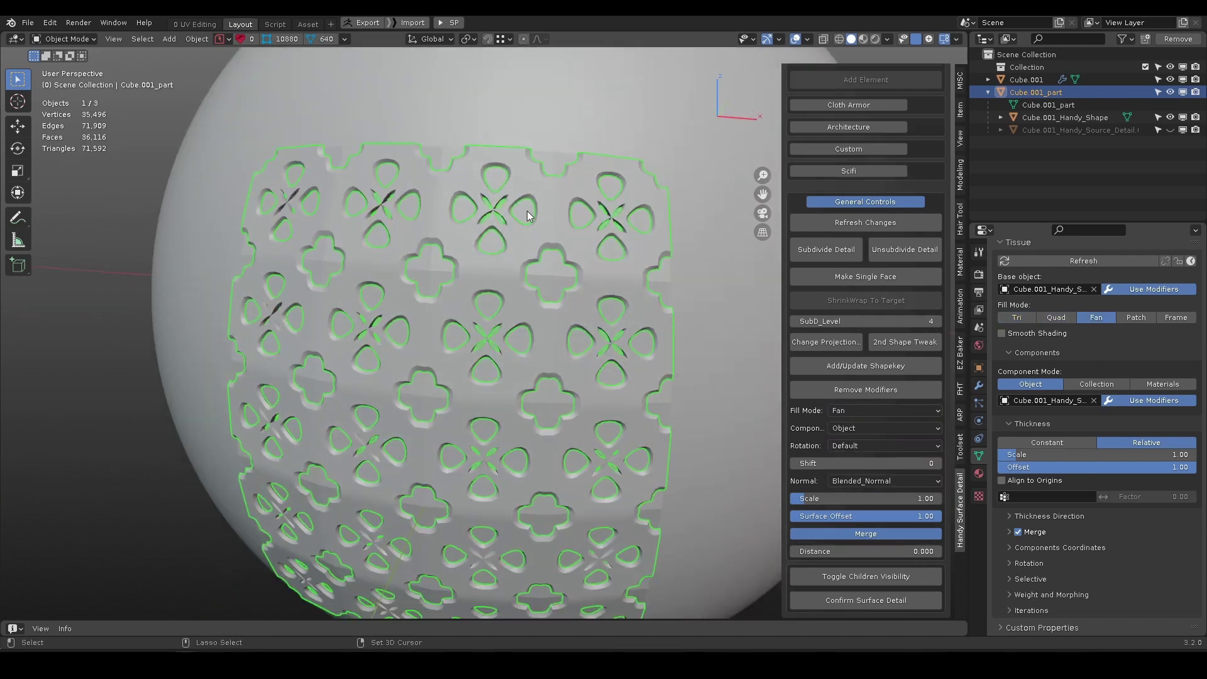
# Set the perforated part's Fill Mode to Patch and look over the resulting hole pattern.
pyautogui.click(880, 411)
pyautogui.click(862, 466)
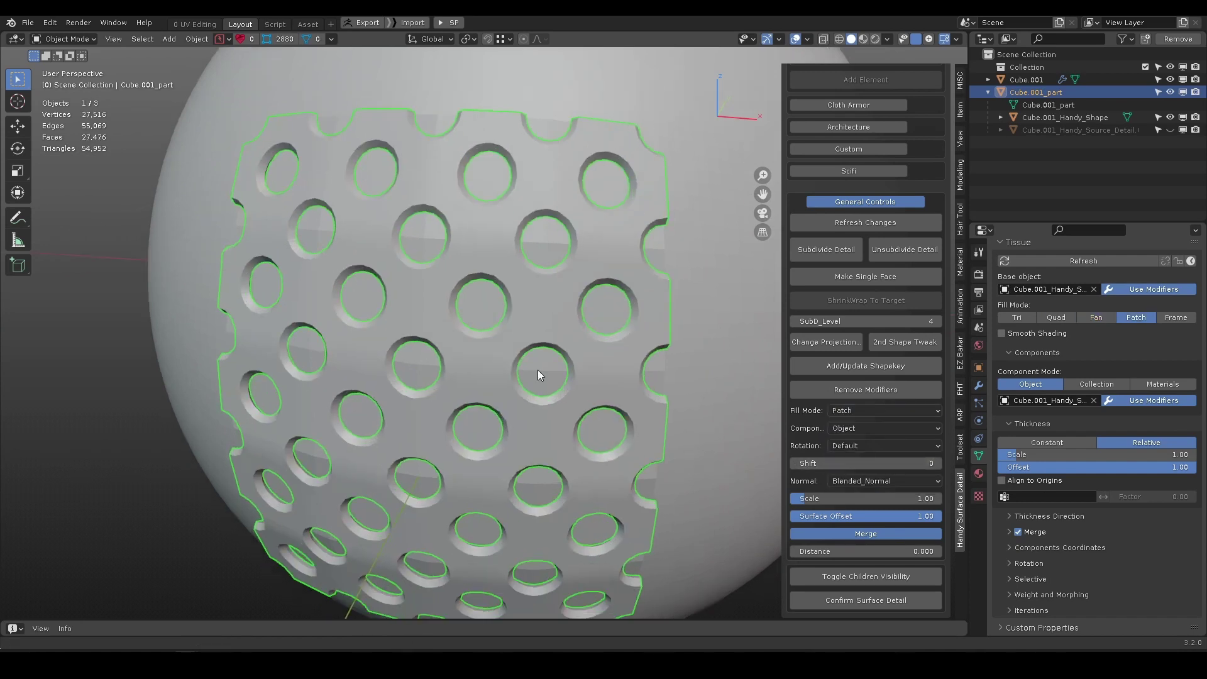
pyautogui.scroll(-4, 500, 299)
pyautogui.scroll(2, 507, 305)
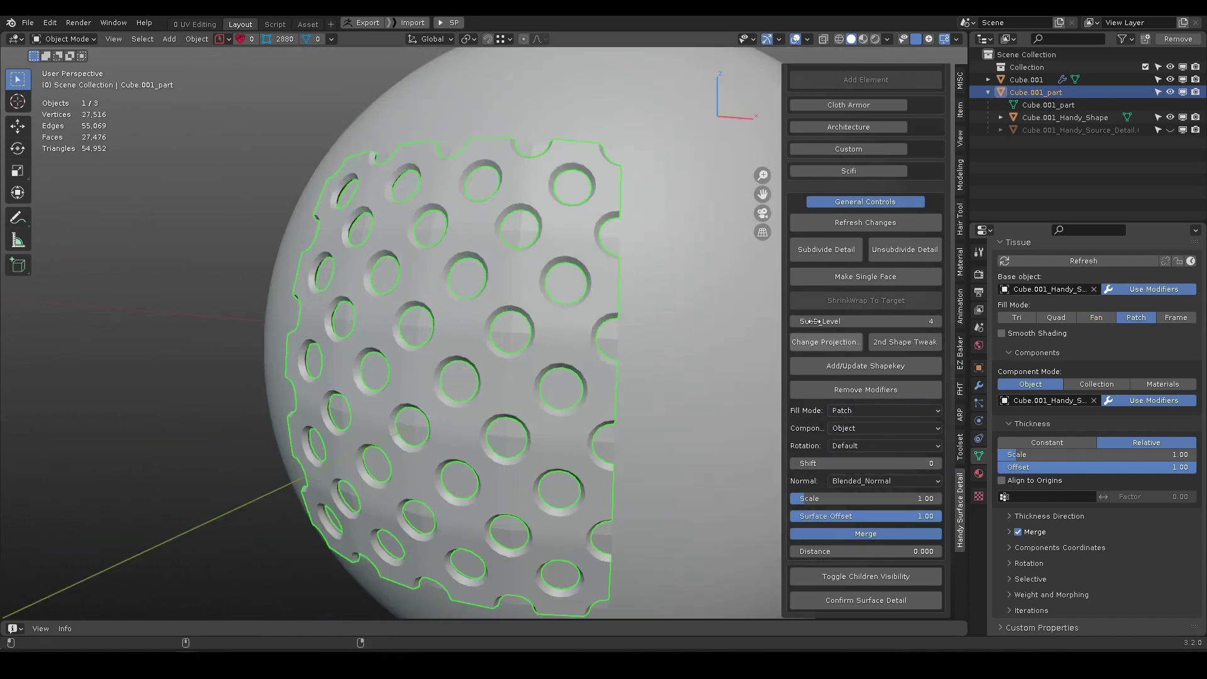
# Set the perforated part's Fill Mode to Quad and keep its component mode on Object.
pyautogui.click(865, 411)
pyautogui.click(854, 439)
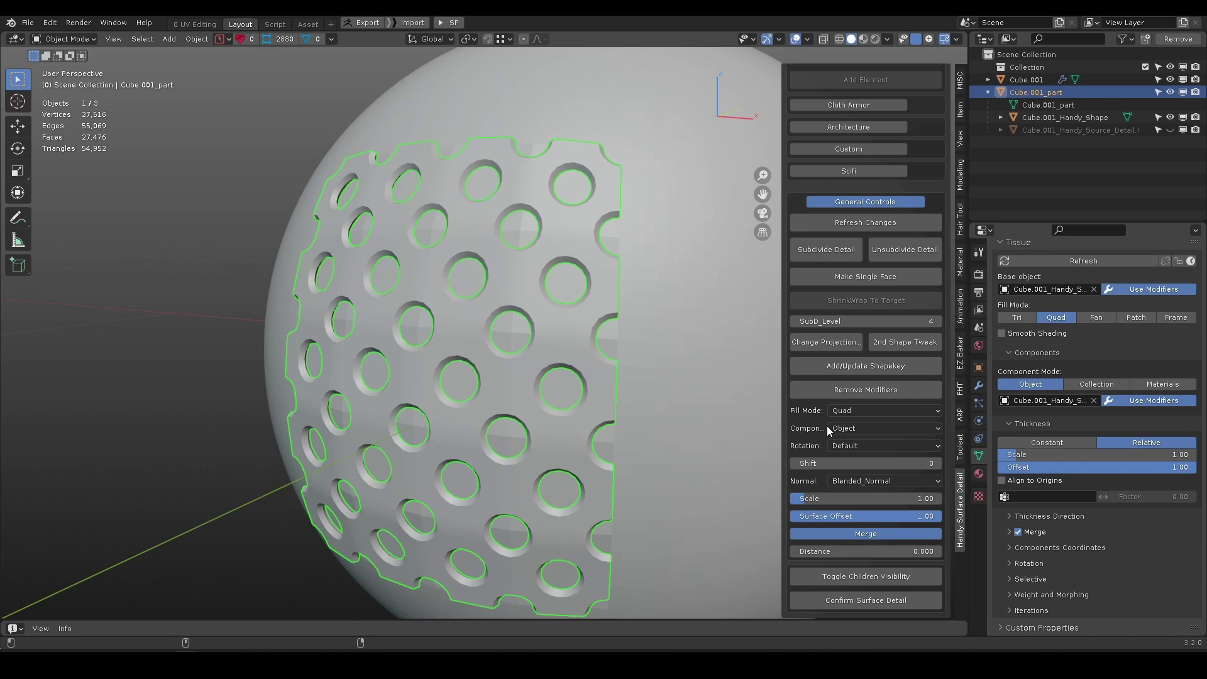
pyautogui.click(865, 430)
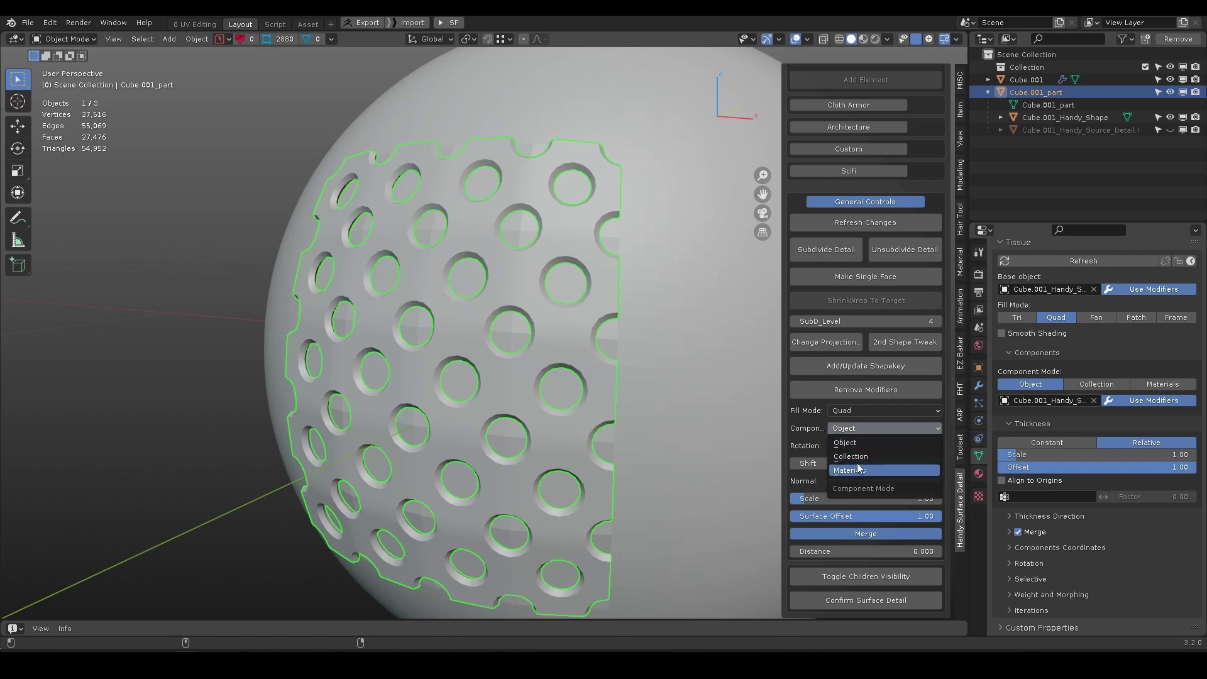
pyautogui.click(854, 443)
pyautogui.scroll(-5, 476, 312)
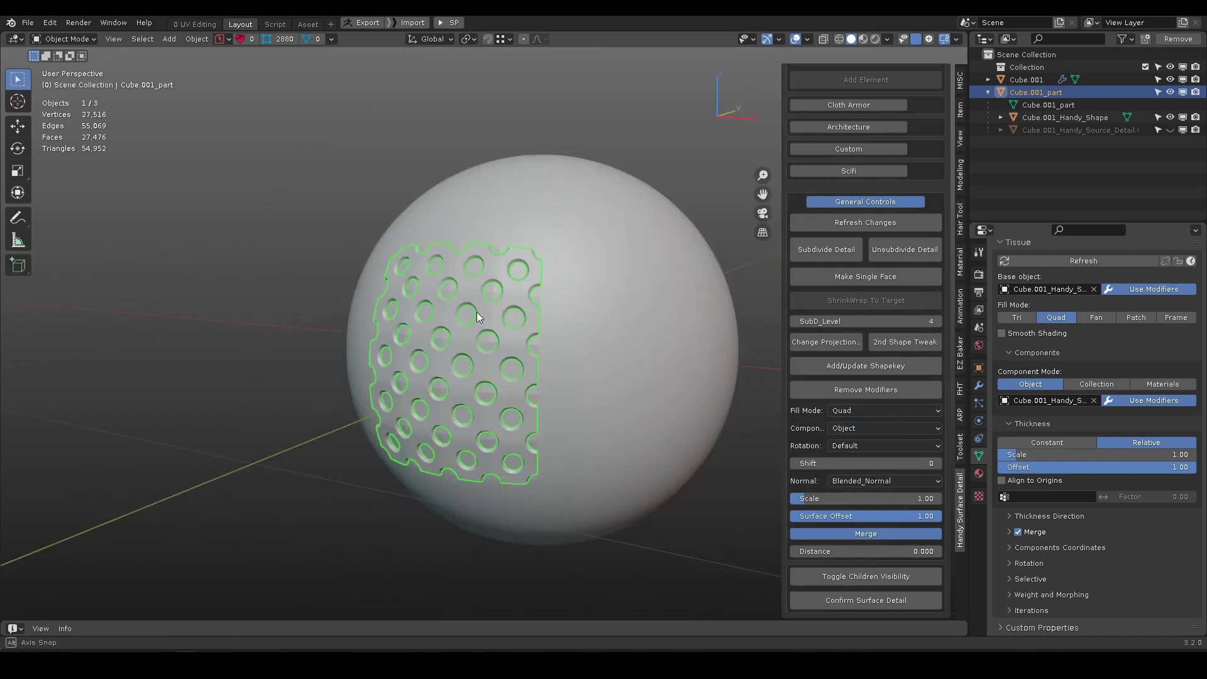
# Unhide the perforated part's Handy_Source_Detail object and move it away from the sphere.
pyautogui.click(1172, 130)
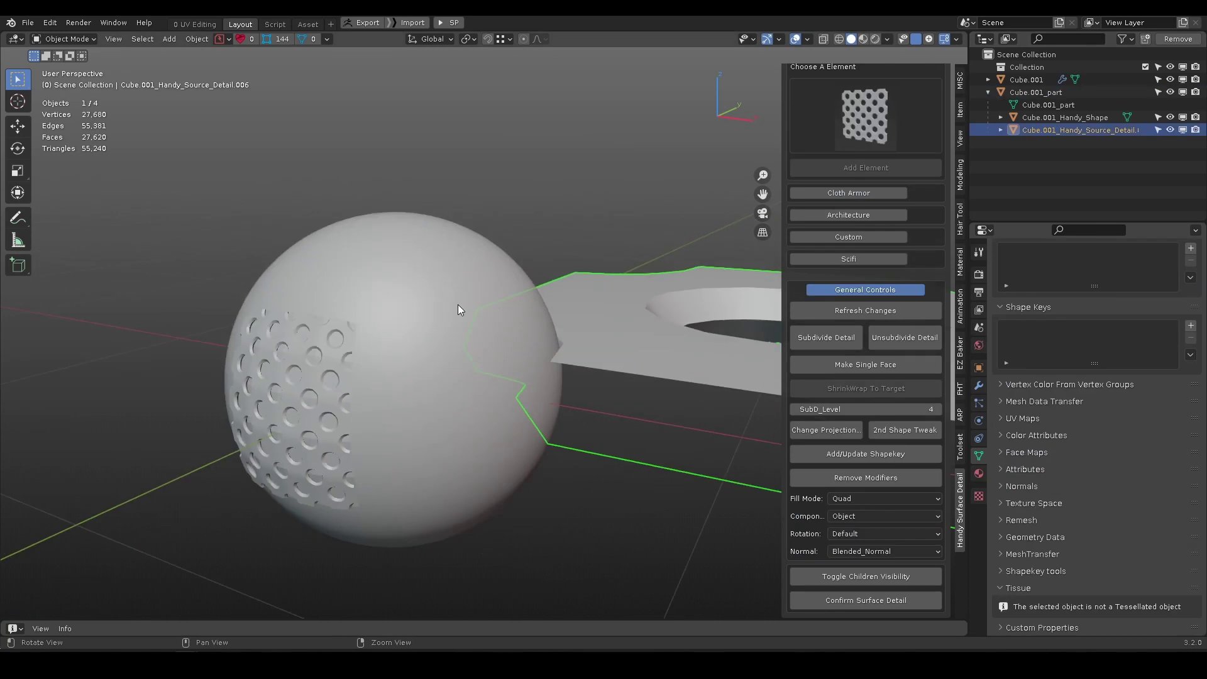
pyautogui.scroll(-3, 458, 305)
pyautogui.hotkey('shift', 'space')
pyautogui.press('g')
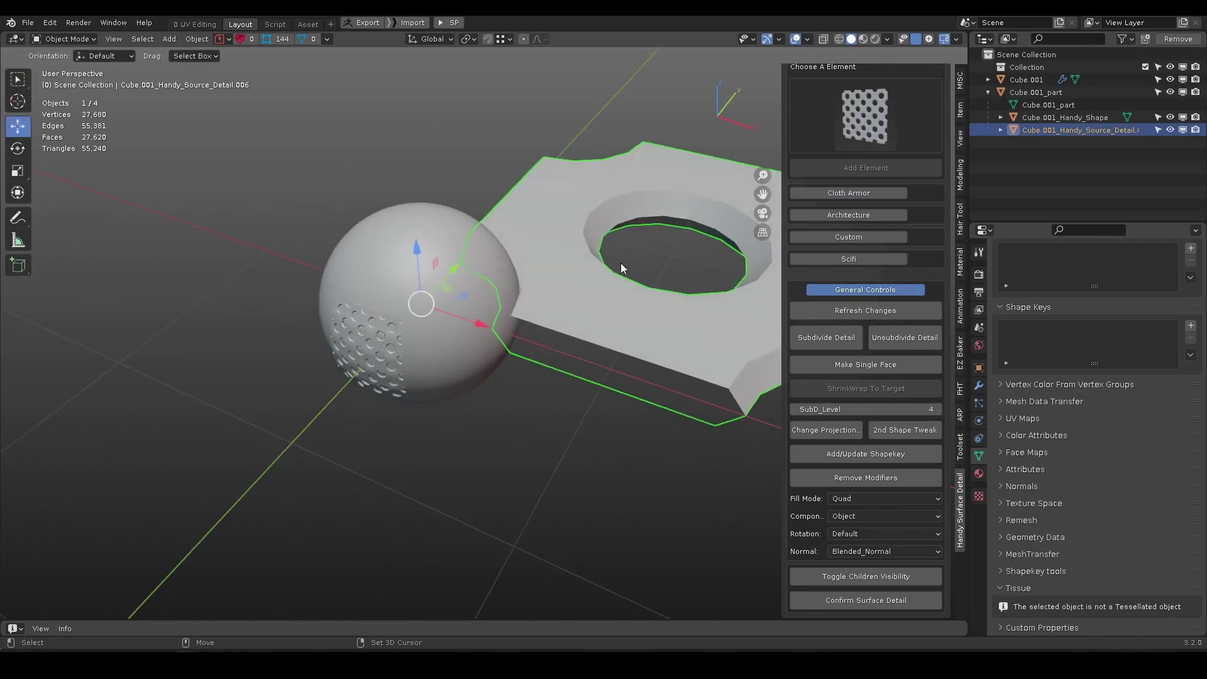
pyautogui.moveTo(481, 323); pyautogui.dragTo(195, 277)
pyautogui.scroll(4, 195, 283)
# Select the perforated part on the sphere and set its component mode to Collection.
pyautogui.click(522, 352)
pyautogui.moveTo(522, 352); pyautogui.dragTo(528, 305, button='middle')
pyautogui.click(859, 518)
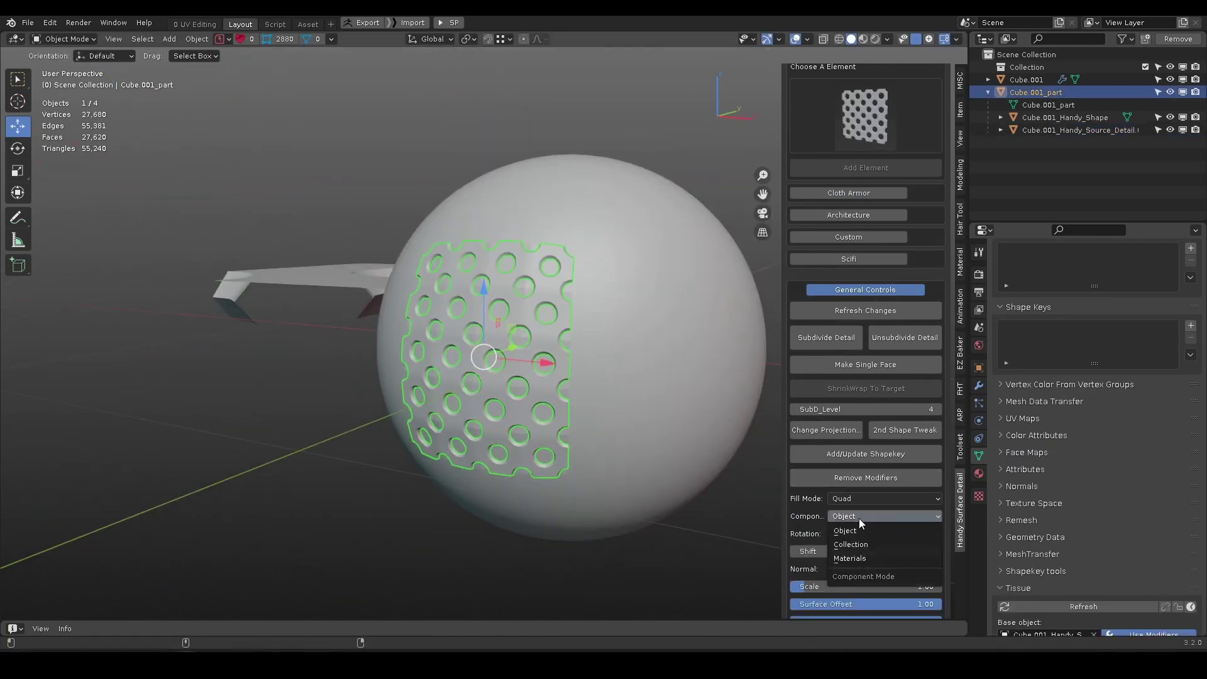
pyautogui.click(862, 545)
pyautogui.keyDown('alt'); pyautogui.moveTo(541, 327); pyautogui.dragTo(547, 359); pyautogui.keyUp('alt')
pyautogui.click(796, 534)
pyautogui.keyDown('alt'); pyautogui.moveTo(440, 245); pyautogui.dragTo(431, 281); pyautogui.keyUp('alt')
pyautogui.scroll(-4, 431, 281)
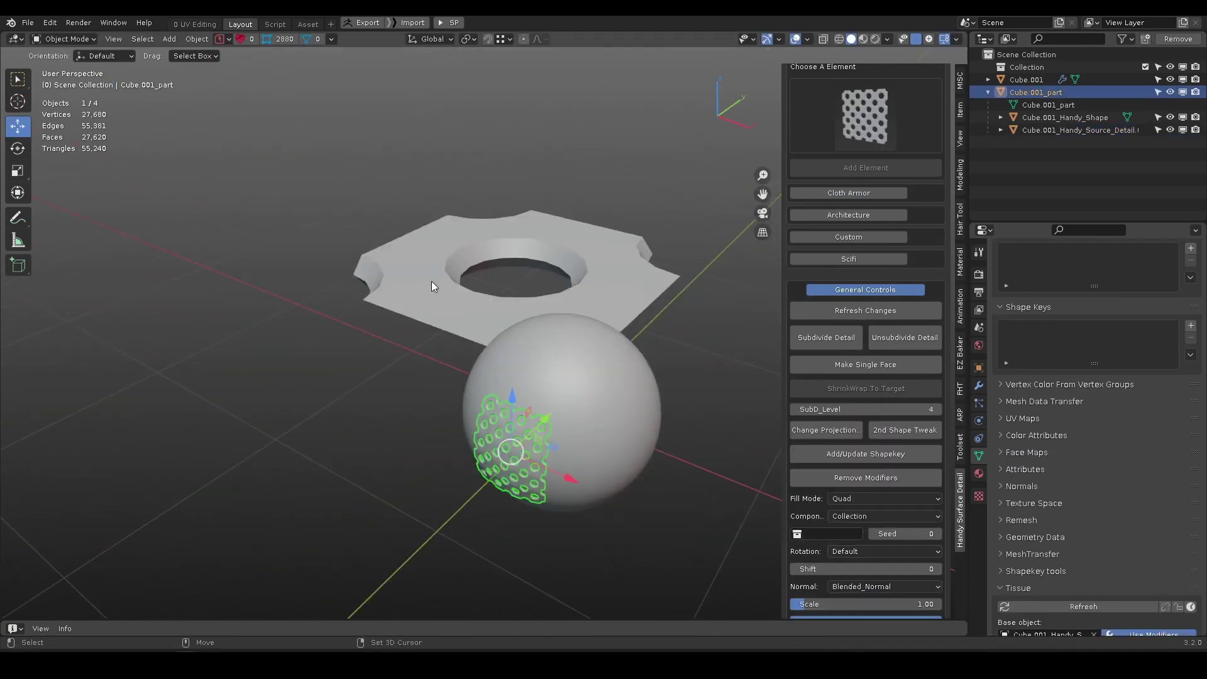
# Add a cube to the scene and move it beside the source detail.
pyautogui.click(431, 281)
pyautogui.click(313, 344)
pyautogui.hotkey('shift', 'a')
pyautogui.click(402, 357)
pyautogui.moveTo(625, 437); pyautogui.dragTo(329, 309)
# Move the cube and the source detail together into the existing collection named Collection.
pyautogui.keyDown('shift'); pyautogui.moveTo(343, 327); pyautogui.dragTo(412, 287); pyautogui.keyUp('shift')
pyautogui.press('m')
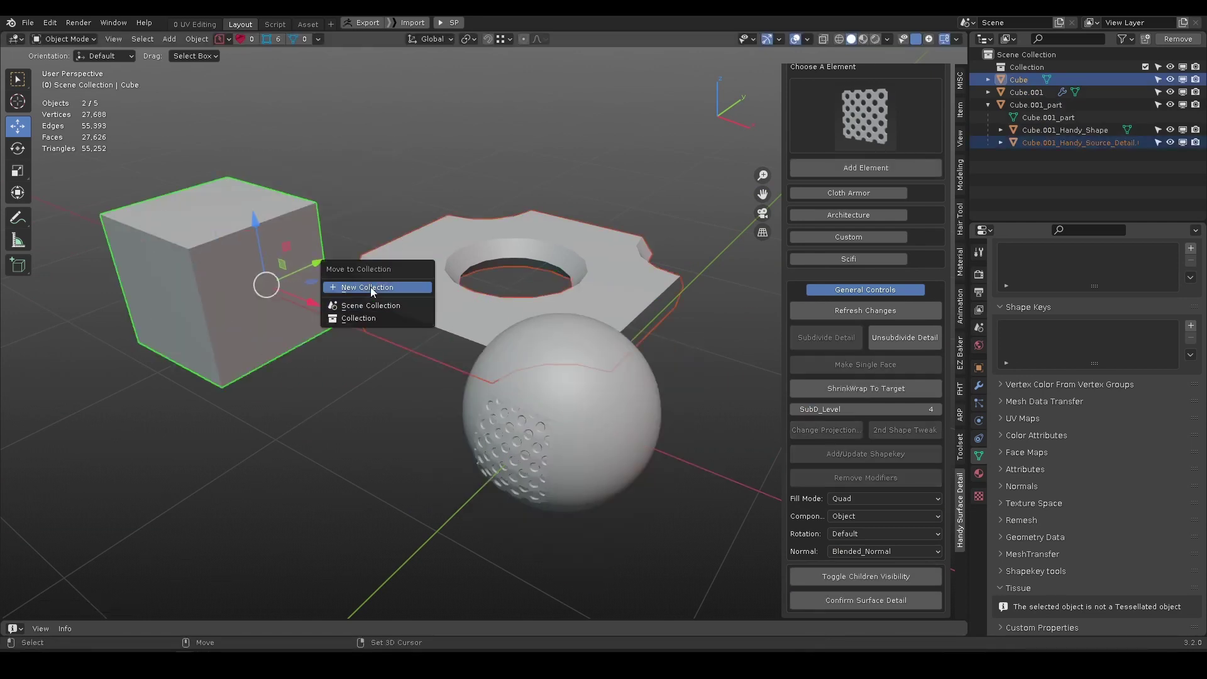
pyautogui.click(365, 317)
# Assign Collection as the component collection of the perforated part.
pyautogui.keyDown('alt'); pyautogui.moveTo(415, 349); pyautogui.dragTo(420, 318); pyautogui.keyUp('alt')
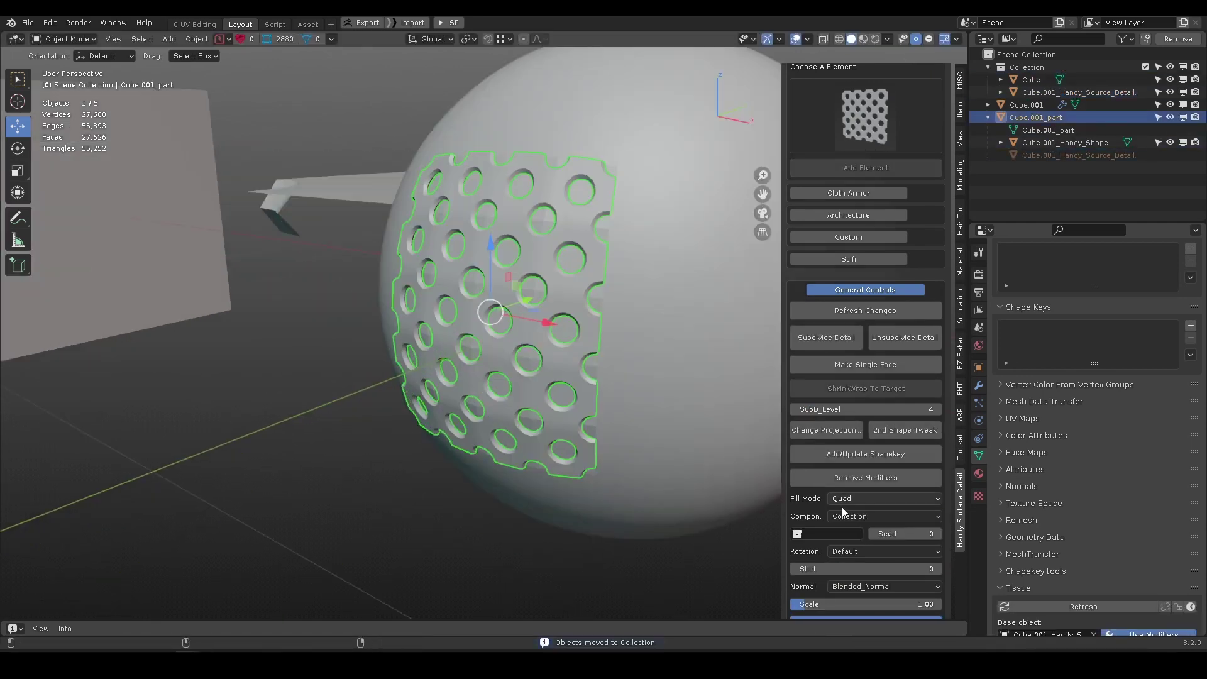
pyautogui.click(884, 515)
pyautogui.click(842, 399)
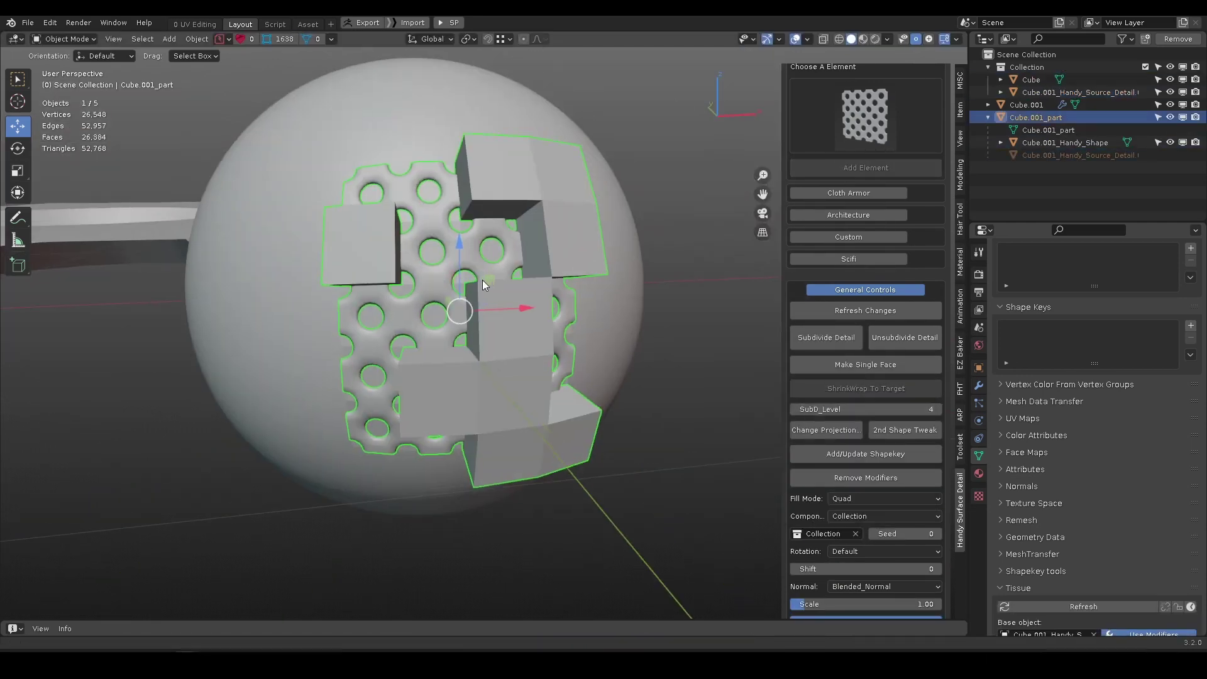
# Raise the component collection's Seed to reshuffle the cubes and perforated tiles on the sphere.
pyautogui.scroll(2, 451, 246)
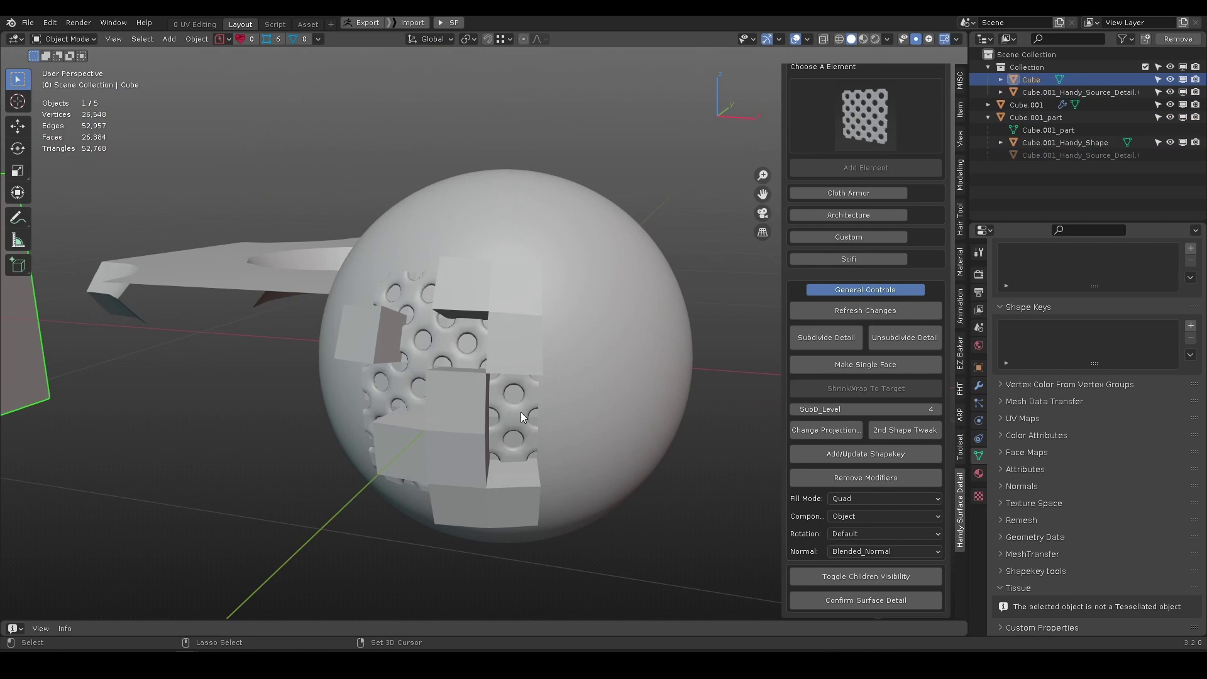
pyautogui.click(870, 517)
pyautogui.click(938, 534)
pyautogui.click(938, 534)
# Set the part's component mode back to Object and inspect the perforated pattern.
pyautogui.click(893, 517)
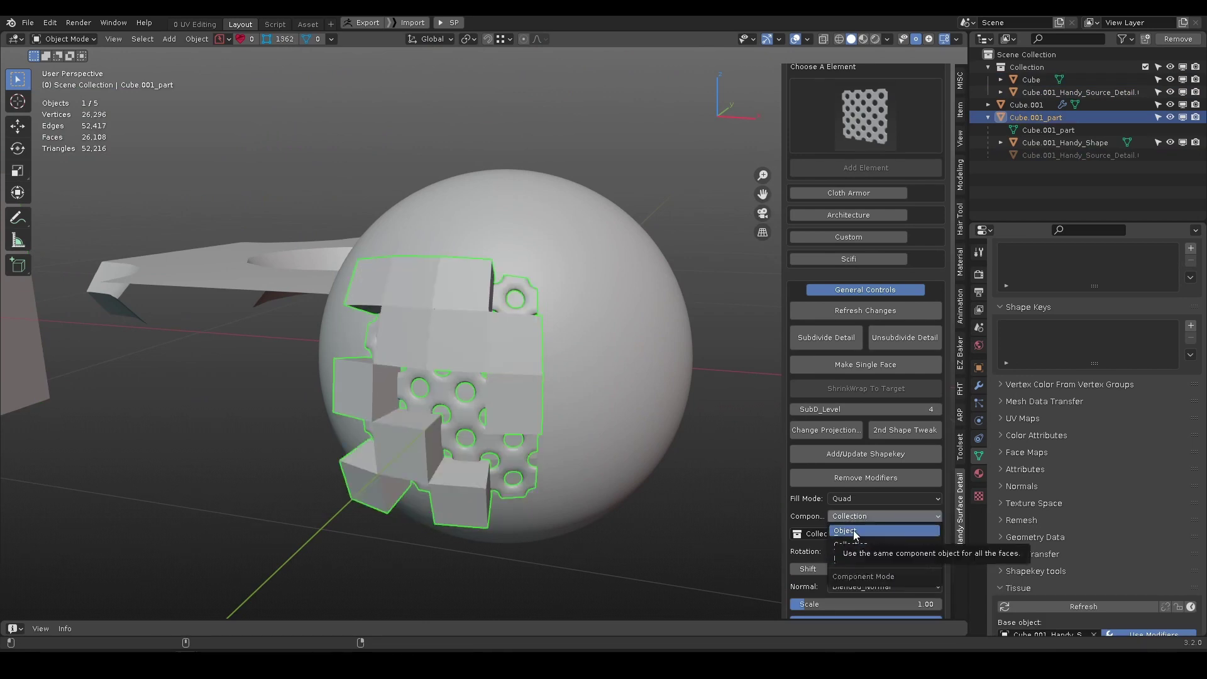
pyautogui.click(855, 532)
pyautogui.moveTo(573, 368); pyautogui.dragTo(516, 340, button='middle')
pyautogui.scroll(5, 512, 315)
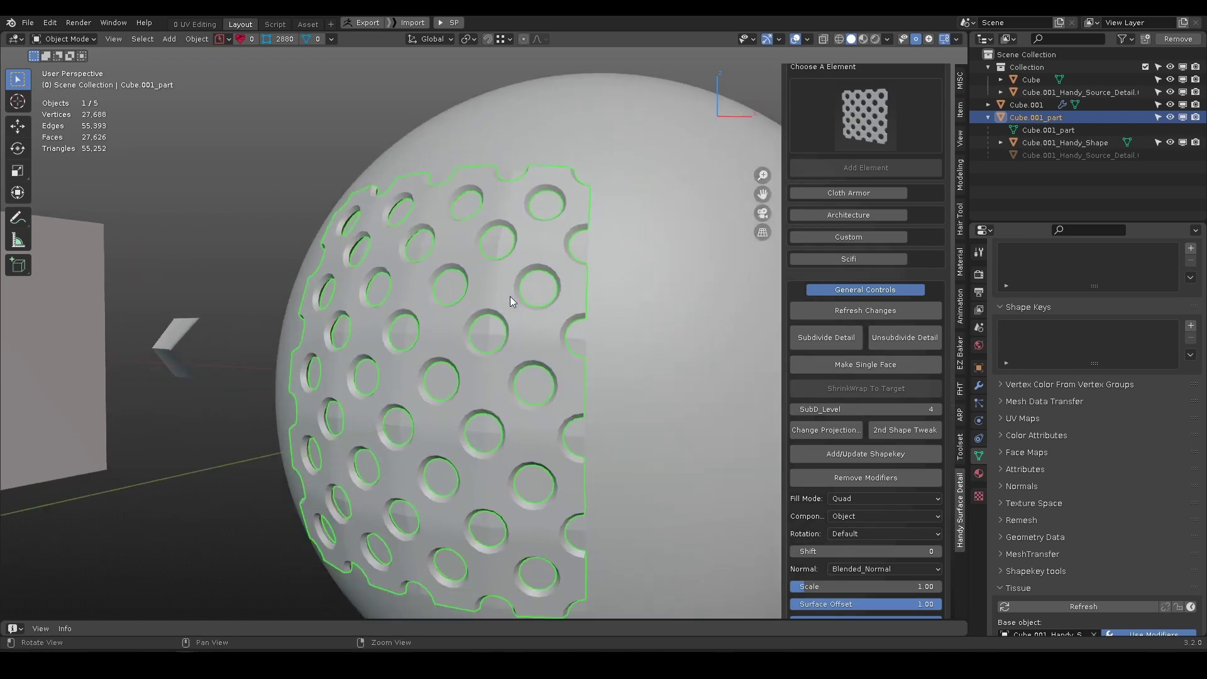
pyautogui.moveTo(679, 350); pyautogui.dragTo(478, 327, button='middle')
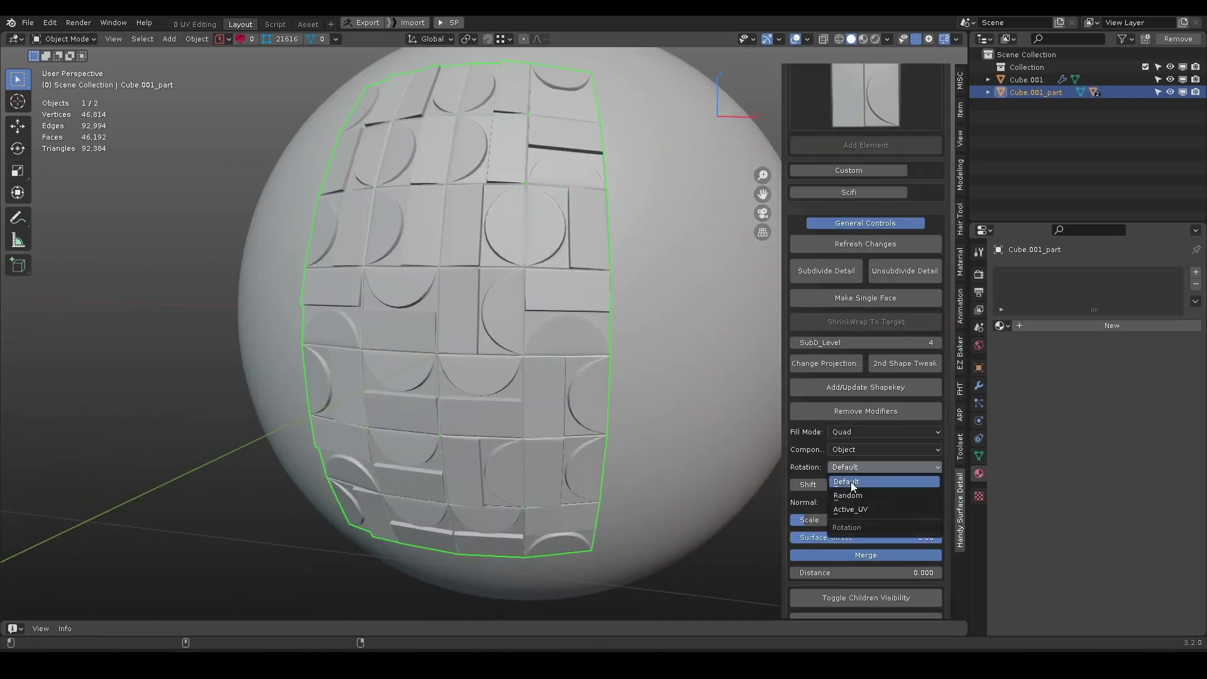
# Set the tiled part's Rotation to Default and inspect the tile direction.
pyautogui.click(851, 482)
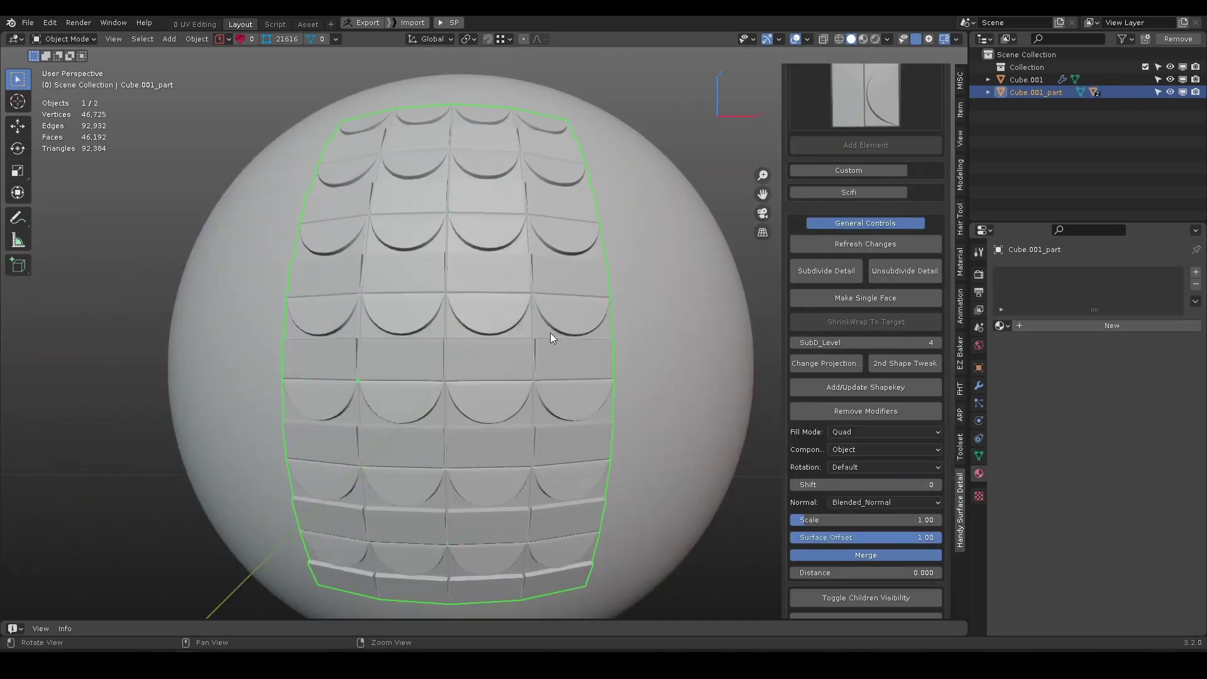
pyautogui.moveTo(549, 333); pyautogui.dragTo(550, 207, button='middle')
pyautogui.moveTo(566, 466); pyautogui.dragTo(525, 451, button='middle')
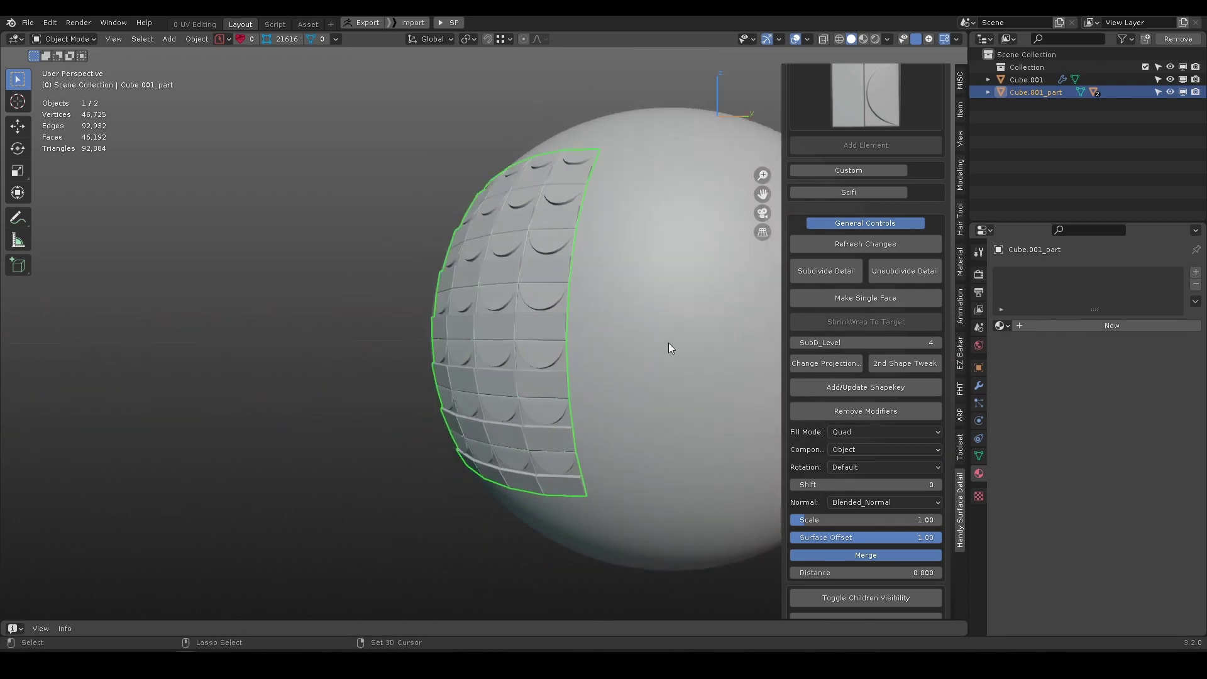
# Examine the base sphere's mesh in Edit Mode, return to Object Mode and reselect the tiled part.
pyautogui.click(669, 342)
pyautogui.press('Tab')
pyautogui.moveTo(553, 271); pyautogui.dragTo(583, 276, button='middle')
pyautogui.press('Tab')
pyautogui.moveTo(439, 304); pyautogui.dragTo(493, 307, button='middle')
pyautogui.click(494, 313)
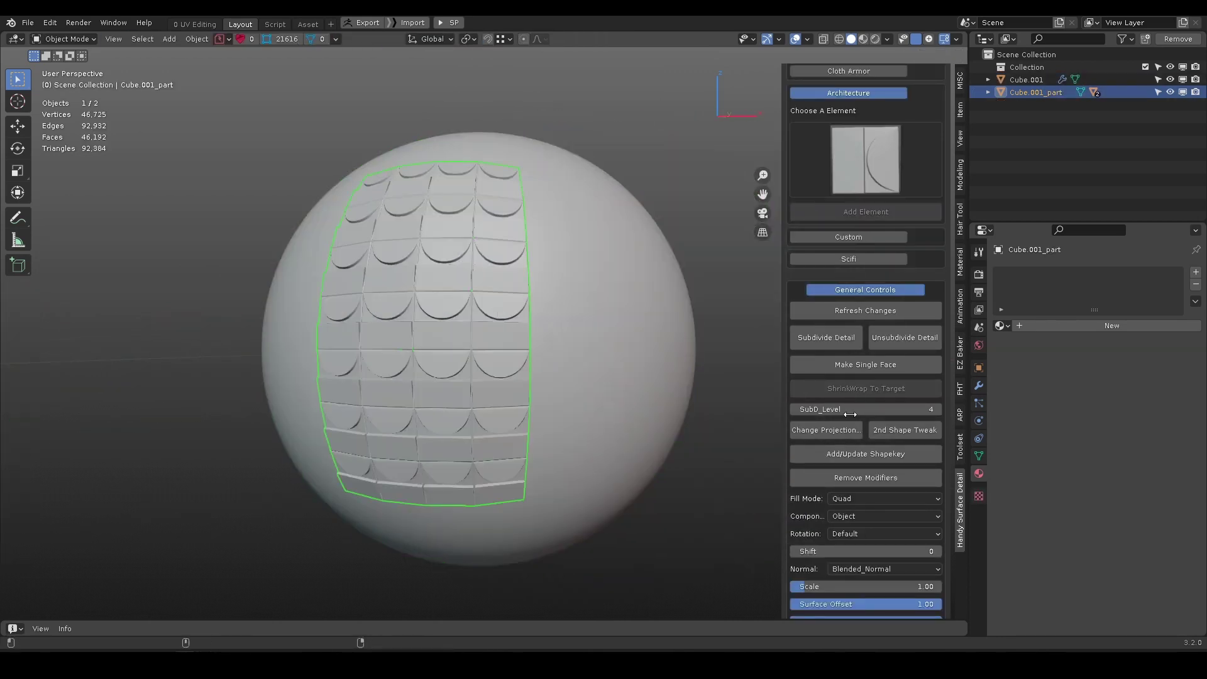
# Set the tiled part's rotation Shift to 3.
pyautogui.scroll(-1, 851, 531)
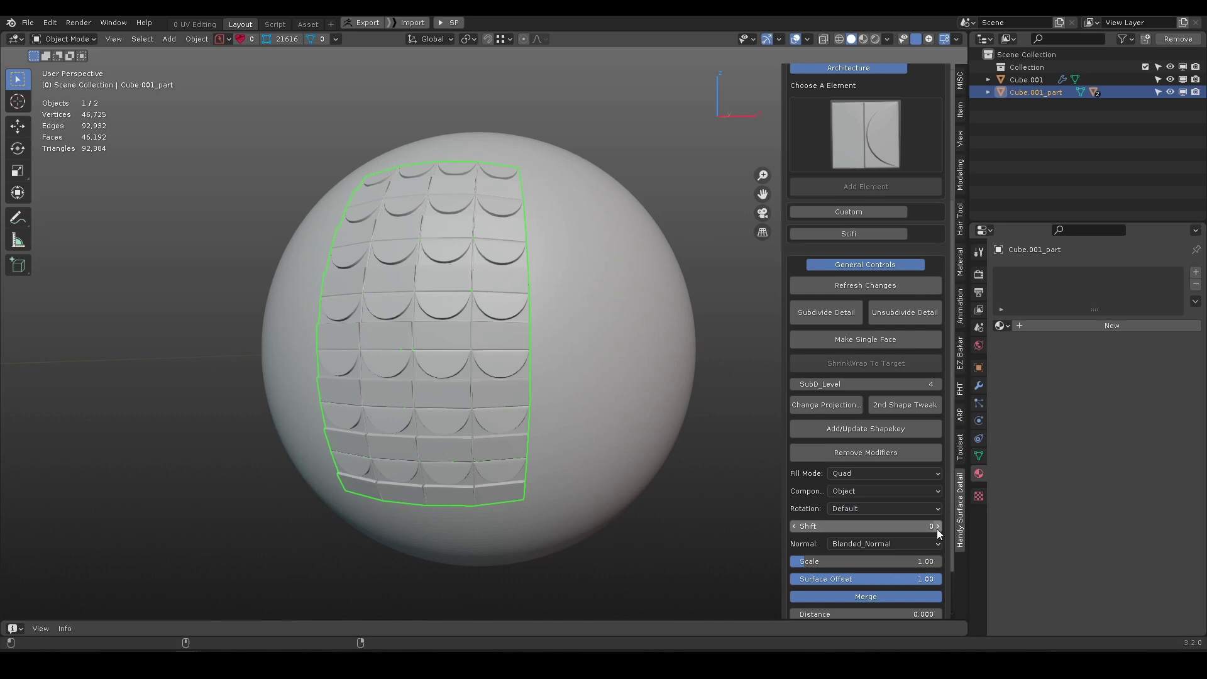
pyautogui.click(938, 527)
pyautogui.click(938, 527)
pyautogui.click(939, 527)
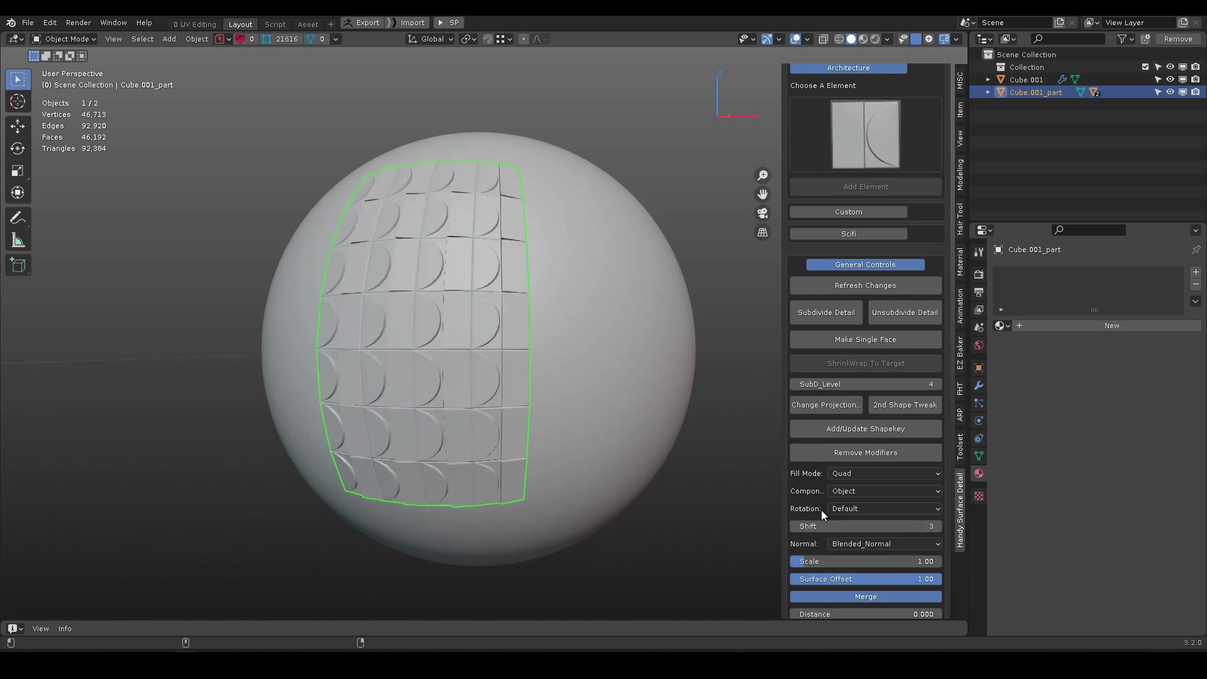
# Set the tiled part's Rotation to Random and inspect the tiles.
pyautogui.click(858, 510)
pyautogui.click(859, 536)
pyautogui.moveTo(445, 334); pyautogui.dragTo(497, 346, button='middle')
# Increase the random rotation's Seed in single steps to try different tile orientations.
pyautogui.click(939, 525)
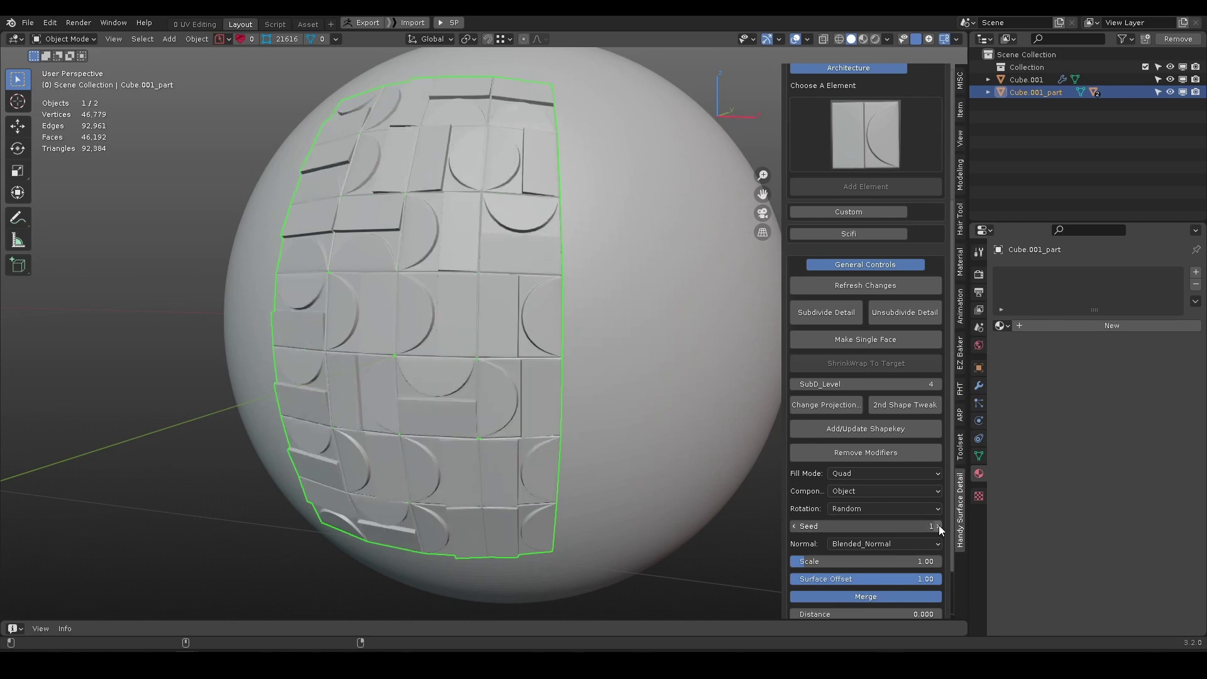
pyautogui.click(938, 525)
pyautogui.click(938, 526)
pyautogui.click(938, 526)
pyautogui.click(938, 526)
pyautogui.click(938, 525)
pyautogui.click(938, 526)
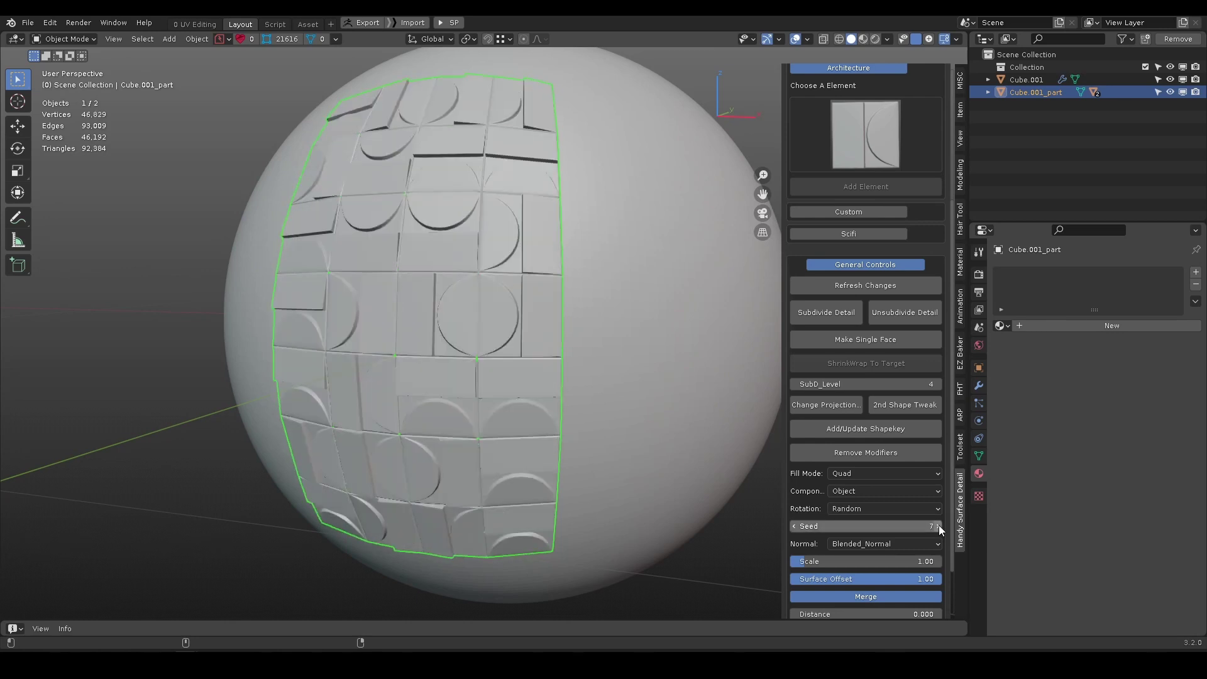
pyautogui.click(938, 526)
pyautogui.click(938, 526)
pyautogui.click(938, 525)
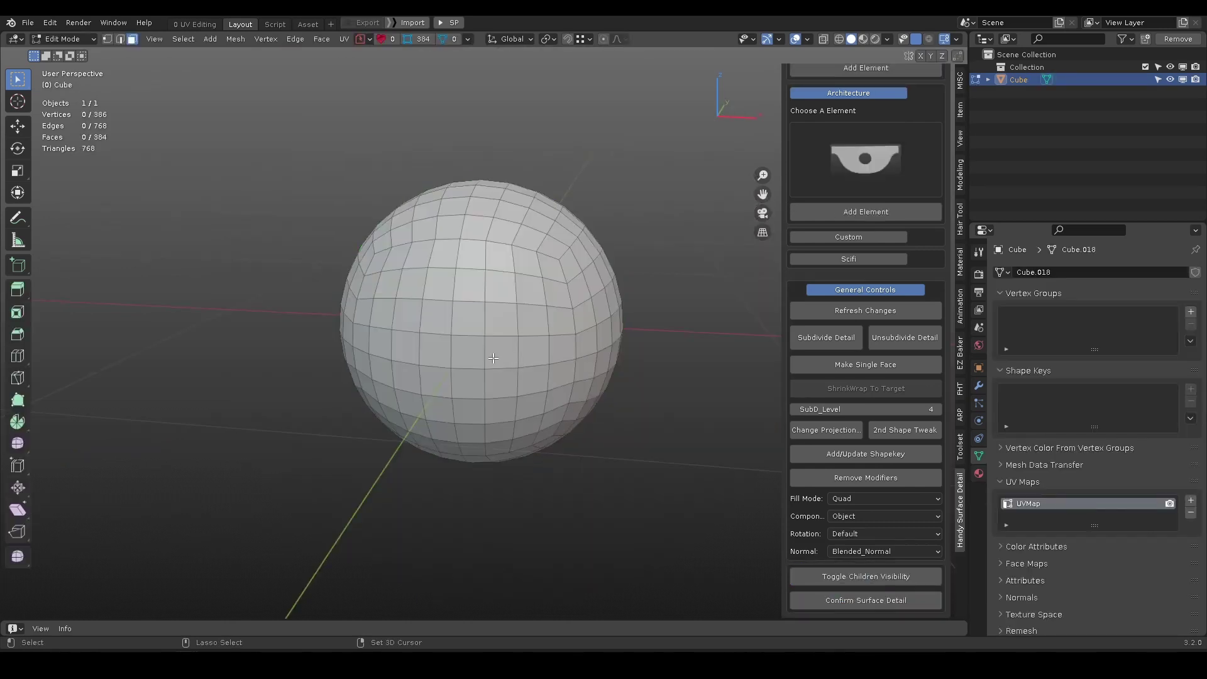
# Select two adjacent horizontal face loops around the sphere and add the scalloped Architecture element with a hole to them.
pyautogui.keyDown('alt'); pyautogui.click(478, 270); pyautogui.keyUp('alt')
pyautogui.keyDown('alt'); pyautogui.keyDown('shift'); pyautogui.click(478, 302); pyautogui.keyUp('shift'); pyautogui.keyUp('alt')
pyautogui.click(894, 175)
pyautogui.click(692, 380)
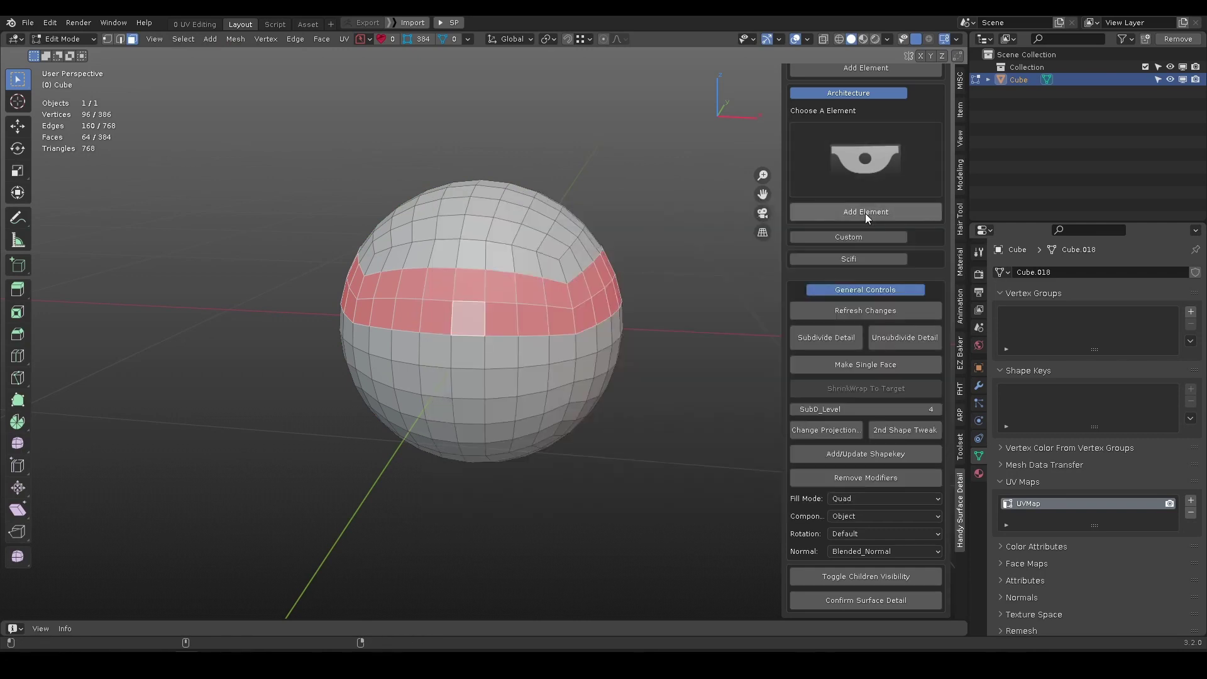
pyautogui.click(865, 212)
# Set the scalloped band's Rotation to Active_UV and inspect the orientation of its pieces around the sphere.
pyautogui.scroll(3, 512, 295)
pyautogui.moveTo(529, 300); pyautogui.dragTo(553, 314, button='middle')
pyautogui.scroll(-3, 818, 427)
pyautogui.click(843, 459)
pyautogui.click(844, 500)
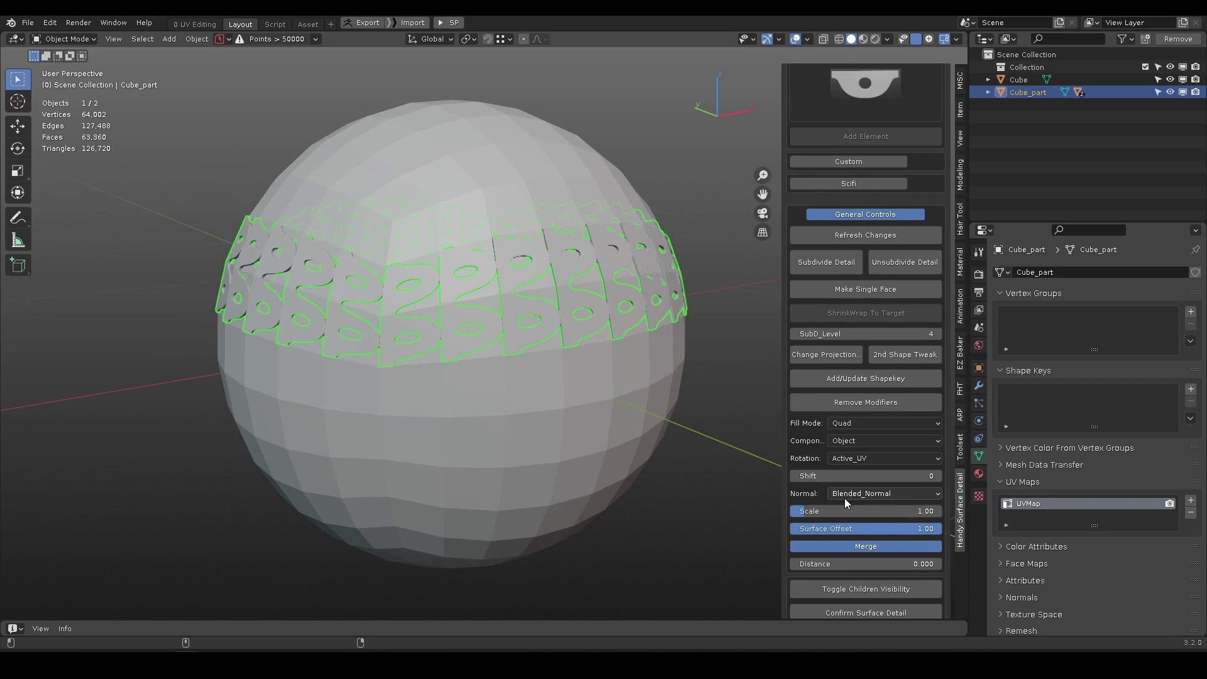
pyautogui.moveTo(359, 286); pyautogui.dragTo(257, 269, button='middle')
pyautogui.click(649, 300)
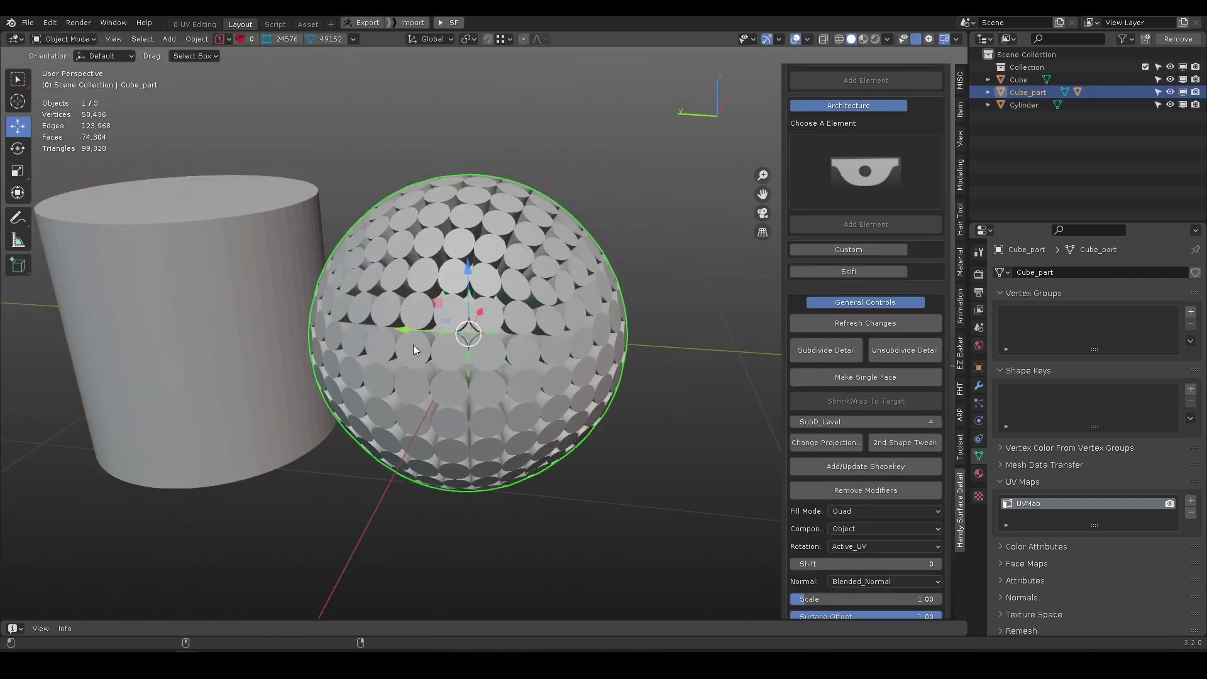
# Set the cylinder-covered part's Normal option to Individual_Face and inspect the cylinders up close.
pyautogui.press('w')
pyautogui.scroll(3, 440, 339)
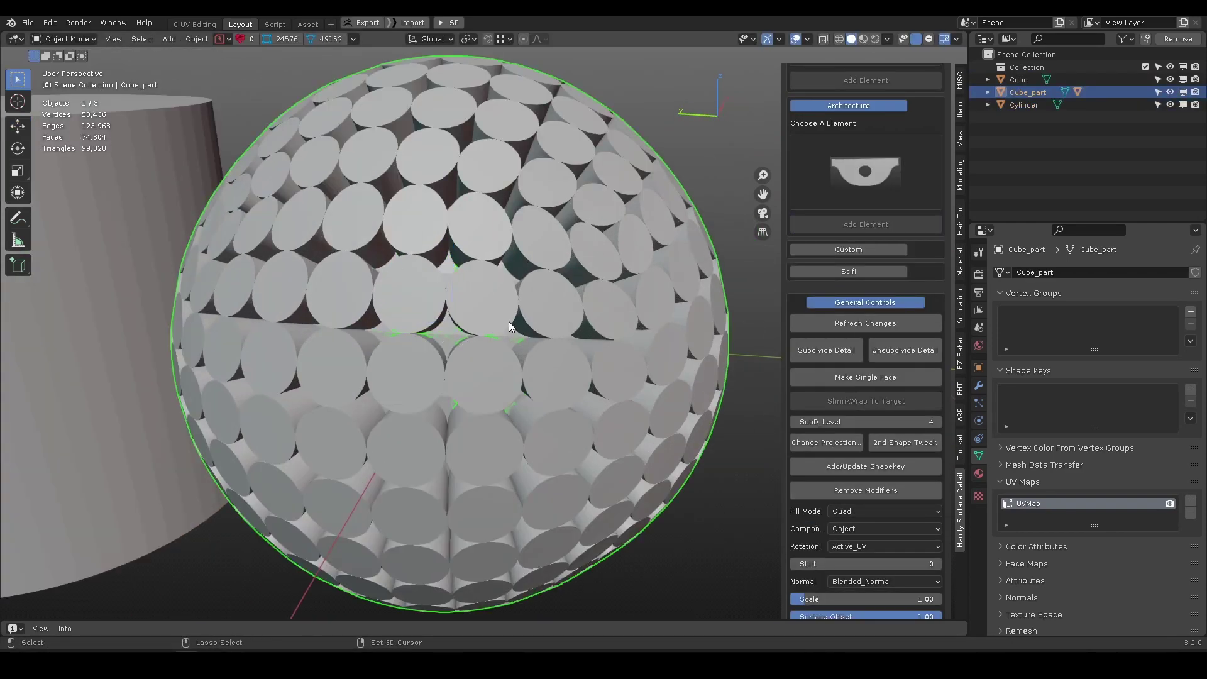
pyautogui.scroll(-4, 868, 516)
pyautogui.click(853, 482)
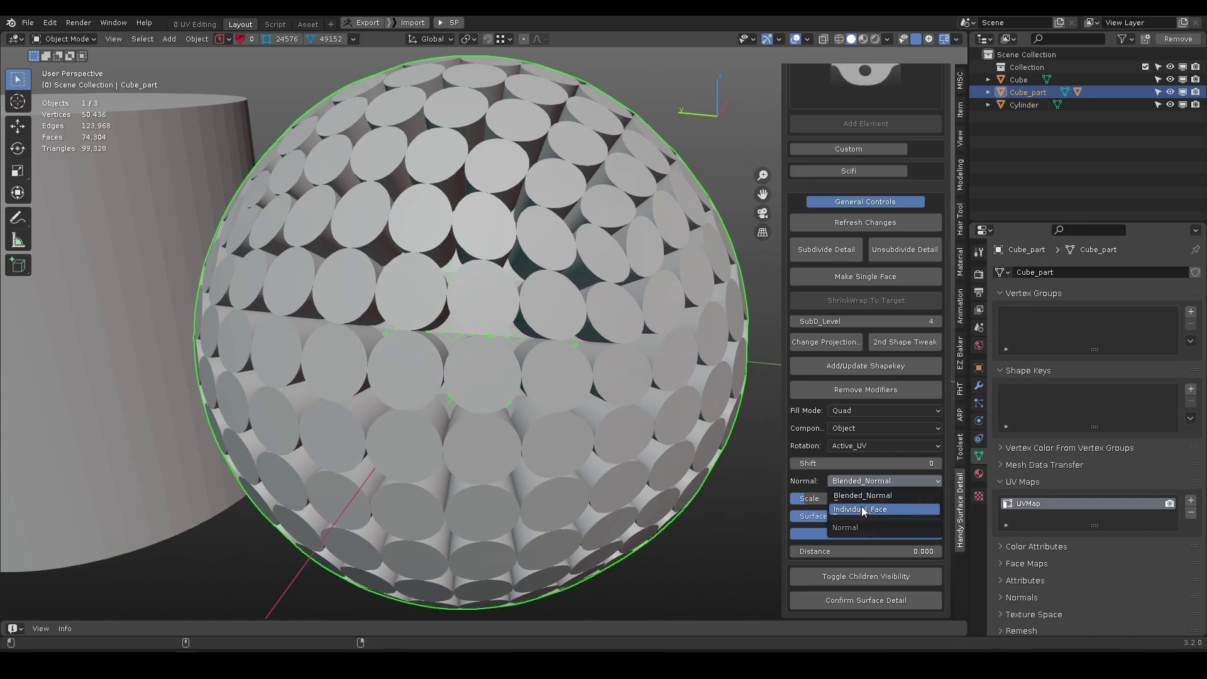
pyautogui.click(862, 510)
pyautogui.moveTo(489, 331); pyautogui.dragTo(470, 289, button='middle')
pyautogui.scroll(3, 462, 352)
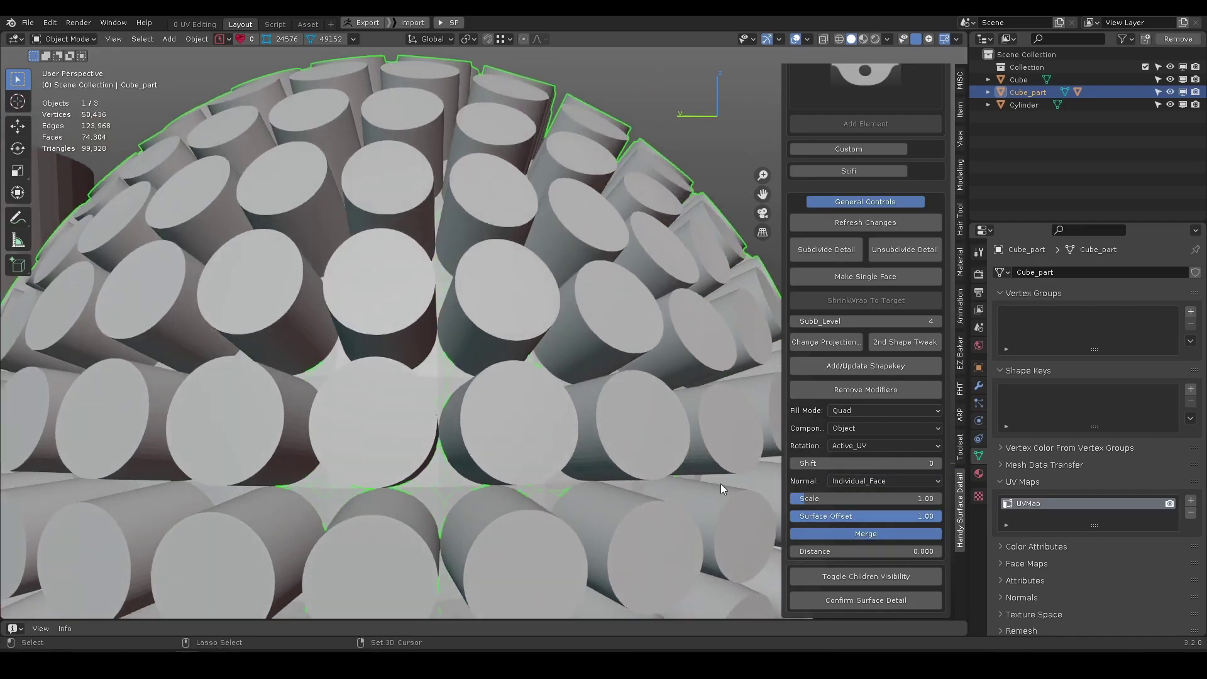
# Compare the Blended_Normal and Individual_Face options on the cylinder-covered part, finishing on Blended_Normal.
pyautogui.click(883, 481)
pyautogui.click(856, 493)
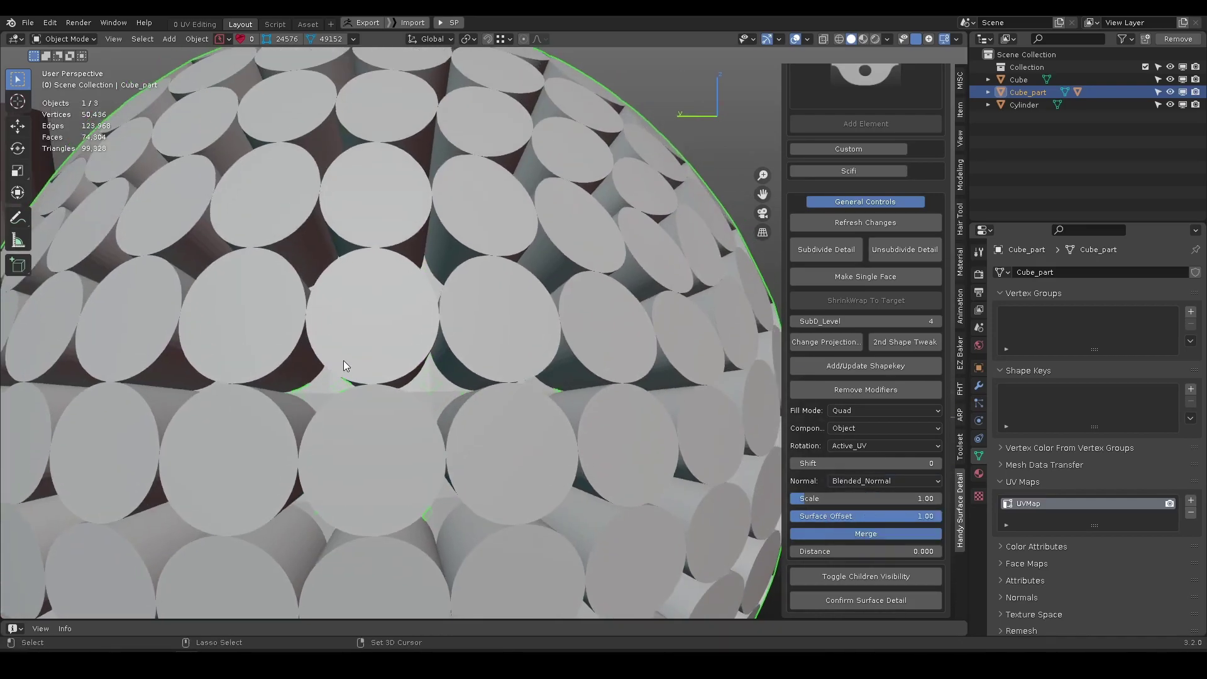
pyautogui.moveTo(344, 360); pyautogui.dragTo(439, 330, button='middle')
pyautogui.click(864, 482)
pyautogui.click(856, 508)
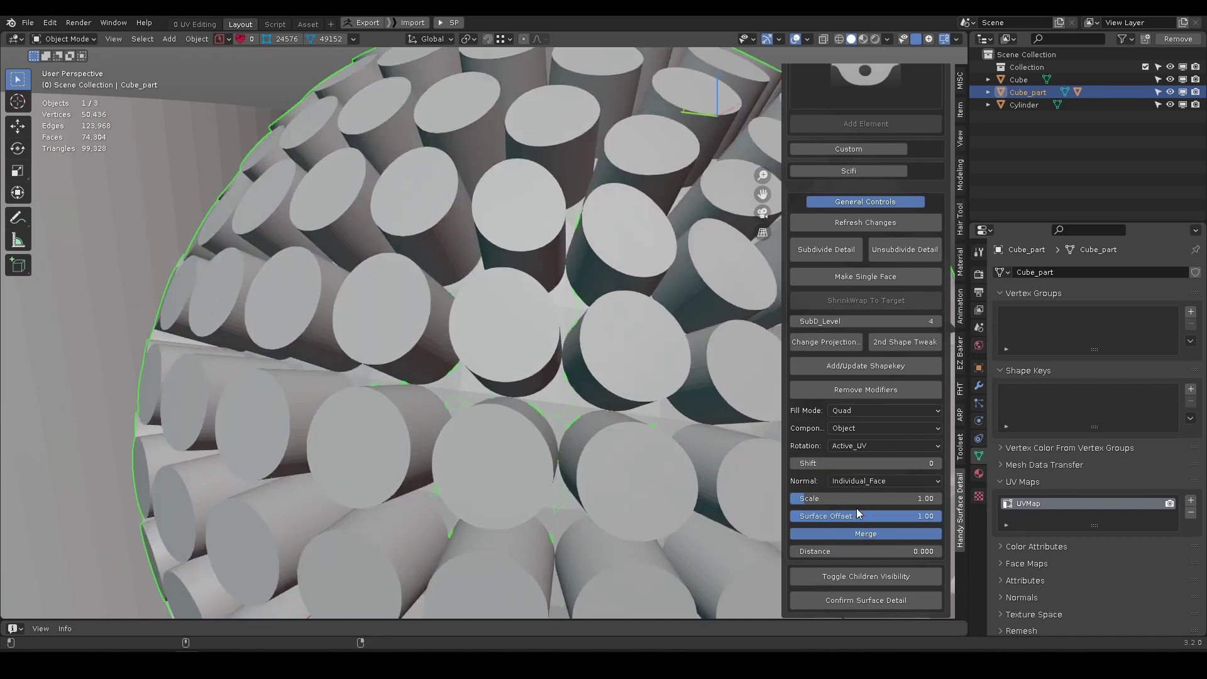
pyautogui.click(883, 481)
pyautogui.click(861, 496)
pyautogui.scroll(-4, 461, 315)
pyautogui.moveTo(461, 314); pyautogui.dragTo(489, 322, button='middle')
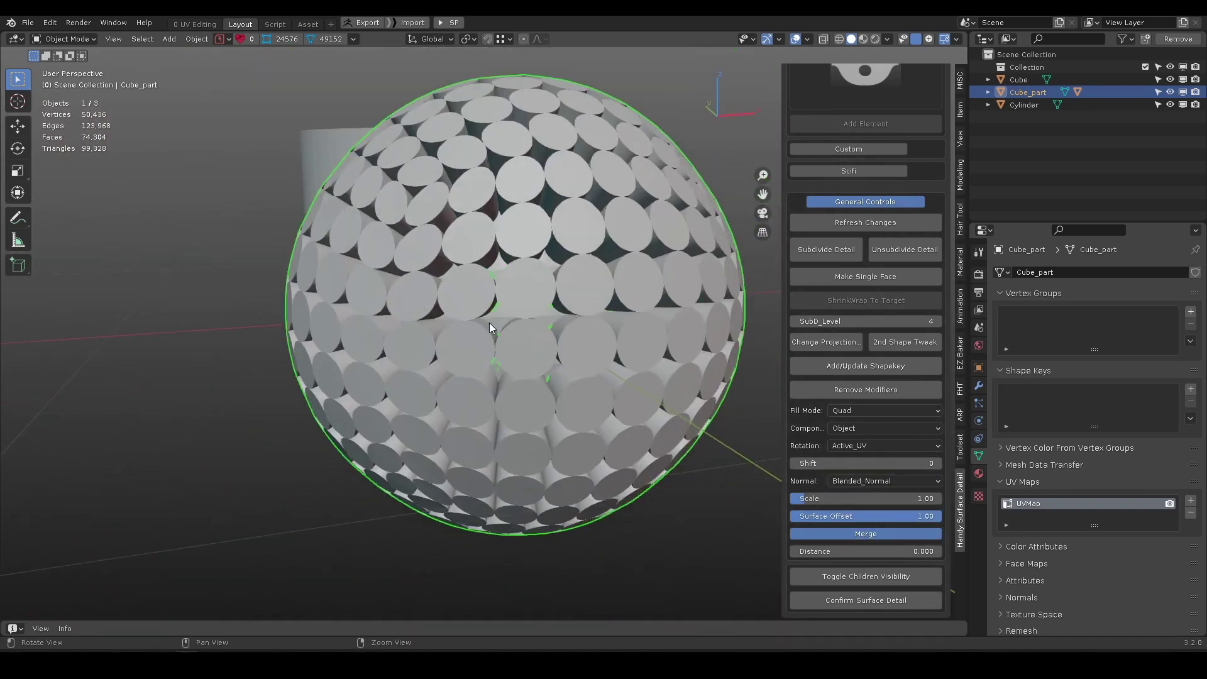
# Adjust the detail's Scale and vary the scalloped part's Surface Offset.
pyautogui.moveTo(885, 503); pyautogui.dragTo(809, 504)
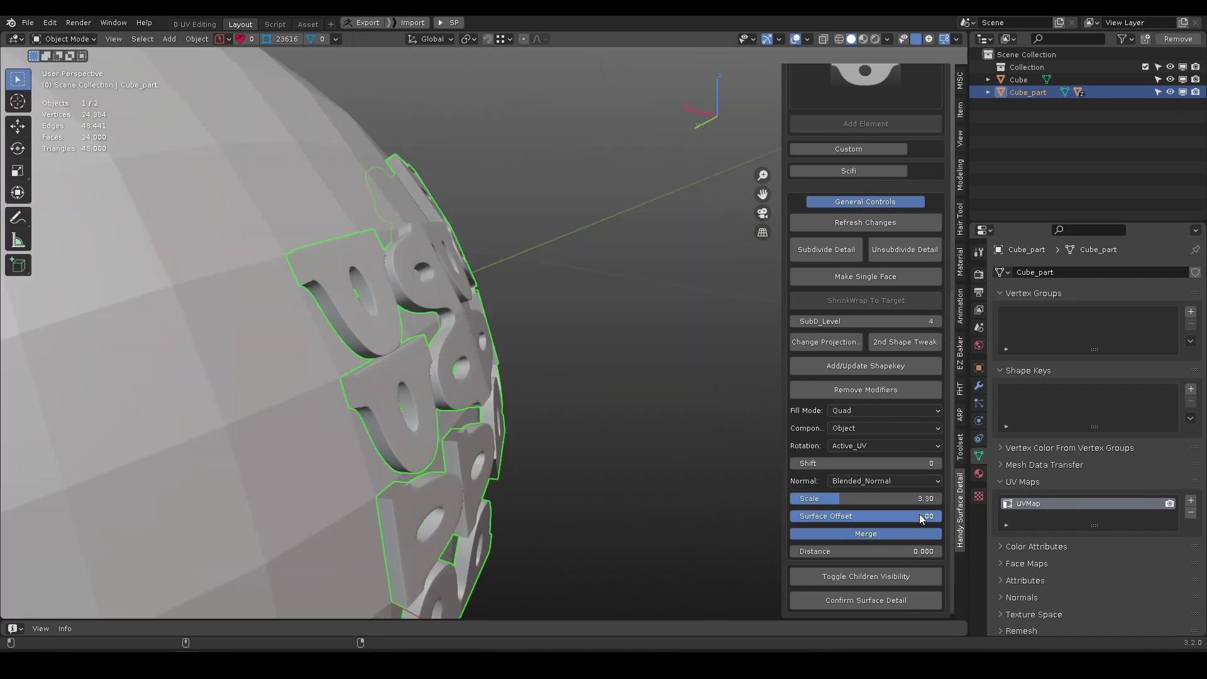
pyautogui.moveTo(919, 515); pyautogui.dragTo(990, 524)
pyautogui.moveTo(792, 528); pyautogui.dragTo(1005, 522)
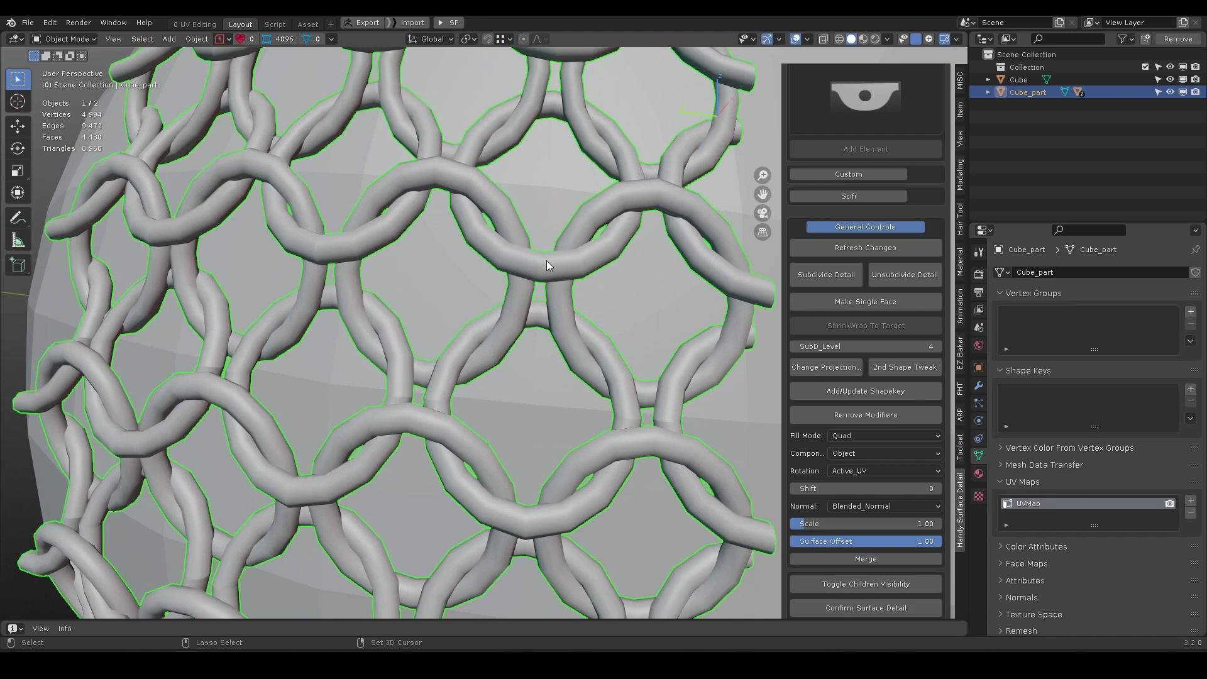
# Turn on Merge for the chain-mail part and inspect the joints between the rings.
pyautogui.scroll(4, 546, 261)
pyautogui.scroll(-4, 538, 288)
pyautogui.click(893, 561)
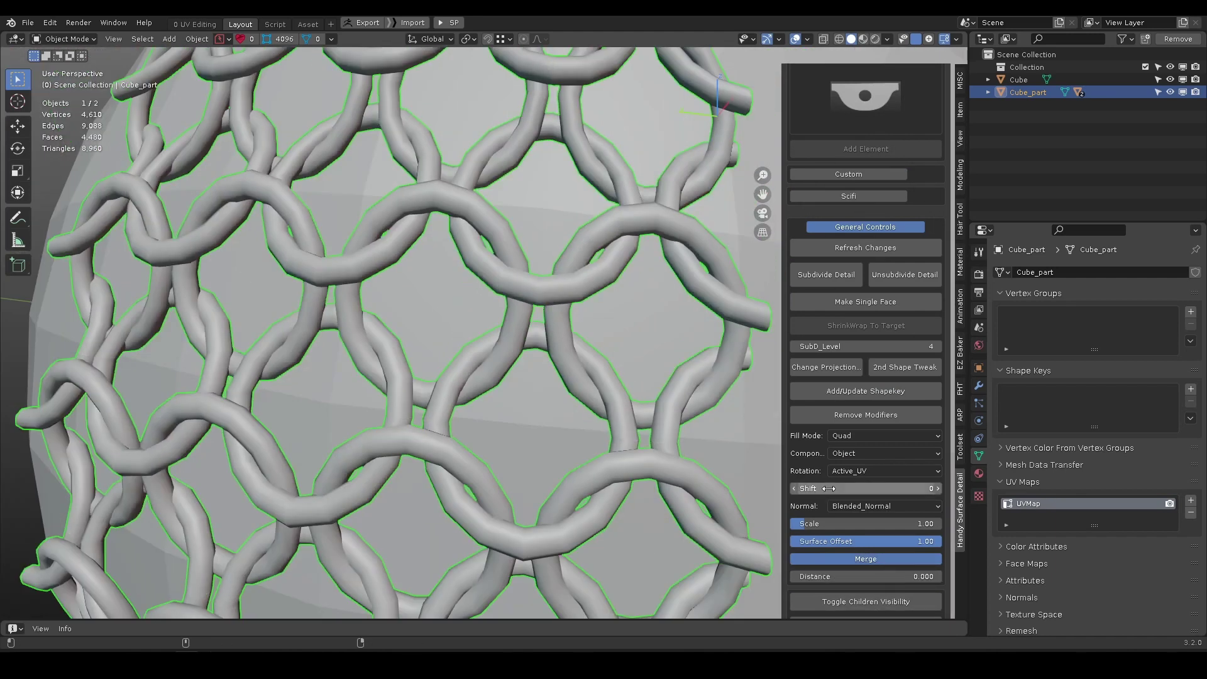
pyautogui.click(847, 549)
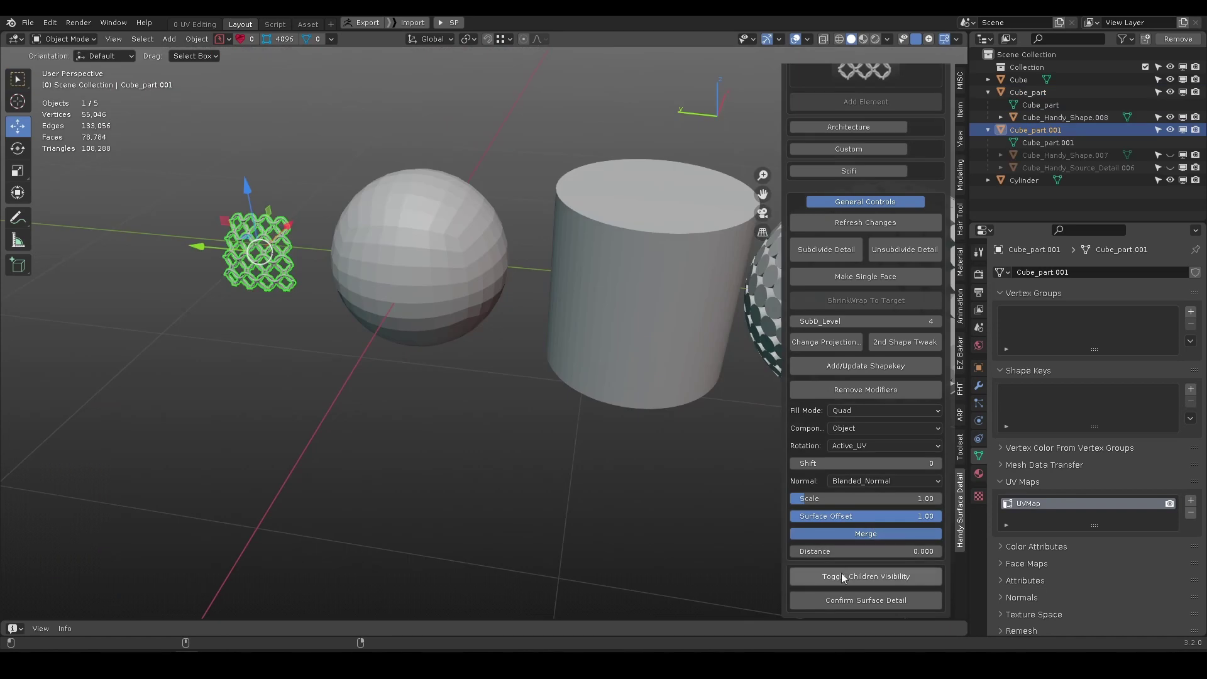
# Toggle children visibility for the chain-mail part, and repeat the toggle with all the scene's objects selected.
pyautogui.click(854, 577)
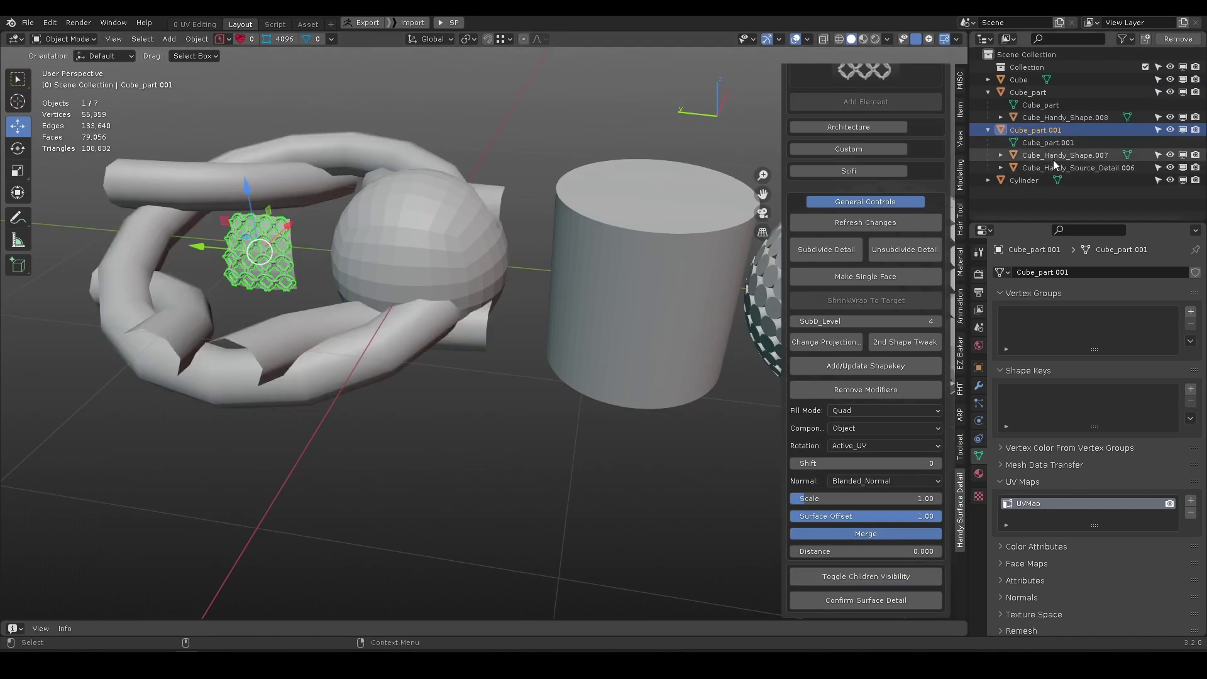
pyautogui.click(884, 577)
pyautogui.keyDown('shift'); pyautogui.moveTo(663, 464); pyautogui.dragTo(586, 470, button='middle'); pyautogui.keyUp('shift')
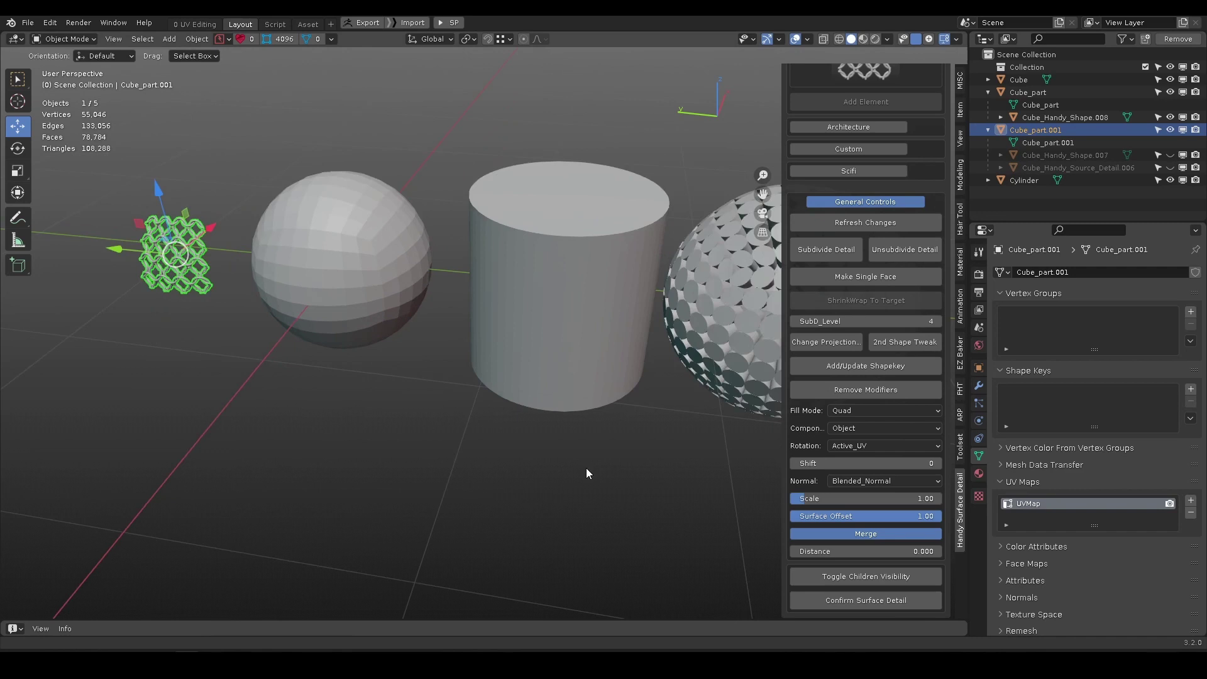
pyautogui.scroll(-4, 582, 468)
pyautogui.moveTo(231, 239); pyautogui.dragTo(752, 528)
pyautogui.click(864, 579)
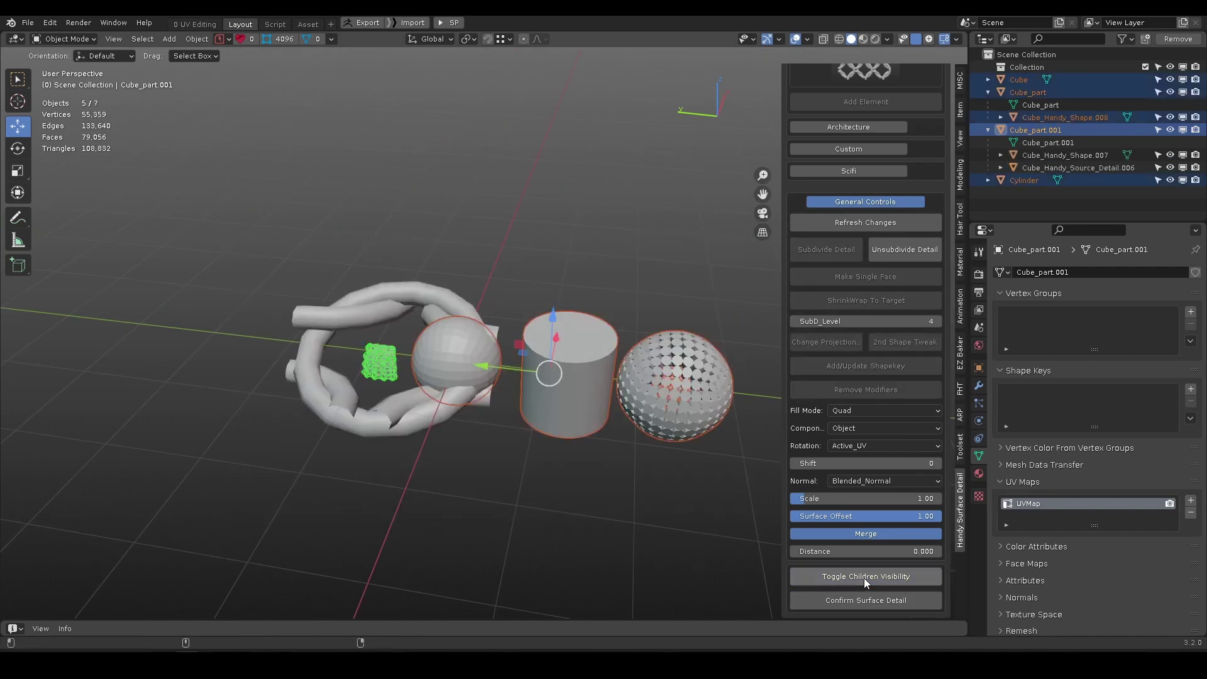
pyautogui.click(864, 578)
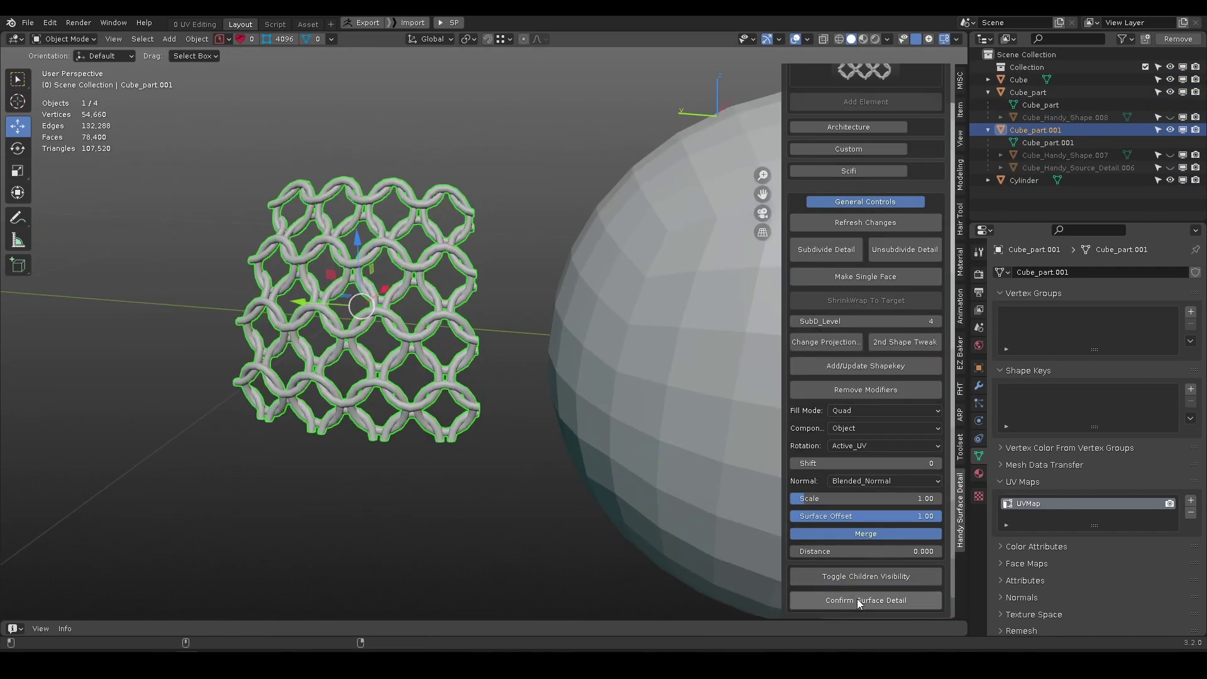
# Confirm the surface detail on the chain-mail part and check its final mesh up close in Edit Mode.
pyautogui.click(858, 598)
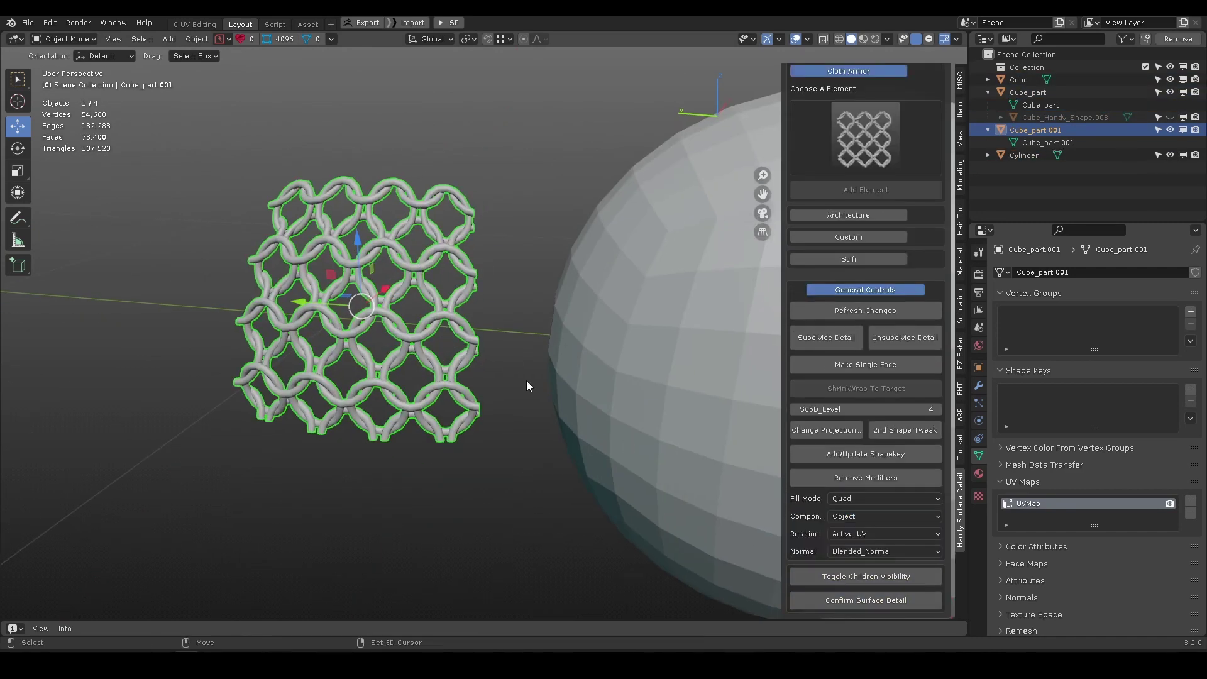
pyautogui.scroll(-3, 389, 339)
pyautogui.press('KP_Decimal')
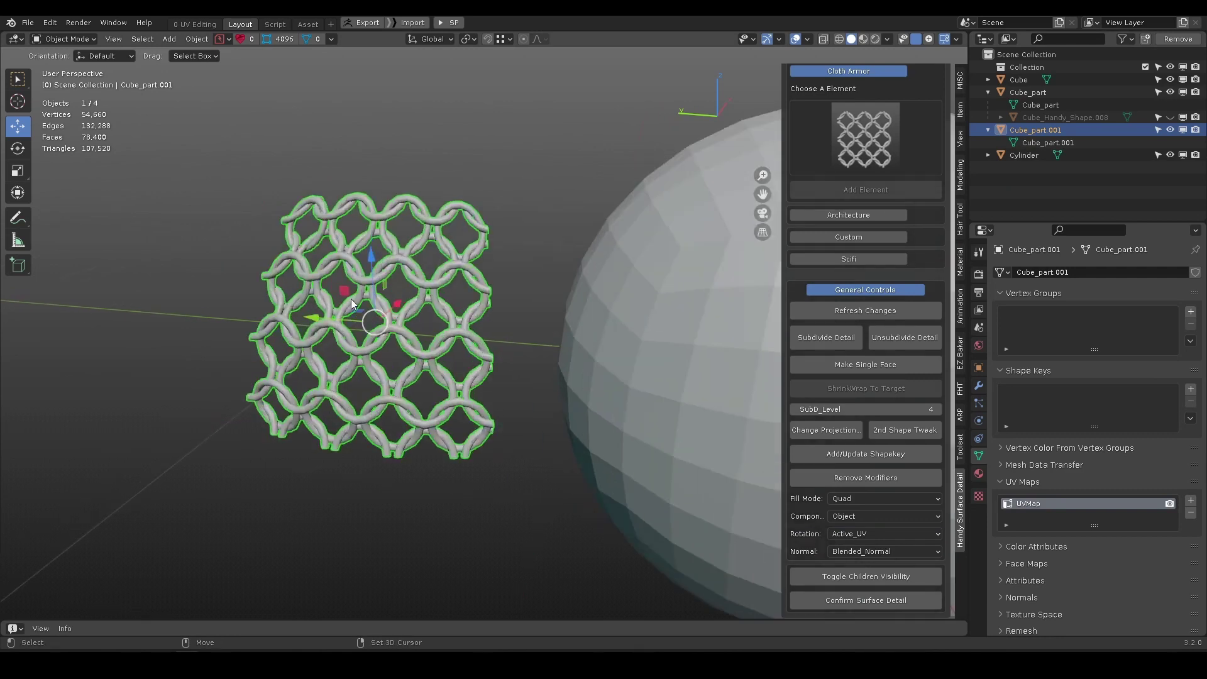
pyautogui.press('Tab')
pyautogui.press('Tab')
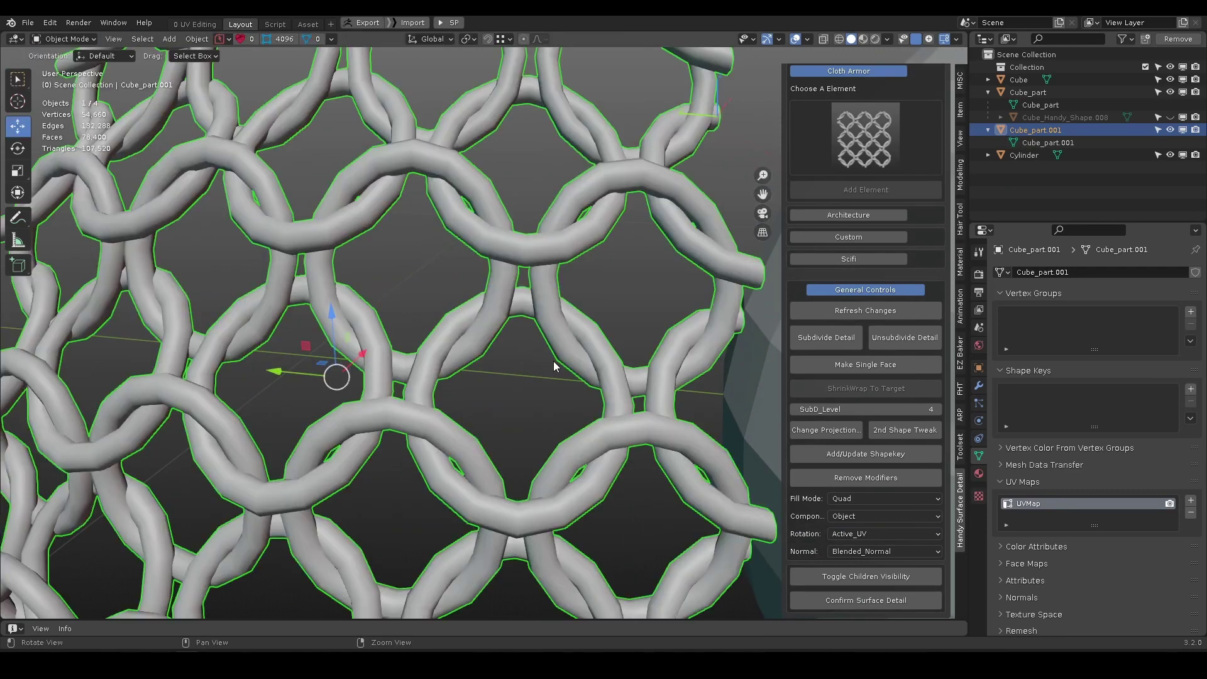
pyautogui.scroll(-5, 506, 380)
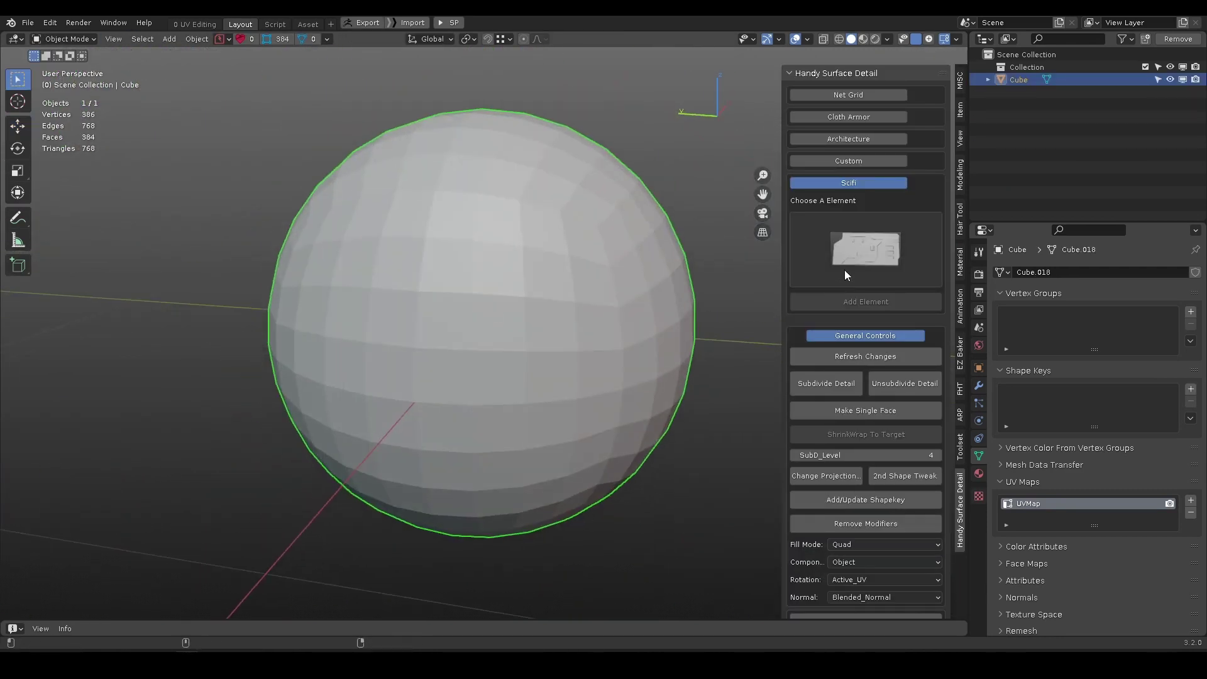
# Choose the bulky armour-like Scifi element and try to add it to an irregular face selection on the sphere.
pyautogui.click(859, 258)
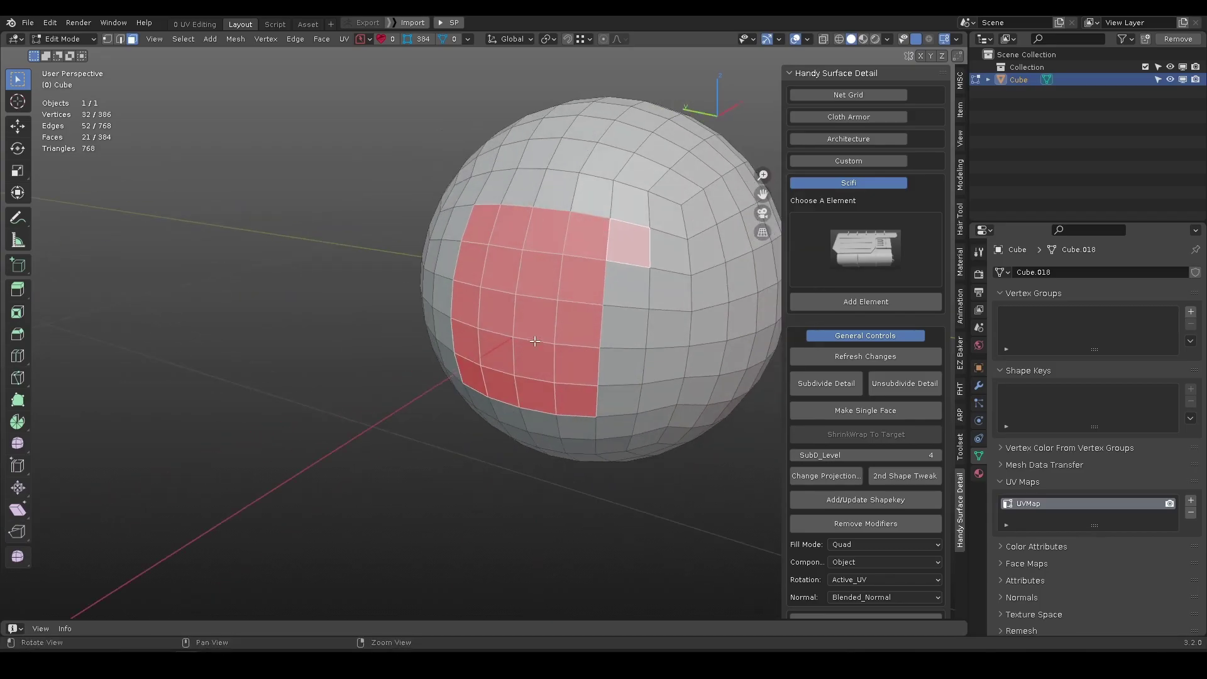
pyautogui.click(844, 302)
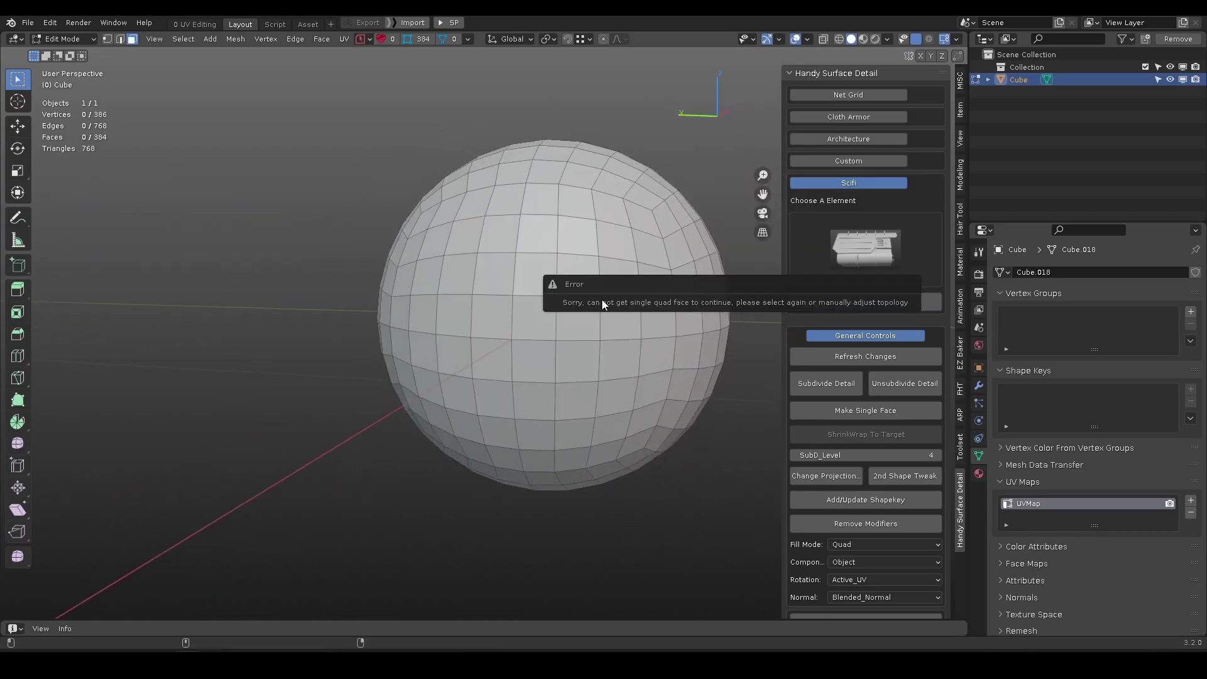
pyautogui.moveTo(569, 346); pyautogui.dragTo(593, 348, button='middle')
# Select a rectangular patch of sphere faces, four wide by three high, and add the Scifi element to it.
pyautogui.click(496, 320)
pyautogui.moveTo(513, 372); pyautogui.dragTo(510, 360, button='middle')
pyautogui.moveTo(508, 300); pyautogui.dragTo(594, 349)
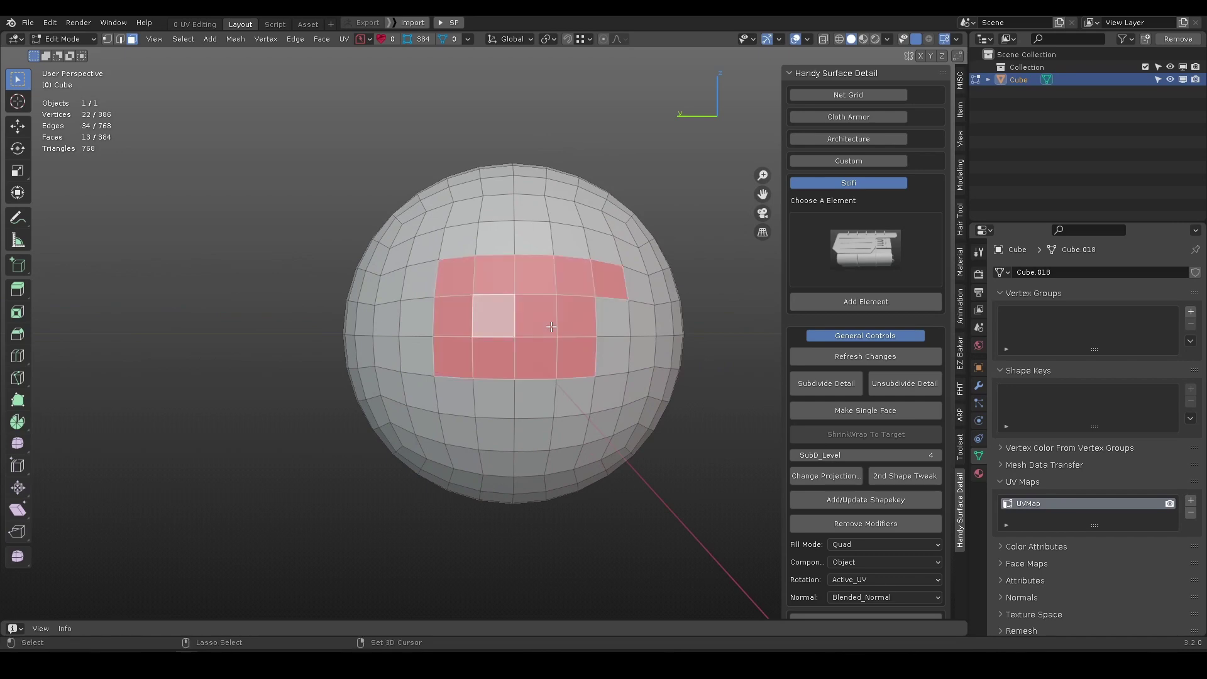
pyautogui.keyDown('alt'); pyautogui.moveTo(574, 291); pyautogui.dragTo(550, 313, button='middle'); pyautogui.keyUp('alt')
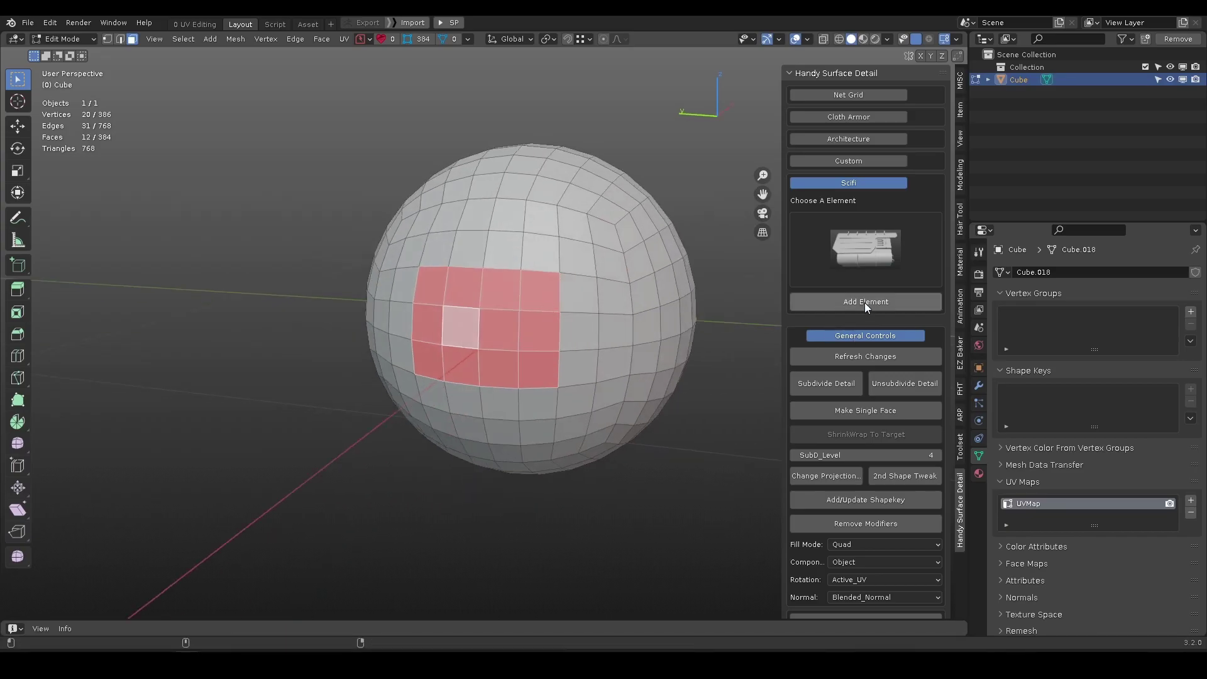
pyautogui.scroll(2, 538, 315)
pyautogui.moveTo(459, 304); pyautogui.dragTo(527, 183, button='middle')
pyautogui.keyDown('alt'); pyautogui.moveTo(403, 376); pyautogui.dragTo(430, 352); pyautogui.keyUp('alt')
# Edit the sphere again, select an 11-face patch around one of its corner poles, and try to add the Scifi element there.
pyautogui.click(436, 294)
pyautogui.press('Tab')
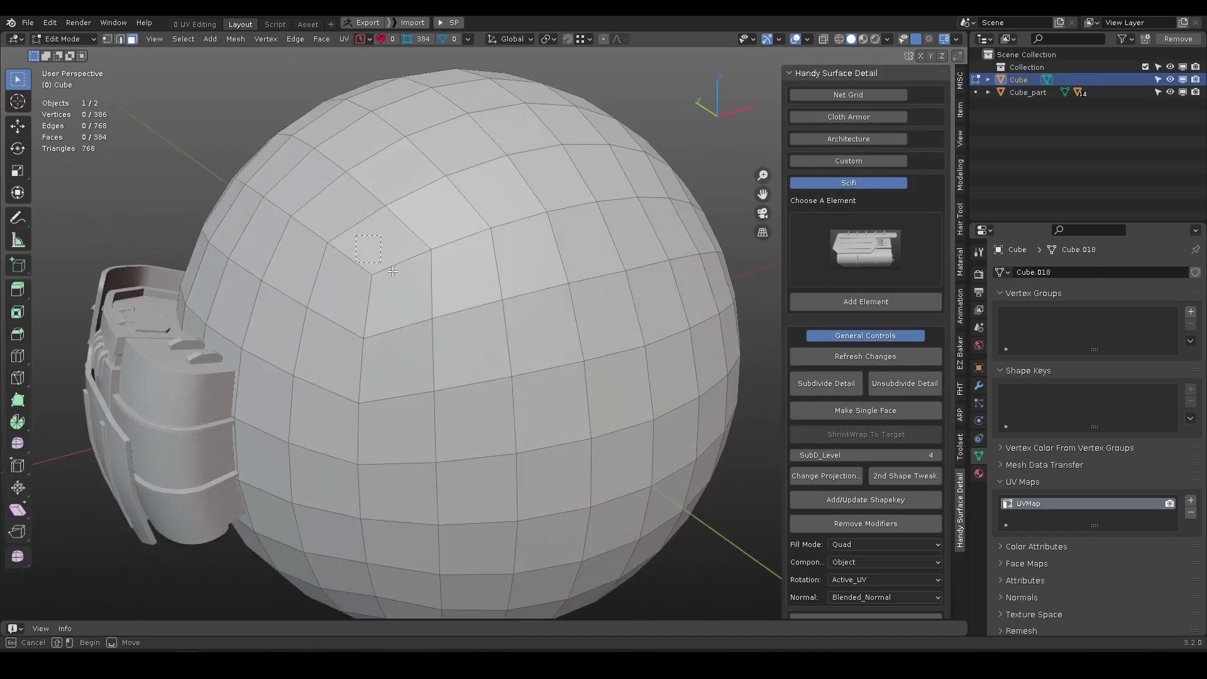
pyautogui.keyDown('alt'); pyautogui.moveTo(393, 272); pyautogui.dragTo(377, 276); pyautogui.keyUp('alt')
pyautogui.moveTo(324, 242); pyautogui.dragTo(503, 352)
pyautogui.keyDown('shift'); pyautogui.click(469, 202); pyautogui.keyUp('shift')
pyautogui.keyDown('alt'); pyautogui.moveTo(468, 203); pyautogui.dragTo(536, 176); pyautogui.keyUp('alt')
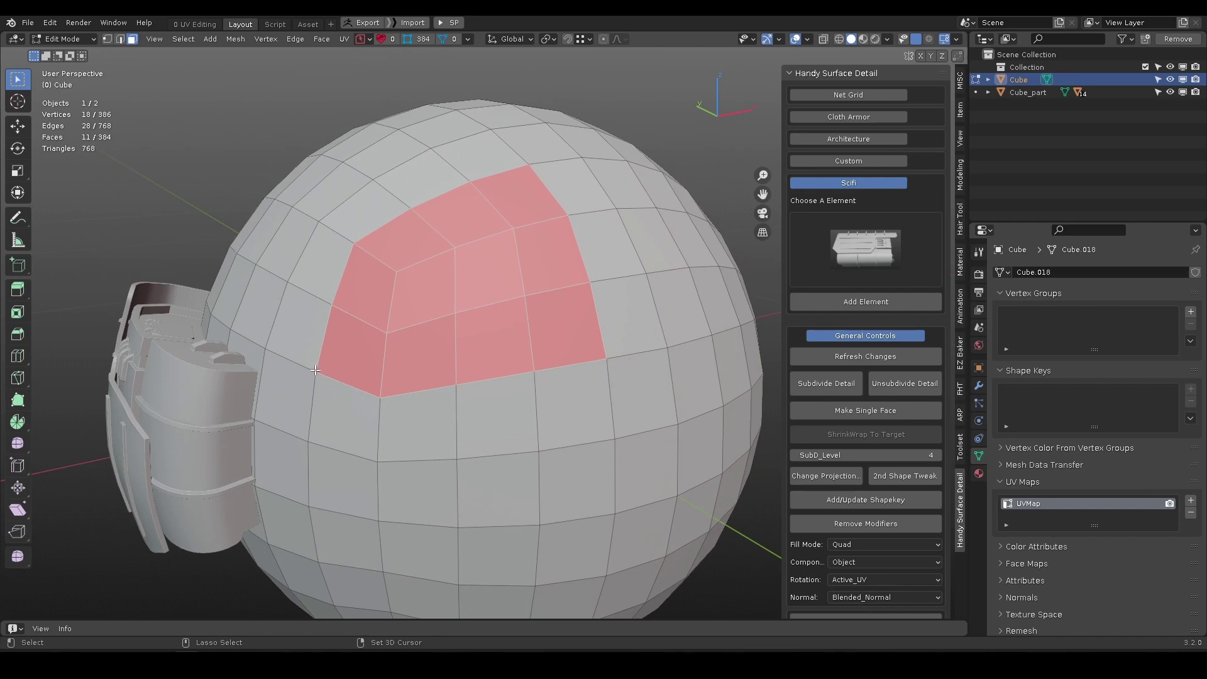
pyautogui.press('1')
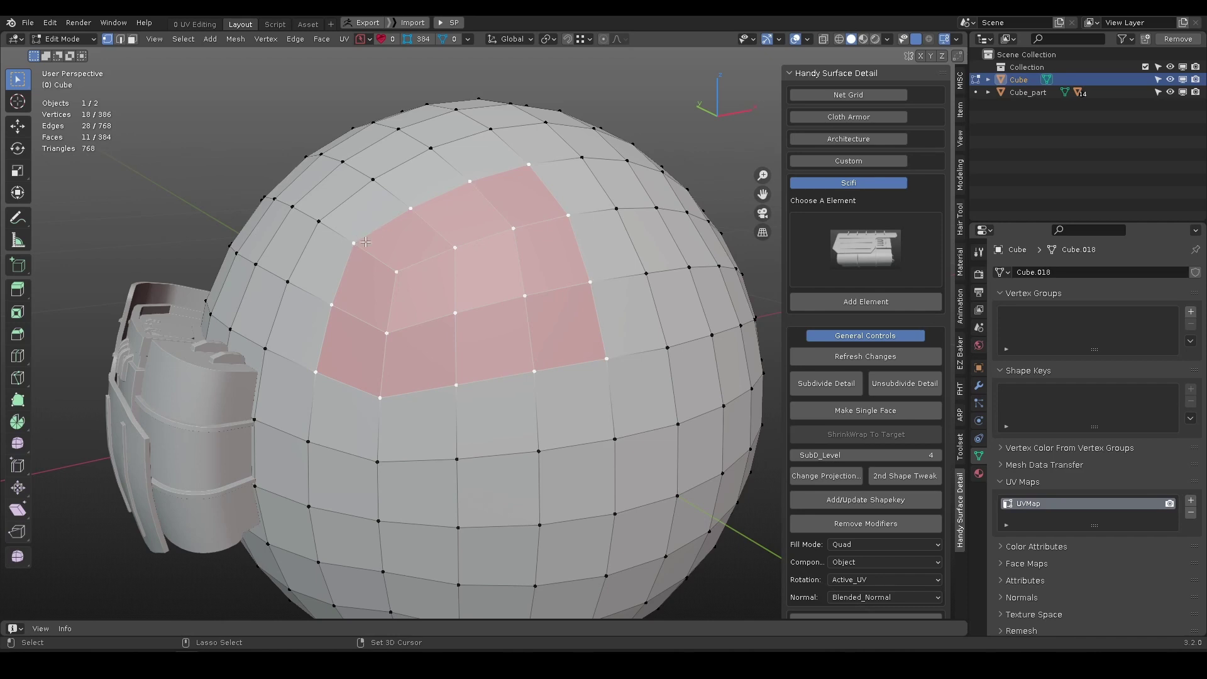
pyautogui.click(866, 302)
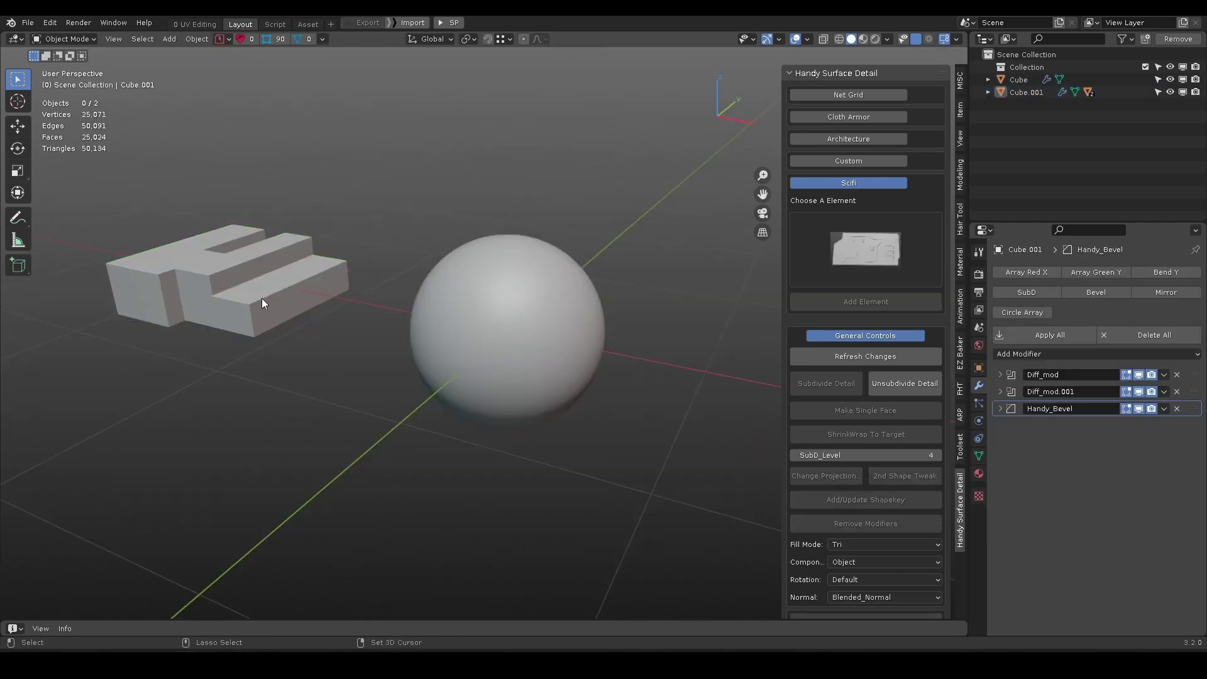
# Select the stepped block beside the smooth sphere and inspect its shape.
pyautogui.click(262, 303)
pyautogui.press('KP_Divide')
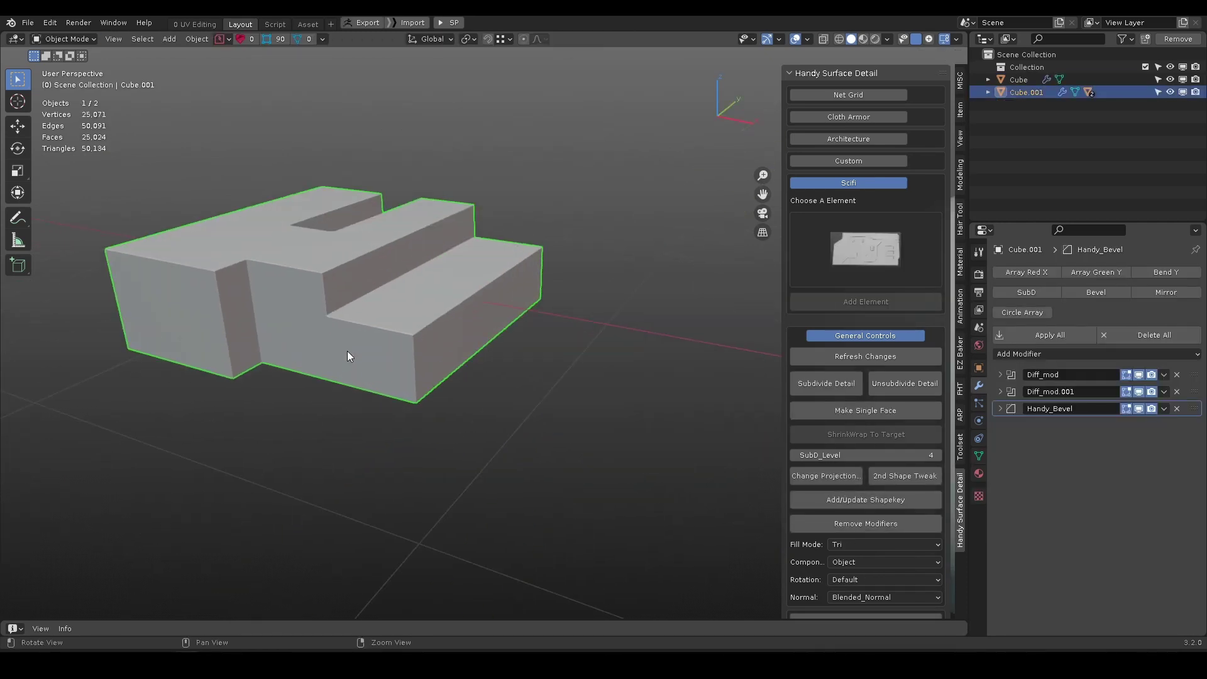
pyautogui.press('KP_Divide')
pyautogui.scroll(-2, 498, 379)
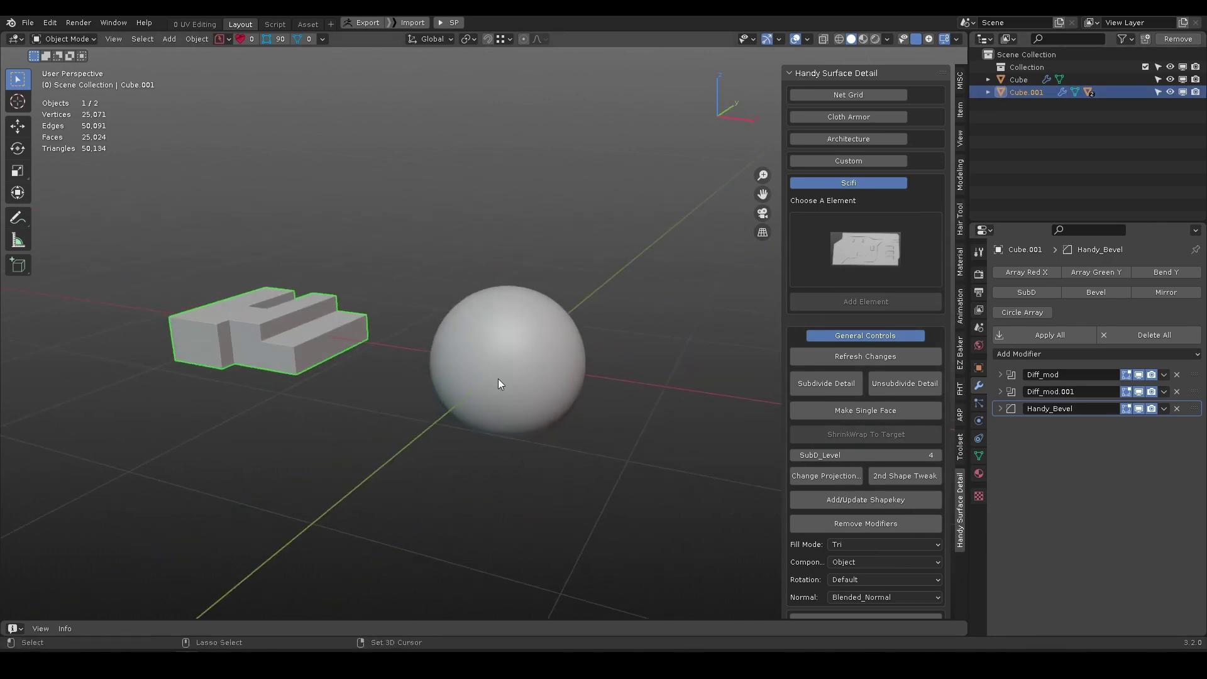
# Add the smooth sphere to the selection, select a patch of its faces four wide by seven high, and add the element.
pyautogui.keyDown('shift'); pyautogui.click(496, 396); pyautogui.keyUp('shift')
pyautogui.scroll(3, 497, 398)
pyautogui.press('Tab')
pyautogui.keyDown('alt'); pyautogui.moveTo(497, 397); pyautogui.dragTo(428, 322); pyautogui.keyUp('alt')
pyautogui.moveTo(500, 436); pyautogui.dragTo(500, 436)
pyautogui.moveTo(500, 436); pyautogui.dragTo(394, 334, button='middle')
pyautogui.keyDown('alt'); pyautogui.moveTo(394, 333); pyautogui.dragTo(391, 333); pyautogui.keyUp('alt')
pyautogui.keyDown('ctrl'); pyautogui.moveTo(360, 260); pyautogui.dragTo(371, 303); pyautogui.keyUp('ctrl')
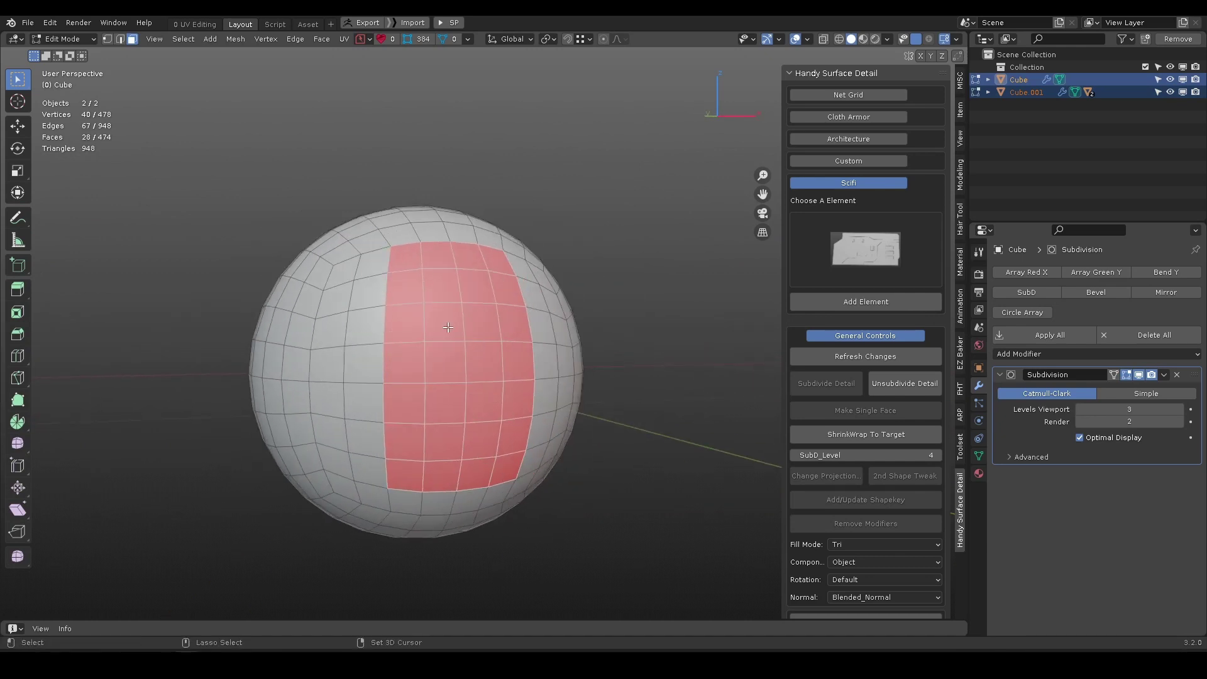
pyautogui.keyDown('alt'); pyautogui.moveTo(497, 289); pyautogui.dragTo(456, 313); pyautogui.keyUp('alt')
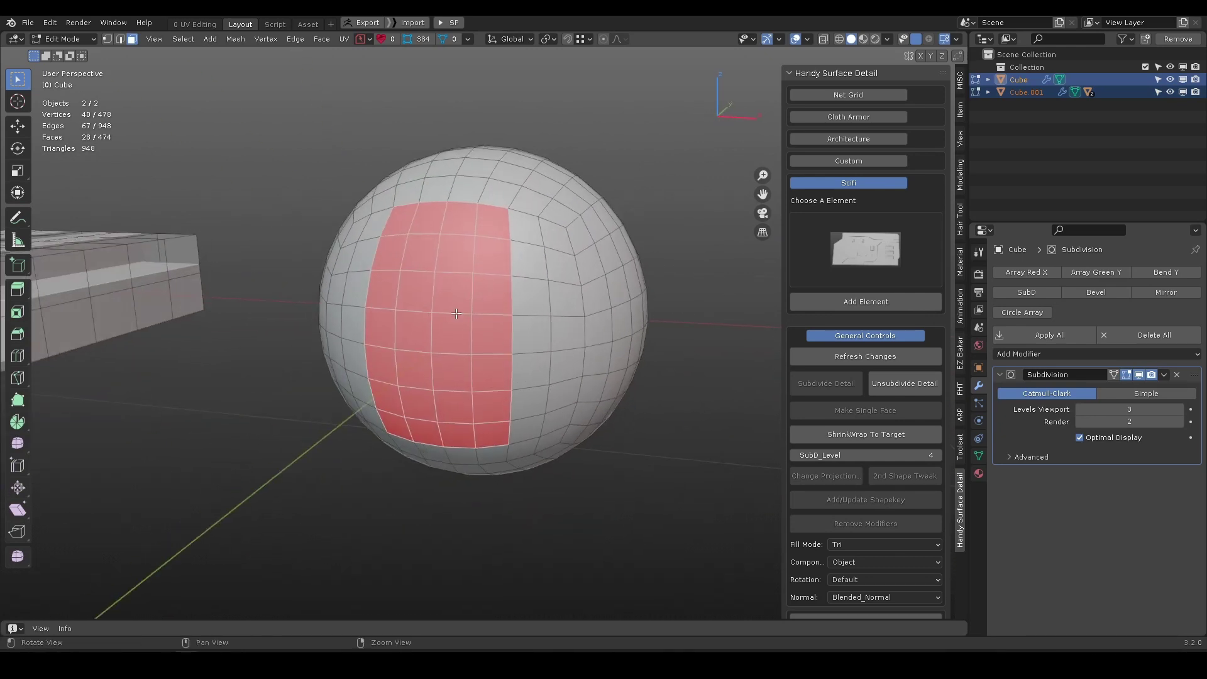
pyautogui.click(857, 301)
# Set the detail's SubD_Level to 2, lower it to 1, and raise it back to 4 to compare the curvature.
pyautogui.moveTo(484, 338); pyautogui.dragTo(406, 343, button='middle')
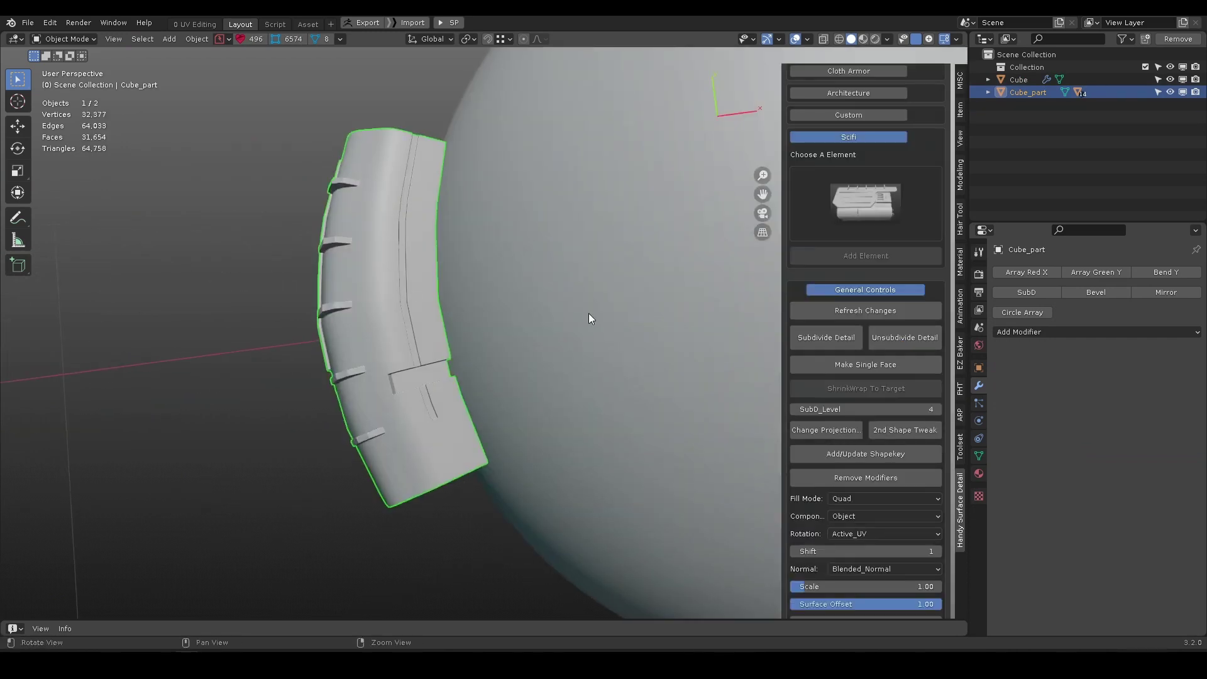
pyautogui.doubleClick(907, 409)
pyautogui.write('2')
pyautogui.press('Return')
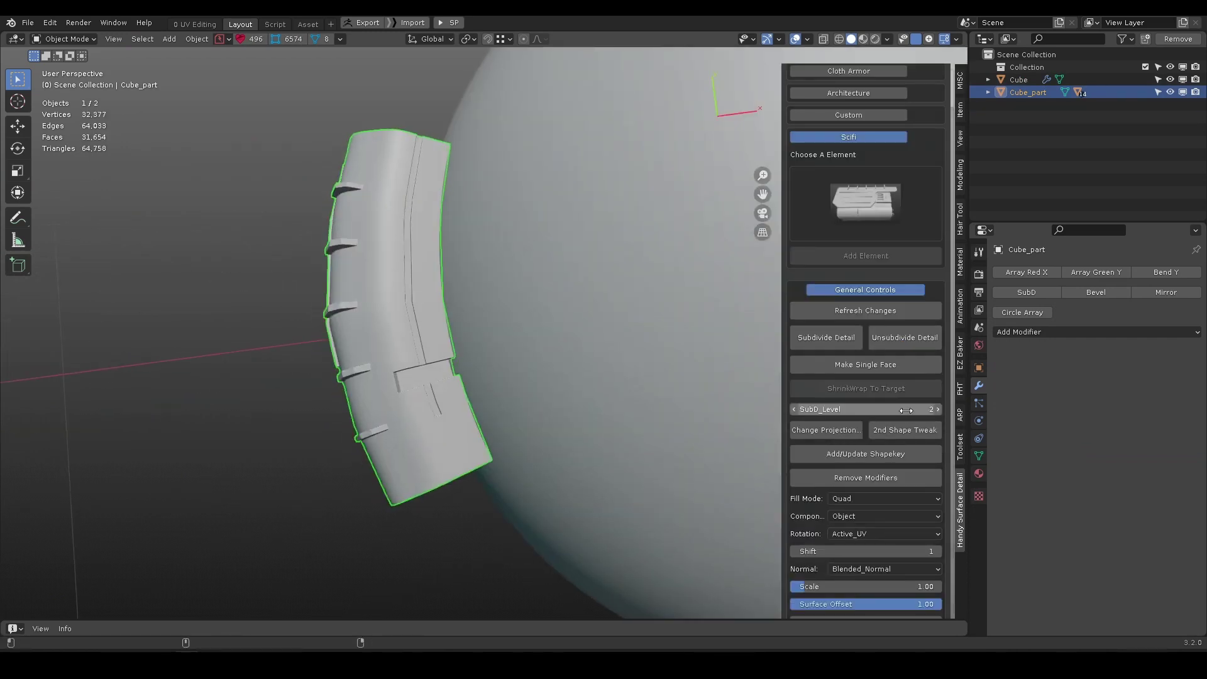
pyautogui.moveTo(391, 313); pyautogui.dragTo(478, 295, button='middle')
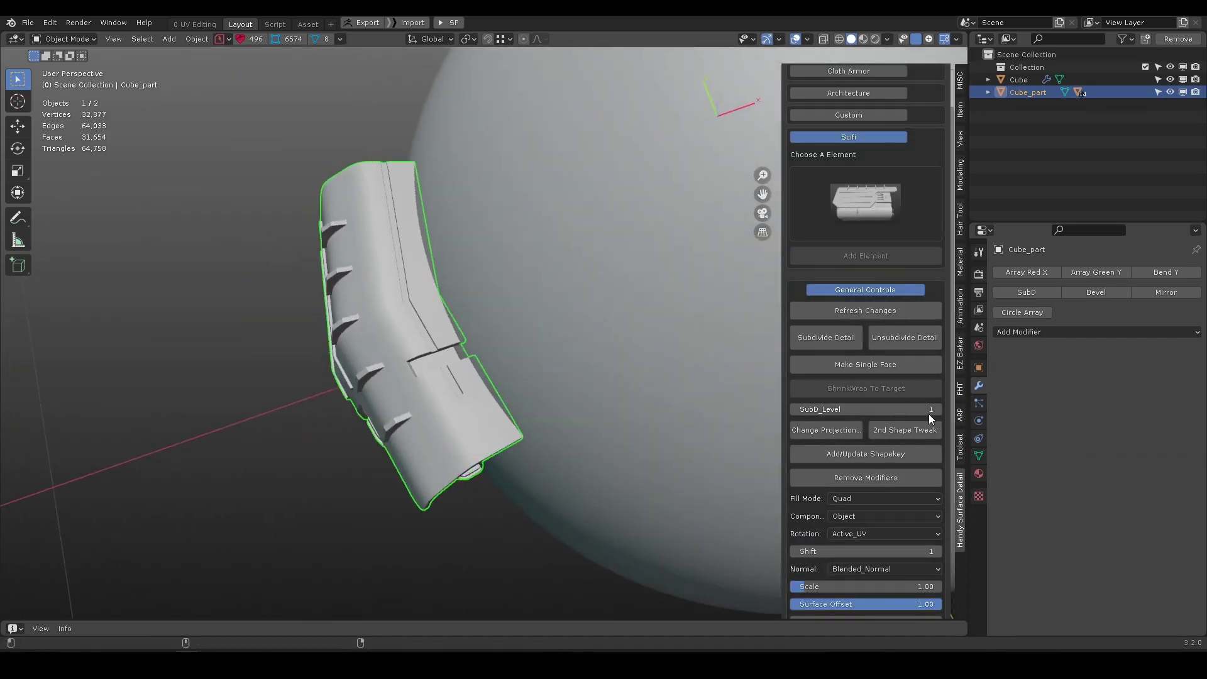
pyautogui.click(937, 410)
pyautogui.click(937, 410)
# Unhide Cube_Handy_Source_Detail under Cube_part and move it well clear of the sphere.
pyautogui.moveTo(362, 371); pyautogui.dragTo(601, 429, button='middle')
pyautogui.scroll(-4, 386, 381)
pyautogui.click(989, 93)
pyautogui.click(1171, 131)
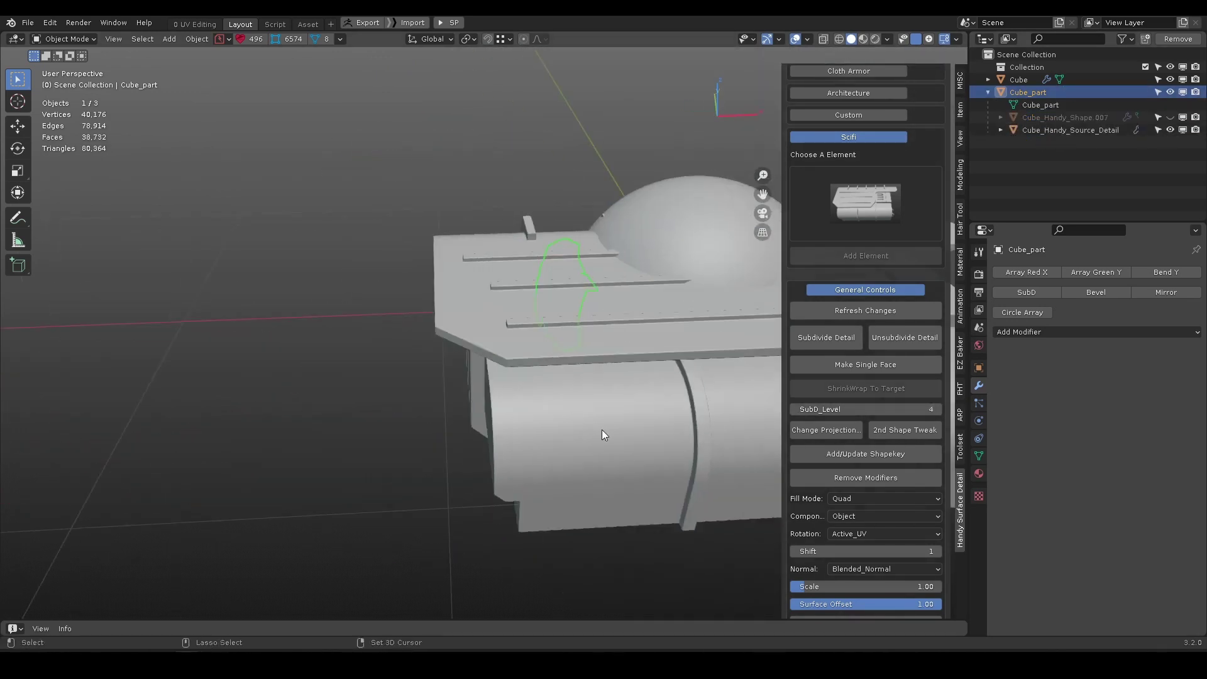
pyautogui.scroll(-4, 602, 429)
pyautogui.click(591, 380)
pyautogui.press('w')
pyautogui.moveTo(603, 339); pyautogui.dragTo(220, 355)
pyautogui.scroll(3, 459, 320)
pyautogui.keyDown('shift'); pyautogui.moveTo(220, 356); pyautogui.dragTo(469, 343, button='middle'); pyautogui.keyUp('shift')
pyautogui.press('q')
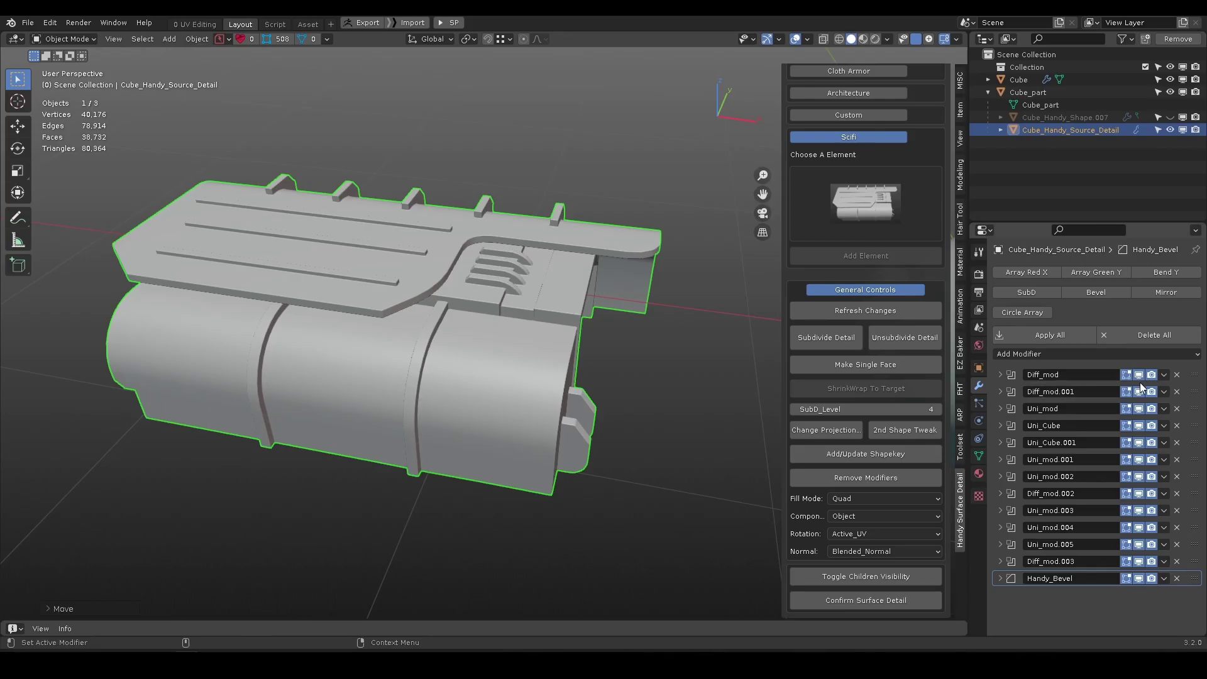
# Switch off the viewport display of the source detail's modifiers and re-enable them in sequence to examine how it is built.
pyautogui.moveTo(1141, 382); pyautogui.dragTo(1141, 466)
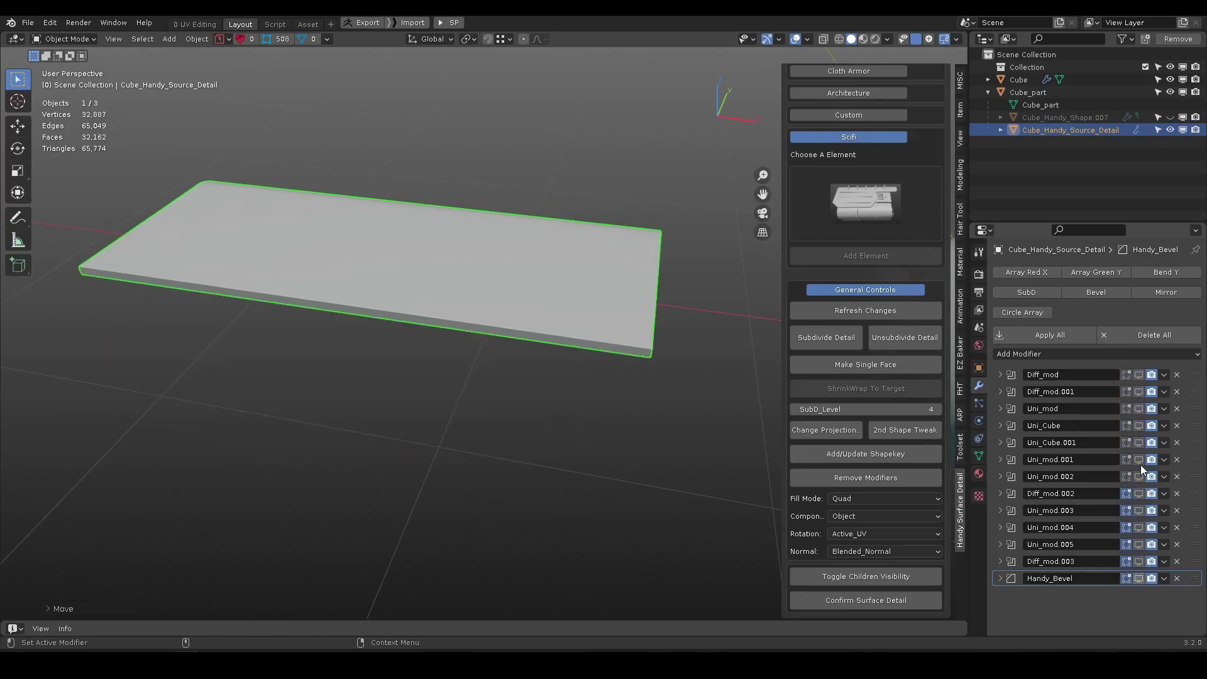
pyautogui.moveTo(494, 385); pyautogui.dragTo(660, 377, button='middle')
pyautogui.click(1140, 375)
pyautogui.moveTo(415, 298); pyautogui.dragTo(425, 335, button='middle')
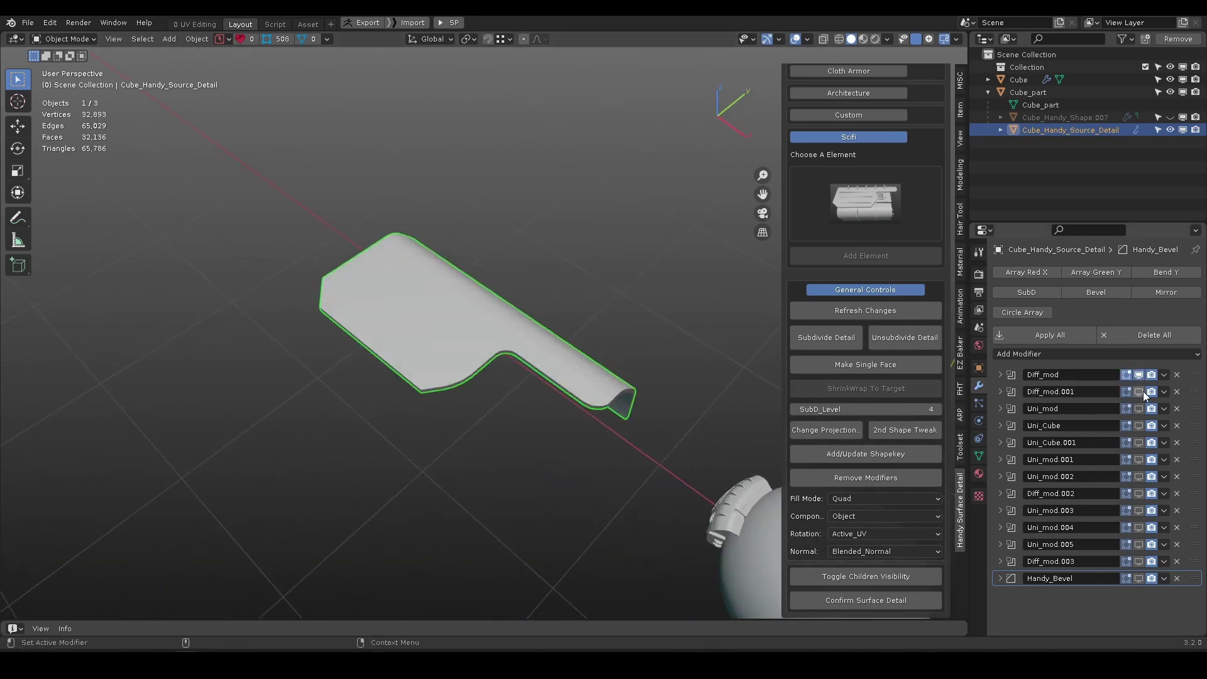
pyautogui.moveTo(1141, 429); pyautogui.dragTo(1139, 453)
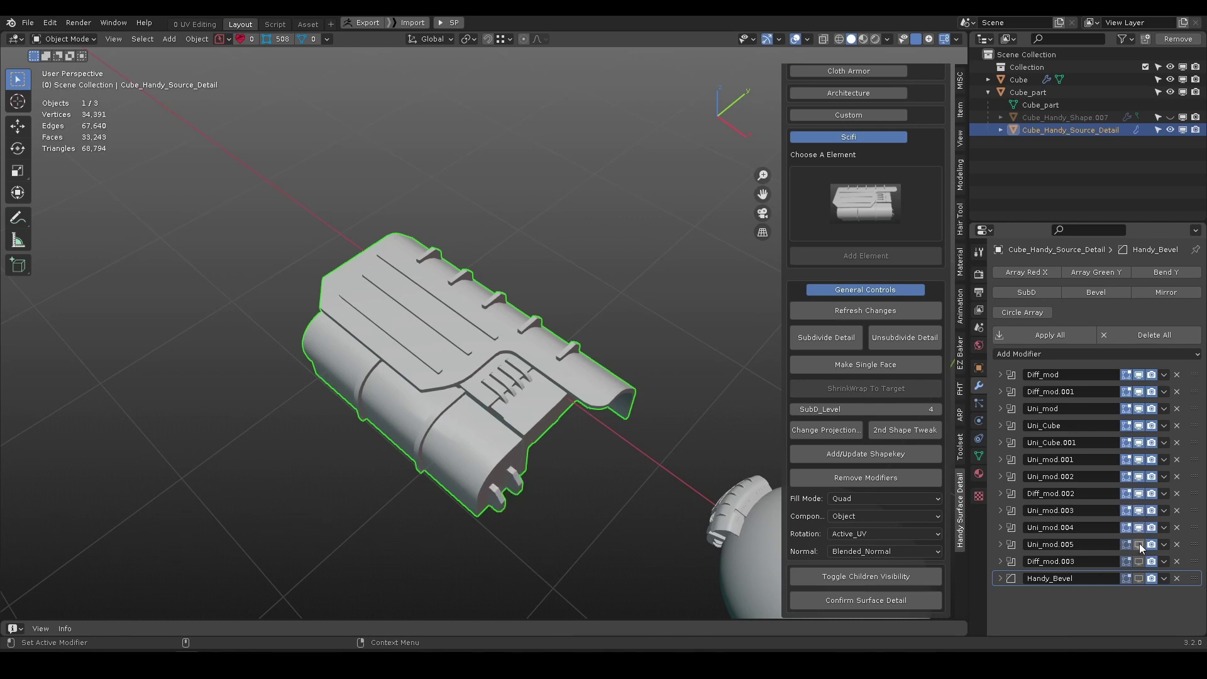
pyautogui.click(1140, 562)
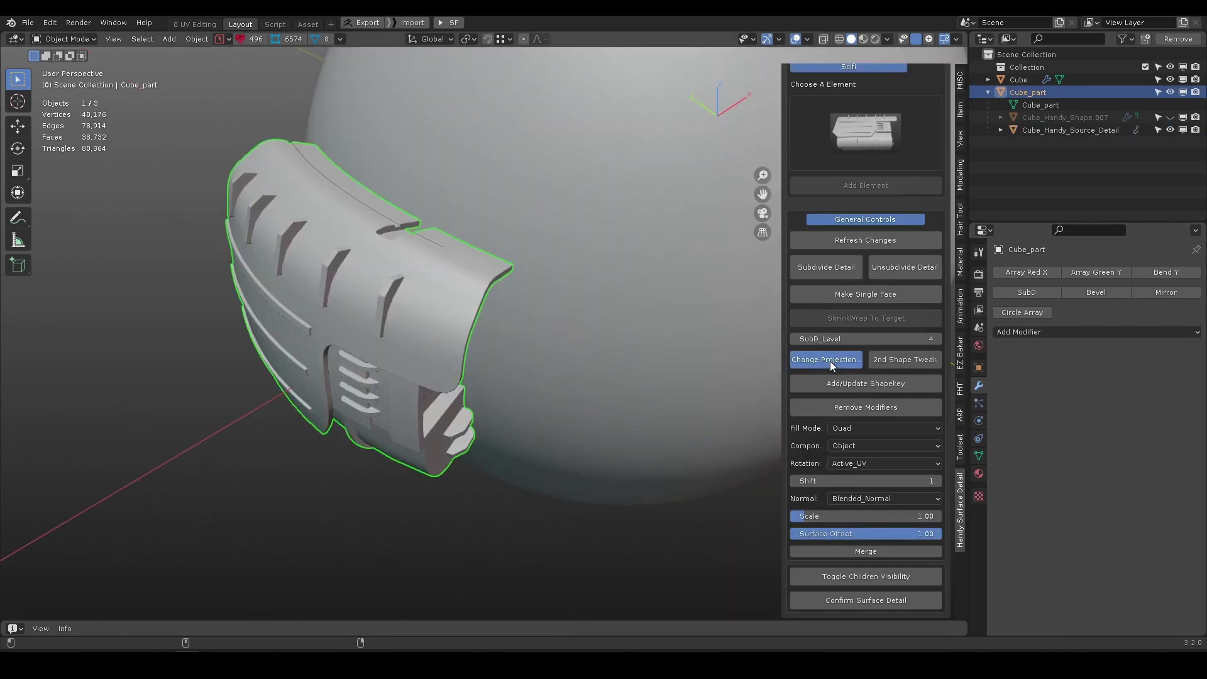
# Switch Cube_part between projection methods with Change Projection and compare how the detail wraps around the sphere.
pyautogui.click(830, 361)
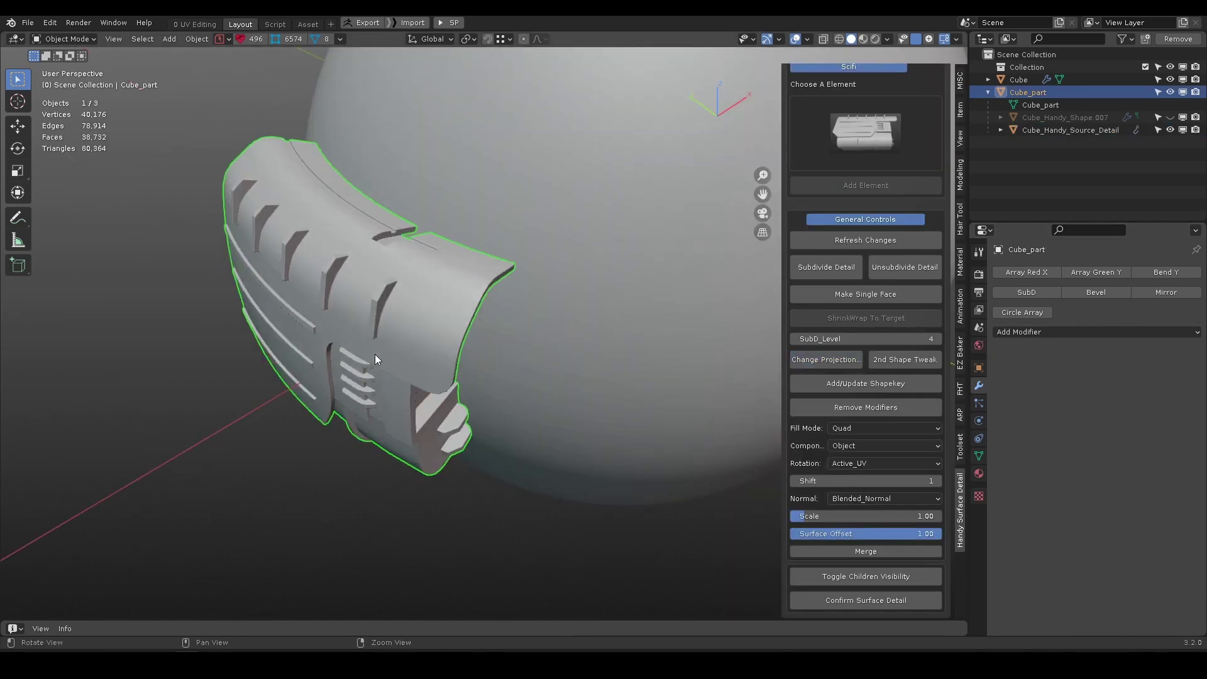
pyautogui.moveTo(374, 353); pyautogui.dragTo(312, 189, button='middle')
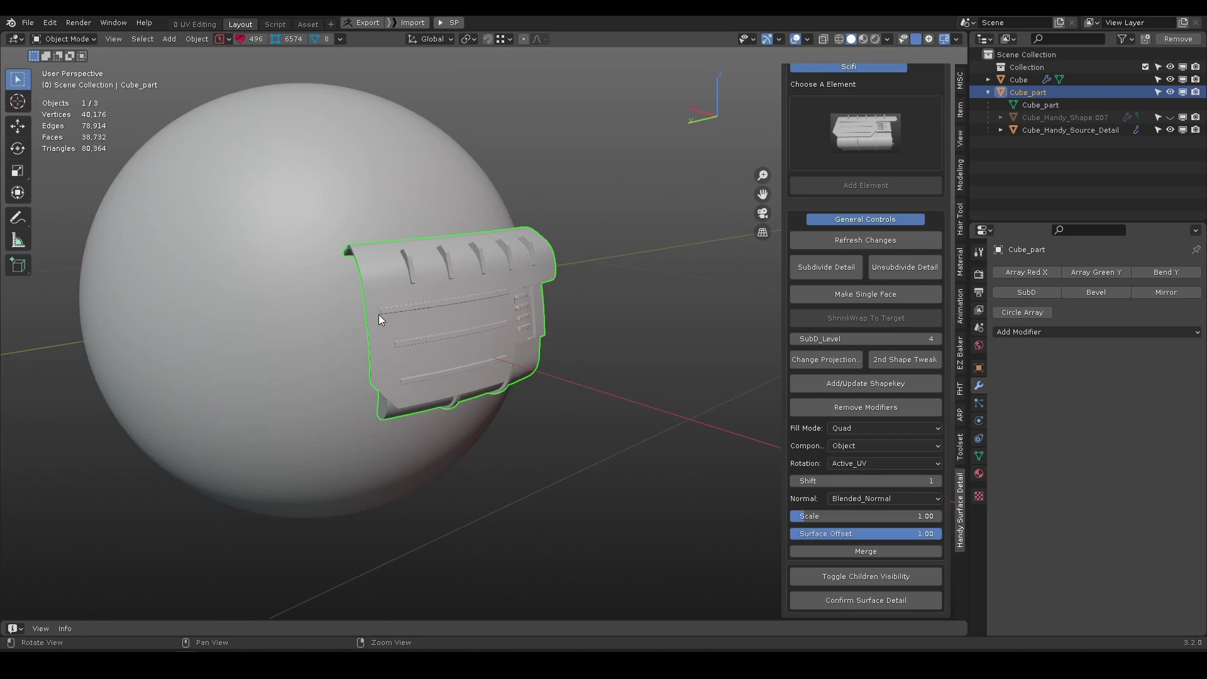
pyautogui.click(832, 363)
pyautogui.click(832, 363)
pyautogui.click(834, 363)
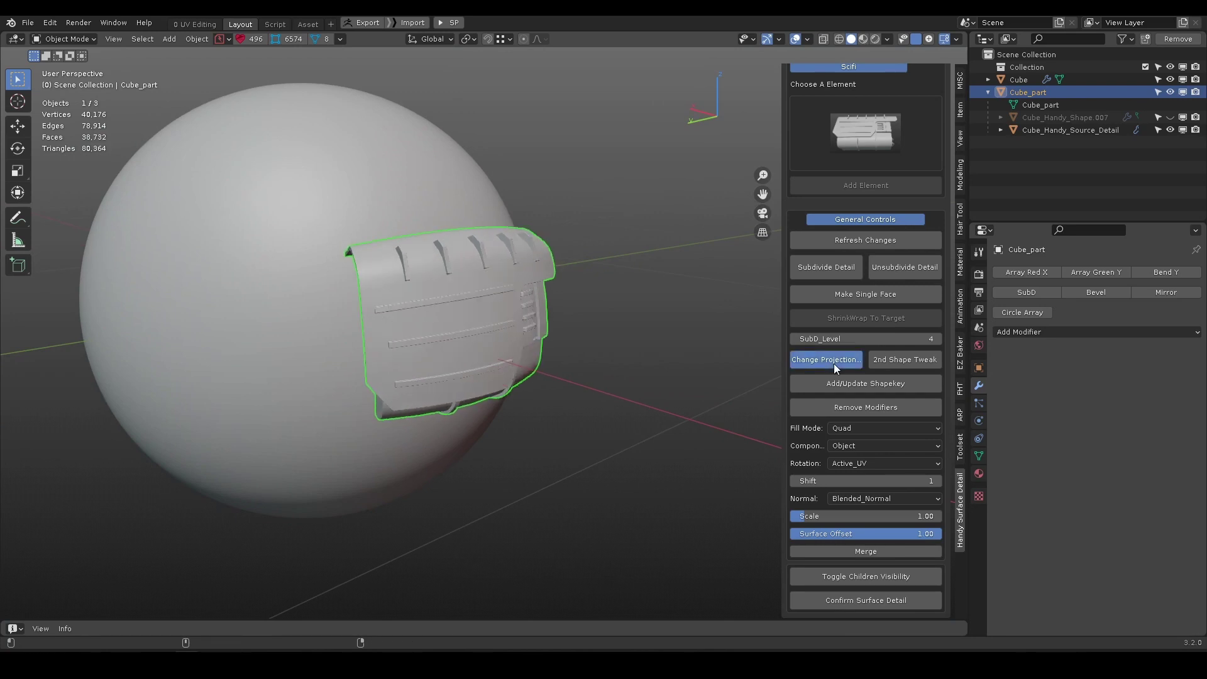
# Inspect the Cube_Handy_Shape.007 face in Edit Mode with X-ray, and create a second tweak shape with 2nd Shape Tweak.
pyautogui.press('Tab')
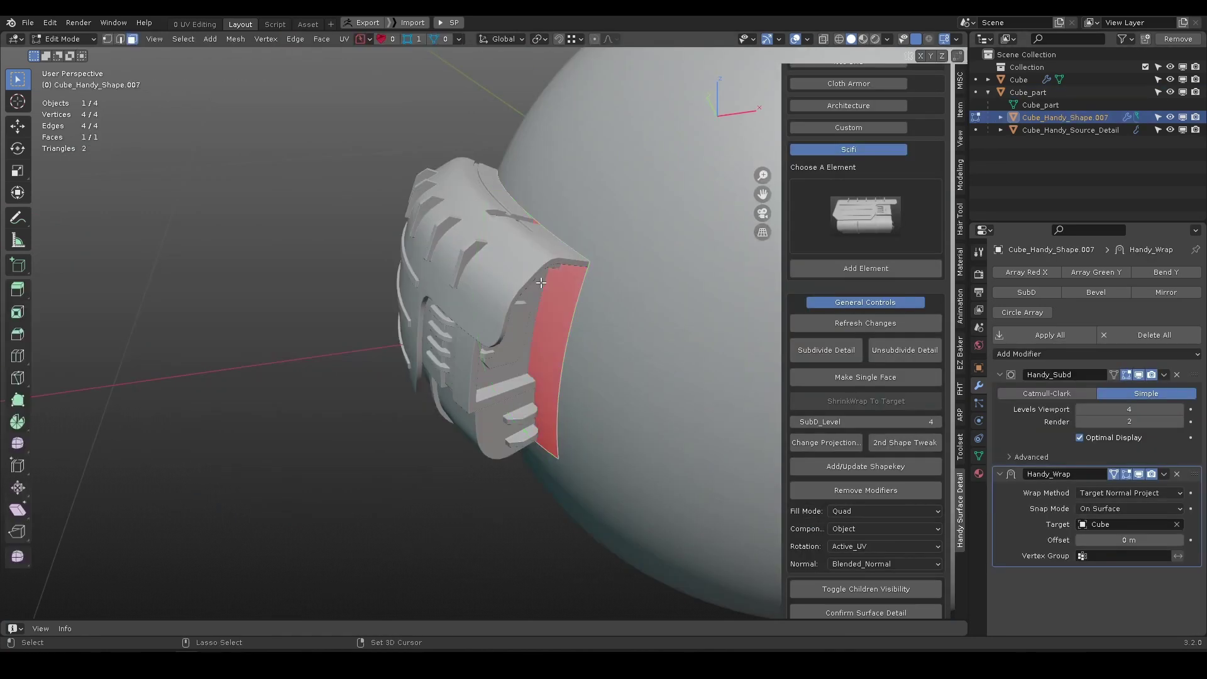
pyautogui.hotkey('alt', 'z')
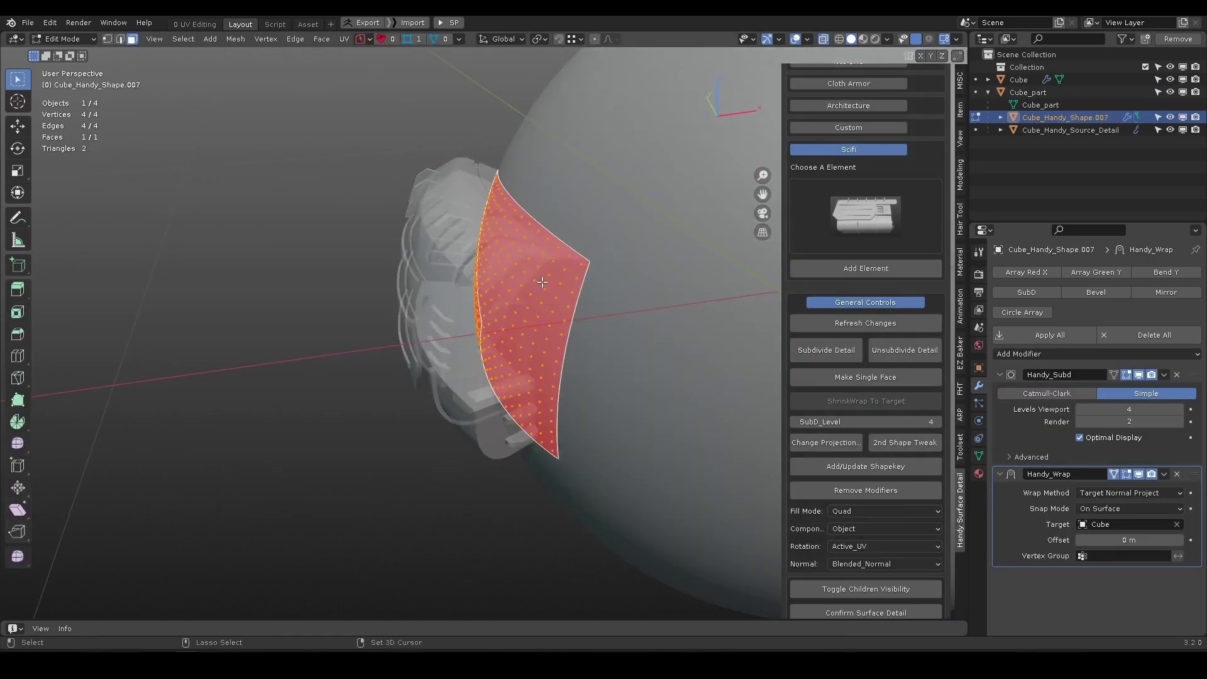
pyautogui.keyDown('alt'); pyautogui.moveTo(542, 280); pyautogui.dragTo(508, 267); pyautogui.keyUp('alt')
pyautogui.moveTo(508, 267); pyautogui.dragTo(446, 249, button='middle')
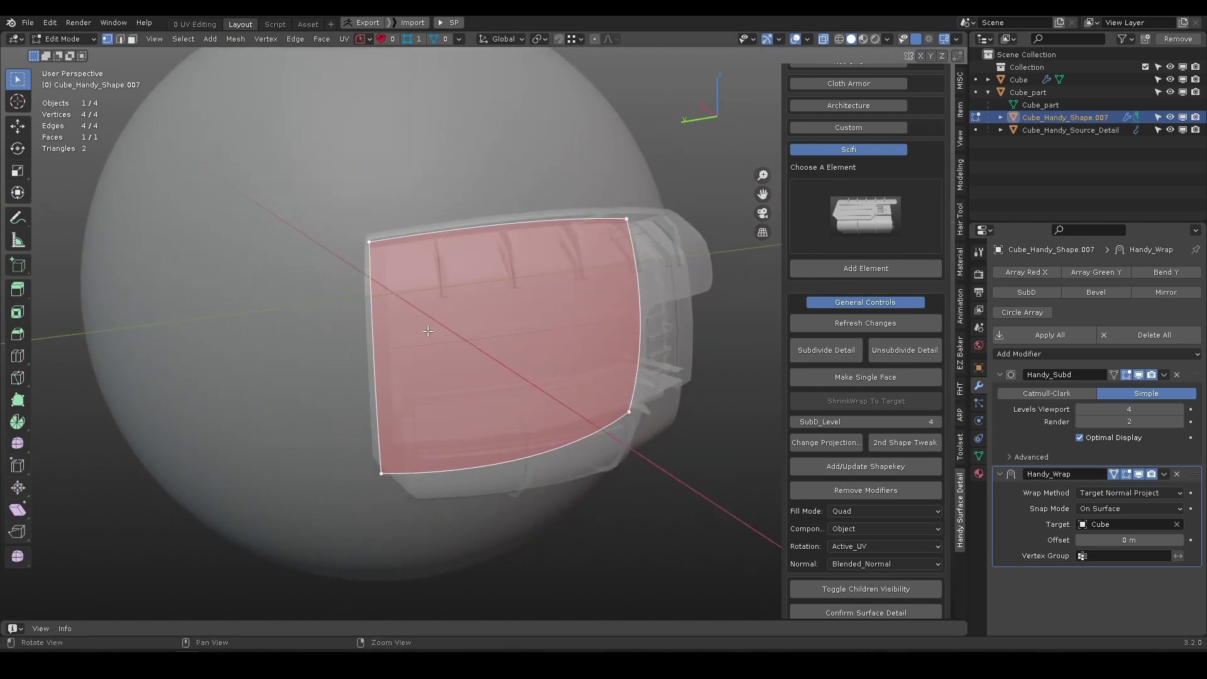
pyautogui.click(904, 443)
pyautogui.click(1044, 145)
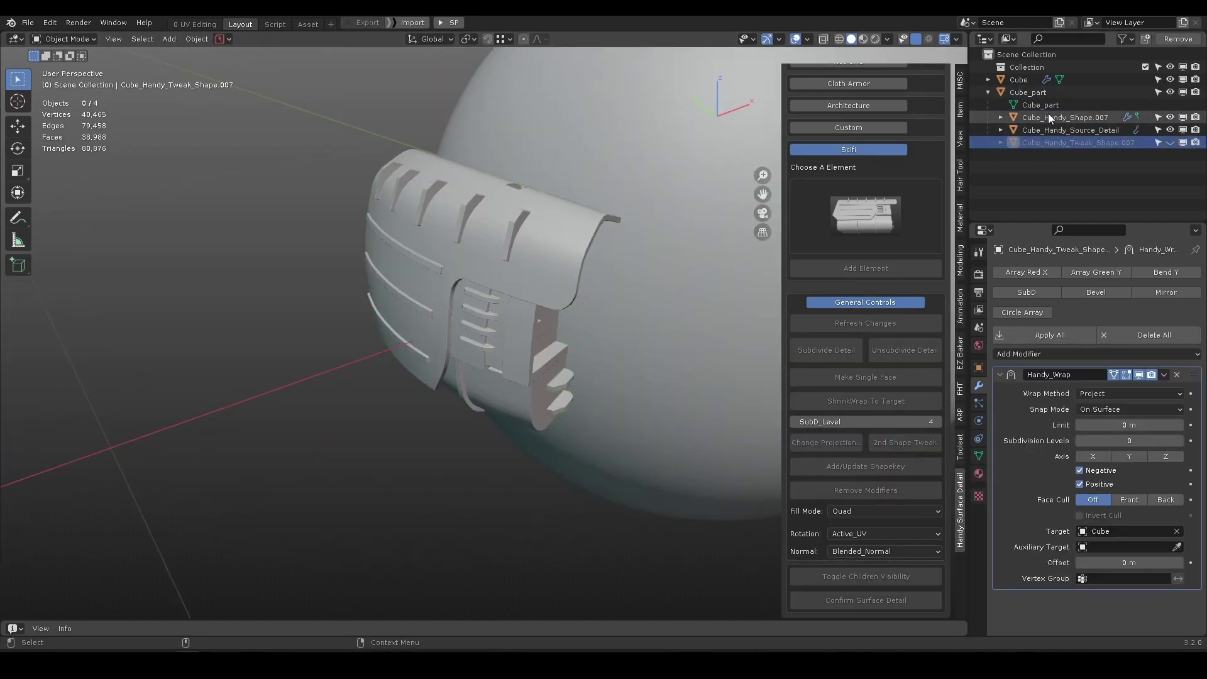
# Review the modifiers on Cube_Handy_Shape.007, including Handy_Deform, alongside Cube_Handy_Tweak_Shape.007.
pyautogui.click(1077, 118)
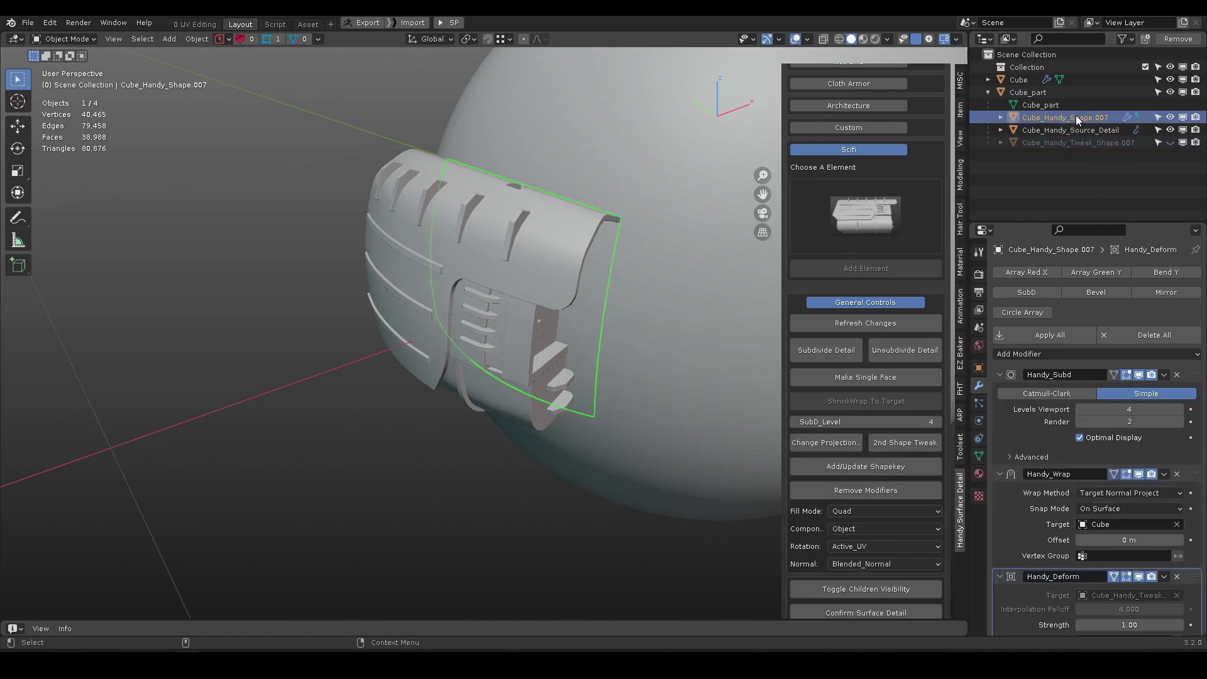
pyautogui.scroll(-2, 1043, 486)
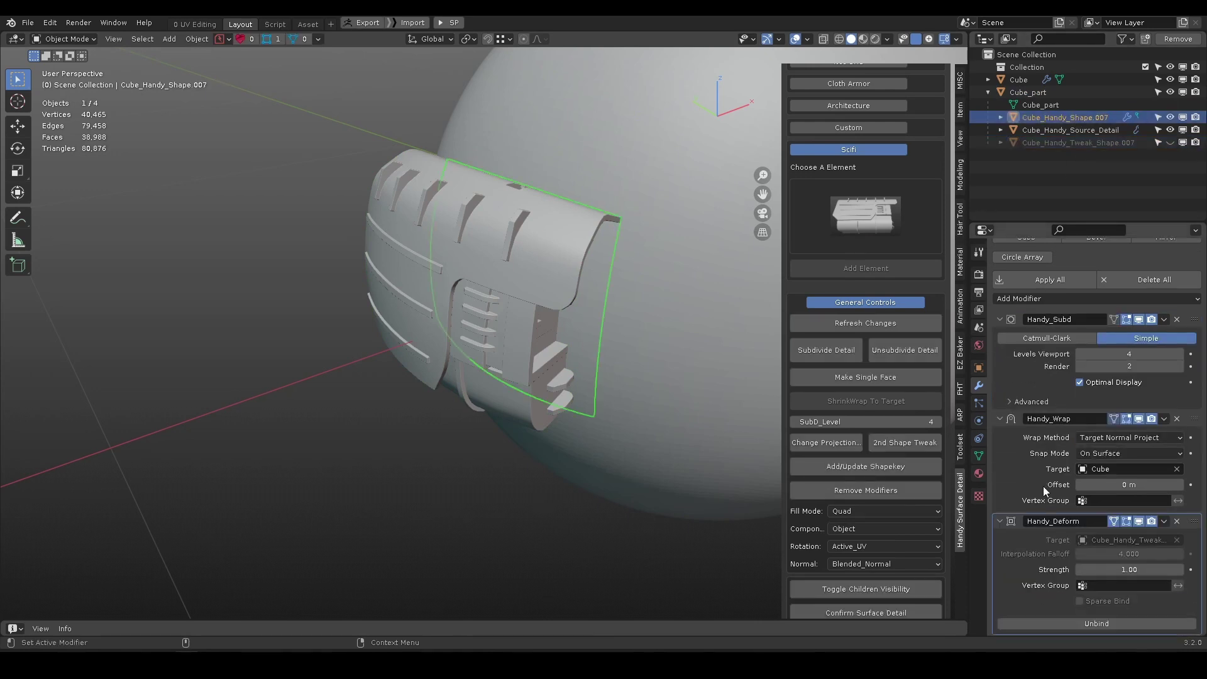
pyautogui.click(1066, 141)
pyautogui.click(1086, 116)
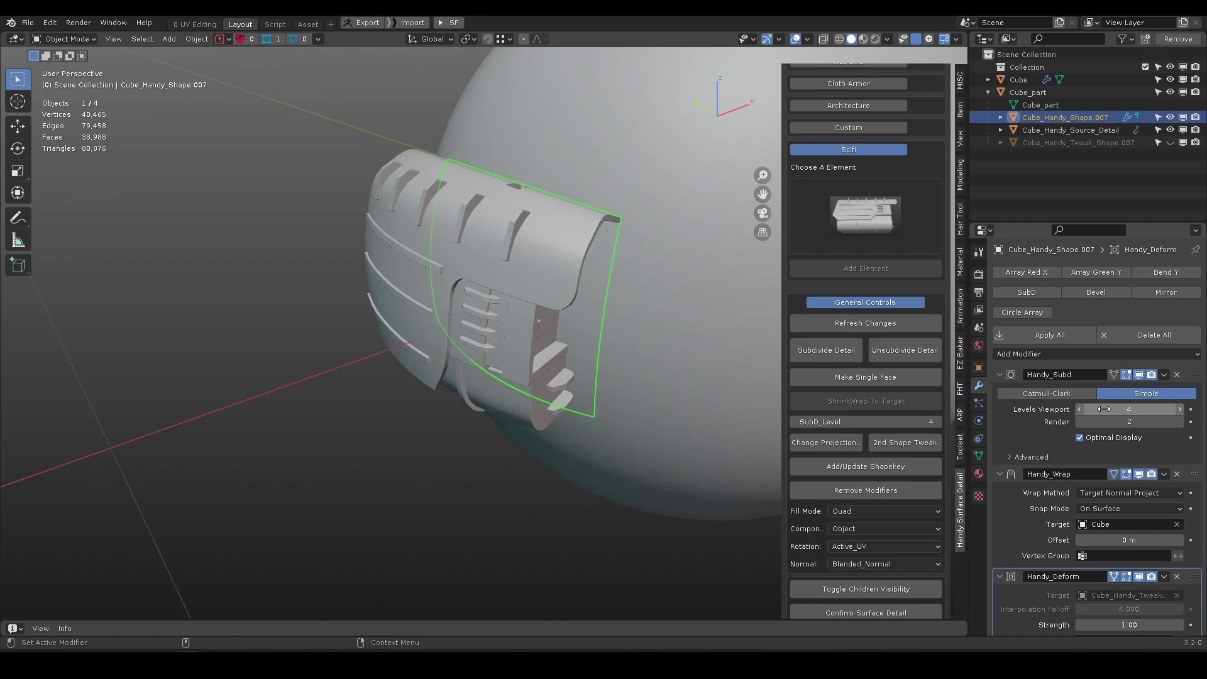
# Hide Cube_Handy_Shape.007, unhide Cube_Handy_Tweak_Shape.007, and open the tweak shape in Edit Mode with X-ray on.
pyautogui.click(1170, 117)
pyautogui.click(1171, 143)
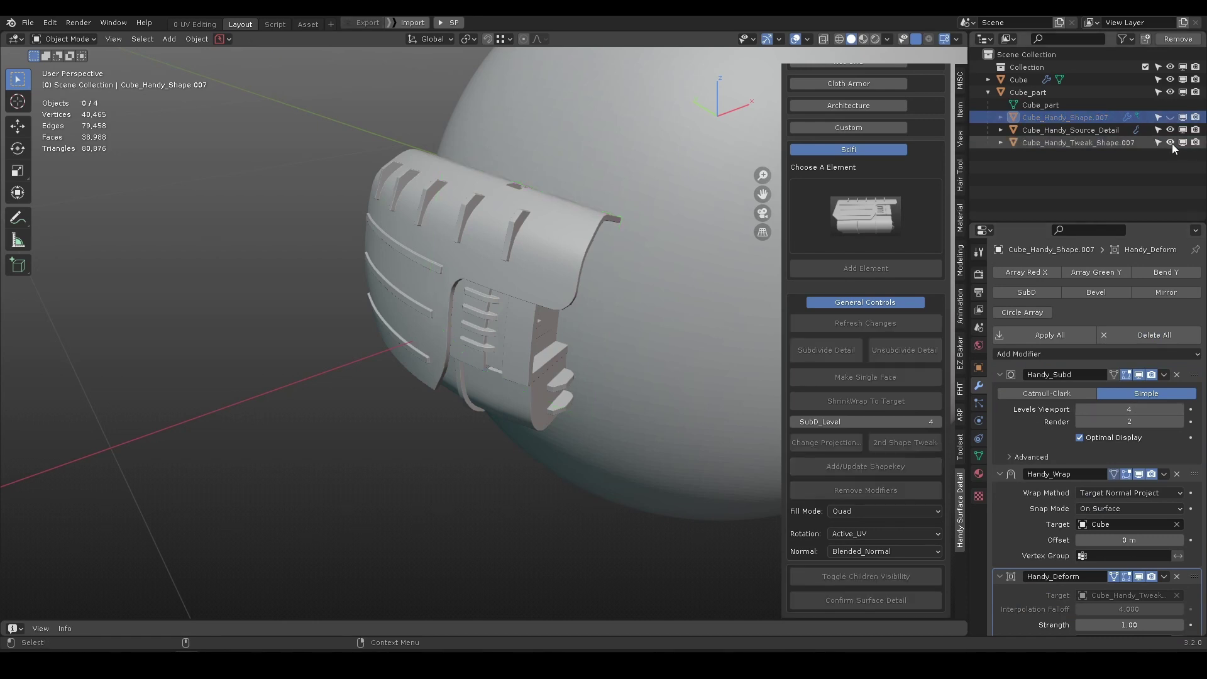
pyautogui.click(1100, 143)
pyautogui.press('Tab')
pyautogui.hotkey('alt', 'z')
pyautogui.keyDown('alt'); pyautogui.moveTo(575, 295); pyautogui.dragTo(666, 261); pyautogui.keyUp('alt')
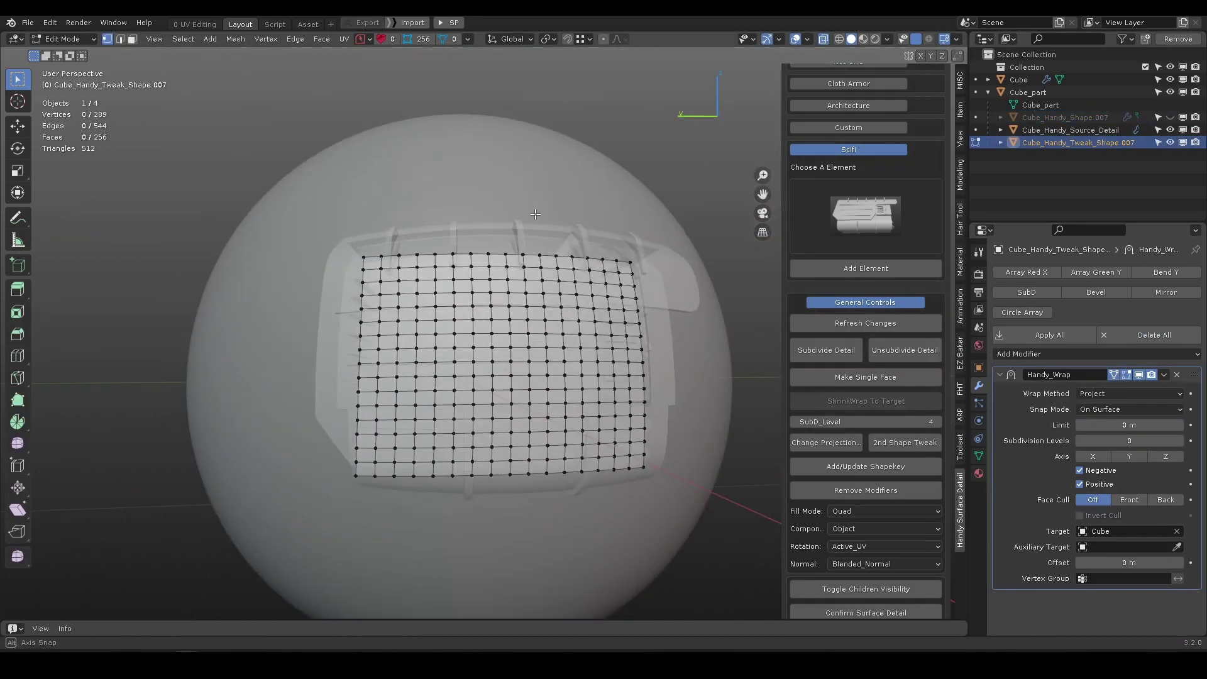
# Try pulling two single vertices on the tweak grid's upper edge upward without proportional editing.
pyautogui.moveTo(412, 228); pyautogui.dragTo(554, 315)
pyautogui.hotkey('alt', 'a')
pyautogui.press('g')
pyautogui.moveTo(530, 213); pyautogui.dragTo(532, 151)
pyautogui.moveTo(580, 217); pyautogui.dragTo(576, 171)
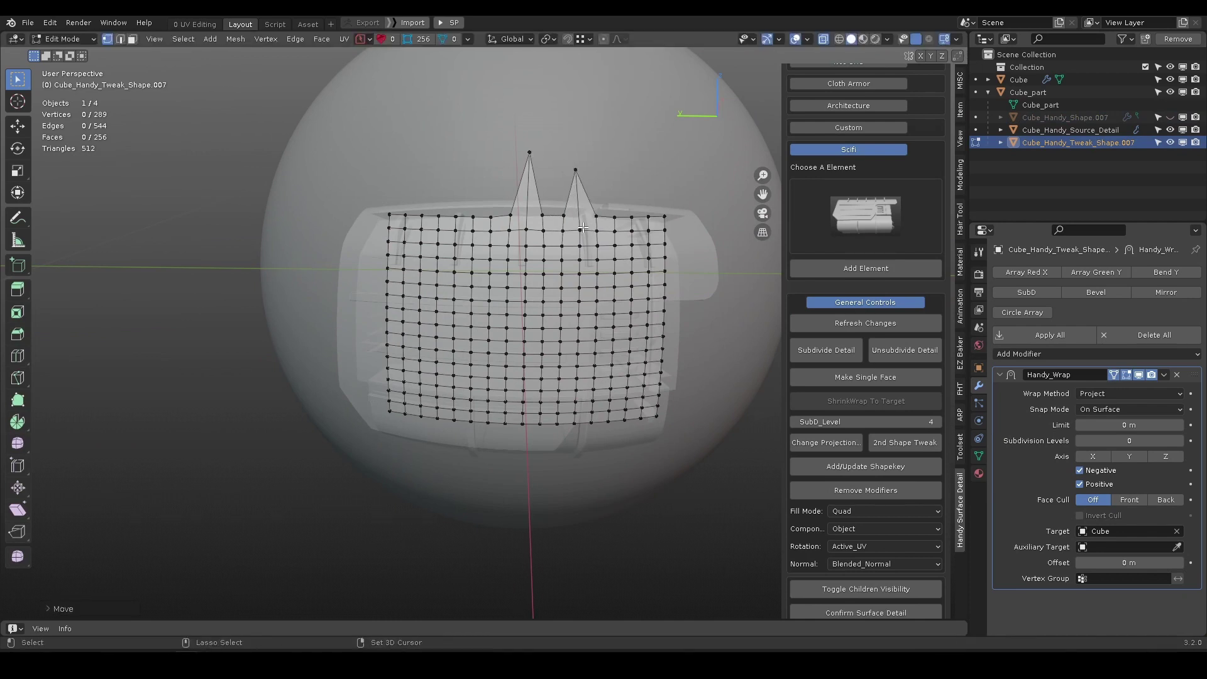
pyautogui.keyDown('alt'); pyautogui.moveTo(543, 215); pyautogui.dragTo(520, 224, button='middle'); pyautogui.keyUp('alt')
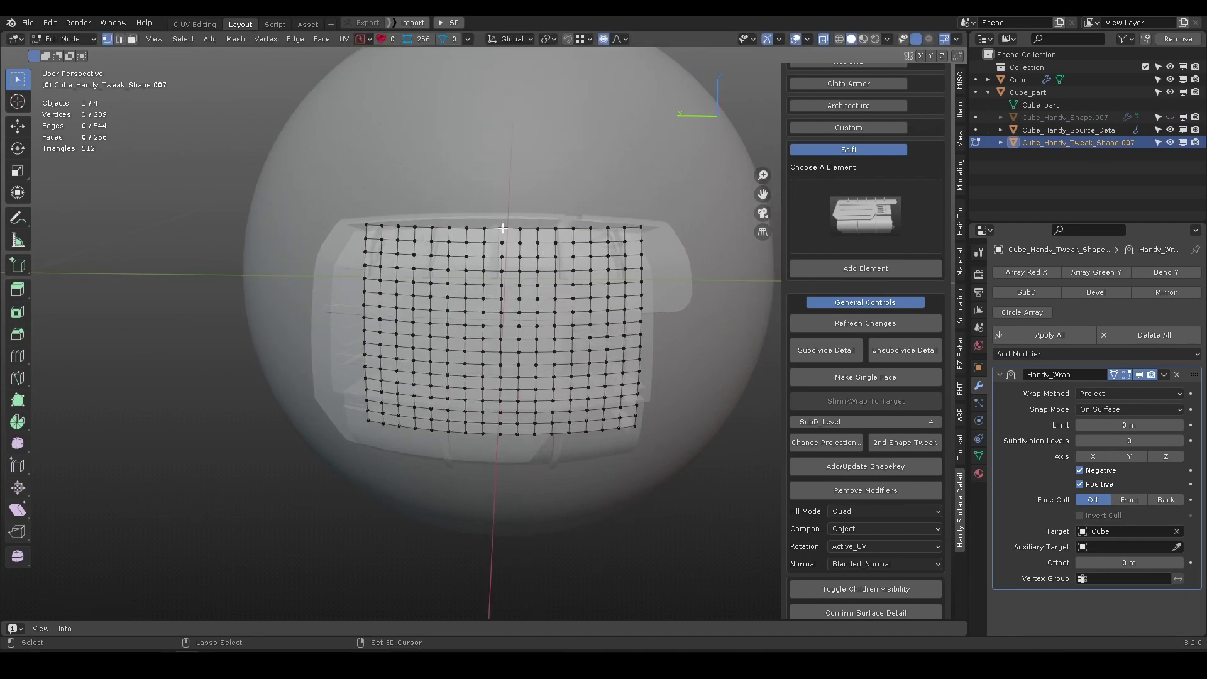
# Pull the midpoints of the tweak grid's four edges outward with proportional editing, and select the whole grid.
pyautogui.moveTo(503, 228); pyautogui.dragTo(505, 137)
pyautogui.scroll(14, 504, 210)
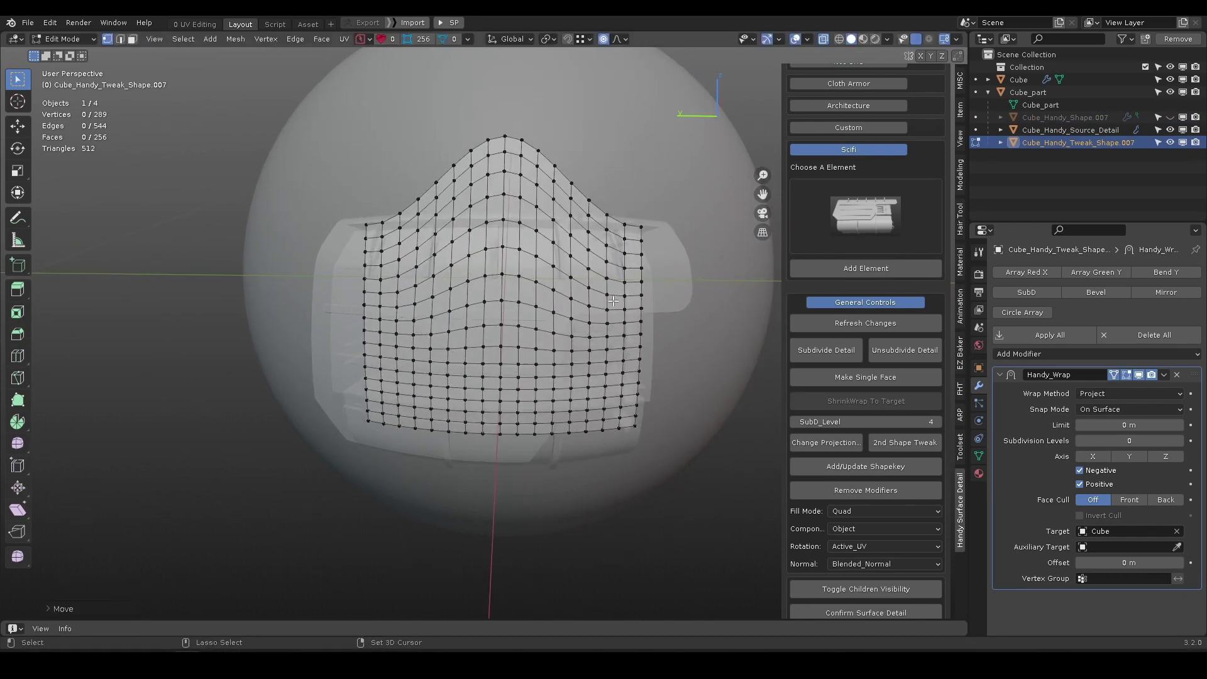
pyautogui.keyDown('alt'); pyautogui.moveTo(613, 301); pyautogui.dragTo(710, 340); pyautogui.keyUp('alt')
pyautogui.keyDown('alt'); pyautogui.moveTo(709, 339); pyautogui.dragTo(618, 312, button='middle'); pyautogui.keyUp('alt')
pyautogui.moveTo(618, 311); pyautogui.dragTo(679, 315)
pyautogui.keyDown('alt'); pyautogui.moveTo(672, 318); pyautogui.dragTo(566, 340); pyautogui.keyUp('alt')
pyautogui.moveTo(495, 418); pyautogui.dragTo(493, 485)
pyautogui.moveTo(341, 295); pyautogui.dragTo(261, 297)
pyautogui.moveTo(247, 110); pyautogui.dragTo(691, 500)
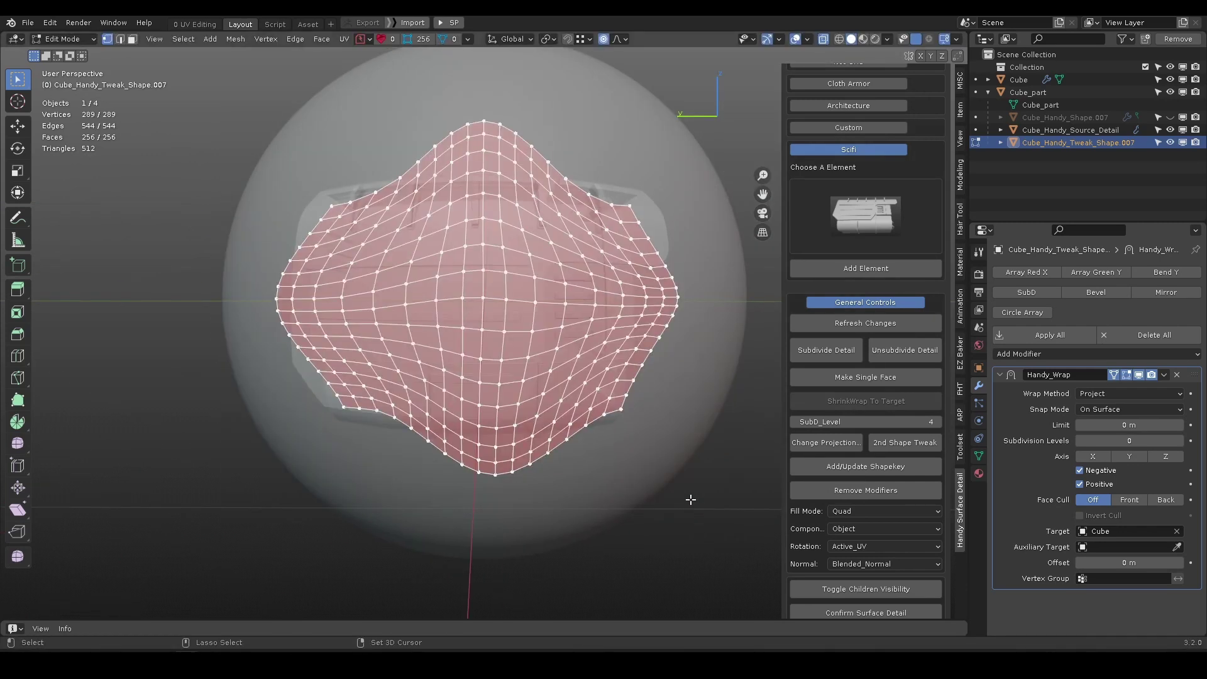
# Leave Edit Mode, turn off X-ray, and refresh the changes on Cube_part.
pyautogui.press('Tab')
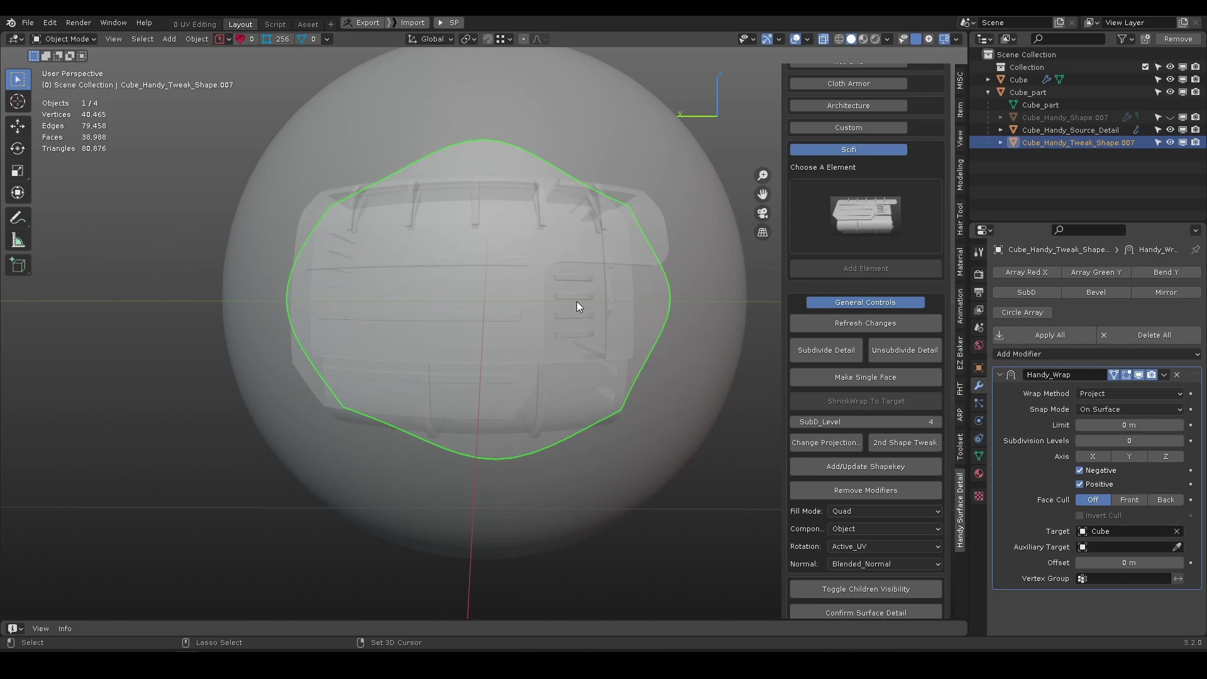
pyautogui.moveTo(576, 300)
pyautogui.mouseDown(button='middle')
pyautogui.moveTo(634, 266)
pyautogui.moveTo(549, 259)
pyautogui.mouseUp(button='middle')
pyautogui.hotkey('alt', 'z')
pyautogui.click(476, 228)
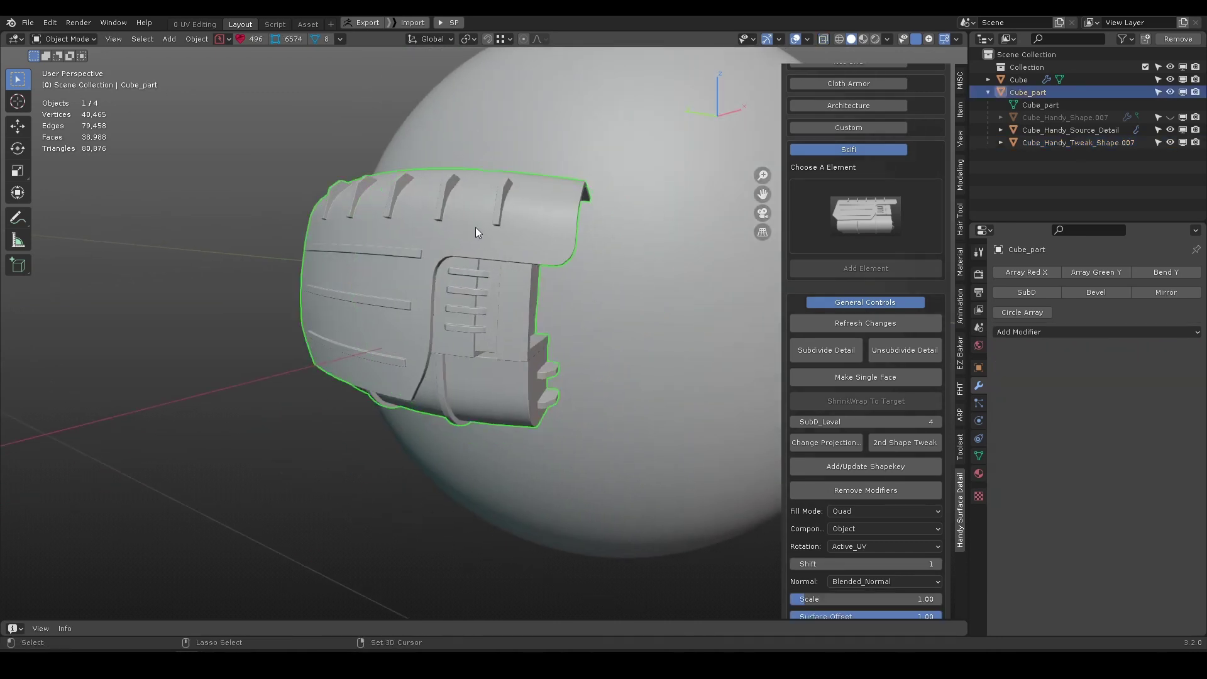
pyautogui.click(862, 321)
pyautogui.moveTo(557, 304); pyautogui.dragTo(617, 265, button='middle')
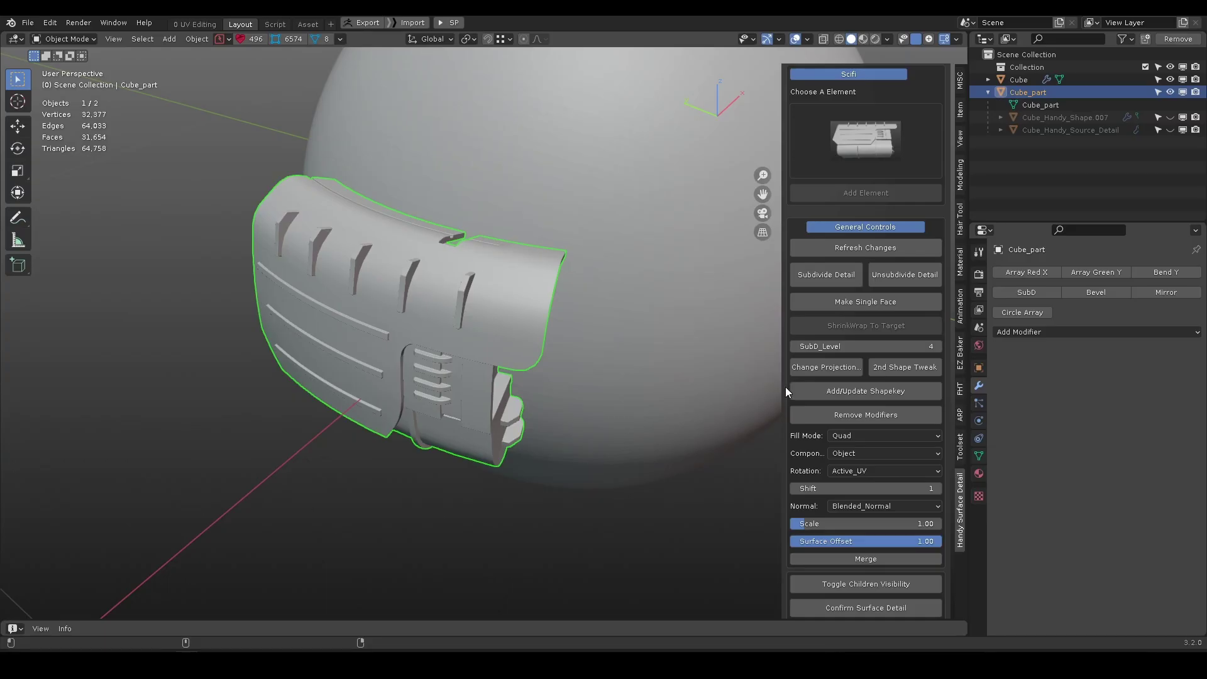
# Add a shapekey to Cube_part and set its Shapekey Blend to 0.
pyautogui.moveTo(780, 394); pyautogui.dragTo(711, 402, button='middle')
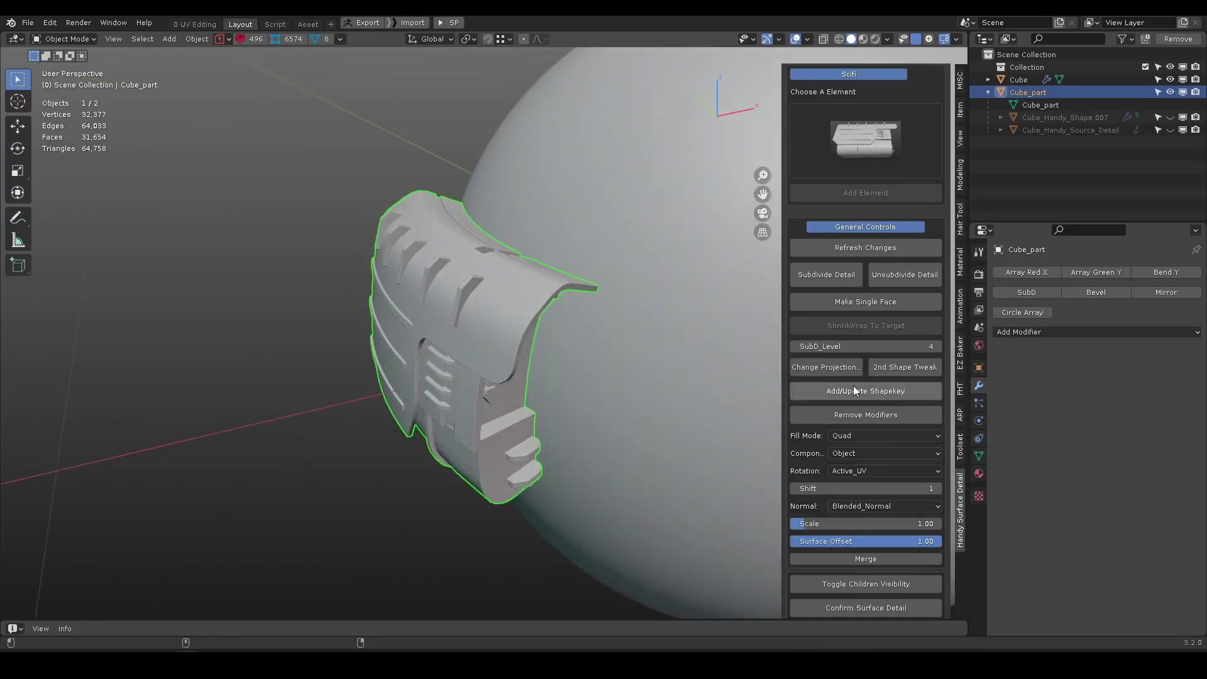
pyautogui.click(860, 392)
pyautogui.moveTo(575, 345); pyautogui.dragTo(417, 254, button='middle')
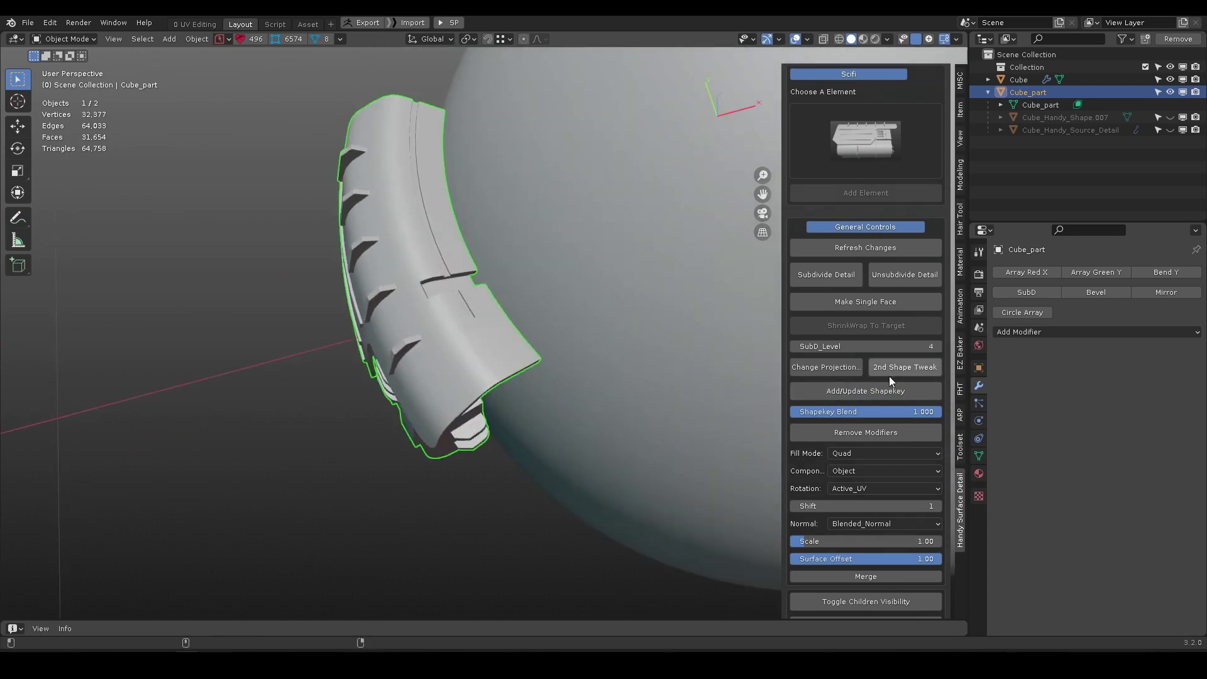
pyautogui.moveTo(915, 412); pyautogui.dragTo(763, 415)
pyautogui.click(1096, 118)
pyautogui.click(1044, 92)
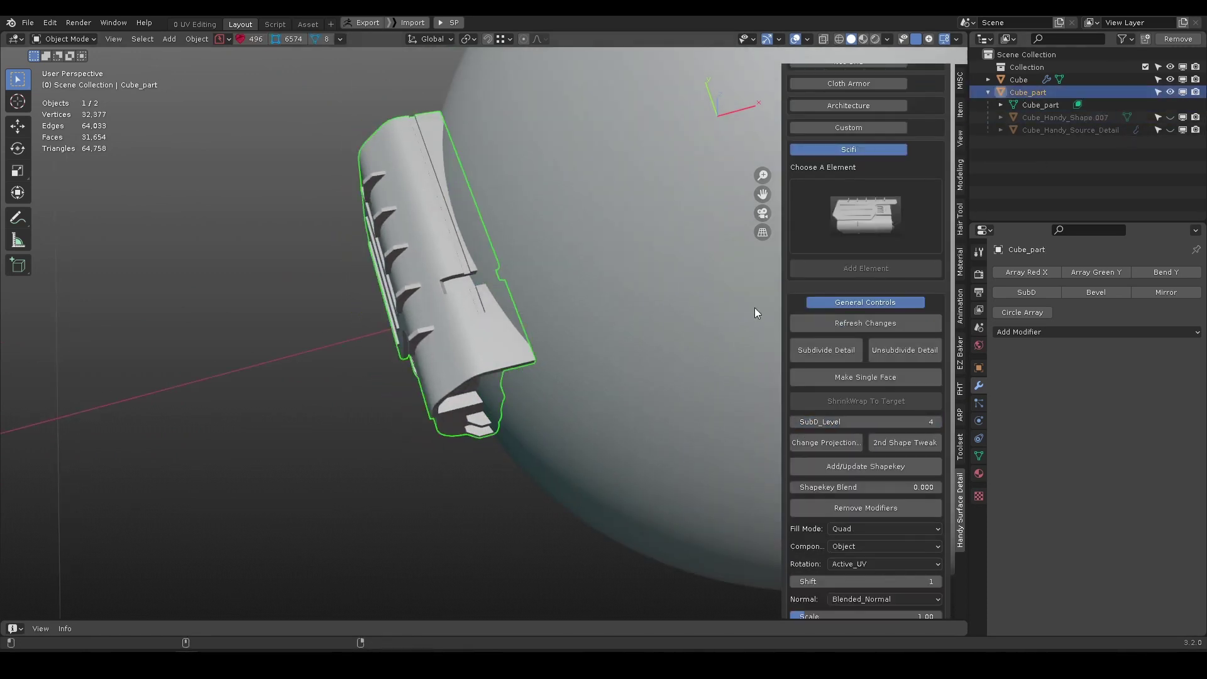
# Set the Shapekey Blend to 1, reduce it to 0.765, and settle on about 0.531 to compare the curvature.
pyautogui.moveTo(423, 208); pyautogui.dragTo(462, 327, button='middle')
pyautogui.moveTo(849, 488); pyautogui.dragTo(1051, 497)
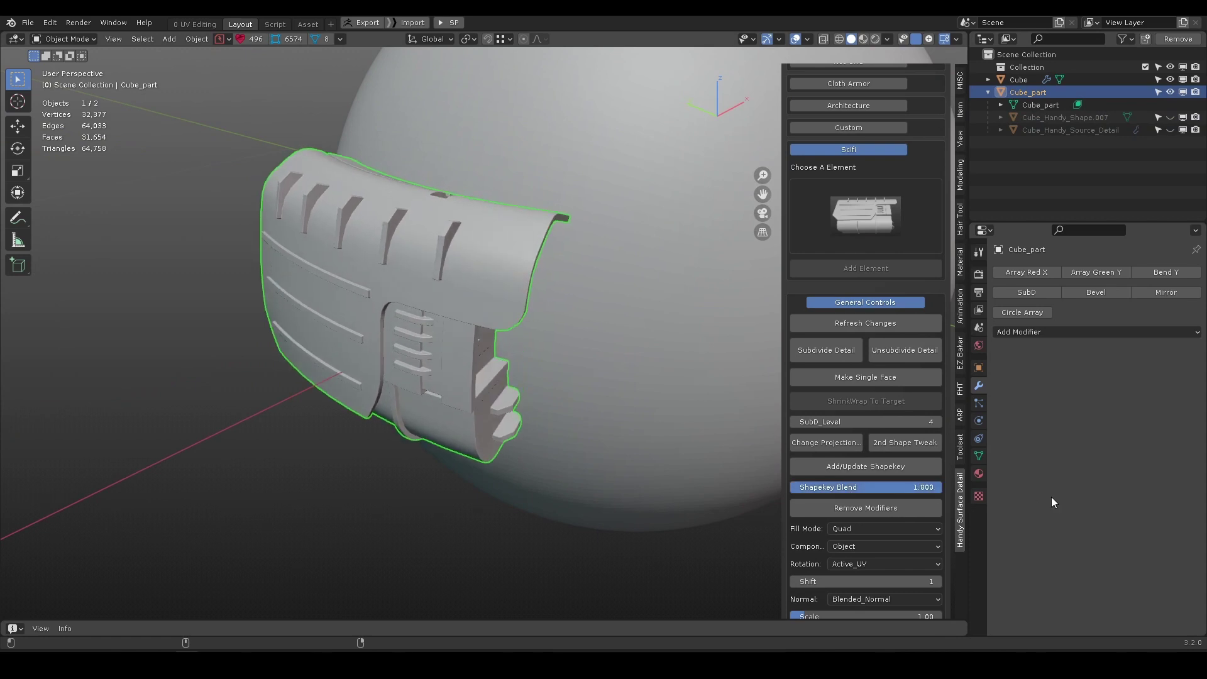
pyautogui.moveTo(457, 263); pyautogui.dragTo(489, 289, button='middle')
pyautogui.moveTo(903, 486); pyautogui.dragTo(874, 493)
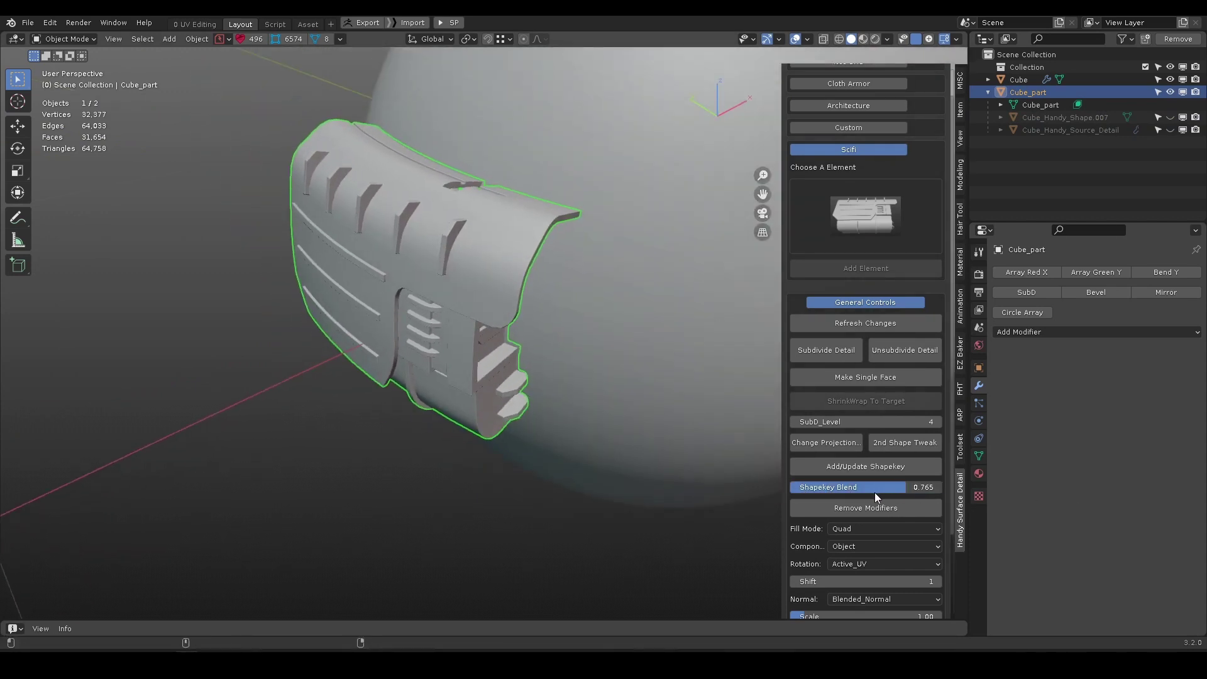
pyautogui.moveTo(666, 327); pyautogui.dragTo(566, 271, button='middle')
pyautogui.moveTo(893, 489); pyautogui.dragTo(820, 468)
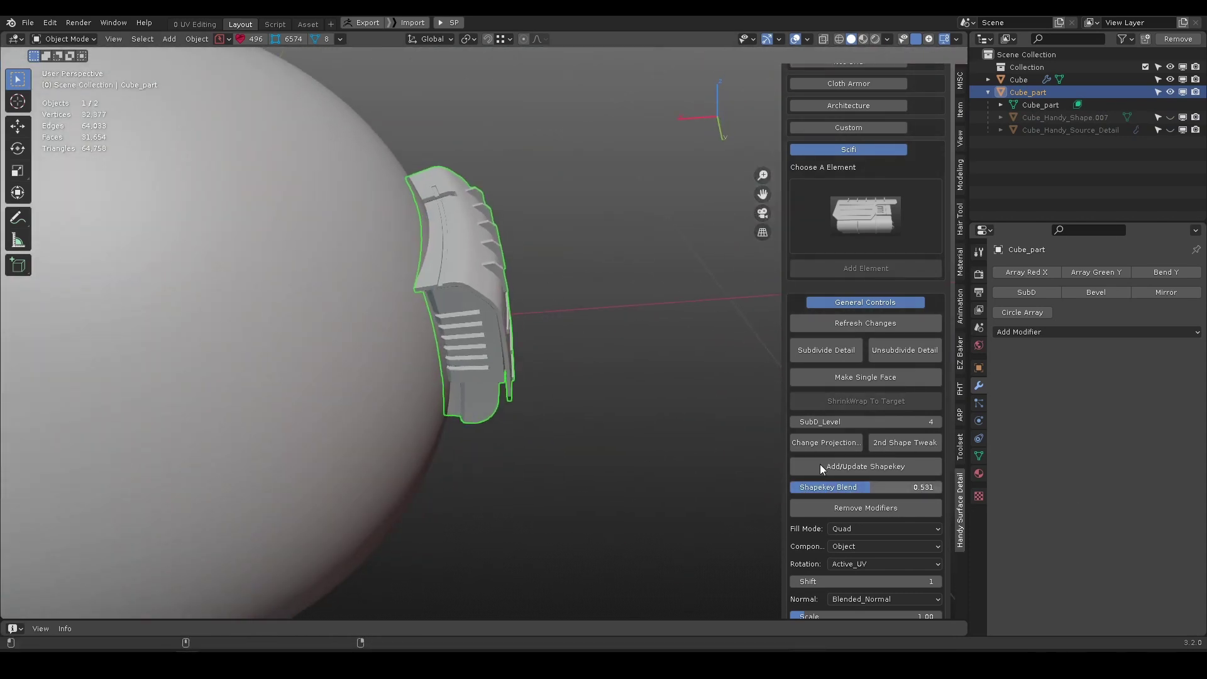
# Confirm the blended surface detail on Cube_part.
pyautogui.moveTo(698, 408); pyautogui.dragTo(670, 389, button='middle')
pyautogui.scroll(-4, 905, 613)
pyautogui.click(866, 600)
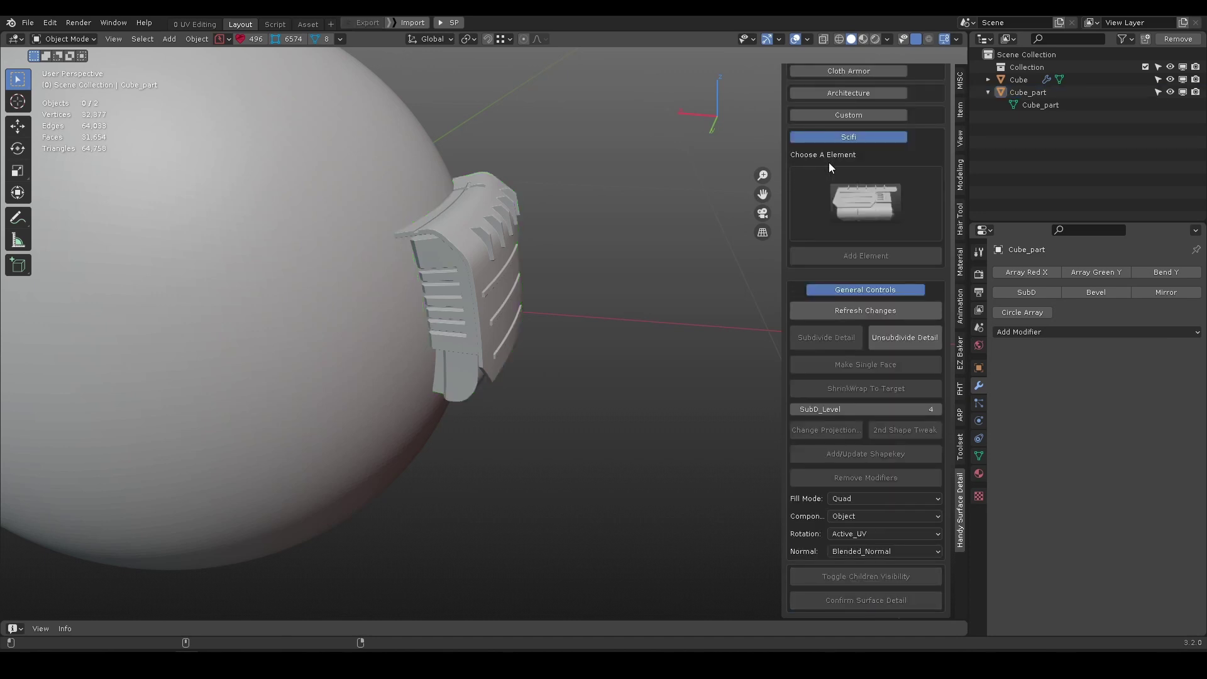
pyautogui.moveTo(536, 239); pyautogui.dragTo(459, 256, button='middle')
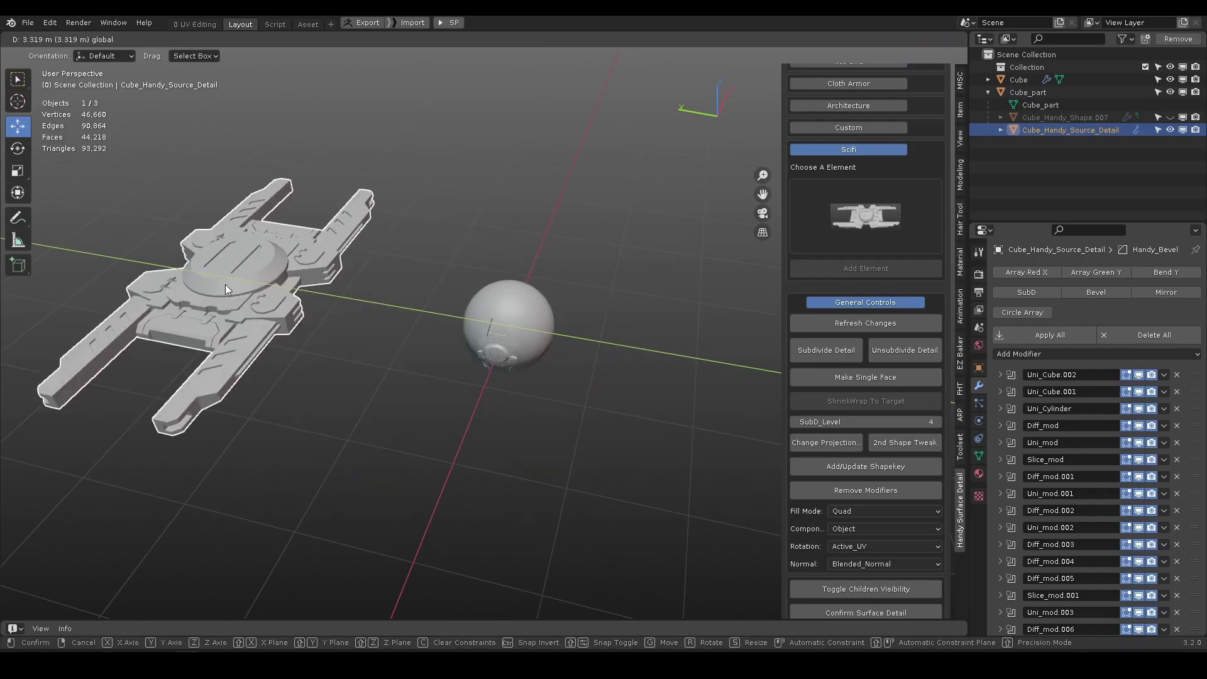
# Frame the new source detail and enable the viewport display of its Uni_Cube.002 and Uni_Cube.001 modifiers.
pyautogui.press('KP_Decimal')
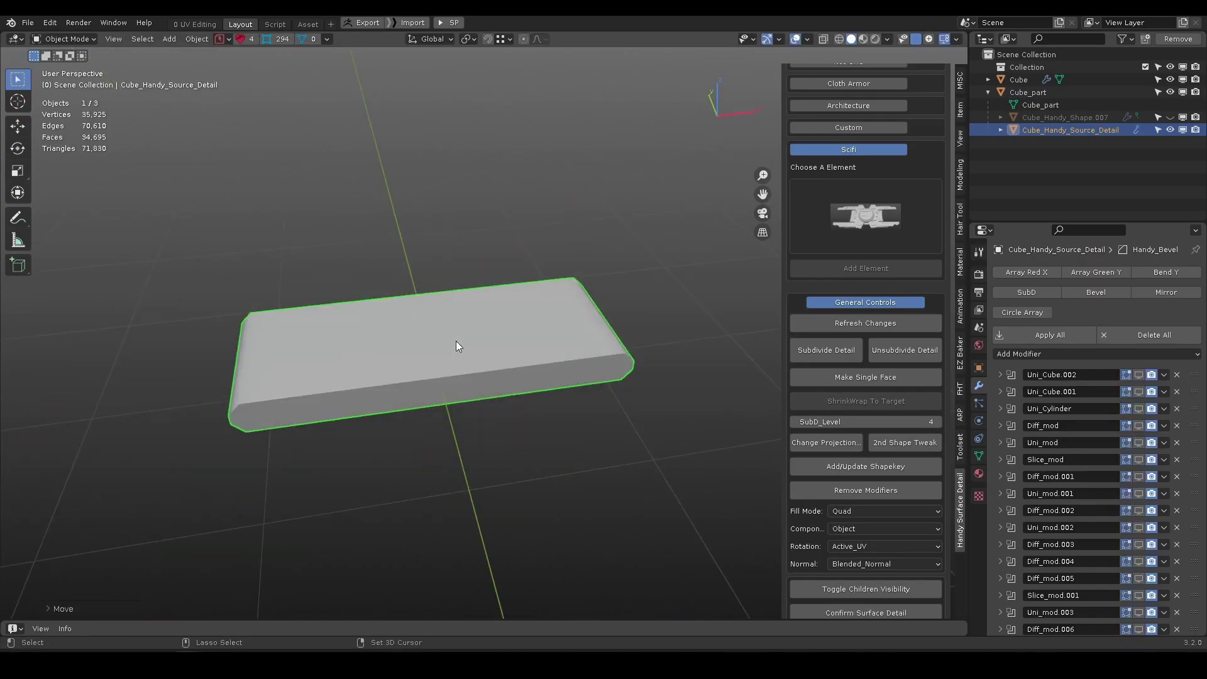
pyautogui.moveTo(455, 341); pyautogui.dragTo(411, 336, button='middle')
pyautogui.scroll(3, 544, 326)
pyautogui.moveTo(543, 326); pyautogui.dragTo(488, 322, button='middle')
pyautogui.moveTo(703, 371); pyautogui.dragTo(720, 385, button='middle')
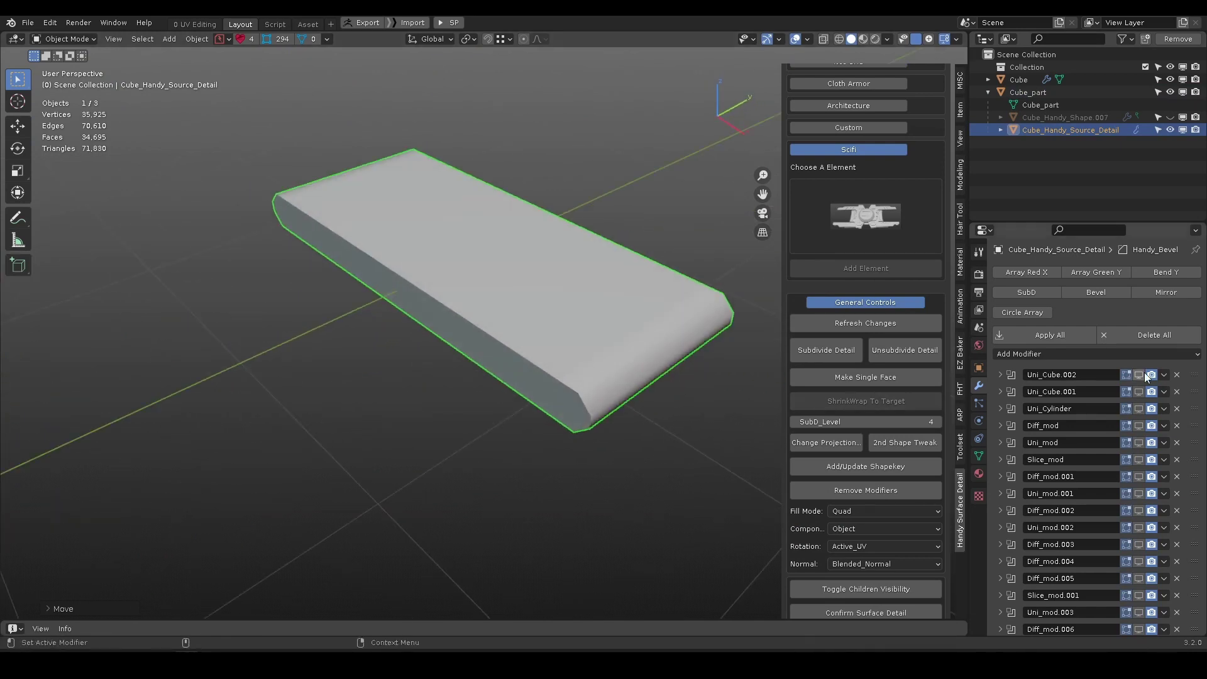
pyautogui.click(1140, 375)
pyautogui.click(1139, 392)
pyautogui.scroll(-2, 478, 352)
pyautogui.moveTo(448, 340); pyautogui.dragTo(464, 349, button='middle')
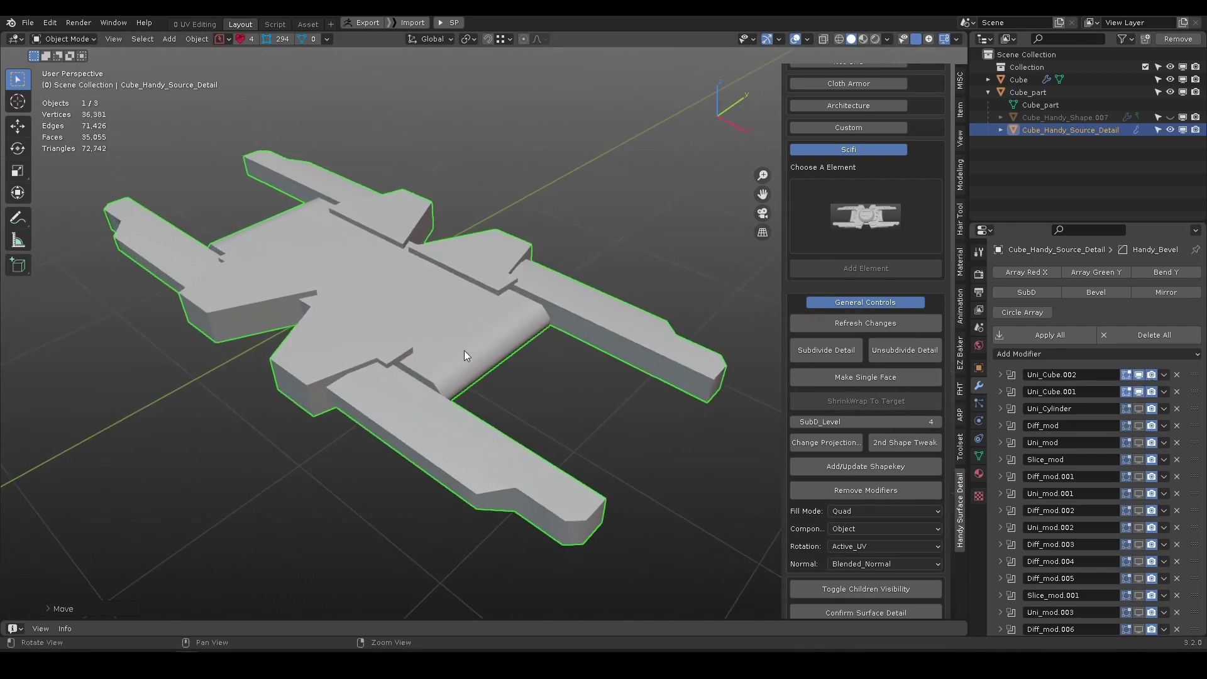
# Enable the viewport display of the source detail's remaining modifiers in sequence, from Uni_Cylinder through Handy_Bevel.
pyautogui.click(1140, 409)
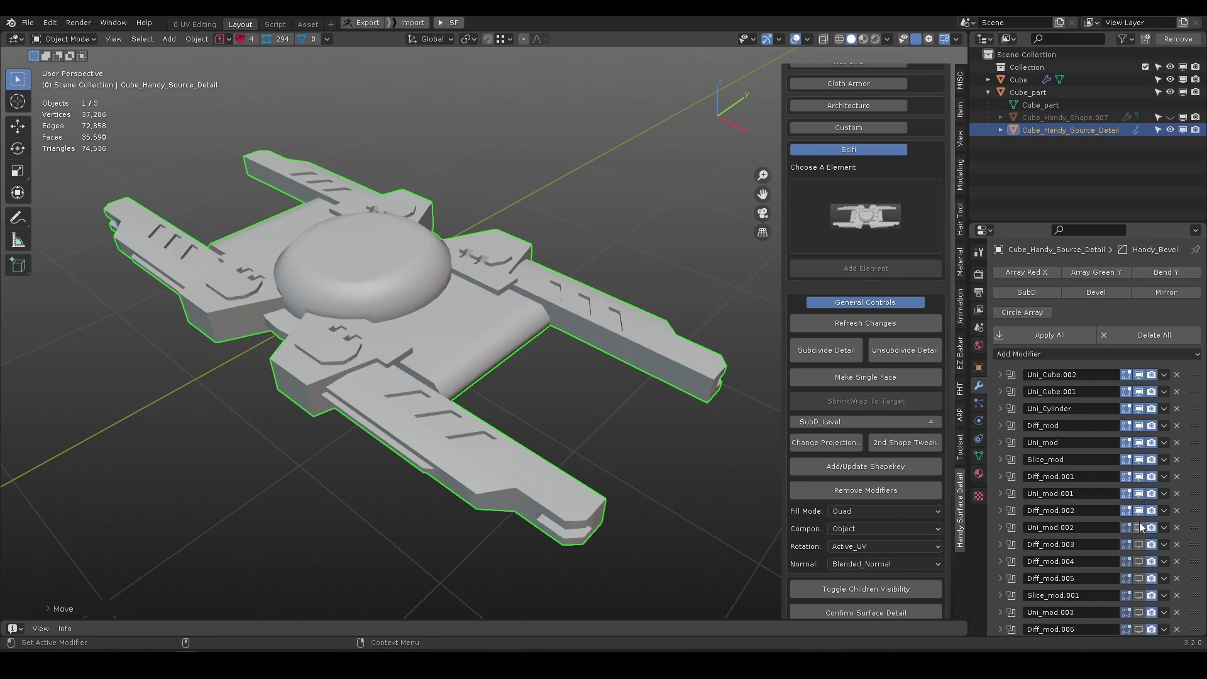
pyautogui.click(1141, 547)
pyautogui.click(1138, 560)
pyautogui.scroll(-1, 1139, 560)
pyautogui.click(1138, 558)
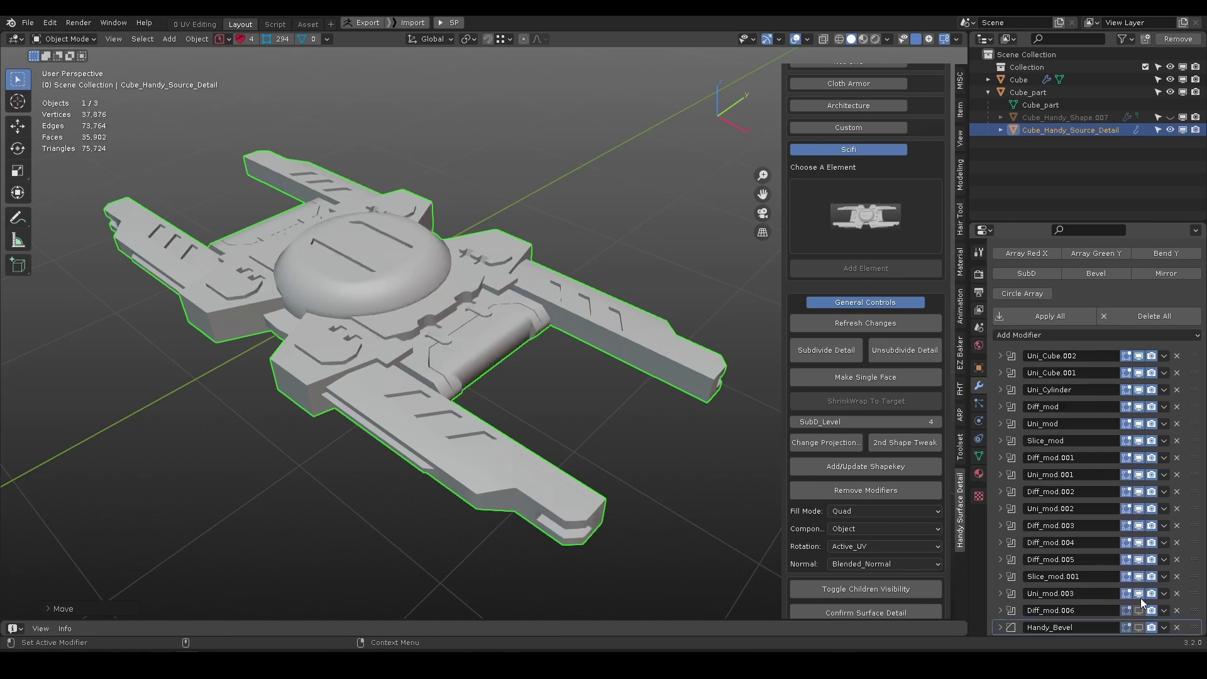
pyautogui.click(1139, 628)
pyautogui.scroll(-3, 475, 439)
# Select the detail wrapped on the sphere, add a shapekey to it, and set the Shapekey Blend to about 0.737.
pyautogui.moveTo(475, 439); pyautogui.dragTo(616, 325, button='middle')
pyautogui.keyDown('shift'); pyautogui.moveTo(616, 324); pyautogui.dragTo(497, 311, button='middle'); pyautogui.keyUp('shift')
pyautogui.scroll(2, 497, 311)
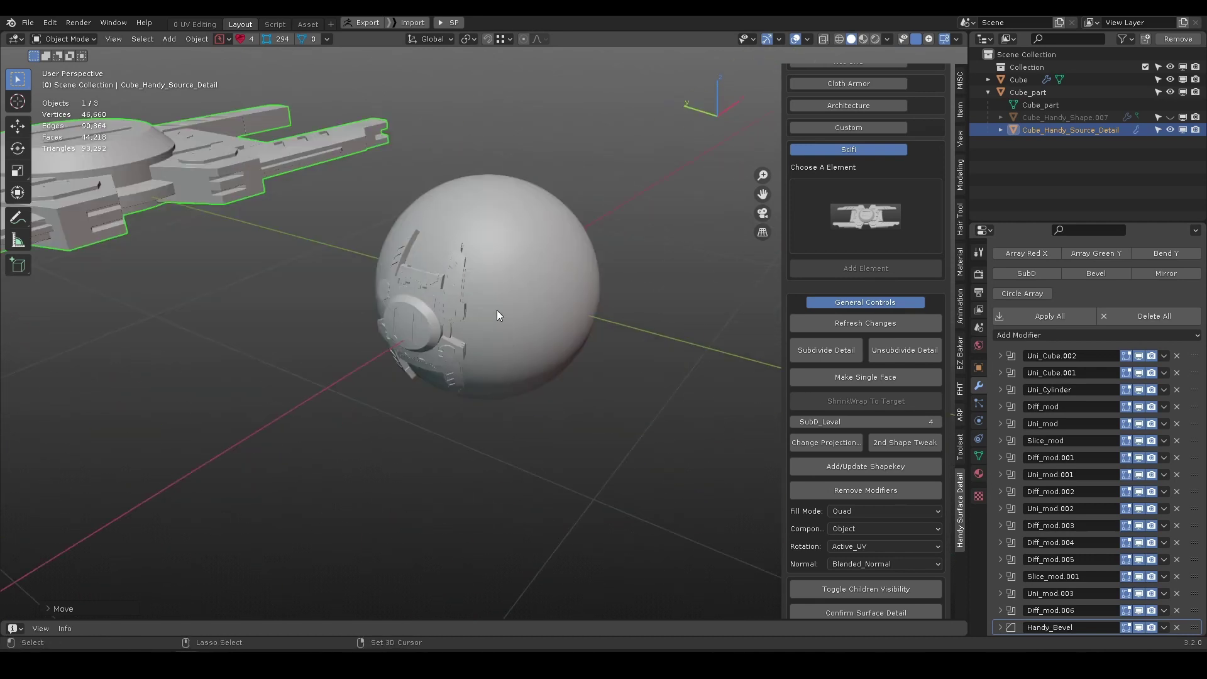
pyautogui.click(445, 296)
pyautogui.scroll(3, 445, 296)
pyautogui.scroll(3, 445, 295)
pyautogui.scroll(-3, 869, 482)
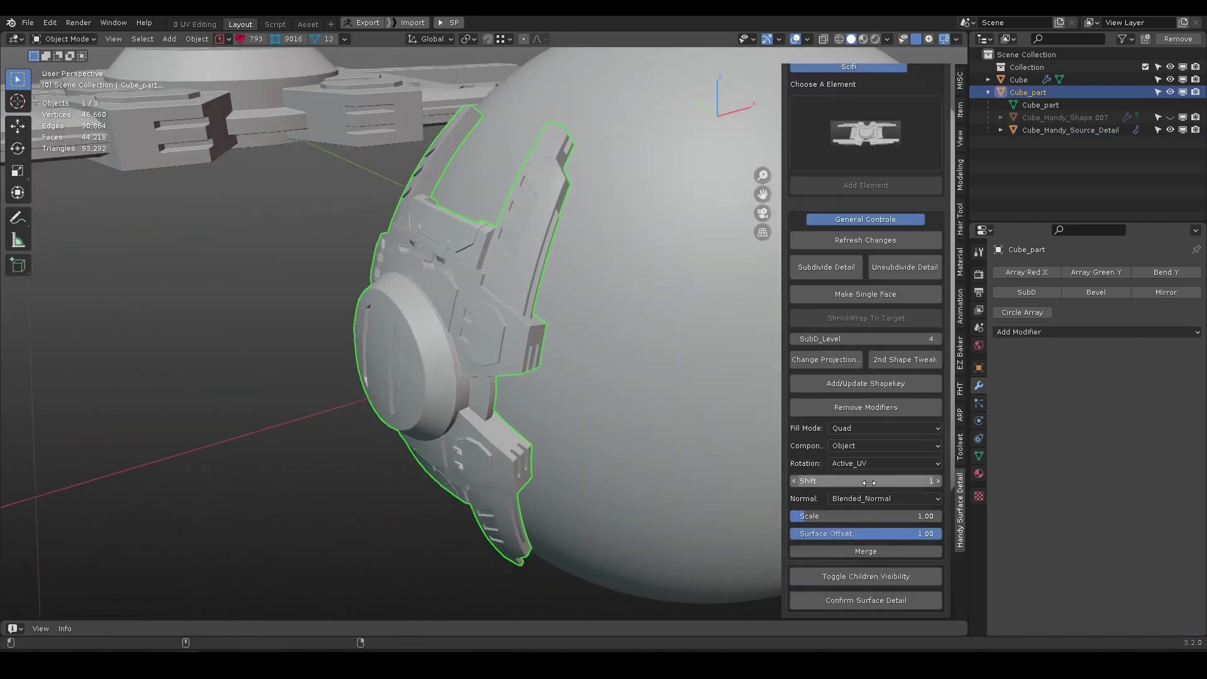
pyautogui.click(861, 384)
pyautogui.moveTo(915, 405); pyautogui.dragTo(874, 423)
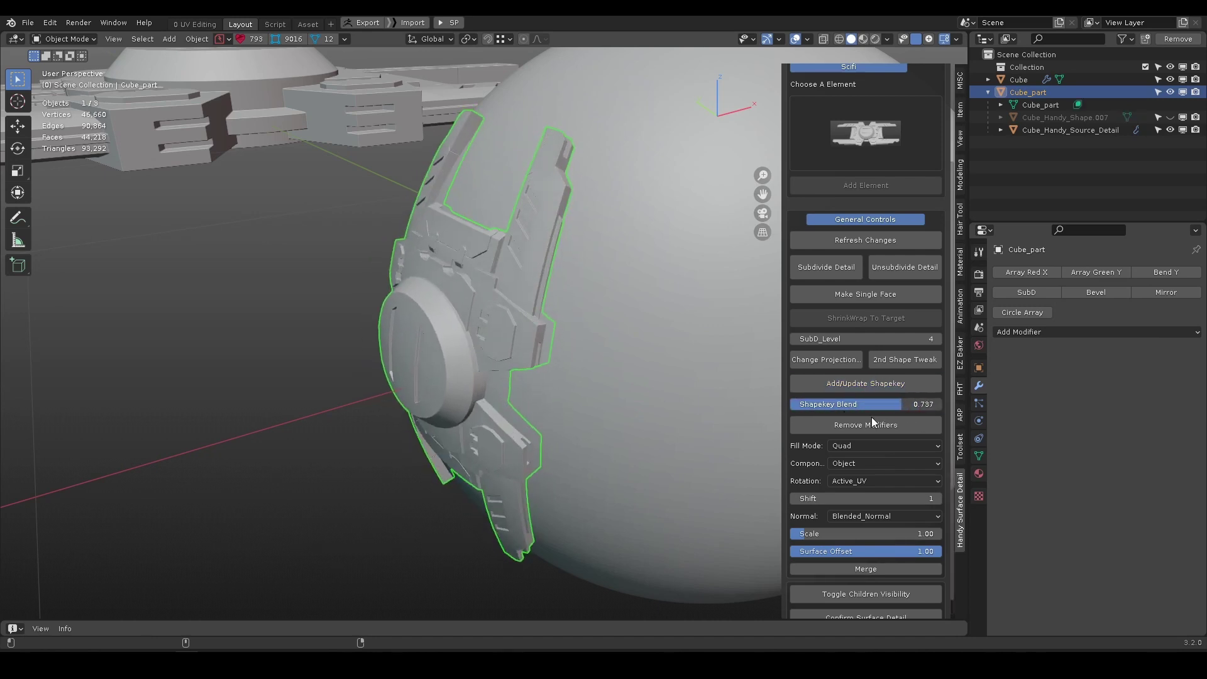
# Check the blended detail around the sphere with it deselected, then reselect Cube_part and confirm the surface detail.
pyautogui.moveTo(465, 343); pyautogui.dragTo(595, 330, button='middle')
pyautogui.click(595, 331)
pyautogui.moveTo(444, 354); pyautogui.dragTo(358, 354, button='middle')
pyautogui.scroll(2, 358, 355)
pyautogui.scroll(-4, 359, 356)
pyautogui.moveTo(433, 378); pyautogui.dragTo(363, 392, button='middle')
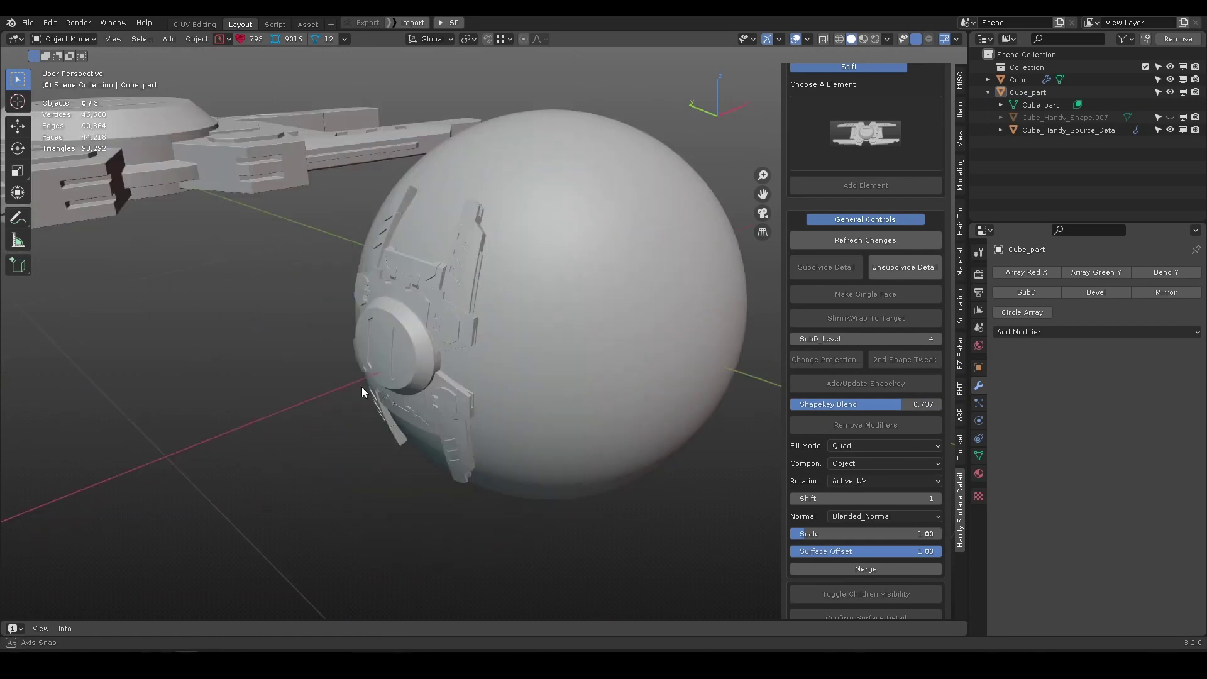
pyautogui.click(412, 341)
pyautogui.scroll(-1, 881, 573)
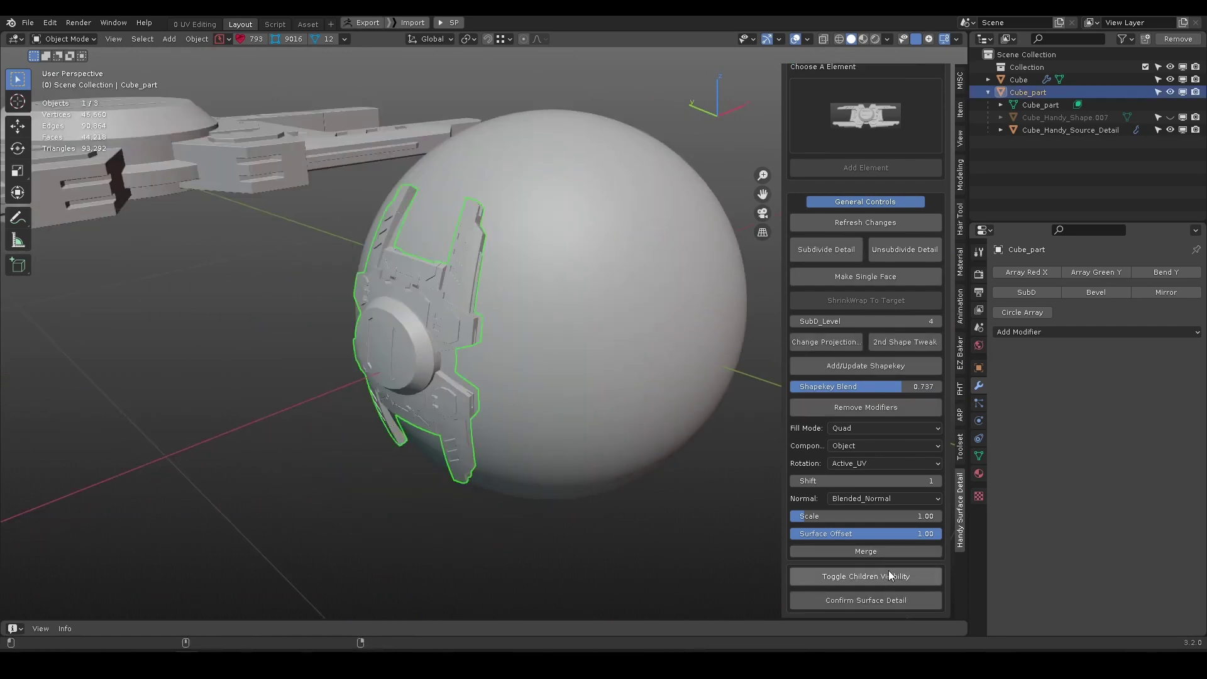
pyautogui.click(858, 600)
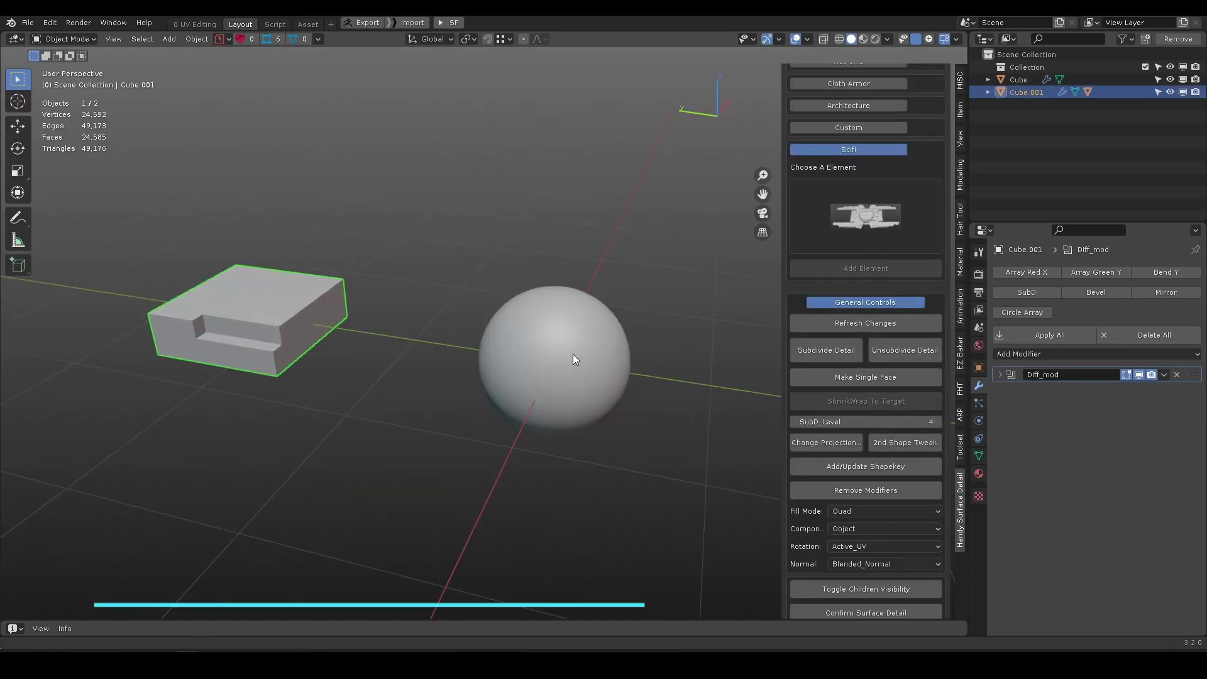
# Select a block of 20 faces on the sphere together with the notched box, and add the box to them as surface detail.
pyautogui.click(554, 390)
pyautogui.press('Tab')
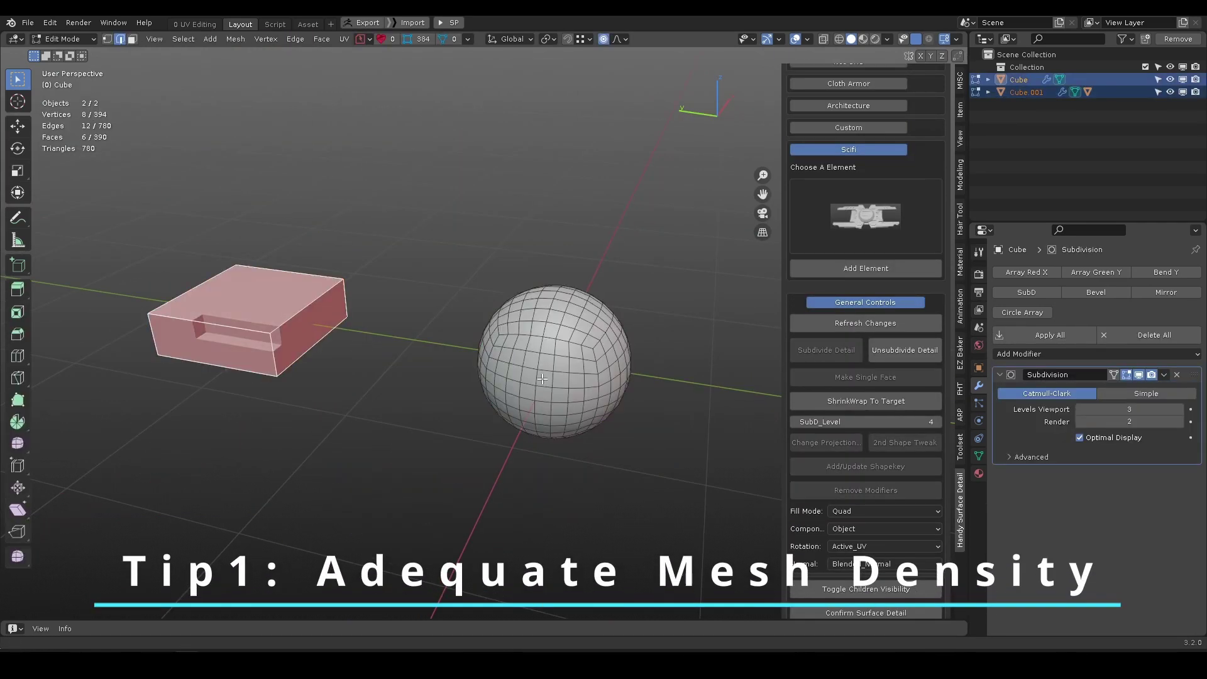
pyautogui.press('3')
pyautogui.moveTo(542, 379); pyautogui.dragTo(524, 290, button='middle')
pyautogui.moveTo(579, 394); pyautogui.dragTo(578, 395)
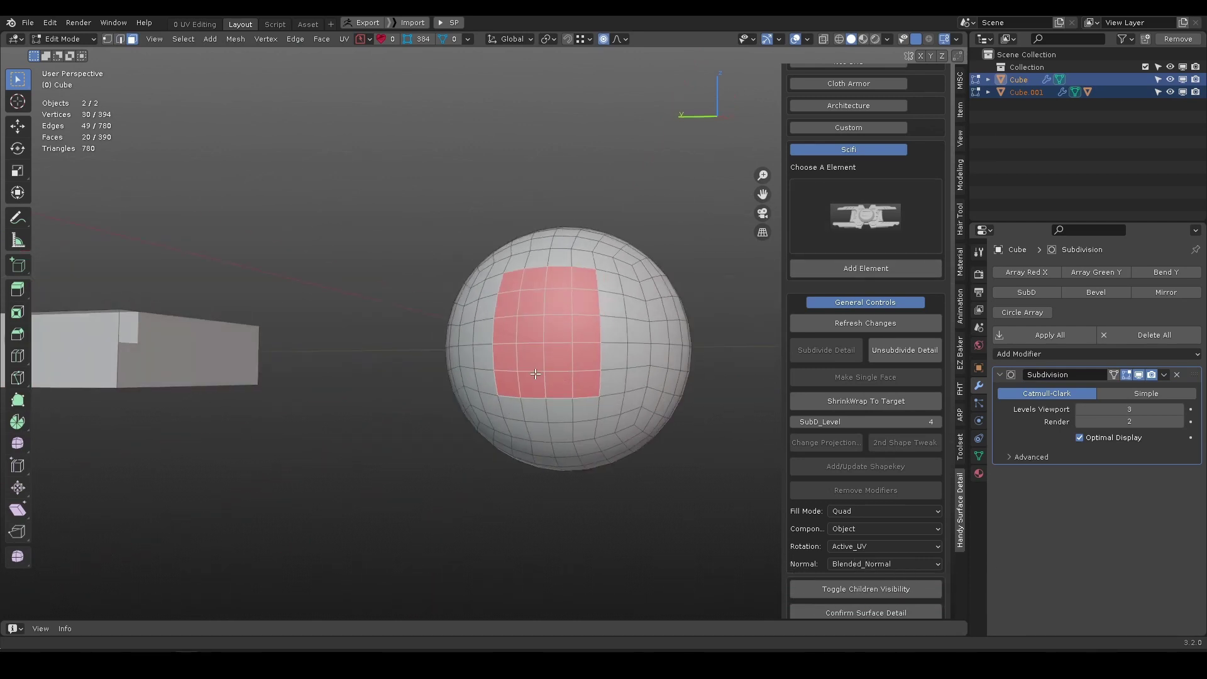
pyautogui.moveTo(579, 394); pyautogui.dragTo(525, 346, button='middle')
pyautogui.click(866, 268)
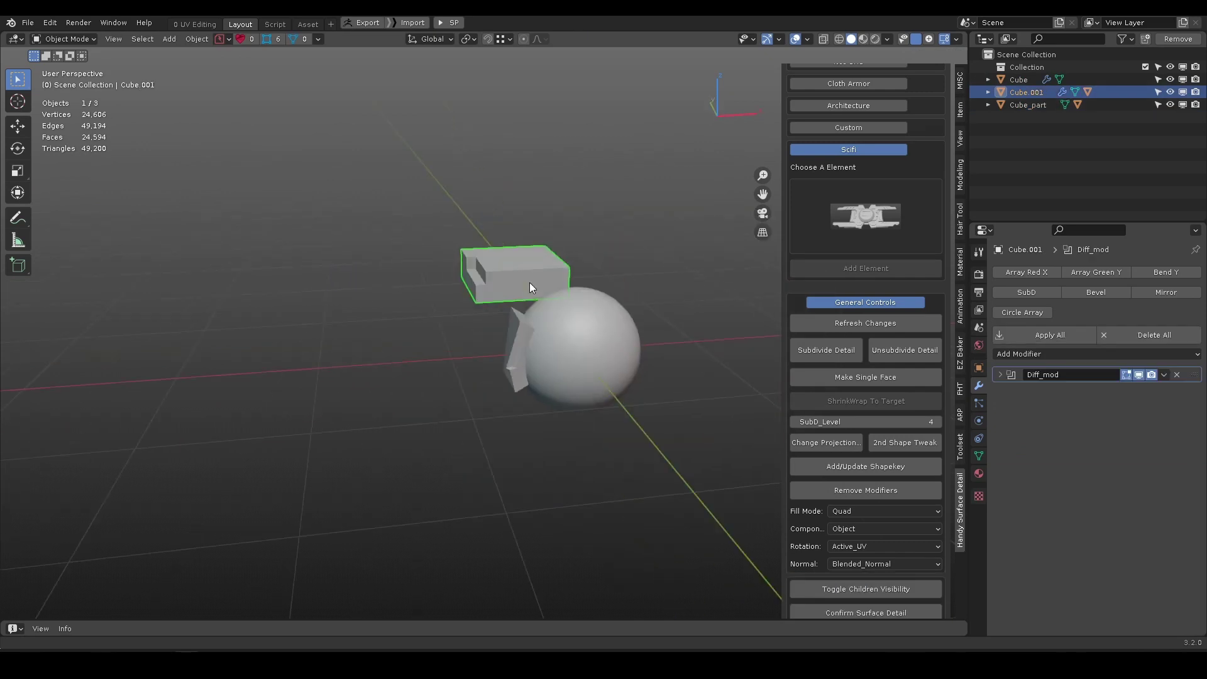
# Select the new Cube_part detail on the sphere and set its SubD_Level to 3.
pyautogui.scroll(2, 650, 327)
pyautogui.click(652, 329)
pyautogui.moveTo(529, 288); pyautogui.dragTo(513, 322, button='middle')
pyautogui.scroll(2, 651, 328)
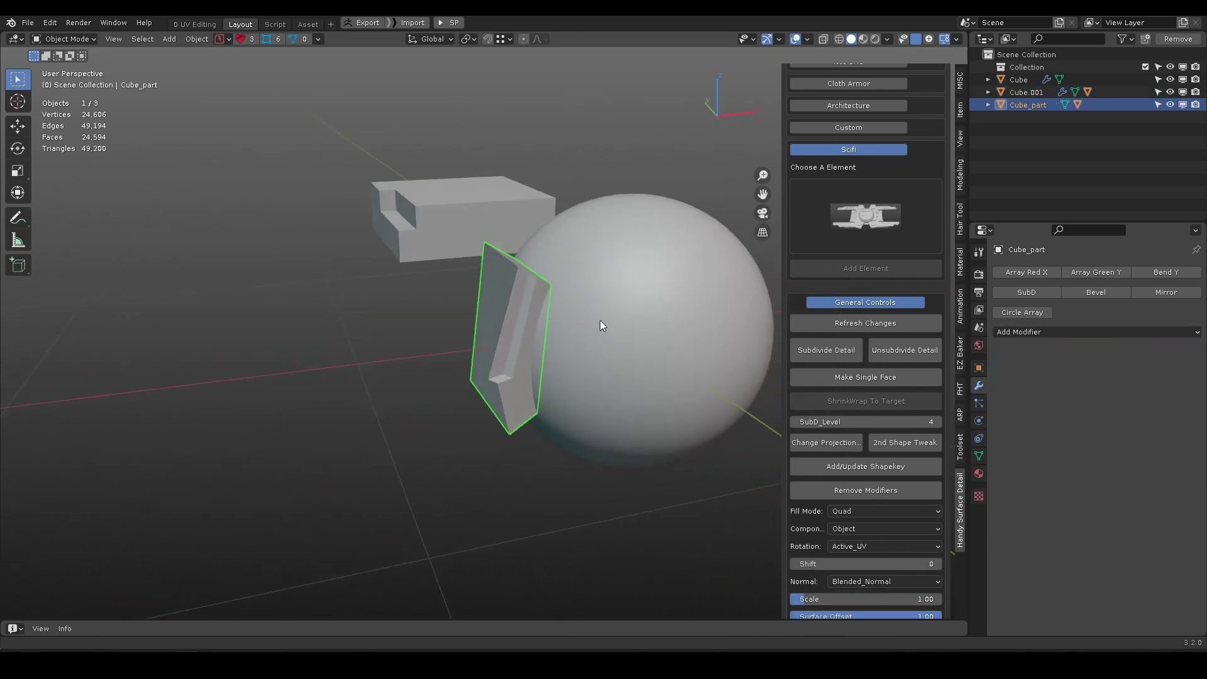
pyautogui.moveTo(856, 423); pyautogui.dragTo(825, 424)
# Reveal the hidden cutter of the source box and add five parallel loop cuts to the box's mesh.
pyautogui.click(465, 219)
pyautogui.moveTo(437, 220); pyautogui.dragTo(560, 280, button='middle')
pyautogui.scroll(3, 458, 247)
pyautogui.hotkey('alt', 'h')
pyautogui.press('Tab')
pyautogui.hotkey('ctrl', 'r')
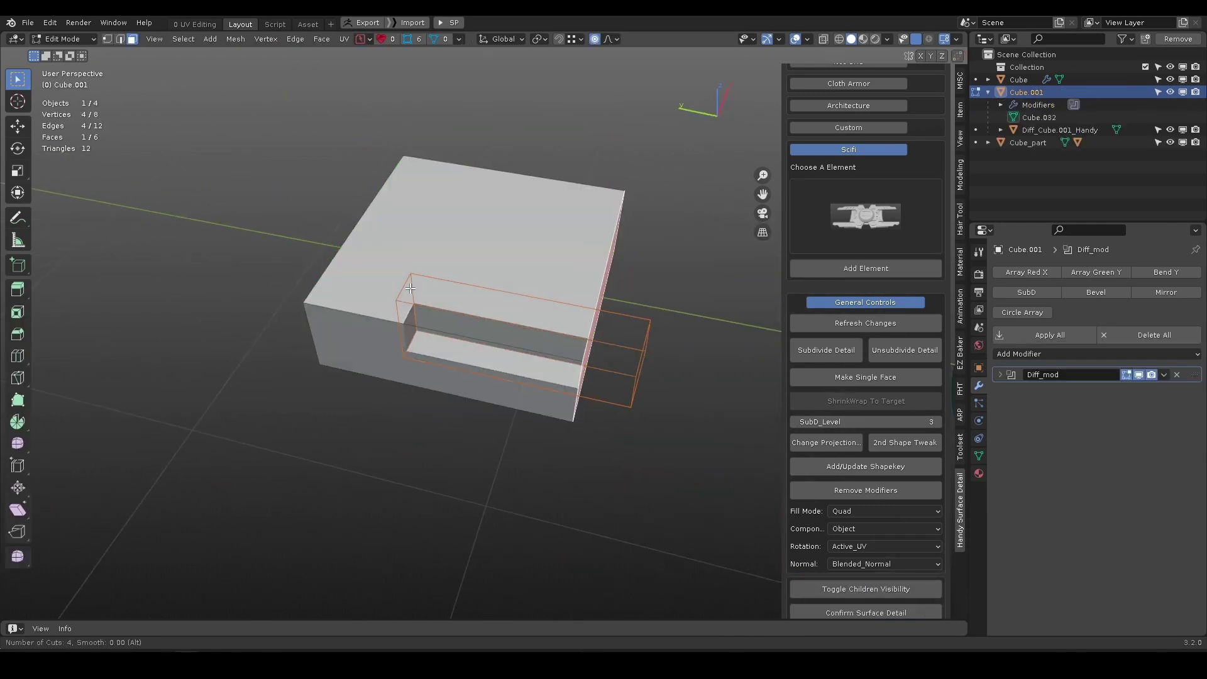
pyautogui.scroll(1, 410, 288)
pyautogui.click(412, 290)
# Add five loop cuts perpendicular to the first set and two around the box's height, and return to Object Mode.
pyautogui.keyDown('alt'); pyautogui.moveTo(453, 295); pyautogui.dragTo(387, 300); pyautogui.keyUp('alt')
pyautogui.hotkey('ctrl', 'r')
pyautogui.scroll(4, 546, 315)
pyautogui.click(546, 317)
pyautogui.keyDown('alt'); pyautogui.moveTo(542, 322); pyautogui.dragTo(609, 291); pyautogui.keyUp('alt')
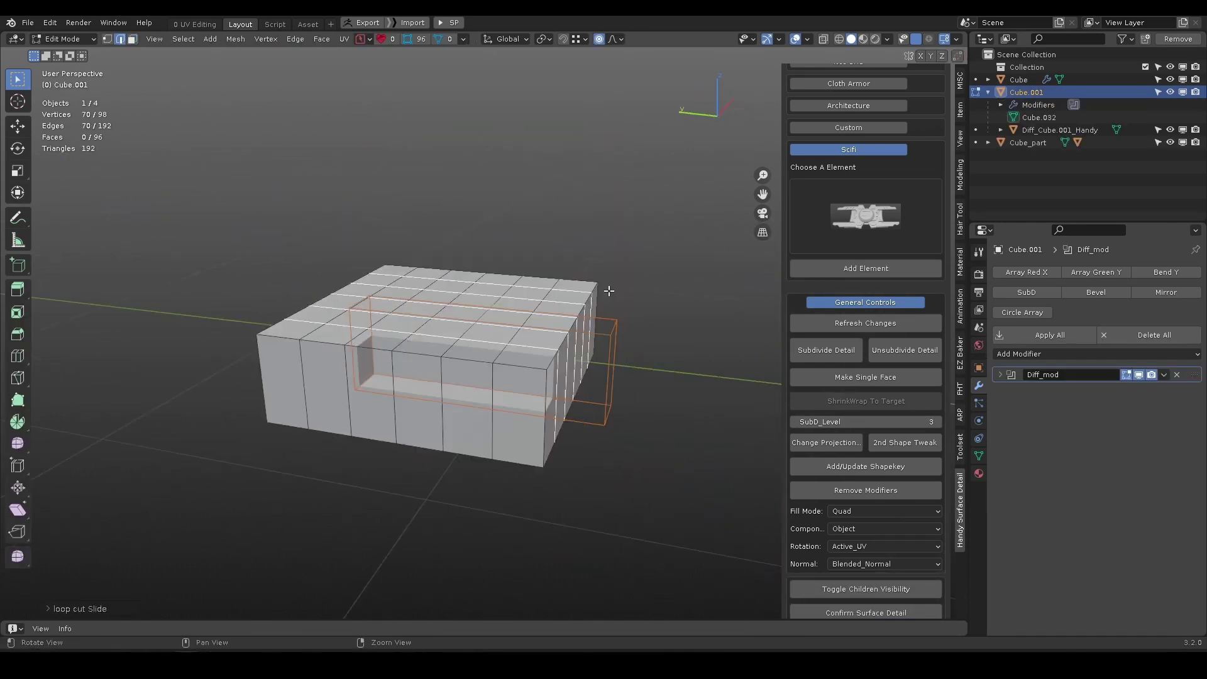
pyautogui.moveTo(609, 290); pyautogui.dragTo(643, 268, button='middle')
pyautogui.press('Tab')
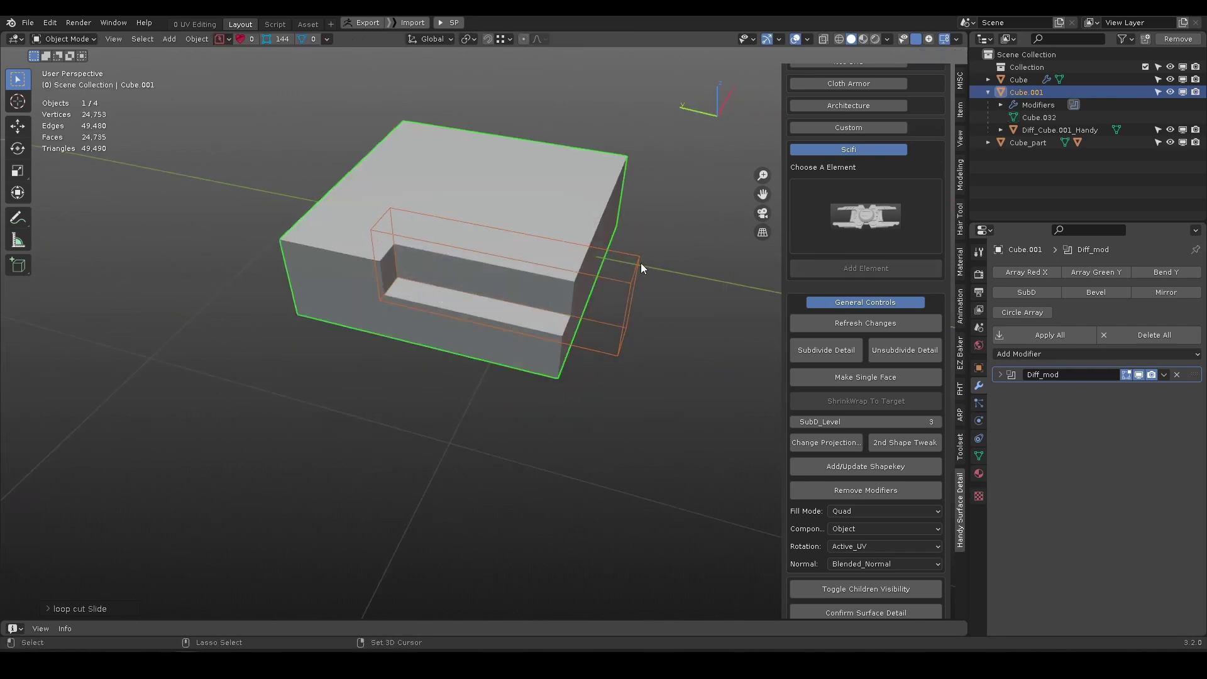
# Turn on the wireframe overlay and examine the box's mesh density around the notch.
pyautogui.click(640, 264)
pyautogui.scroll(2, 641, 264)
pyautogui.click(808, 39)
pyautogui.click(728, 253)
pyautogui.keyDown('alt'); pyautogui.moveTo(478, 271); pyautogui.dragTo(436, 287); pyautogui.keyUp('alt')
pyautogui.hotkey('alt', 'a')
pyautogui.scroll(3, 335, 253)
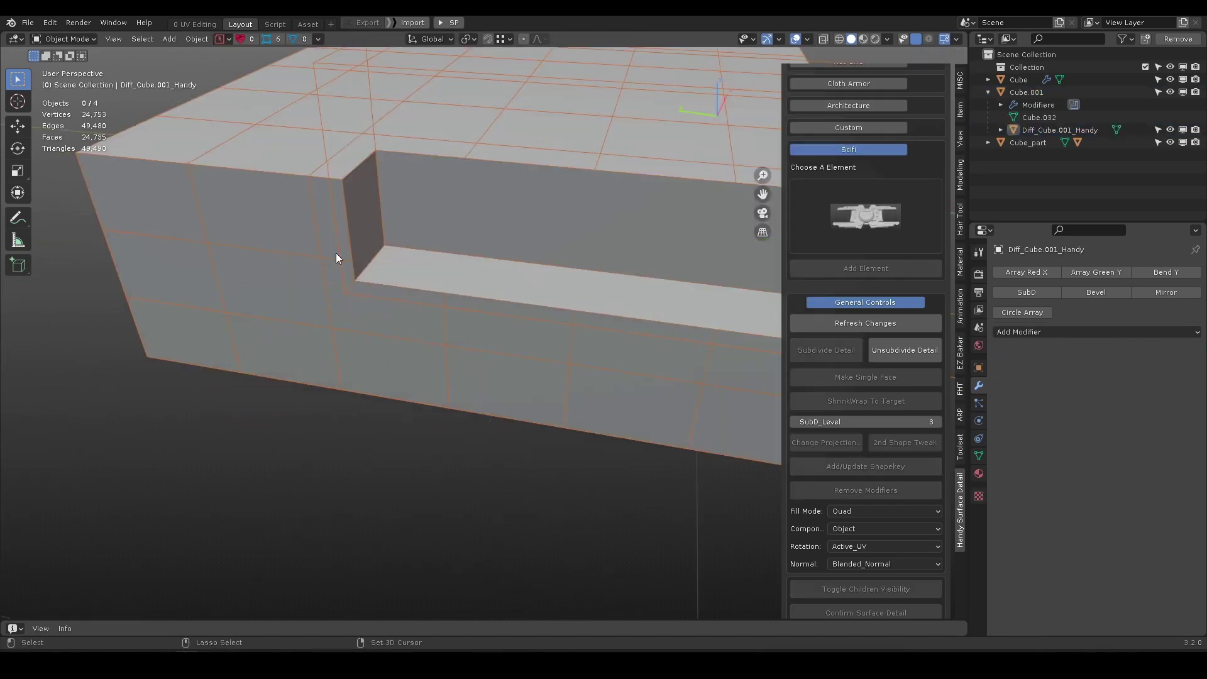
pyautogui.click(336, 258)
pyautogui.moveTo(291, 181); pyautogui.dragTo(319, 223, button='middle')
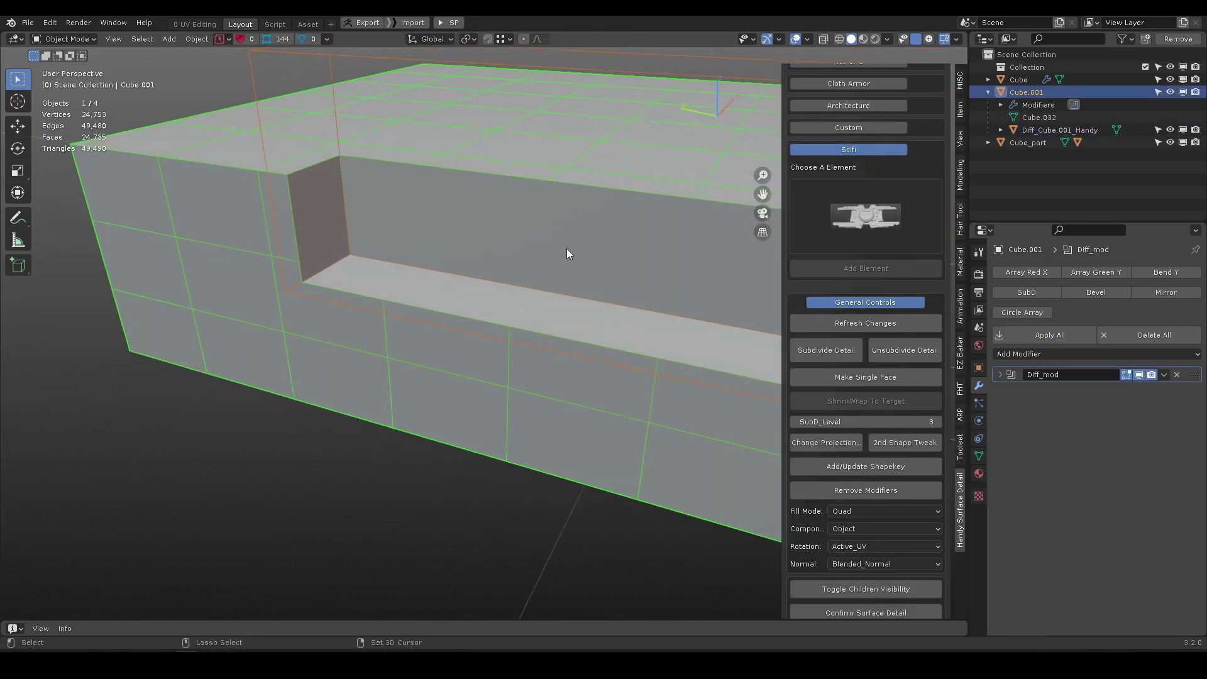
# Add four loop cuts along the length of the notch cutter's mesh and another loop cut in a second direction.
pyautogui.scroll(-4, 567, 255)
pyautogui.click(582, 183)
pyautogui.press('Tab')
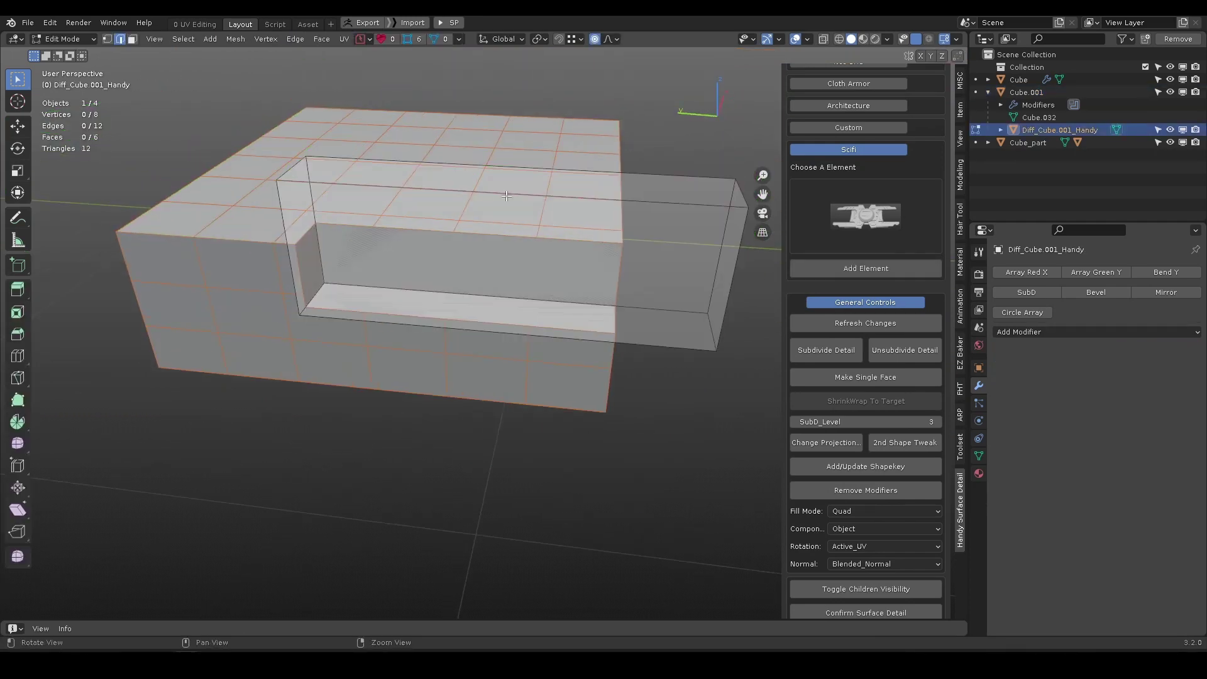
pyautogui.keyDown('alt'); pyautogui.moveTo(507, 196); pyautogui.dragTo(519, 202); pyautogui.keyUp('alt')
pyautogui.hotkey('ctrl', 'r')
pyautogui.scroll(3, 440, 201)
pyautogui.click(418, 203)
pyautogui.click(366, 205)
pyautogui.keyDown('alt'); pyautogui.moveTo(402, 197); pyautogui.dragTo(314, 189); pyautogui.keyUp('alt')
pyautogui.hotkey('ctrl', 'r')
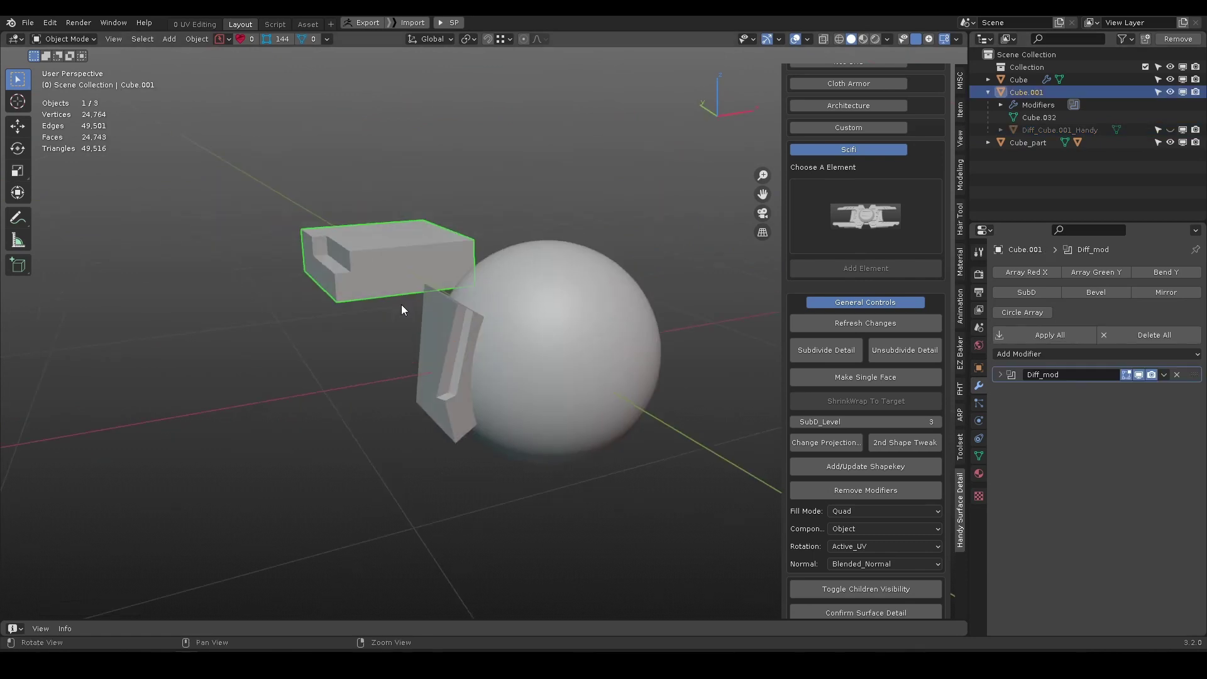
# Select the wrapped Cube_part detail, refresh its changes, and check how it bends around the sphere.
pyautogui.click(447, 342)
pyautogui.keyDown('alt'); pyautogui.moveTo(449, 336); pyautogui.dragTo(498, 307, button='right'); pyautogui.keyUp('alt')
pyautogui.click(824, 324)
pyautogui.keyDown('alt'); pyautogui.moveTo(270, 296); pyautogui.dragTo(369, 289); pyautogui.keyUp('alt')
pyautogui.keyDown('alt'); pyautogui.moveTo(541, 283); pyautogui.dragTo(428, 274); pyautogui.keyUp('alt')
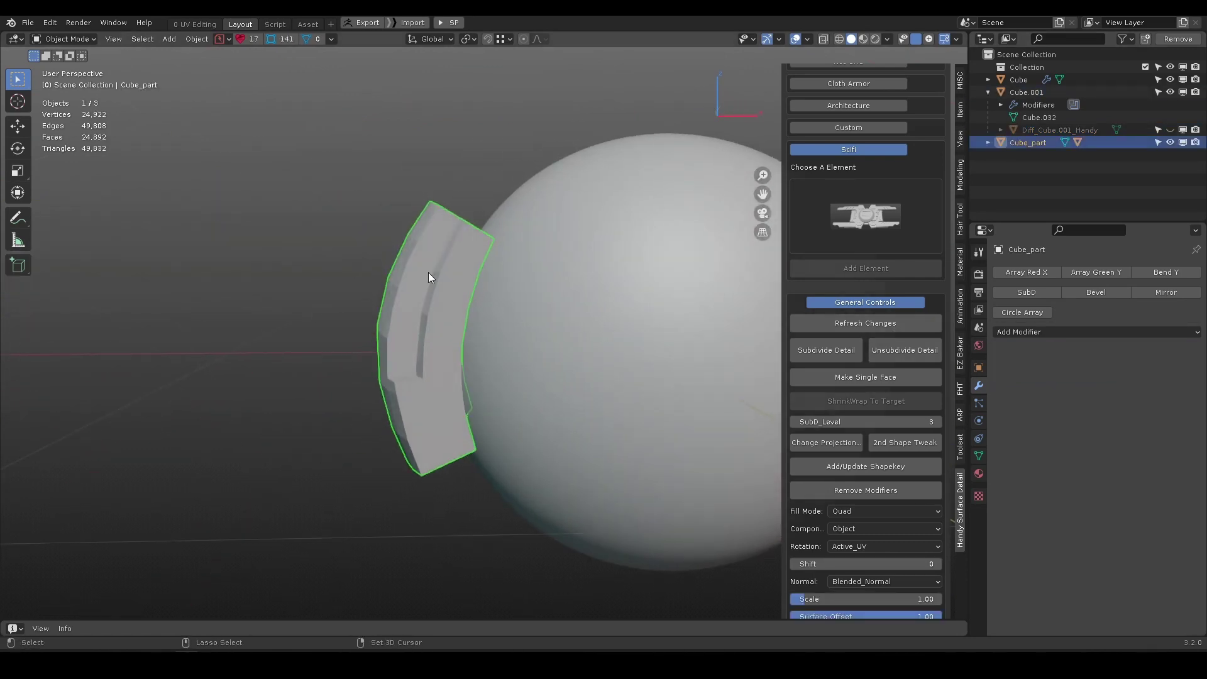
# Shade the source box smooth and enable Auto Smooth at 30° for it, and reselect the wrapped detail.
pyautogui.moveTo(428, 278); pyautogui.dragTo(237, 208, button='middle')
pyautogui.click(237, 206)
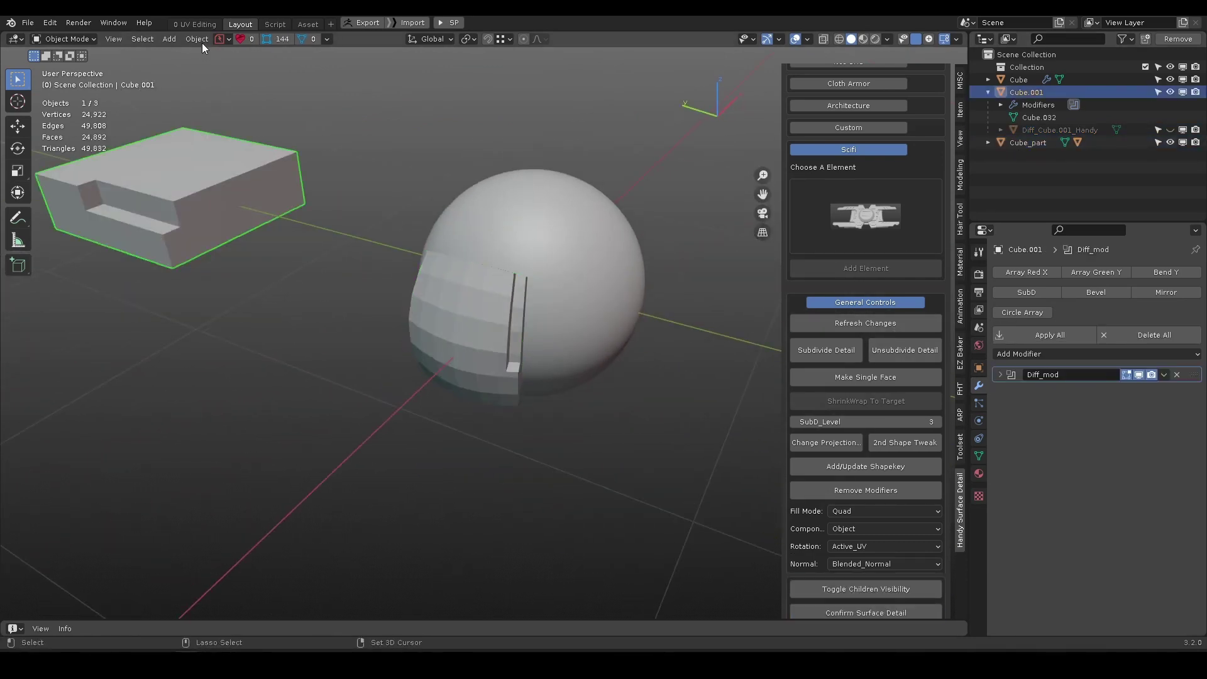
pyautogui.click(197, 39)
pyautogui.click(252, 315)
pyautogui.click(979, 455)
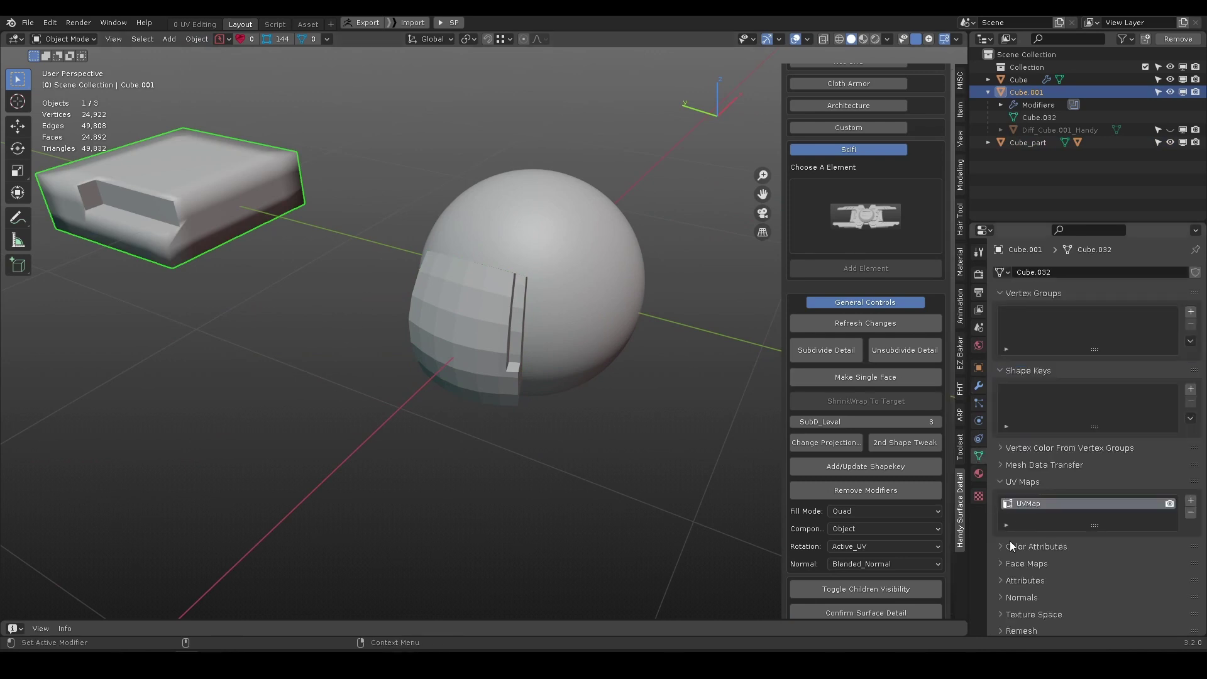
pyautogui.scroll(-5, 1054, 484)
pyautogui.click(1013, 486)
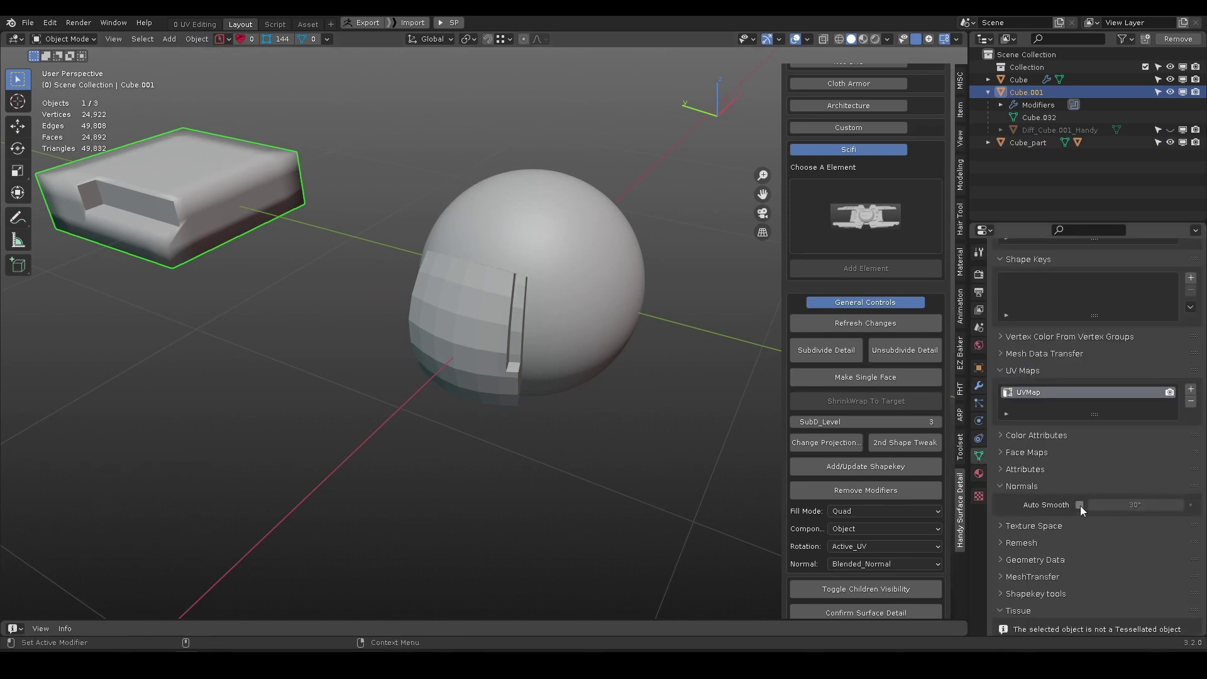
pyautogui.click(1080, 505)
pyautogui.scroll(3, 469, 345)
pyautogui.click(469, 345)
pyautogui.moveTo(469, 346); pyautogui.dragTo(452, 329, button='middle')
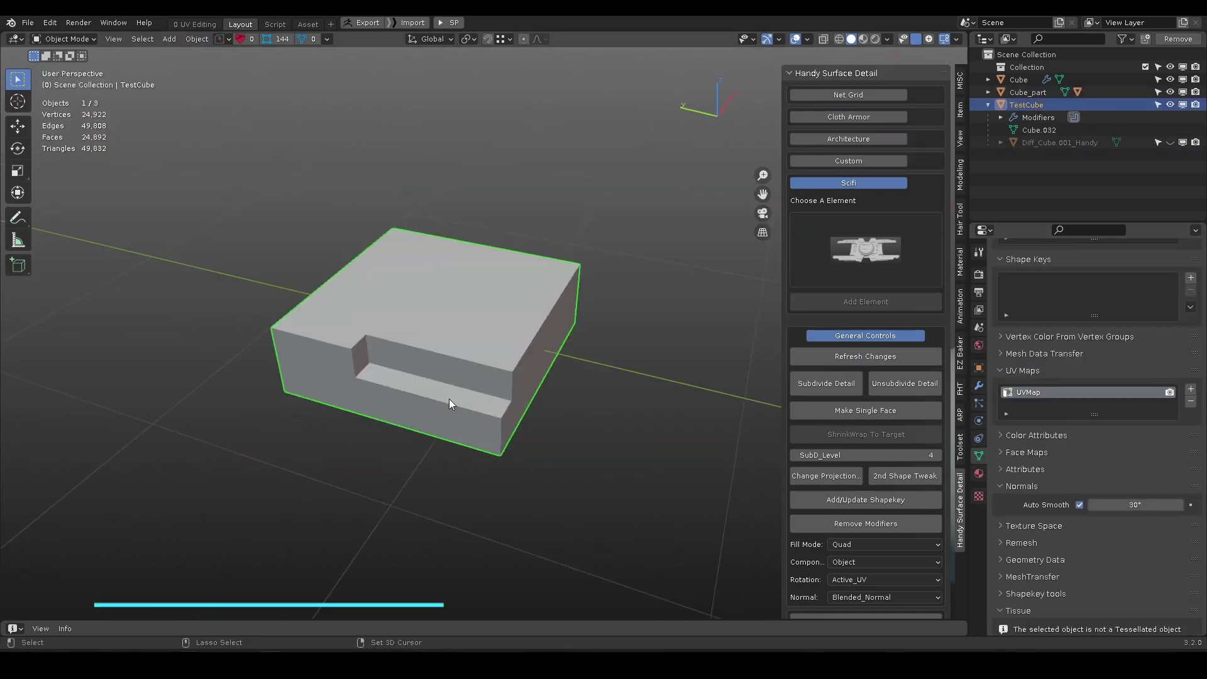
# Select the notched box and check its object name TestCube in the scene hierarchy.
pyautogui.click(605, 383)
pyautogui.click(474, 331)
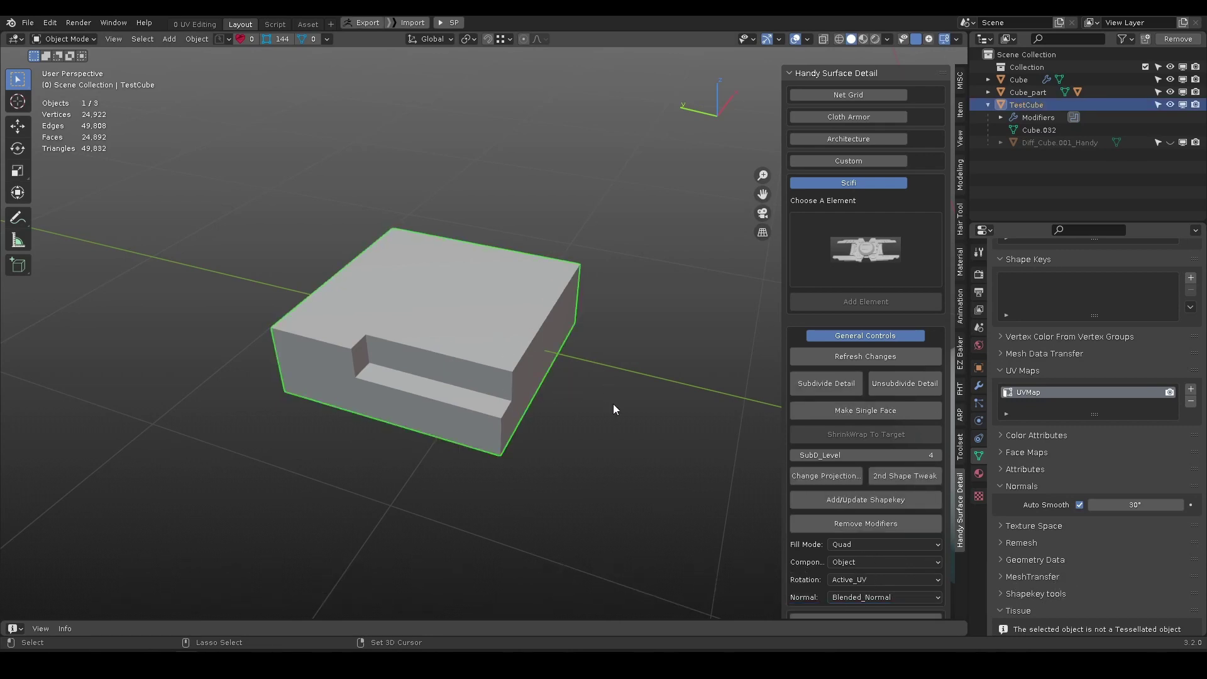
pyautogui.keyDown('shift'); pyautogui.moveTo(493, 345); pyautogui.dragTo(476, 351, button='middle'); pyautogui.keyUp('shift')
pyautogui.doubleClick(1026, 105)
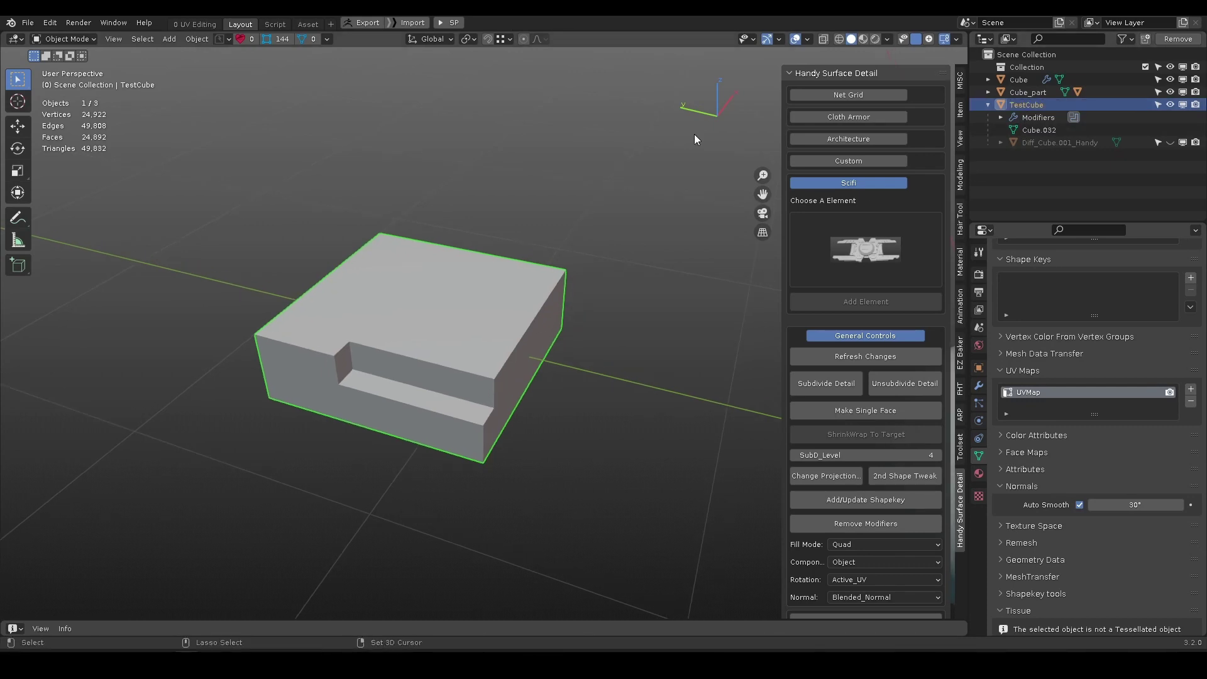
# Switch to the add-on's Scifi folder in File Explorer and check the name of the TestCube.blend file.
pyautogui.moveTo(244, 664)
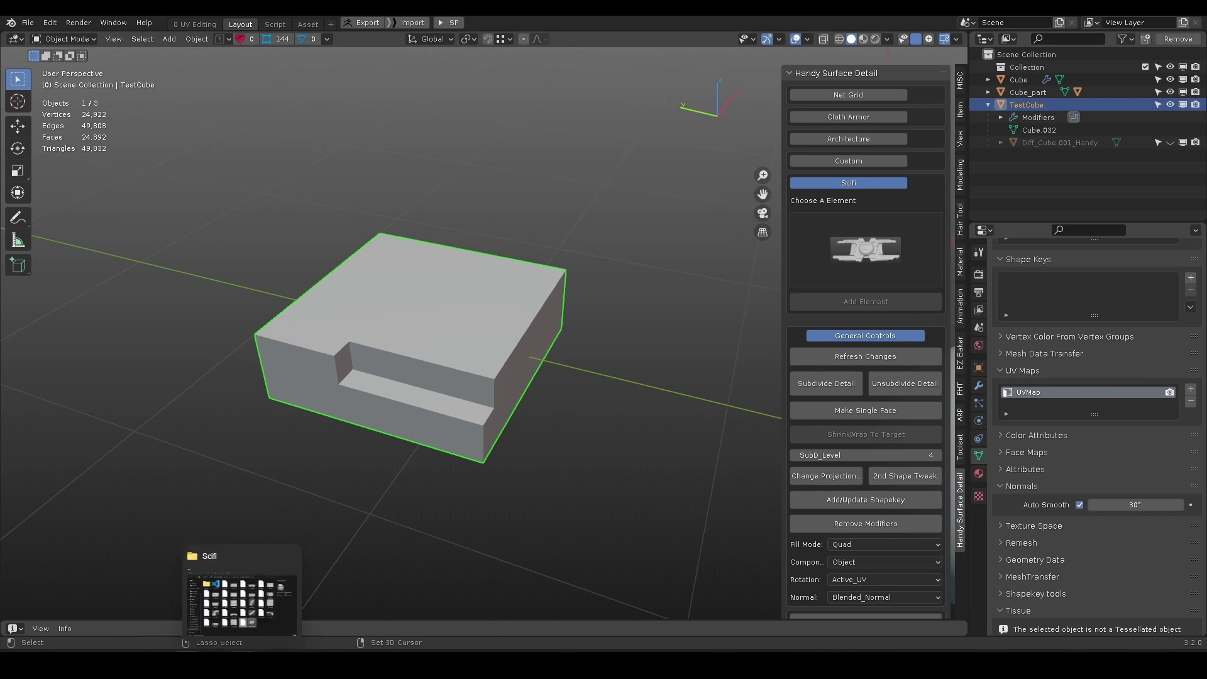
pyautogui.click(255, 637)
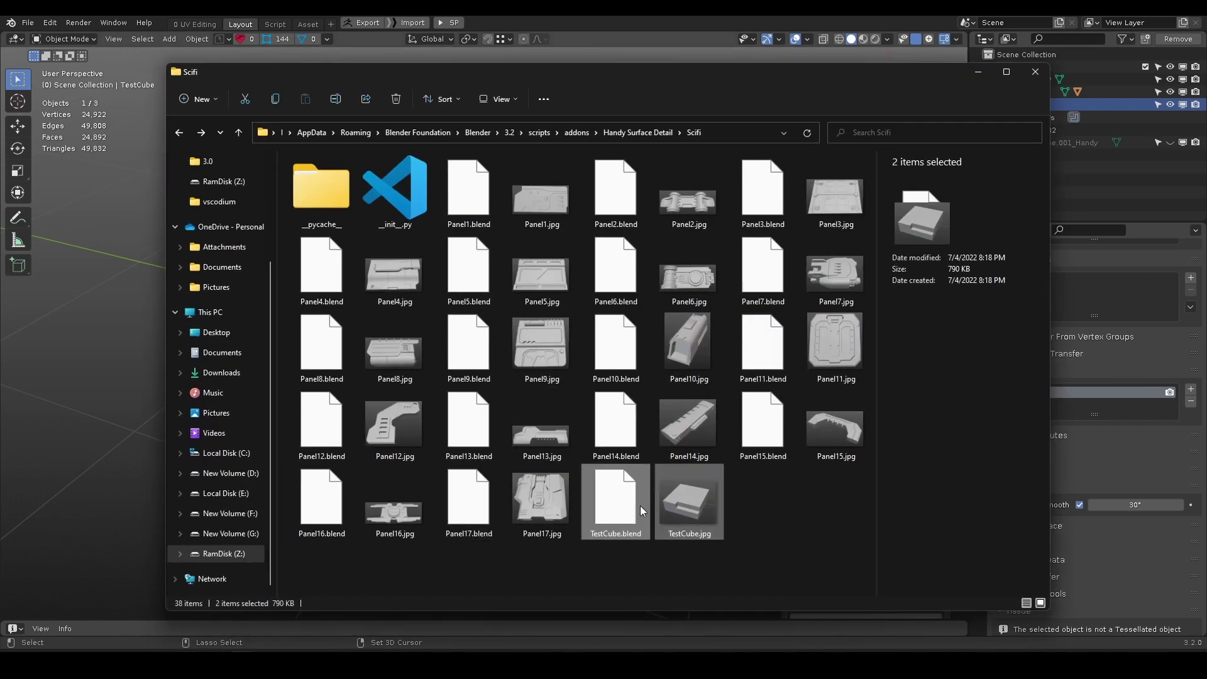
pyautogui.doubleClick(610, 536)
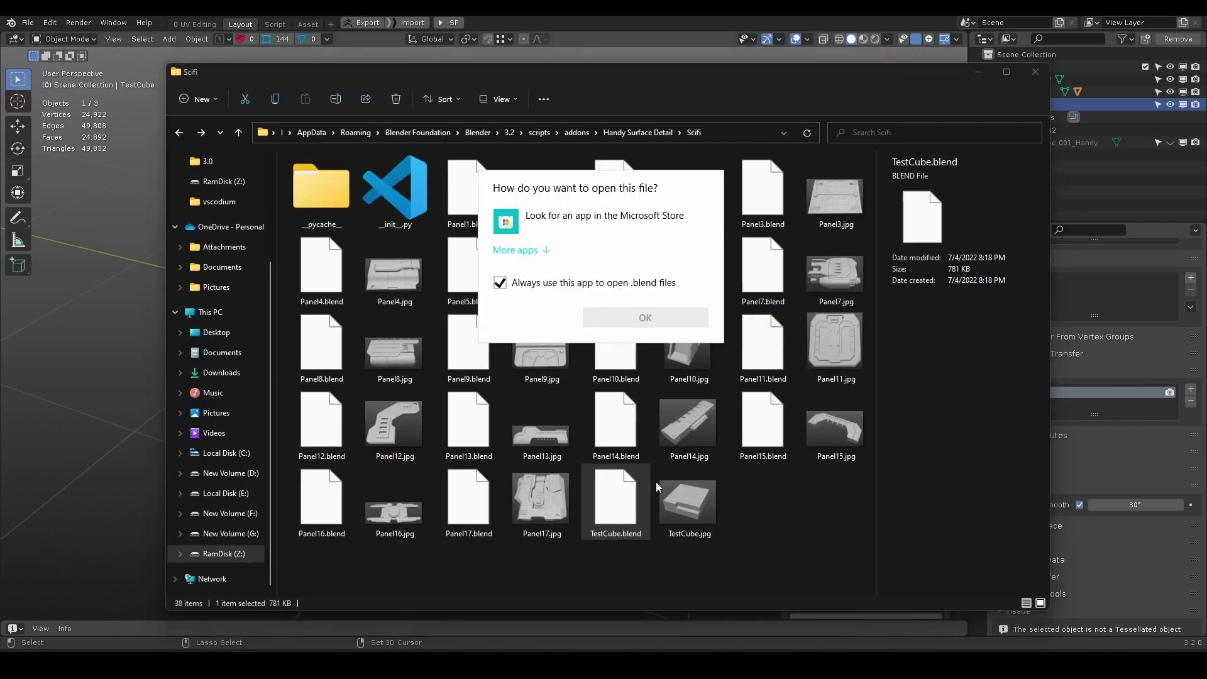
pyautogui.press('Escape')
pyautogui.click(594, 536)
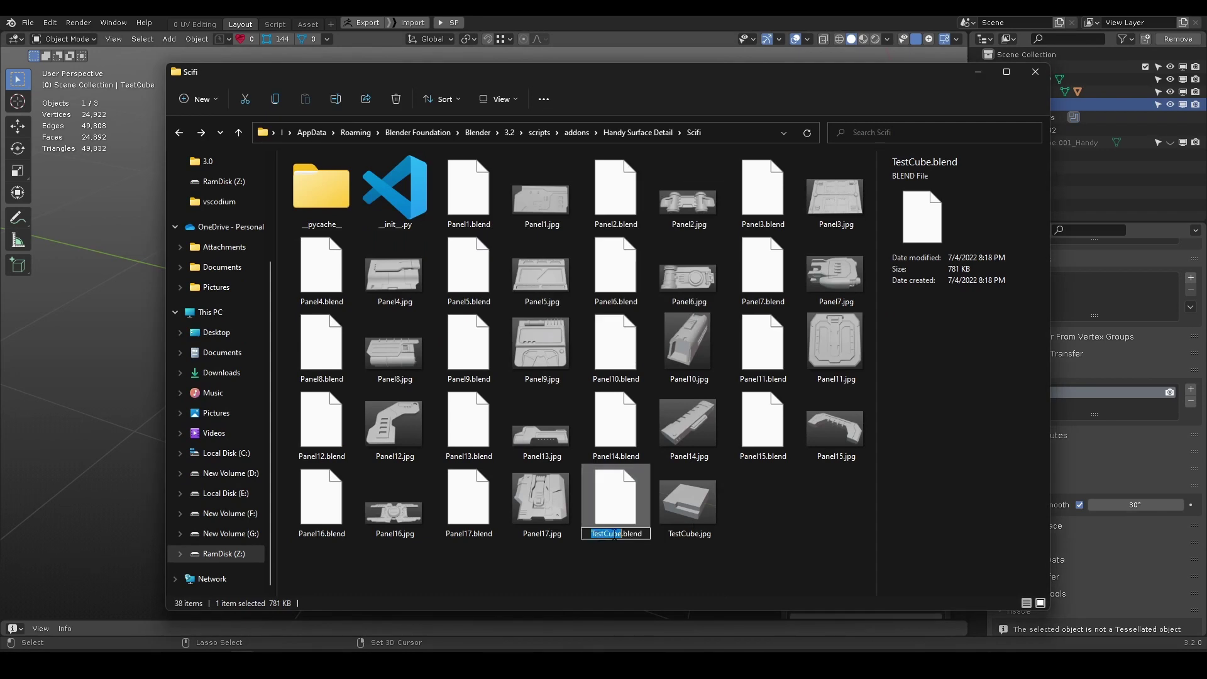
pyautogui.click(623, 554)
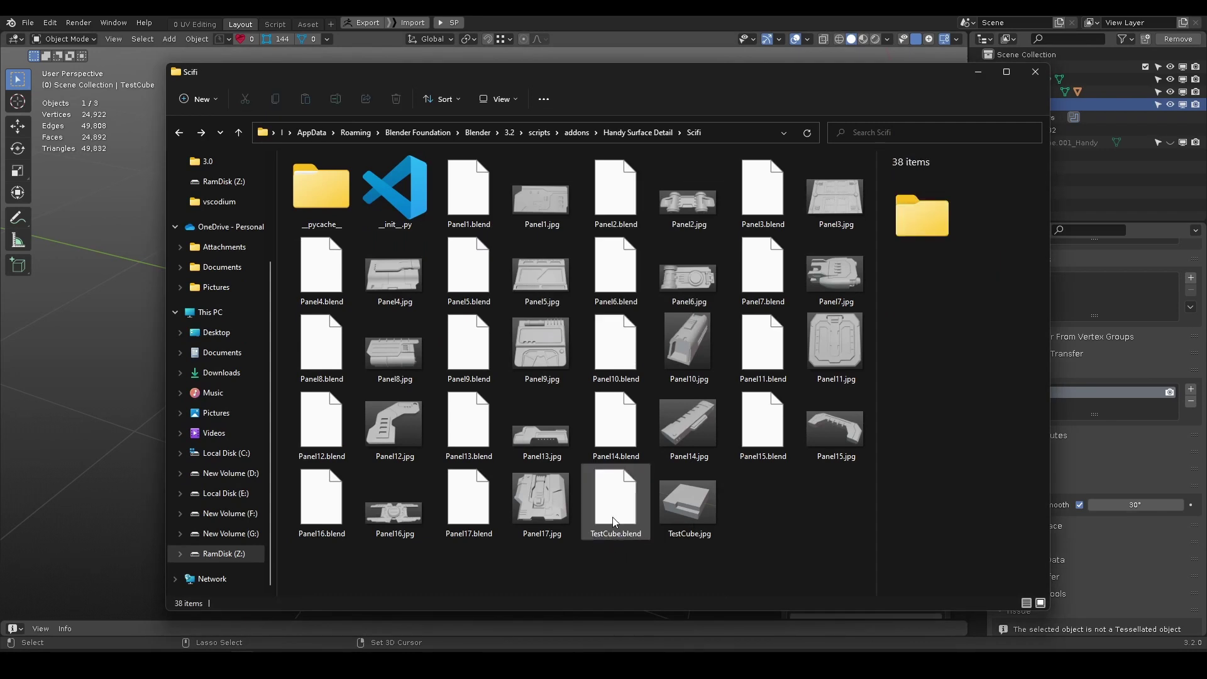
# View the preview image TestCube.jpg, and select it together with TestCube.blend.
pyautogui.doubleClick(690, 501)
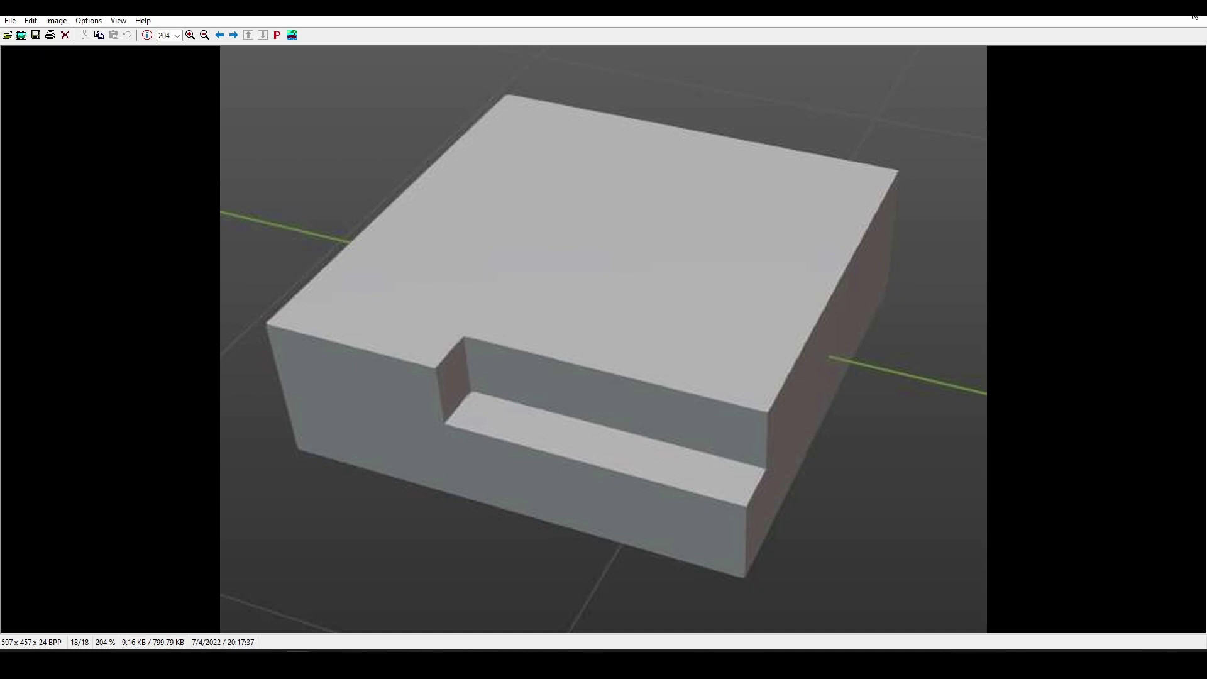
pyautogui.press('Escape')
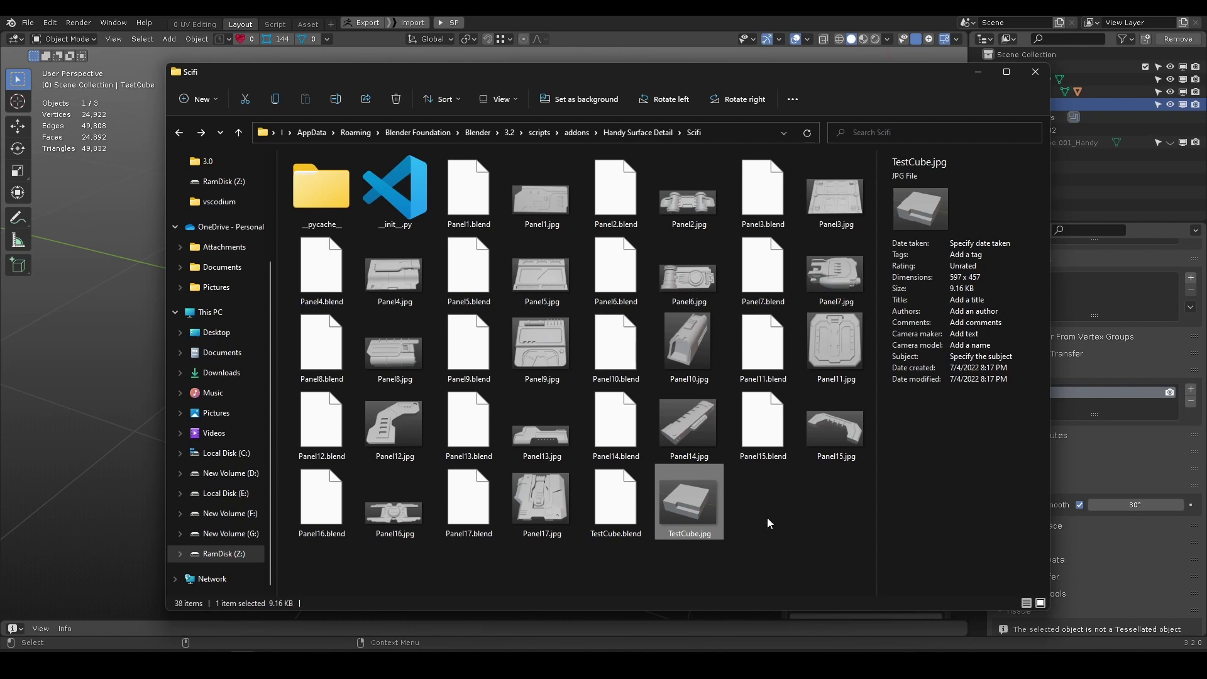
pyautogui.keyDown('ctrl'); pyautogui.click(609, 491); pyautogui.keyUp('ctrl')
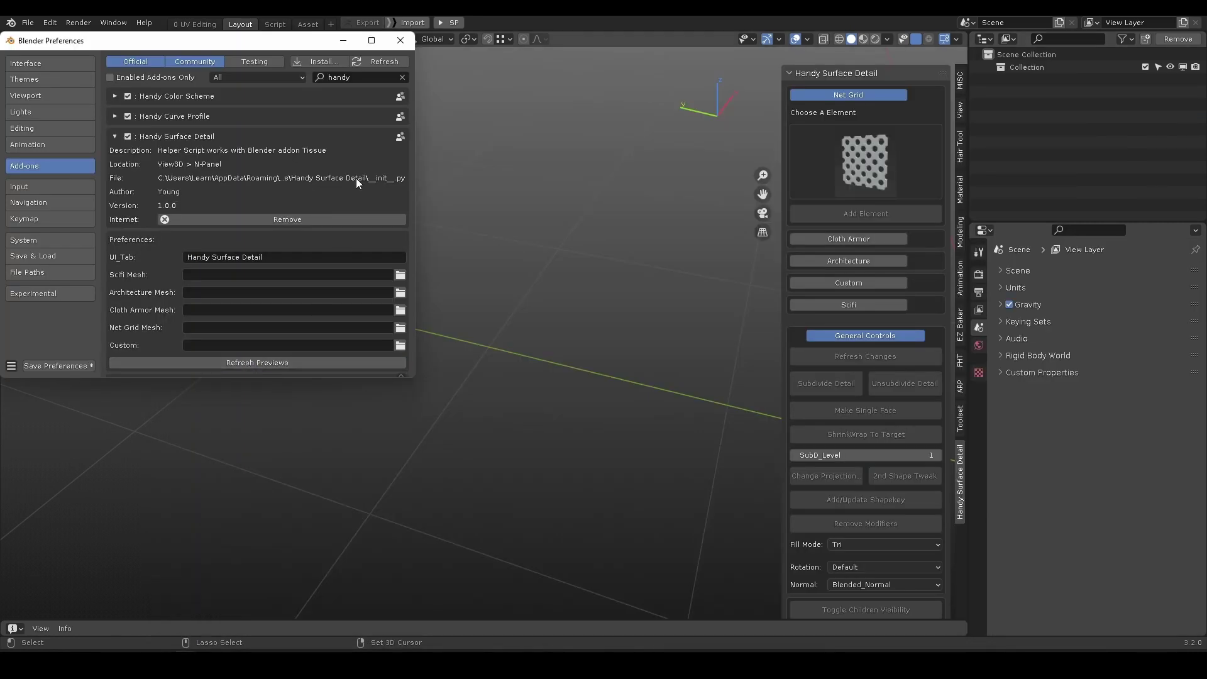
# Minimise the Blender preferences window, expand the Scifi element category and open its element gallery.
pyautogui.click(344, 42)
pyautogui.click(849, 305)
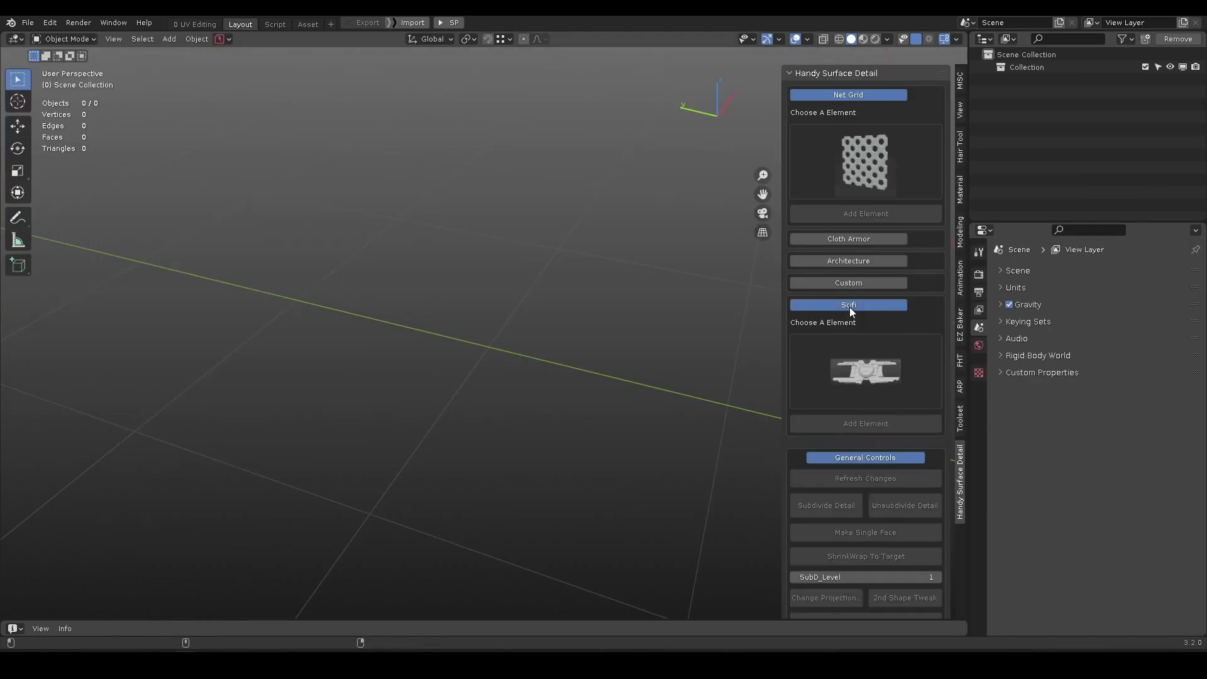
pyautogui.click(875, 374)
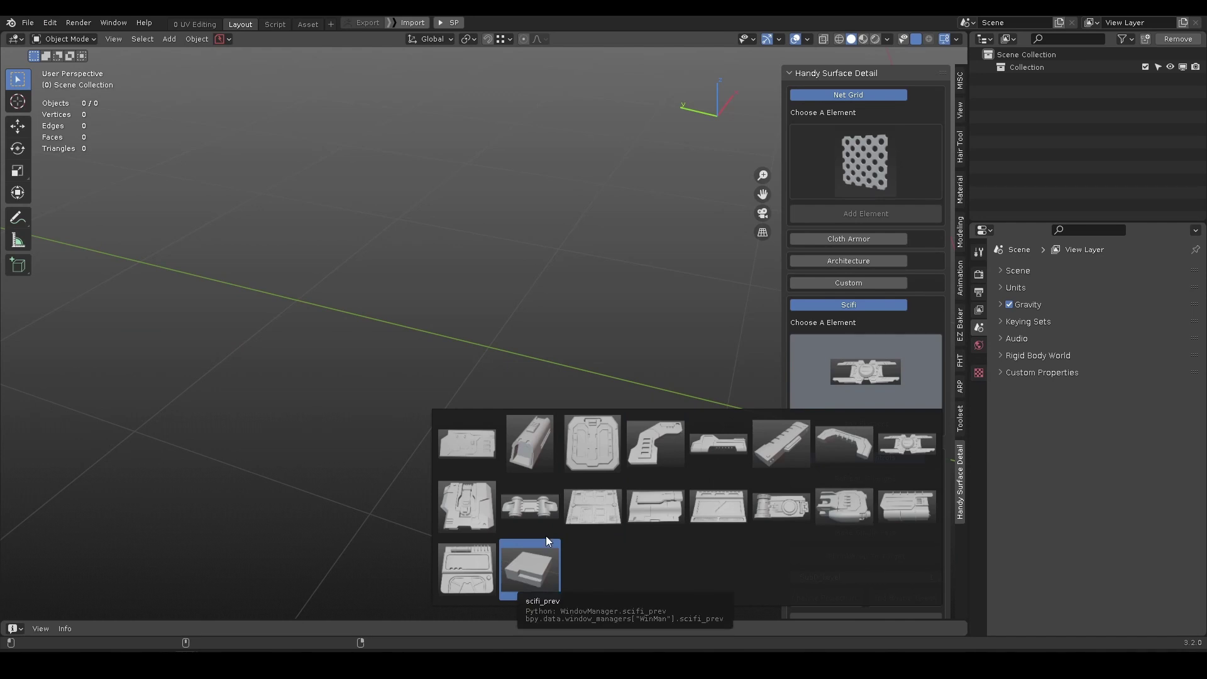
# Add a quad sphere mesh to the empty scene, frame it, and enter Edit Mode.
pyautogui.hotkey('shift', 'a')
pyautogui.moveTo(620, 310)
pyautogui.click(685, 319)
pyautogui.press('KP_Decimal')
pyautogui.scroll(-1, 481, 353)
pyautogui.press('Tab')
pyautogui.keyDown('alt'); pyautogui.moveTo(481, 353); pyautogui.dragTo(515, 308); pyautogui.keyUp('alt')
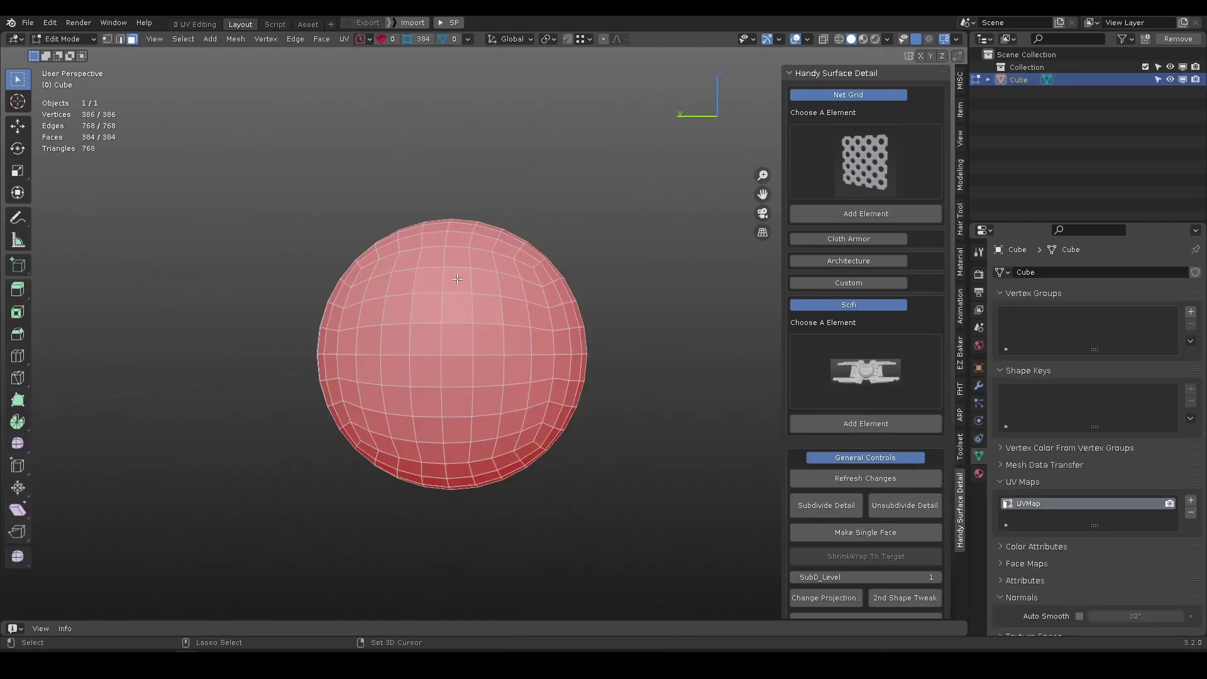
# Select a 5 by 5 block of faces on the sphere and add the TestCube Scifi element to it.
pyautogui.scroll(2, 465, 352)
pyautogui.moveTo(352, 242); pyautogui.dragTo(484, 437)
pyautogui.click(862, 381)
pyautogui.click(726, 464)
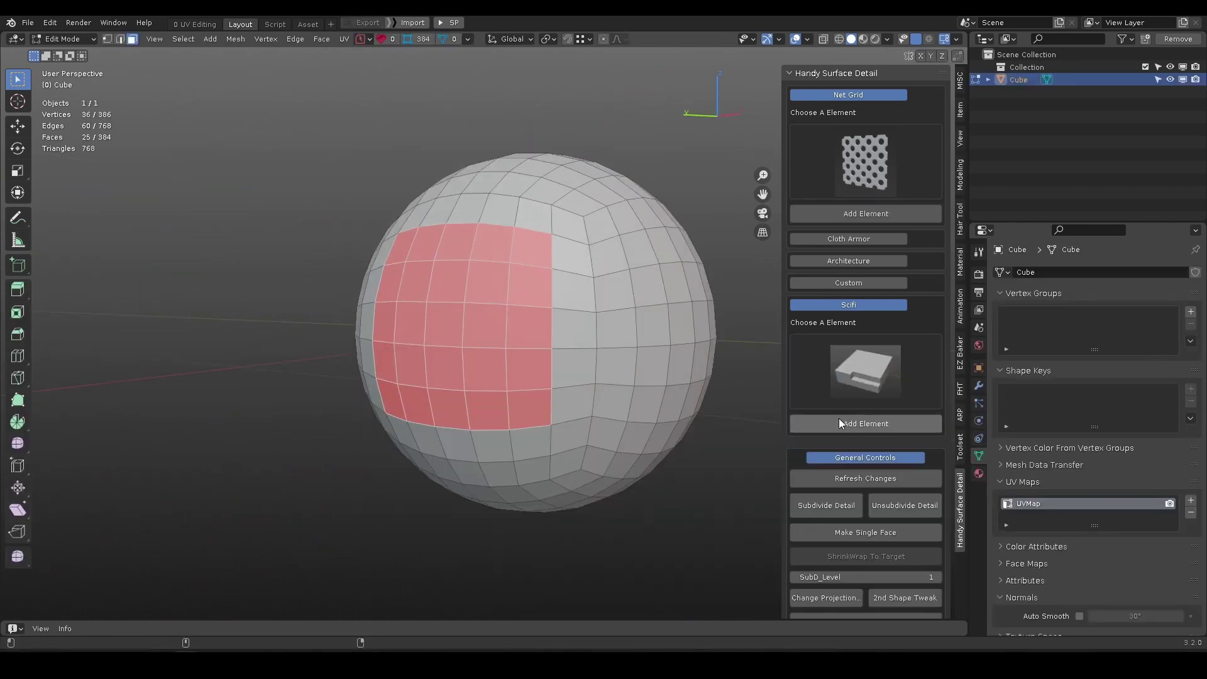
pyautogui.click(838, 421)
# Expand the Cube_part hierarchy and make Cube_Handy_Shape and Cube_Handy_Source_Detail visible.
pyautogui.moveTo(410, 313); pyautogui.dragTo(639, 183, button='middle')
pyautogui.click(989, 93)
pyautogui.click(1107, 118)
pyautogui.click(1170, 117)
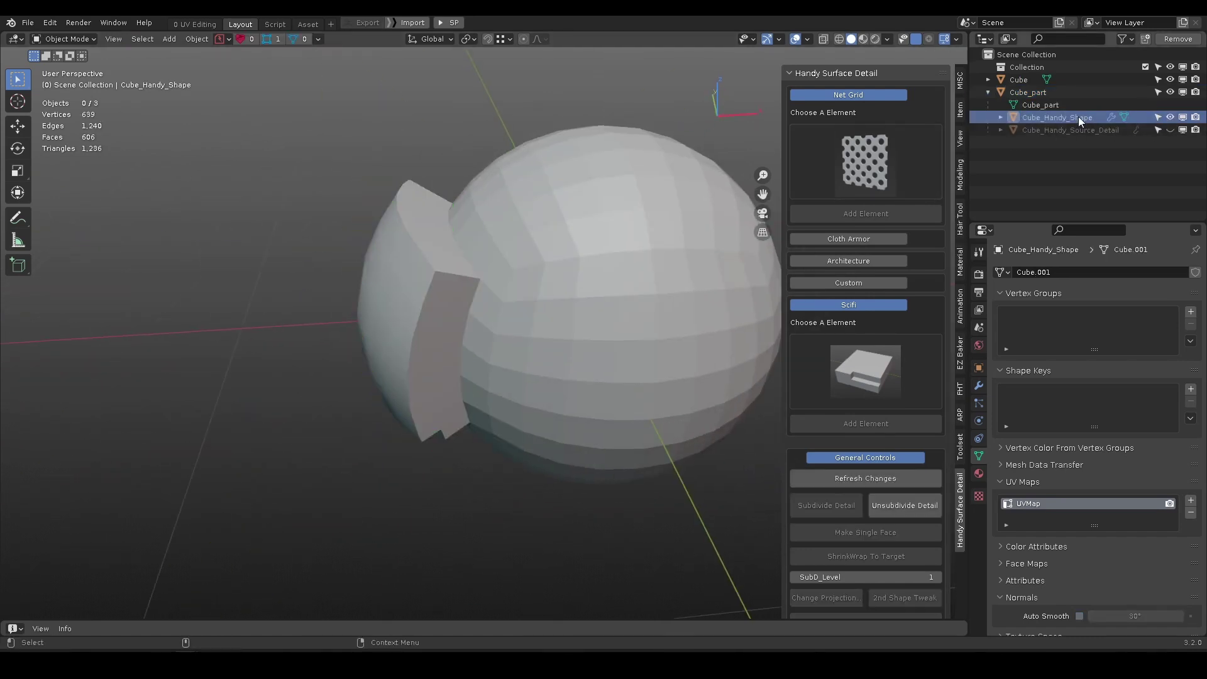
pyautogui.click(1091, 130)
pyautogui.click(1170, 130)
# Activate the Move tool, expand Cube_Handy_Source_Detail and select its Diff_Cube.001_Handy cutter.
pyautogui.click(1091, 130)
pyautogui.scroll(-3, 566, 352)
pyautogui.press('w')
pyautogui.moveTo(440, 305); pyautogui.dragTo(403, 295, button='middle')
pyautogui.click(1001, 130)
pyautogui.click(1149, 168)
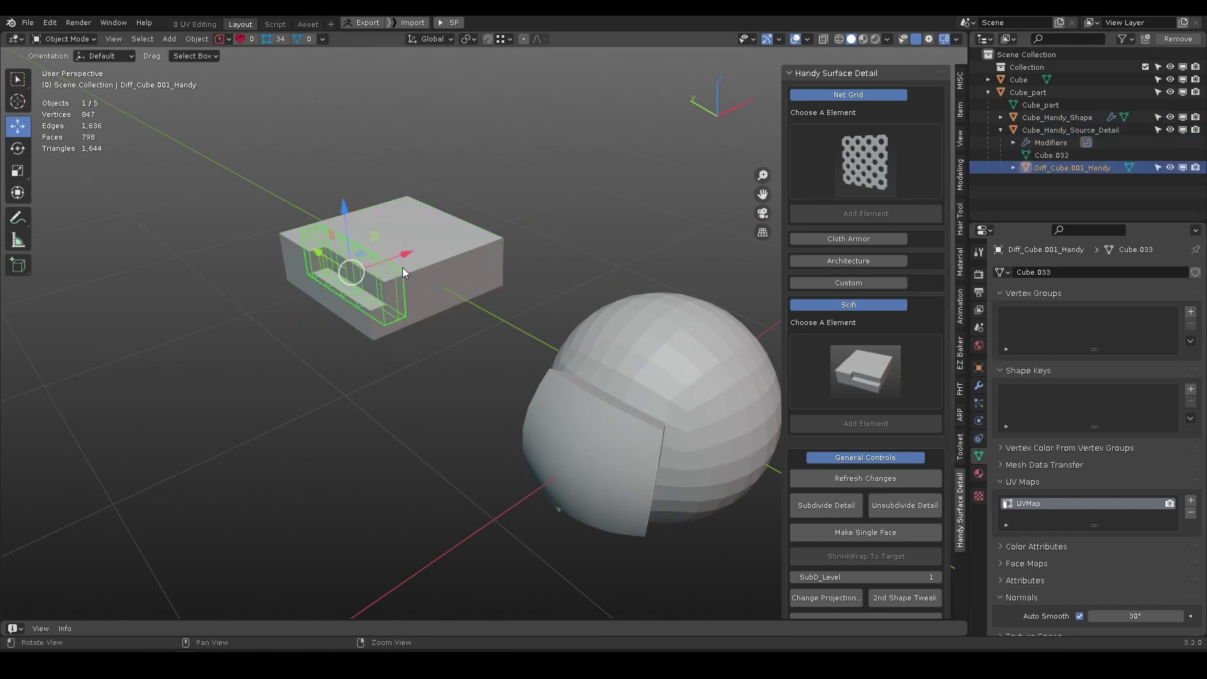
# Move the Diff_Cube.001_Handy cutter along the X axis, from the box's edge toward its middle.
pyautogui.scroll(5, 403, 266)
pyautogui.moveTo(372, 255); pyautogui.dragTo(507, 229)
pyautogui.scroll(-3, 507, 235)
pyautogui.moveTo(487, 302); pyautogui.dragTo(500, 276, button='middle')
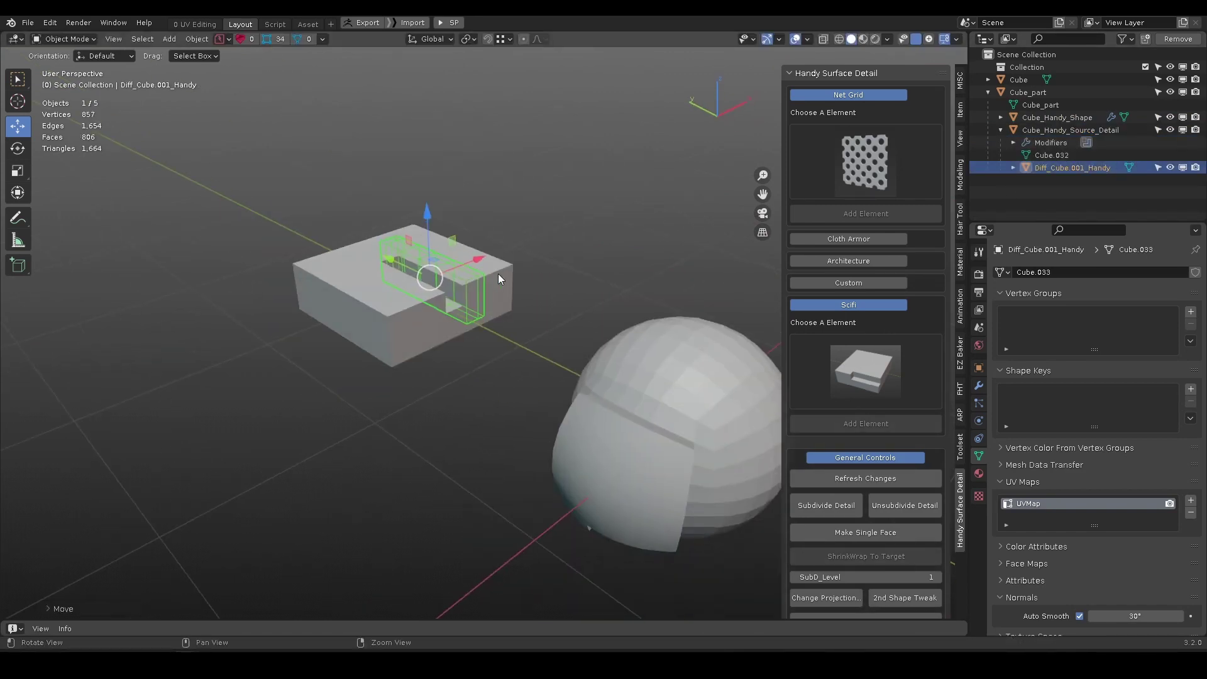
# Select the Cube_part detail on the sphere and refresh its changes to apply the moved cutter.
pyautogui.click(629, 462)
pyautogui.moveTo(628, 462); pyautogui.dragTo(667, 421, button='middle')
pyautogui.scroll(-5, 870, 530)
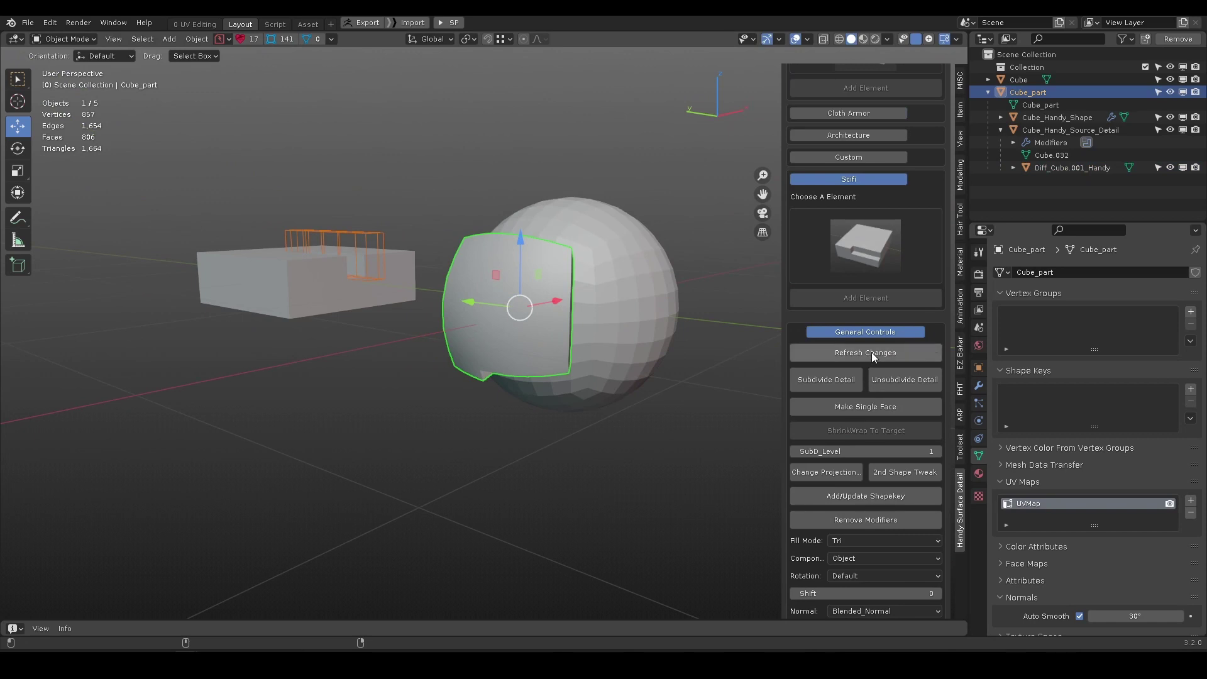
pyautogui.scroll(3, 510, 333)
pyautogui.moveTo(509, 334); pyautogui.dragTo(443, 340, button='middle')
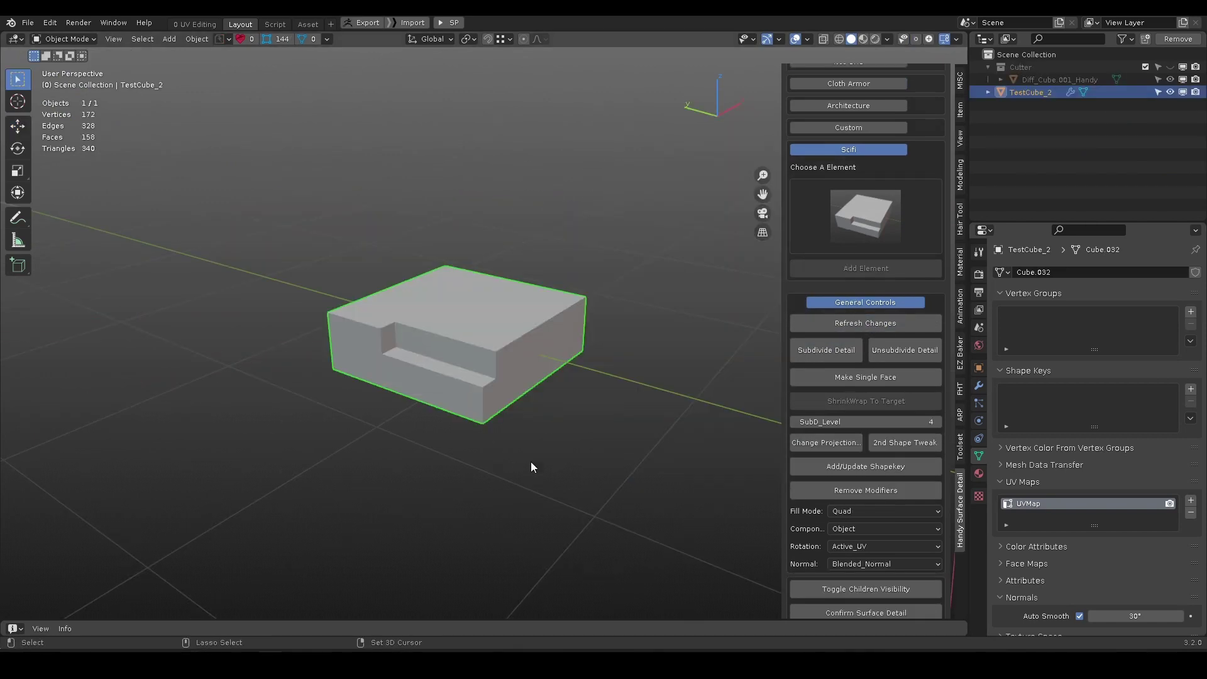
# Unhide the Cutter collection to show the boolean cutter on the notched TestCube_2 box.
pyautogui.click(532, 463)
pyautogui.click(488, 393)
pyautogui.keyDown('shift'); pyautogui.moveTo(488, 393); pyautogui.dragTo(450, 408, button='middle'); pyautogui.keyUp('shift')
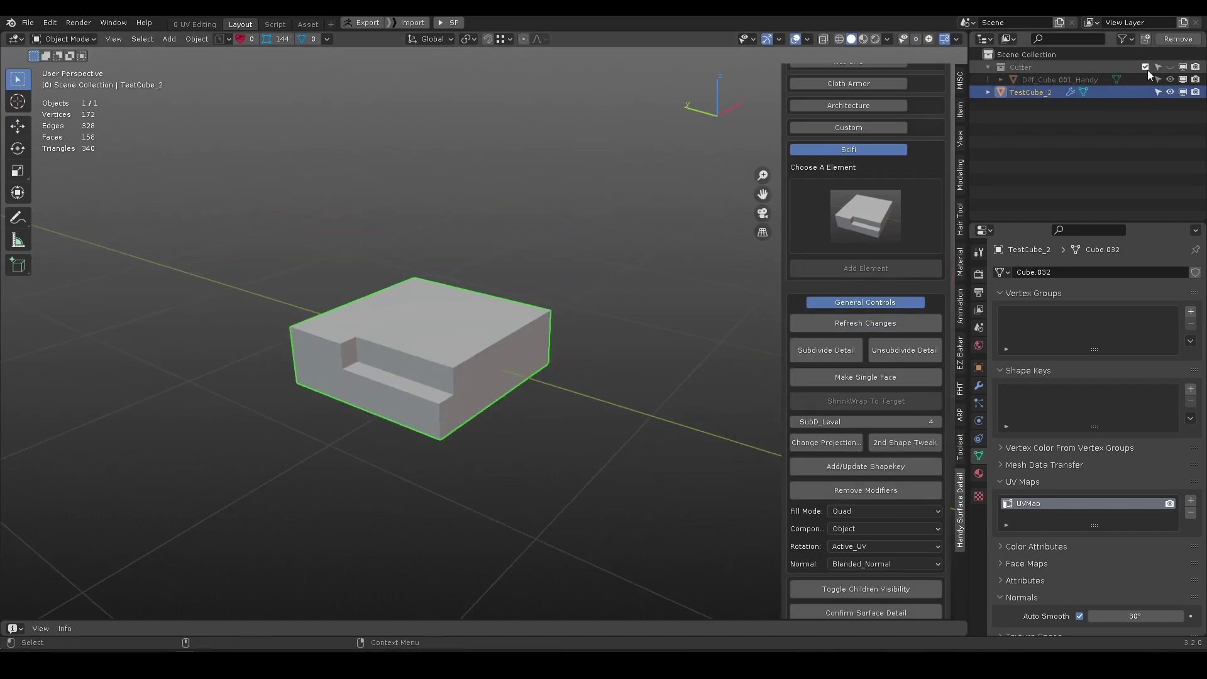
pyautogui.click(1170, 67)
pyautogui.keyDown('alt'); pyautogui.moveTo(414, 340); pyautogui.dragTo(378, 352); pyautogui.keyUp('alt')
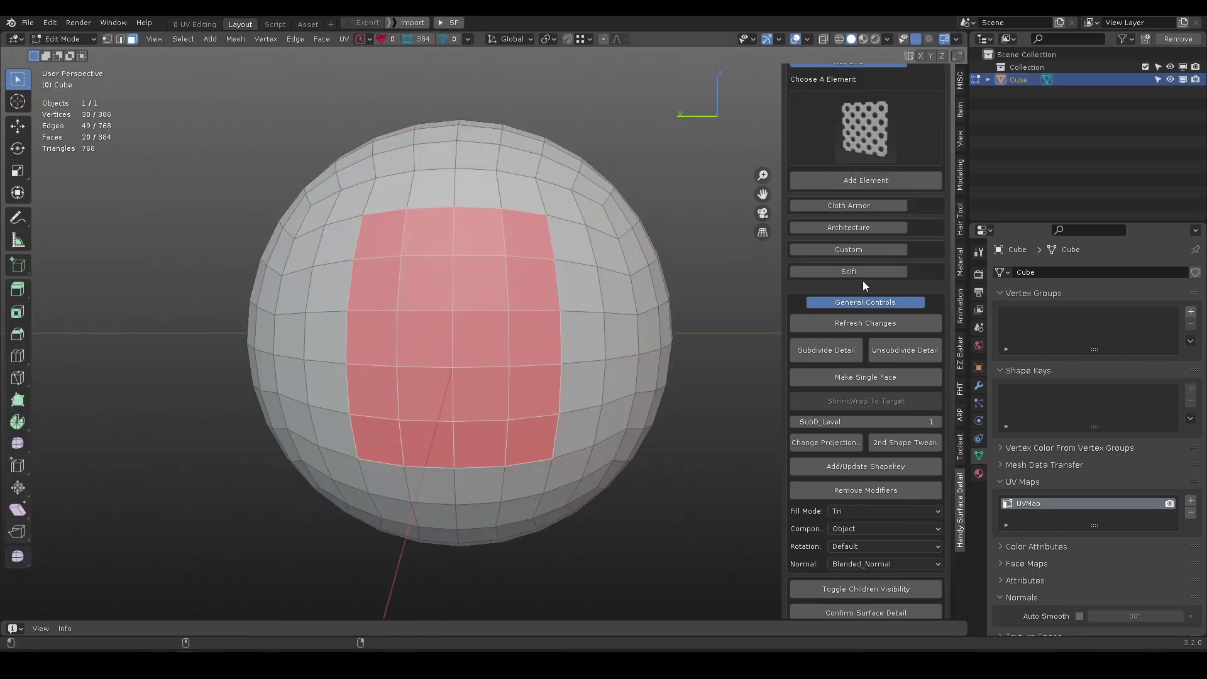
# Add the last notched-box element of the Scifi library to the selected faces of the sphere.
pyautogui.click(861, 275)
pyautogui.click(870, 344)
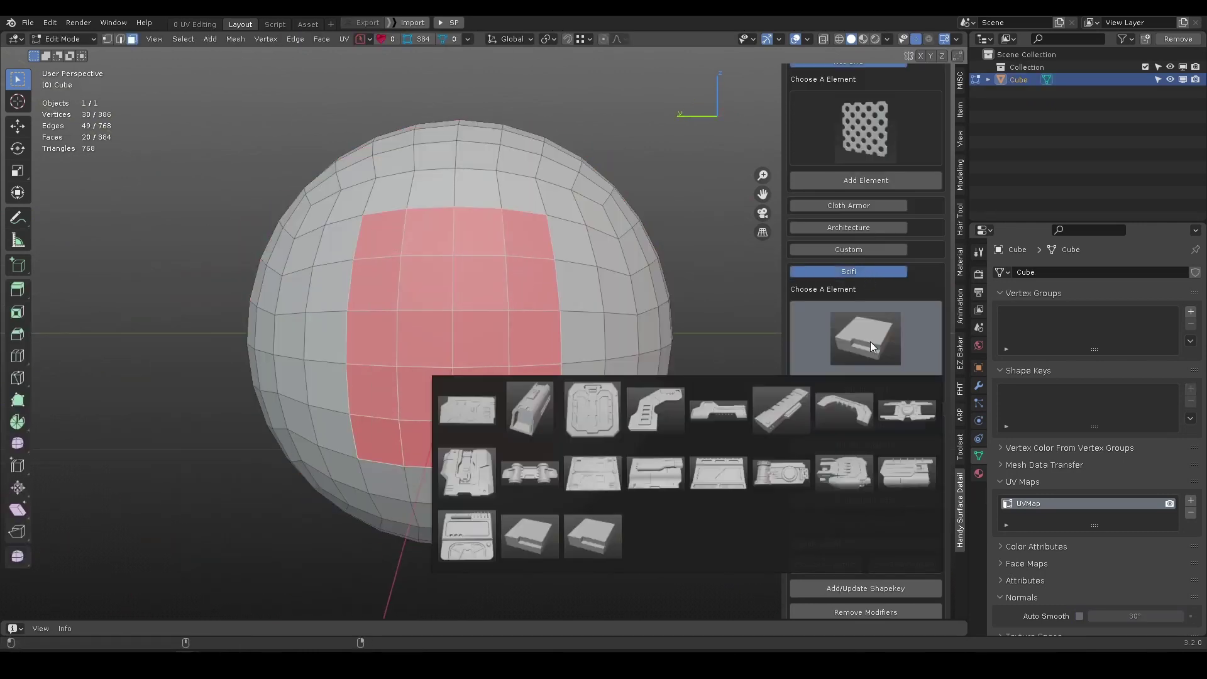
pyautogui.click(591, 552)
pyautogui.click(847, 386)
# Examine the new detail on the sphere and select the cutter wireframe lying apart from it.
pyautogui.keyDown('alt'); pyautogui.moveTo(522, 404); pyautogui.dragTo(462, 421); pyautogui.keyUp('alt')
pyautogui.scroll(-3, 463, 403)
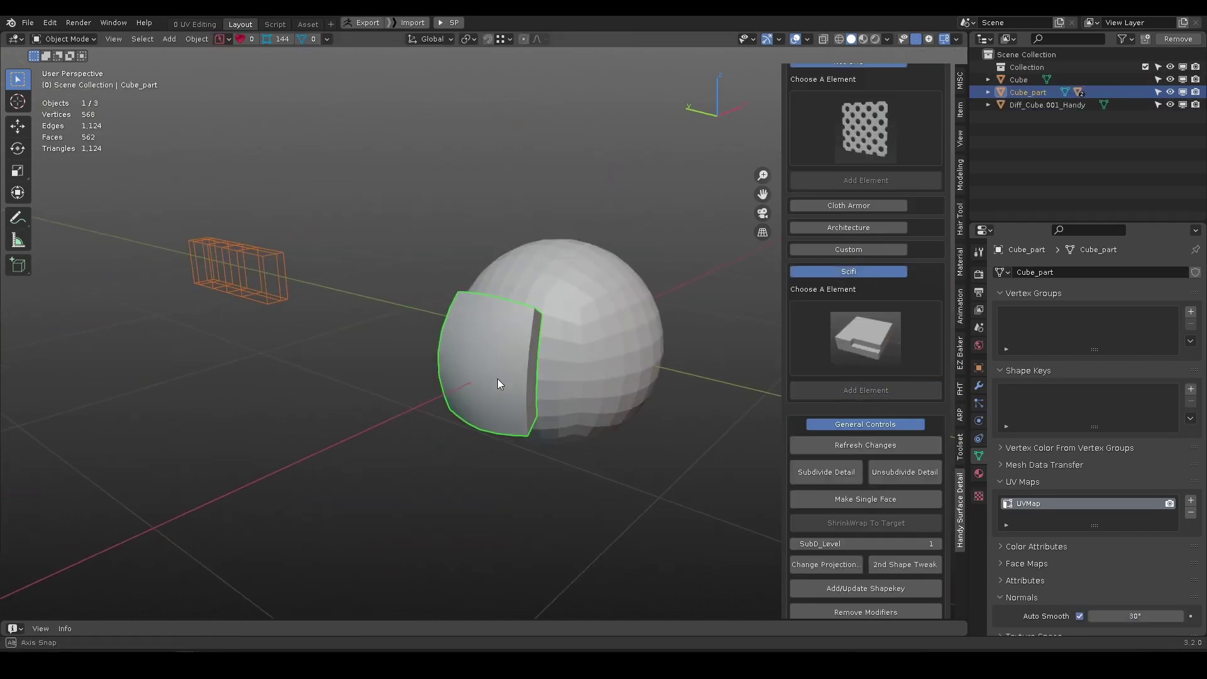
pyautogui.keyDown('alt'); pyautogui.moveTo(497, 378); pyautogui.dragTo(554, 406, button='middle'); pyautogui.keyUp('alt')
pyautogui.click(316, 281)
pyautogui.moveTo(337, 285); pyautogui.dragTo(329, 291, button='middle')
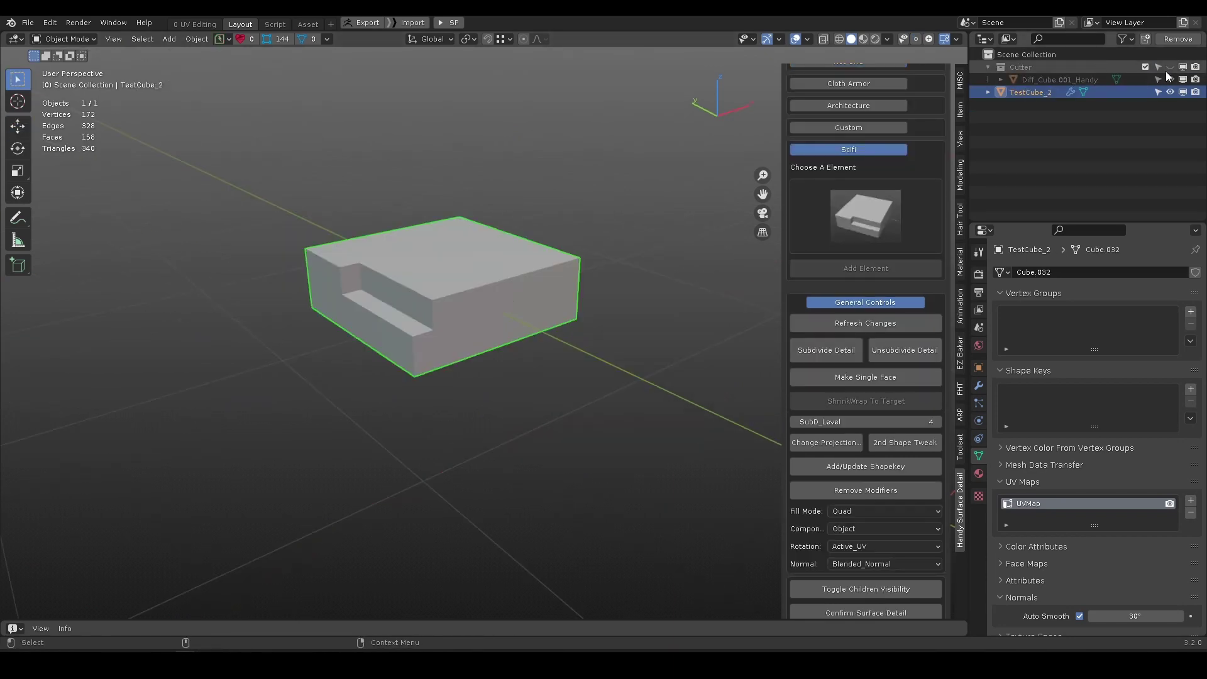
# Parent the Diff_Cube.001_Handy cutter to TestCube_2 and expand TestCube_2's hierarchy.
pyautogui.click(1070, 78)
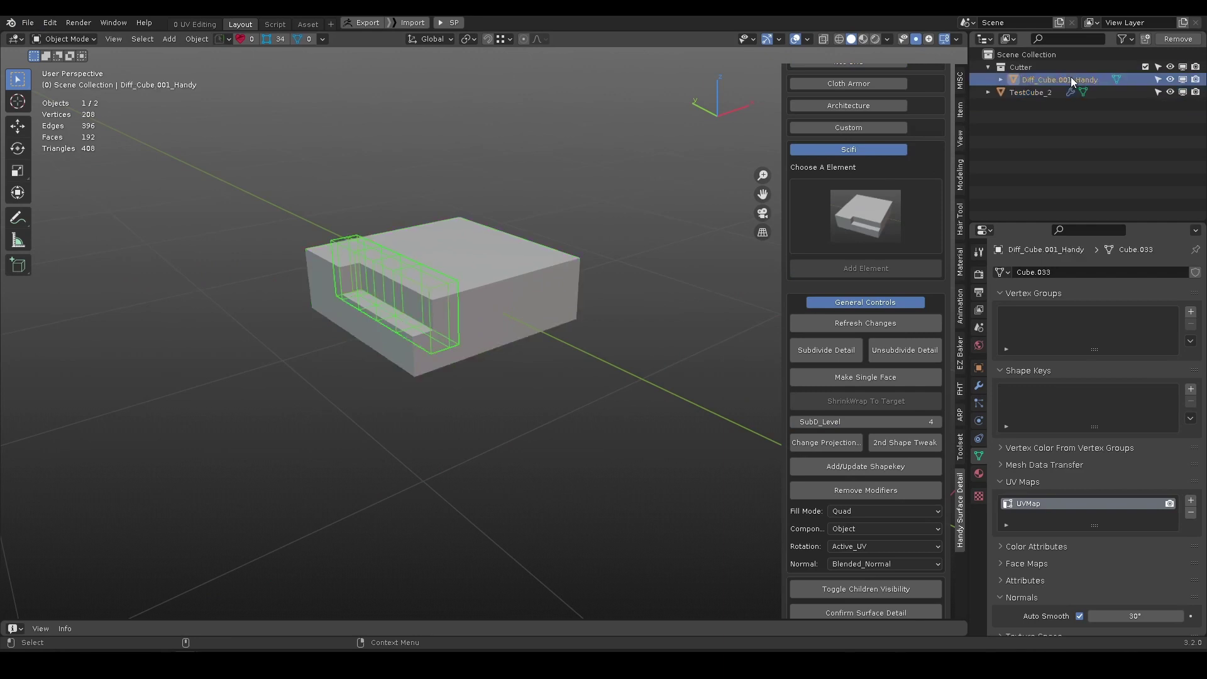
pyautogui.keyDown('ctrl'); pyautogui.click(1031, 91); pyautogui.keyUp('ctrl')
pyautogui.hotkey('ctrl', 'p')
pyautogui.click(564, 316)
pyautogui.moveTo(518, 317); pyautogui.dragTo(489, 320, button='middle')
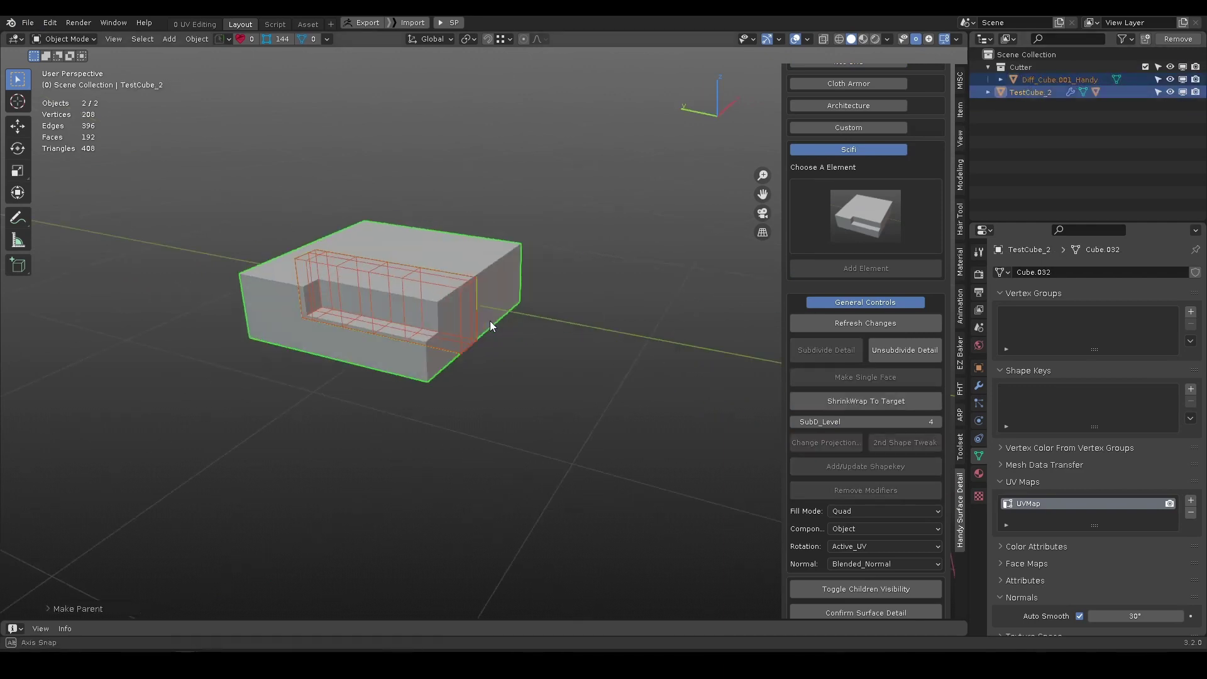
pyautogui.click(988, 92)
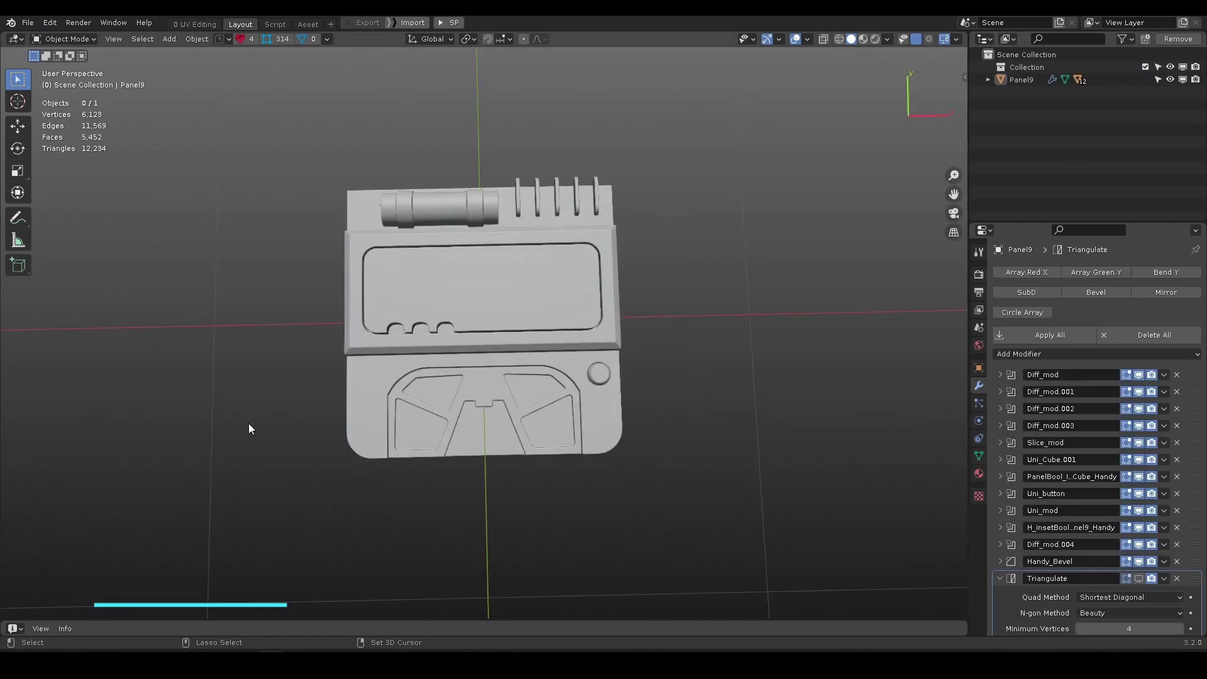
# Turn on the wireframe overlay for Panel9 and toggle Triangulate's viewport display to examine the inset groove's rounded corner.
pyautogui.moveTo(248, 424); pyautogui.dragTo(569, 435, button='middle')
pyautogui.keyDown('alt'); pyautogui.moveTo(347, 314); pyautogui.dragTo(454, 366, button='middle'); pyautogui.keyUp('alt')
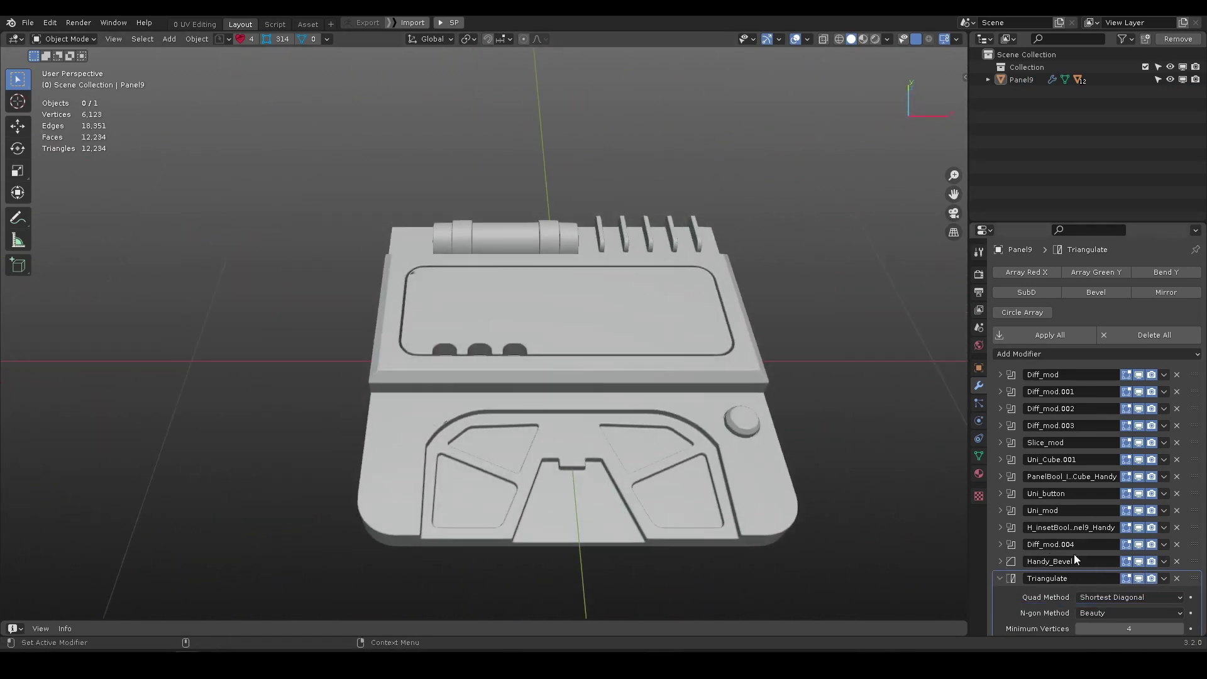
pyautogui.scroll(4, 415, 295)
pyautogui.keyDown('alt'); pyautogui.moveTo(481, 249); pyautogui.dragTo(480, 298); pyautogui.keyUp('alt')
pyautogui.click(808, 39)
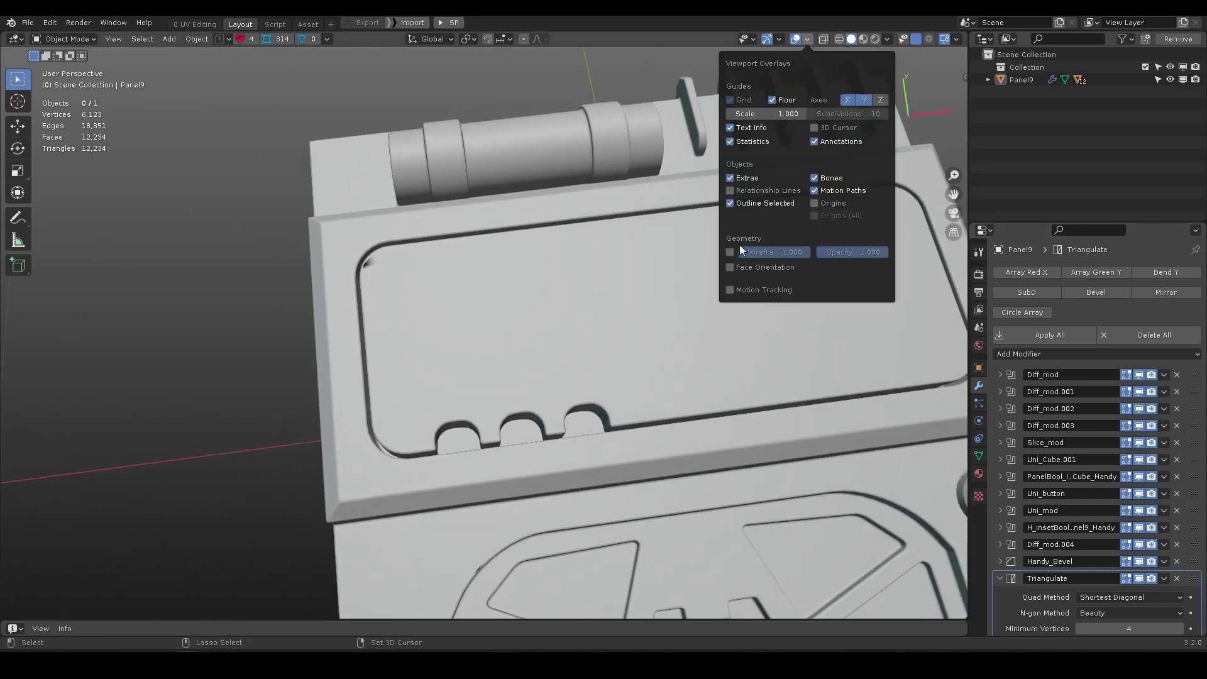
pyautogui.click(739, 244)
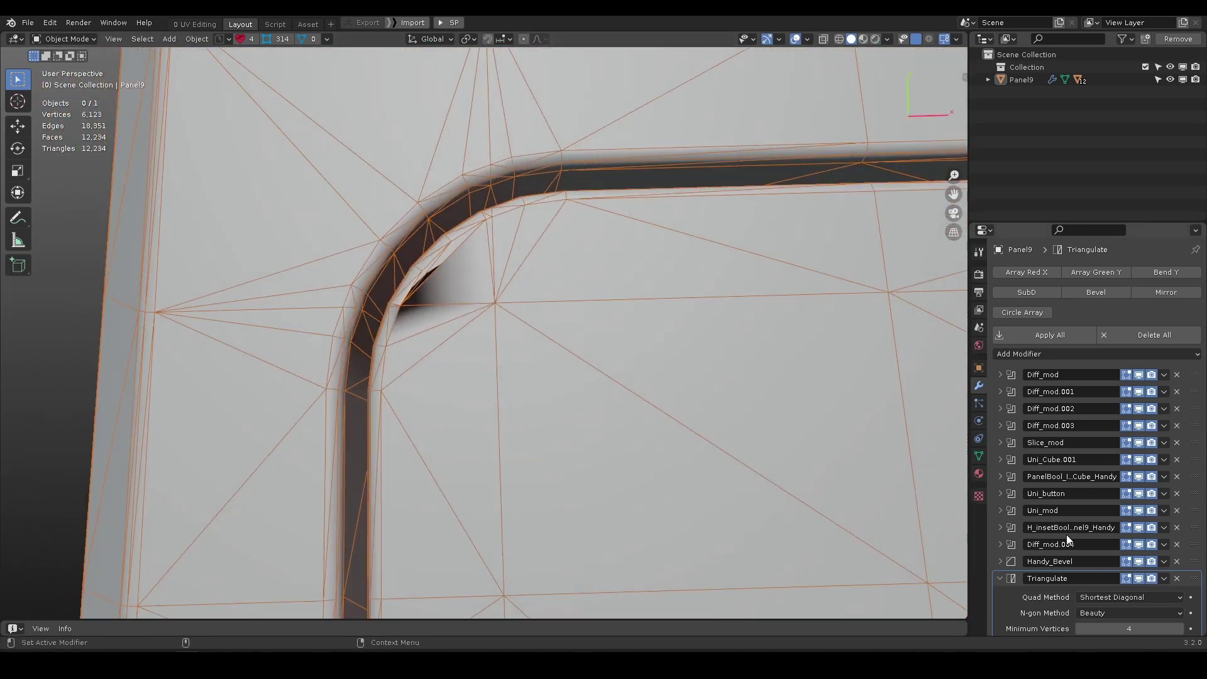
pyautogui.click(1139, 579)
pyautogui.click(1139, 579)
# In Edit Mode, slide the selected edge loop along the panel near the inset groove's rounded corner.
pyautogui.press('Tab')
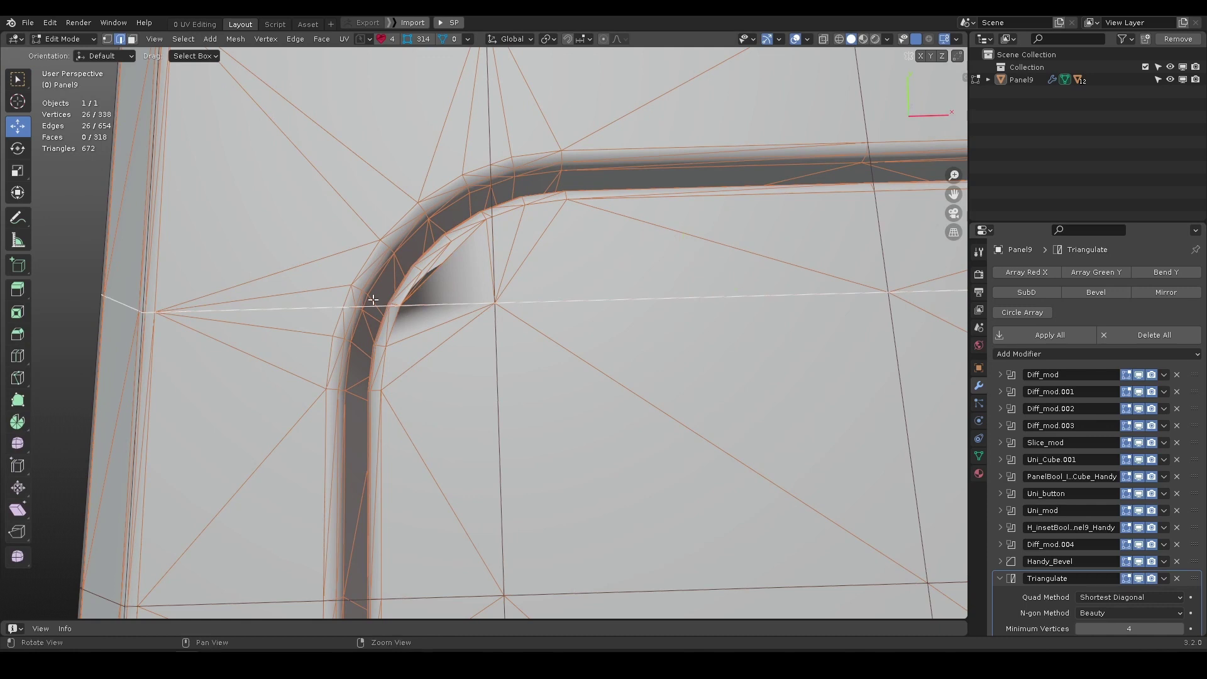
pyautogui.moveTo(373, 300); pyautogui.dragTo(423, 254, button='middle')
pyautogui.press('g')
pyautogui.press('g')
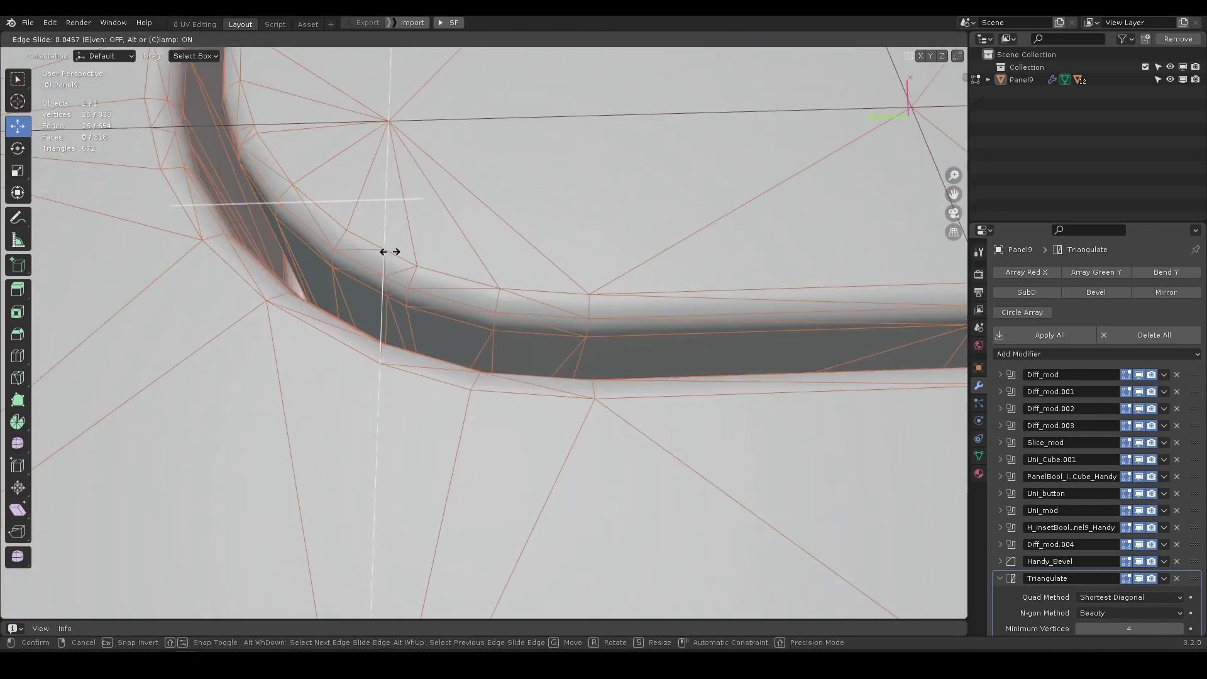
pyautogui.click(432, 255)
pyautogui.scroll(-6, 432, 254)
pyautogui.moveTo(432, 255); pyautogui.dragTo(490, 195, button='middle')
# Turn off Triangulate's viewport display and inspect the bevel around the groove's rounded corner.
pyautogui.click(1138, 578)
pyautogui.moveTo(547, 251); pyautogui.dragTo(557, 282, button='middle')
pyautogui.scroll(5, 557, 282)
pyautogui.scroll(2, 556, 281)
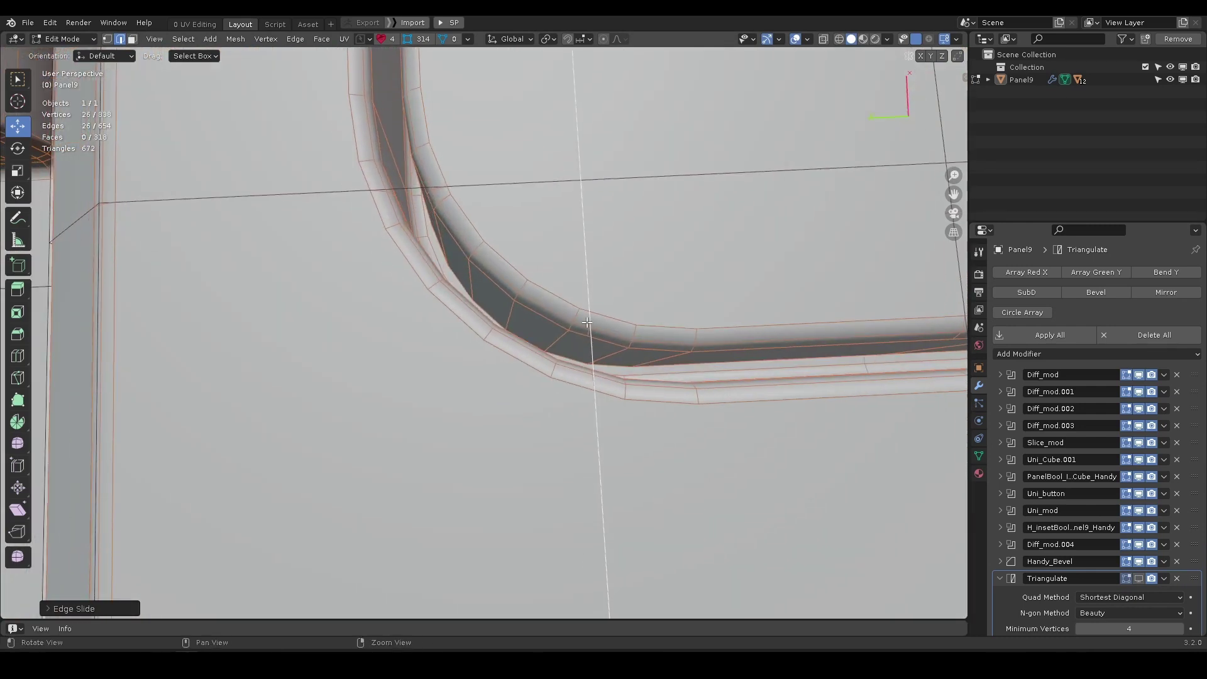
pyautogui.click(564, 286)
# Turn Handy_Bevel's viewport display off and back on to examine the edge flow at the cylinder band's base corner.
pyautogui.scroll(-7, 564, 286)
pyautogui.keyDown('alt'); pyautogui.moveTo(352, 333); pyautogui.dragTo(301, 209); pyautogui.keyUp('alt')
pyautogui.scroll(8, 430, 281)
pyautogui.scroll(3, 299, 224)
pyautogui.click(1139, 561)
pyautogui.moveTo(437, 268); pyautogui.dragTo(412, 290, button='middle')
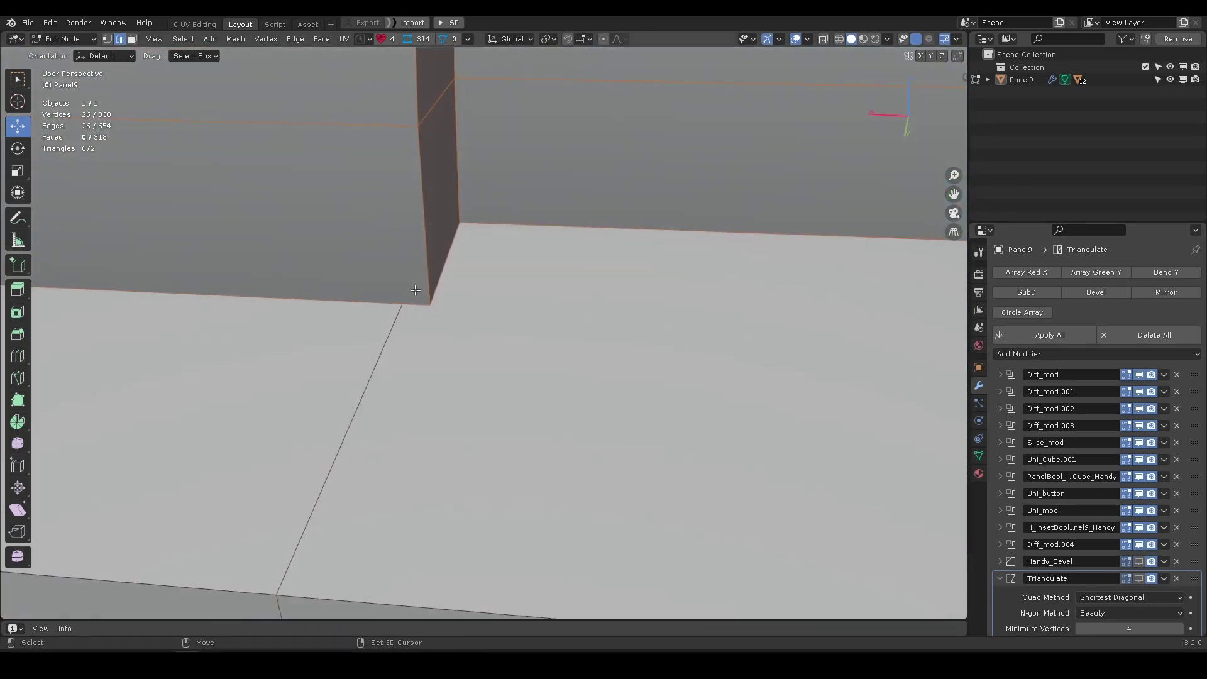
pyautogui.scroll(1, 447, 289)
pyautogui.click(1139, 561)
# Slide the edge loop at the cylinder band's base away from the corner and return to Object Mode.
pyautogui.keyDown('alt'); pyautogui.moveTo(448, 314); pyautogui.dragTo(445, 277); pyautogui.keyUp('alt')
pyautogui.doubleClick(410, 324)
pyautogui.click(1138, 579)
pyautogui.click(1139, 579)
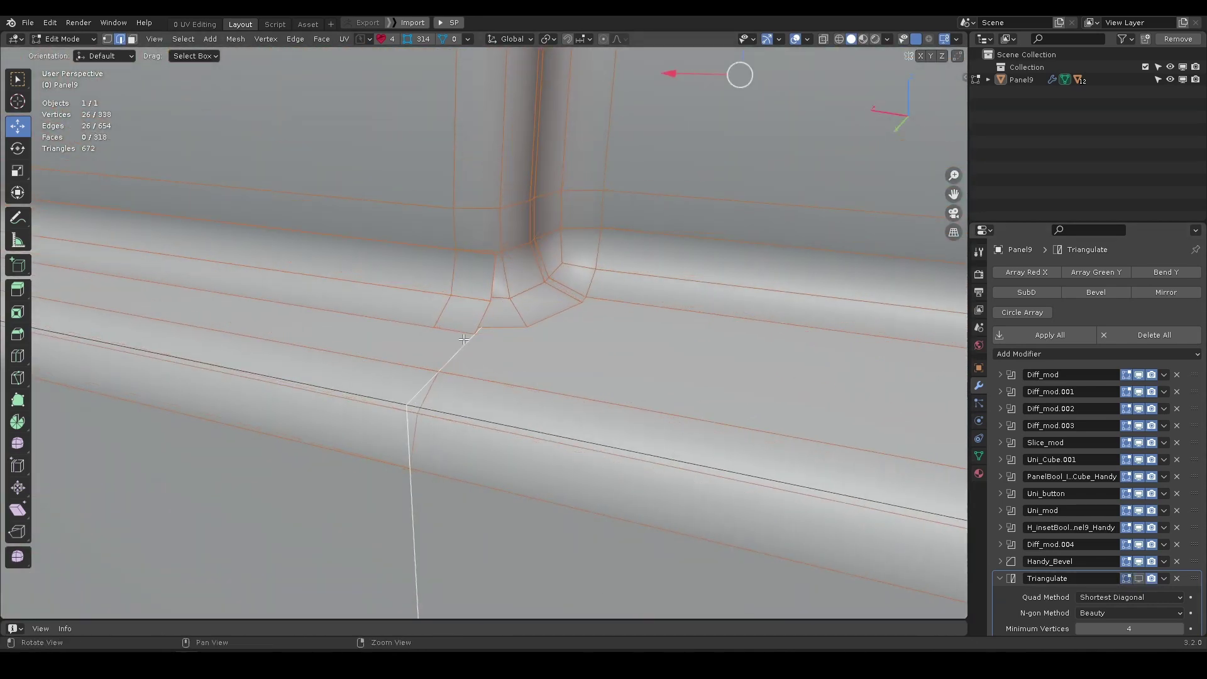
pyautogui.press('g')
pyautogui.press('g')
pyautogui.click(338, 307)
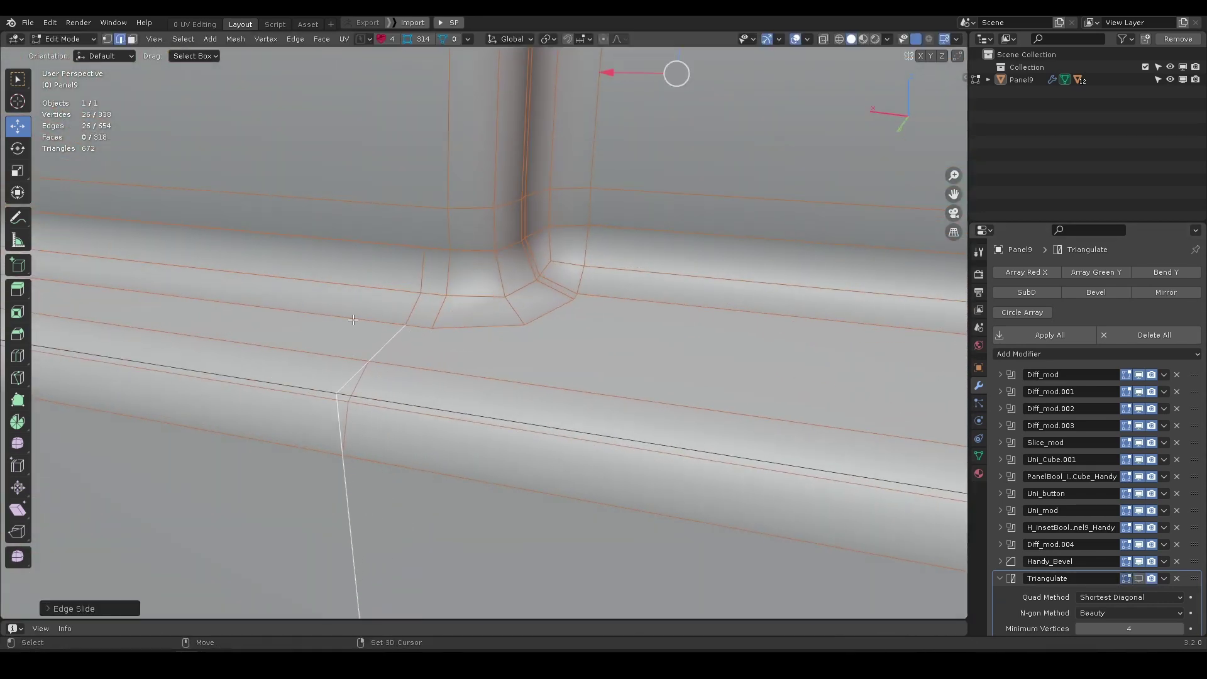
pyautogui.scroll(-8, 586, 143)
pyautogui.press('Tab')
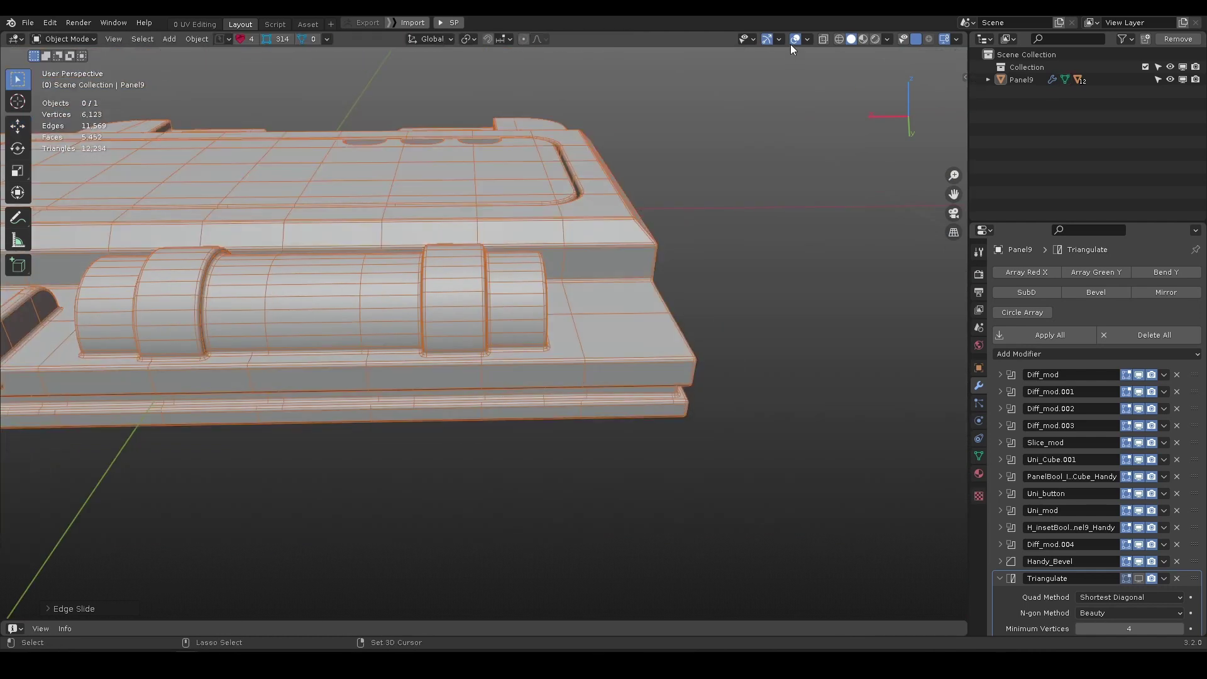
# Turn off the wireframe overlay and view the whole Panel9 model.
pyautogui.click(807, 39)
pyautogui.click(730, 251)
pyautogui.click(688, 259)
pyautogui.scroll(-5, 418, 306)
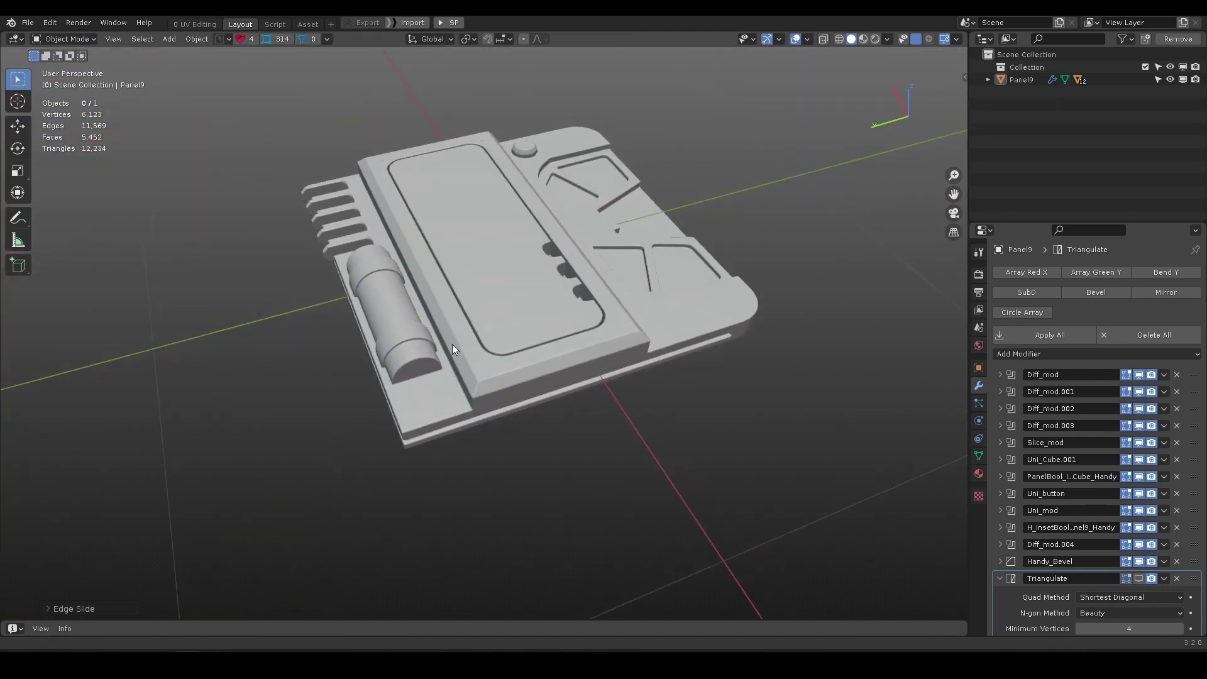